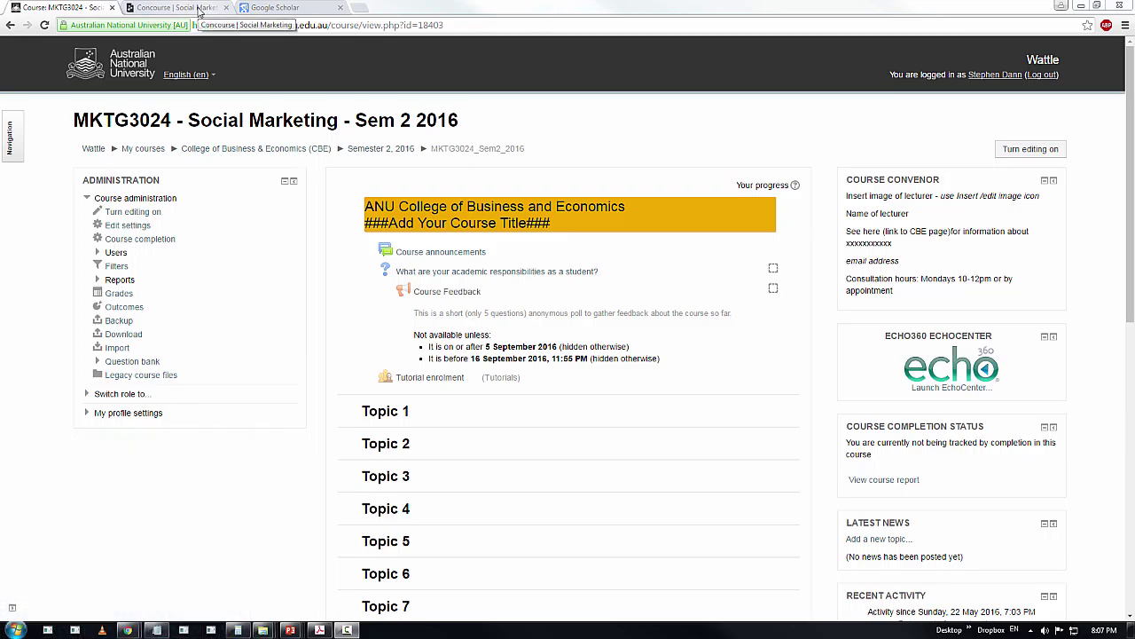
Examine the Social Marketing syllabus in Concourse, covering the contact information, learning outcomes, weekly schedule, materials and assessment overview
left_click(198, 11)
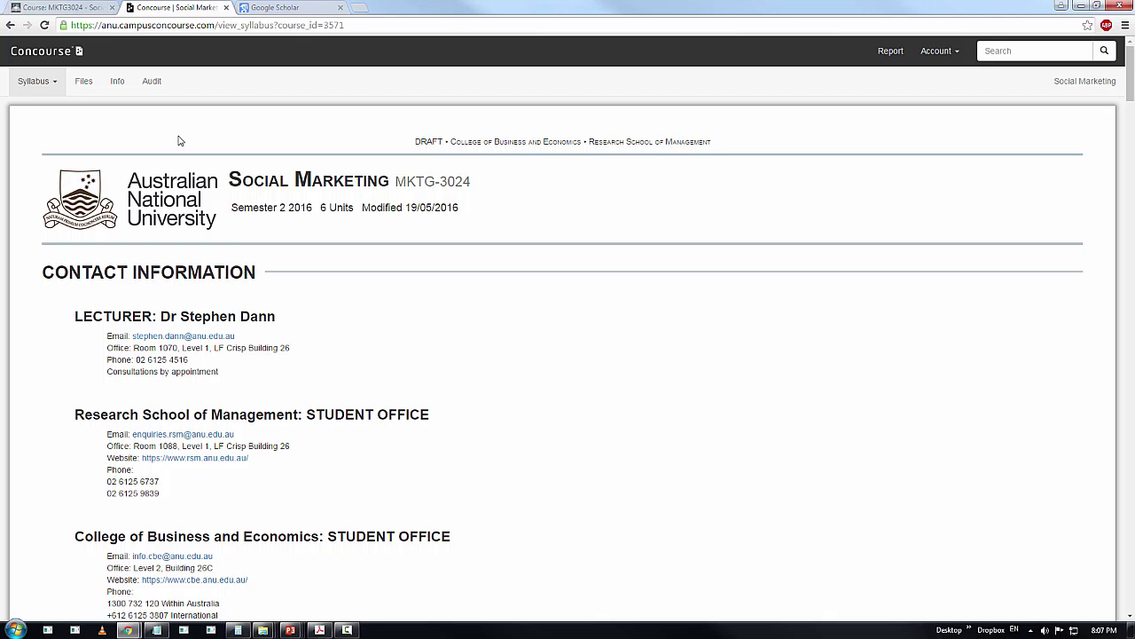
scroll(299, 248, "down", 3)
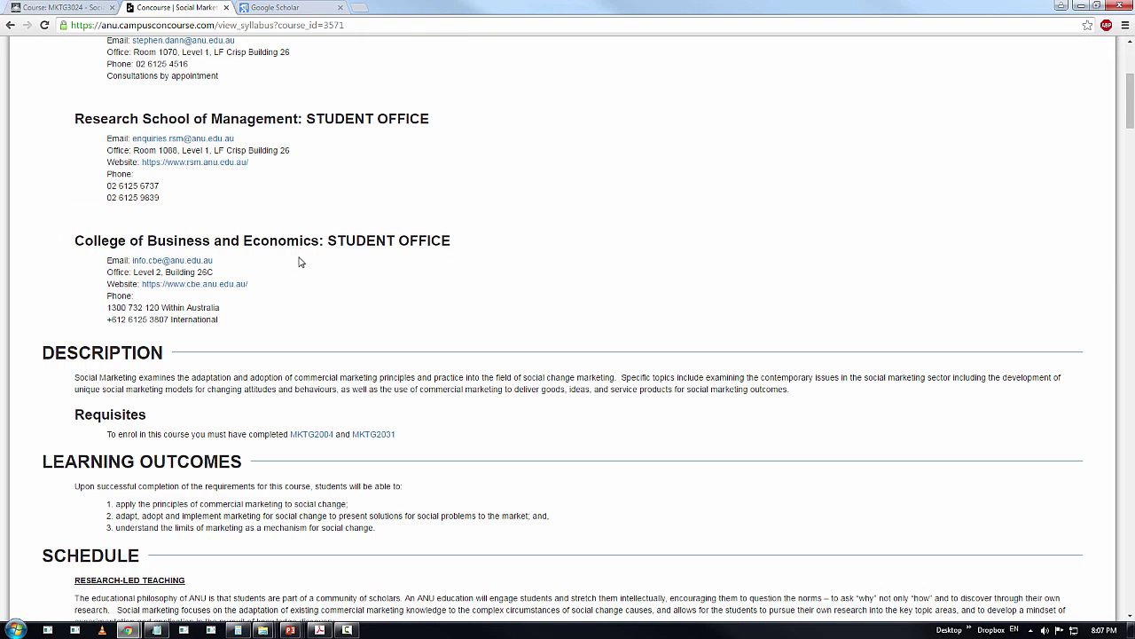
scroll(310, 359, "down", 3)
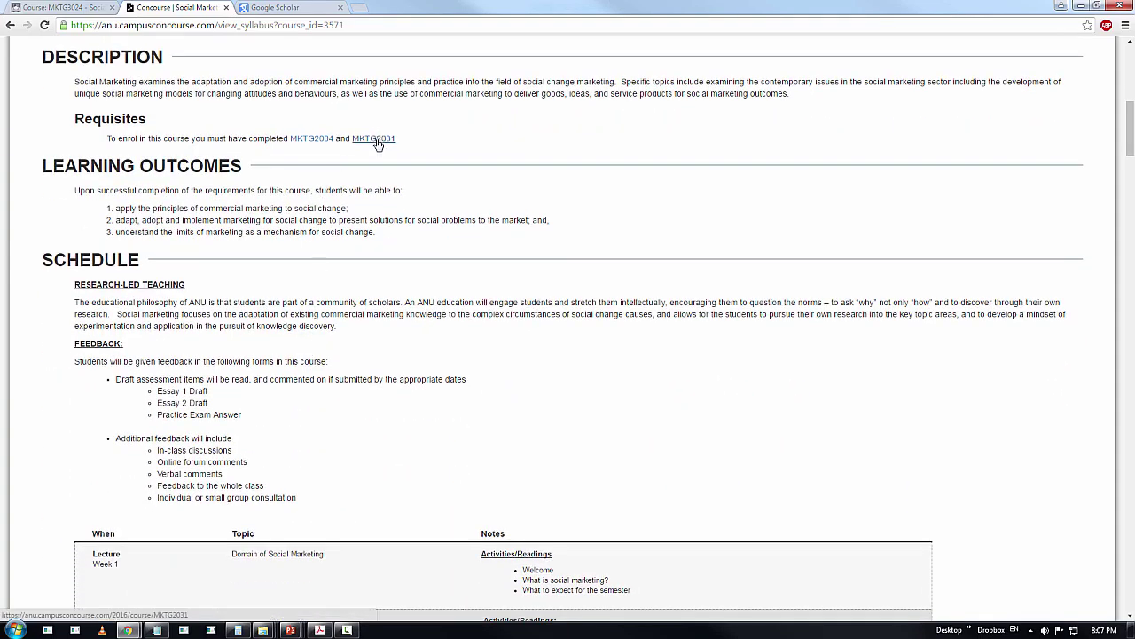
scroll(323, 312, "down", 1)
scroll(322, 312, "down", 2)
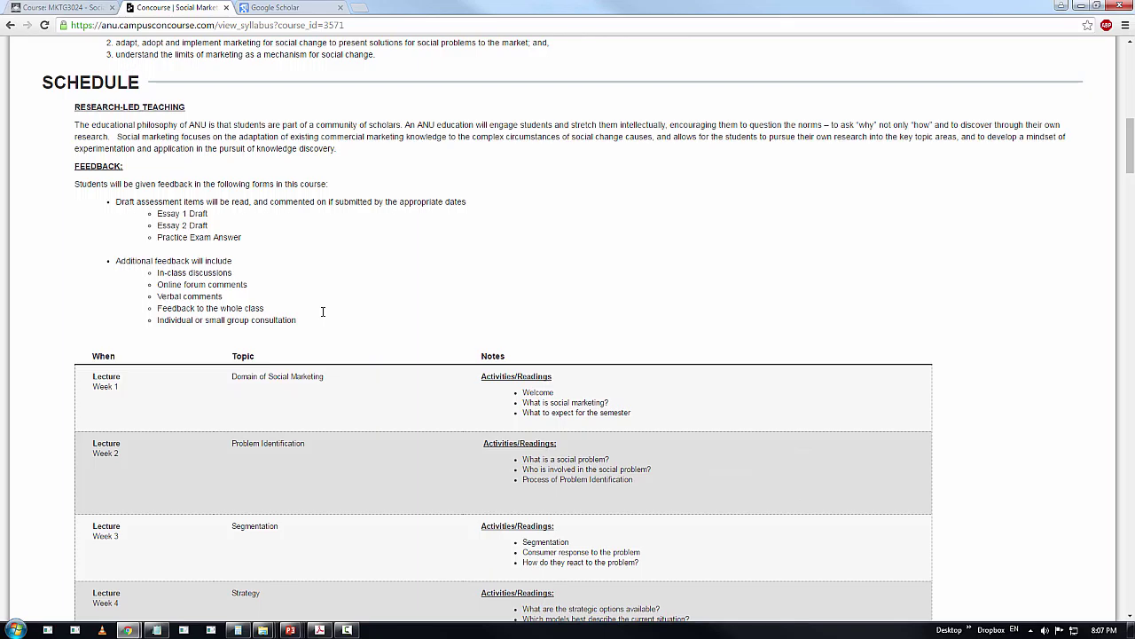
scroll(323, 313, "down", 4)
scroll(327, 314, "up", 2)
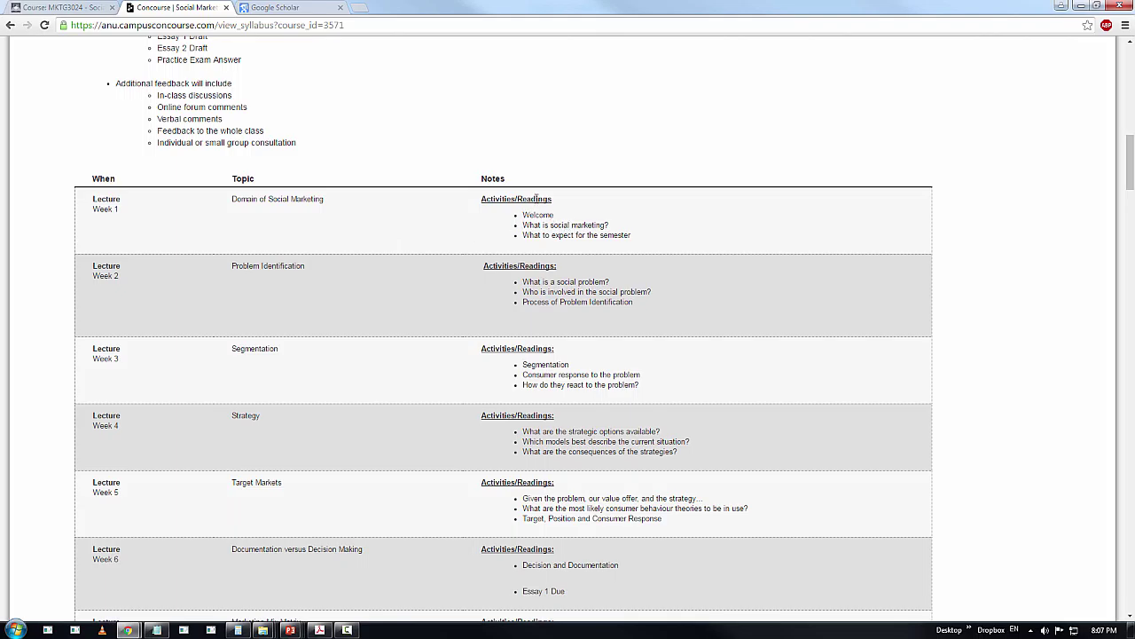
scroll(564, 314, "down", 9)
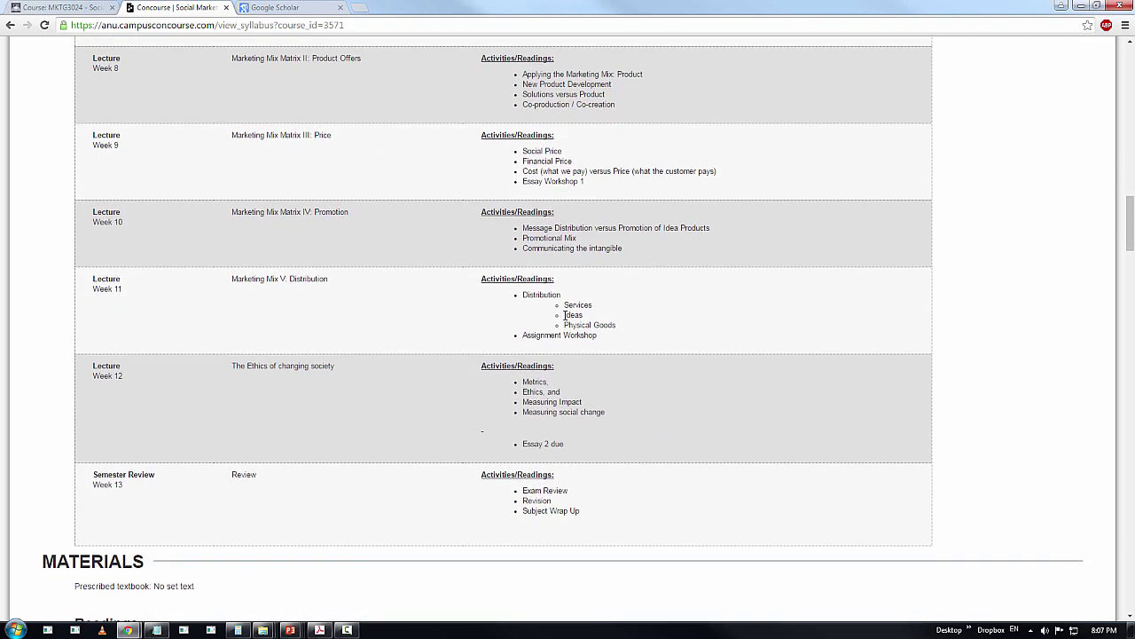
scroll(564, 314, "down", 3)
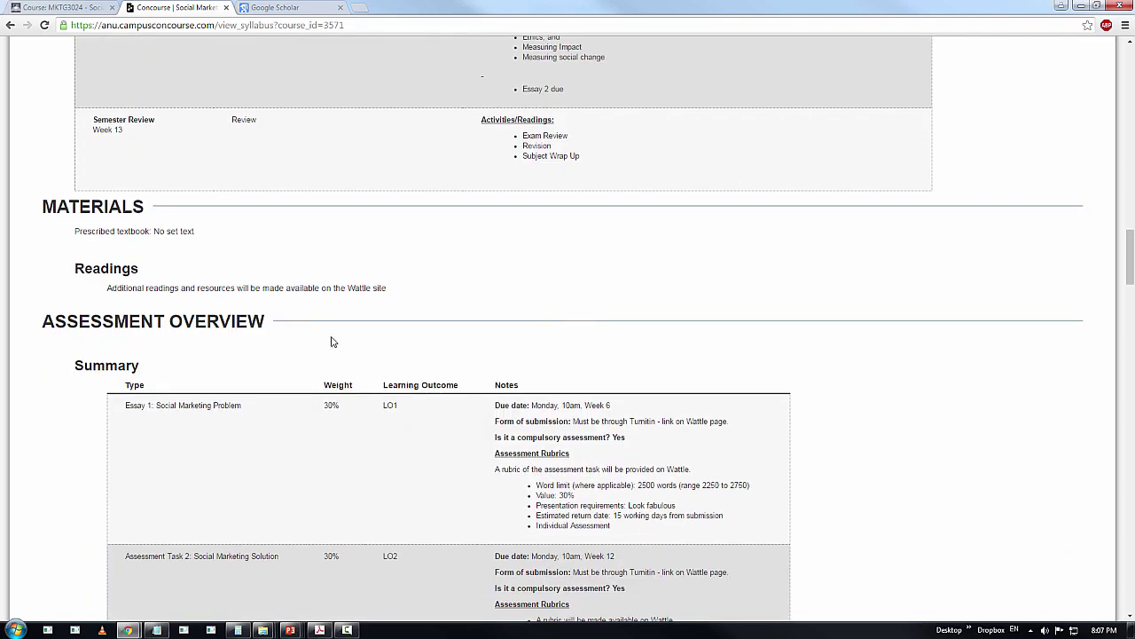
scroll(337, 278, "down", 1)
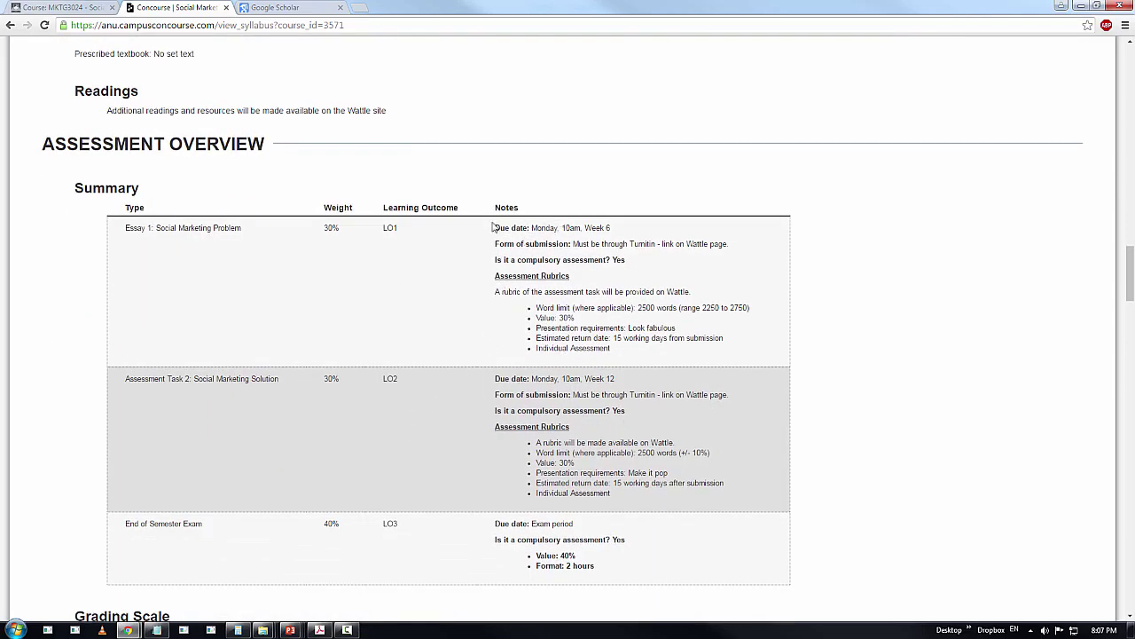
scroll(649, 293, "up", 1)
scroll(644, 306, "up", 16)
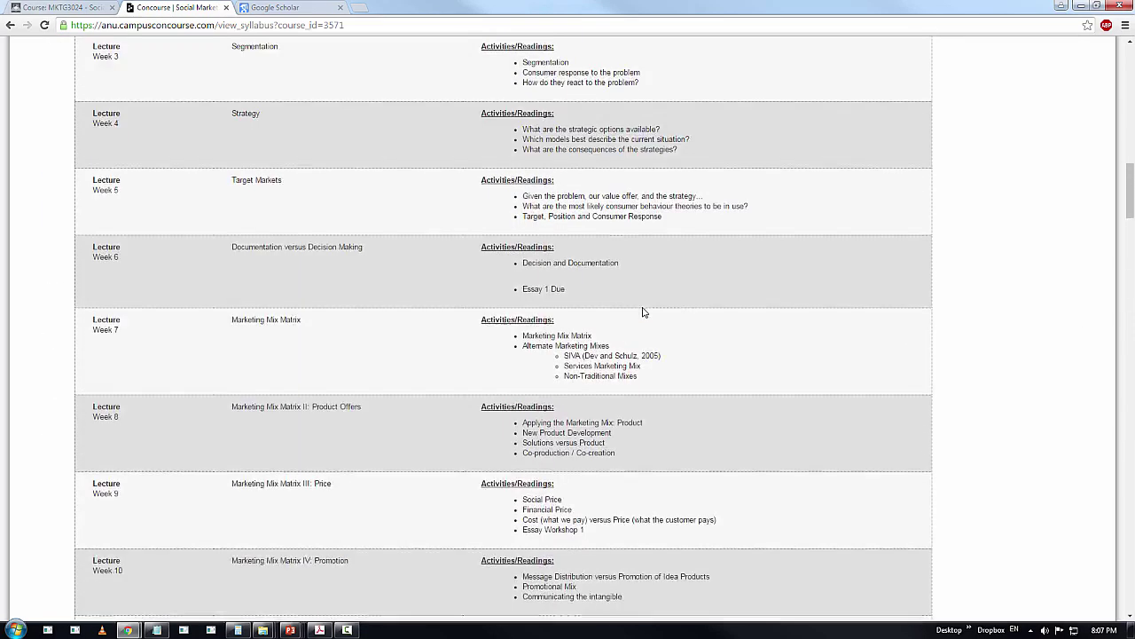
scroll(641, 314, "up", 9)
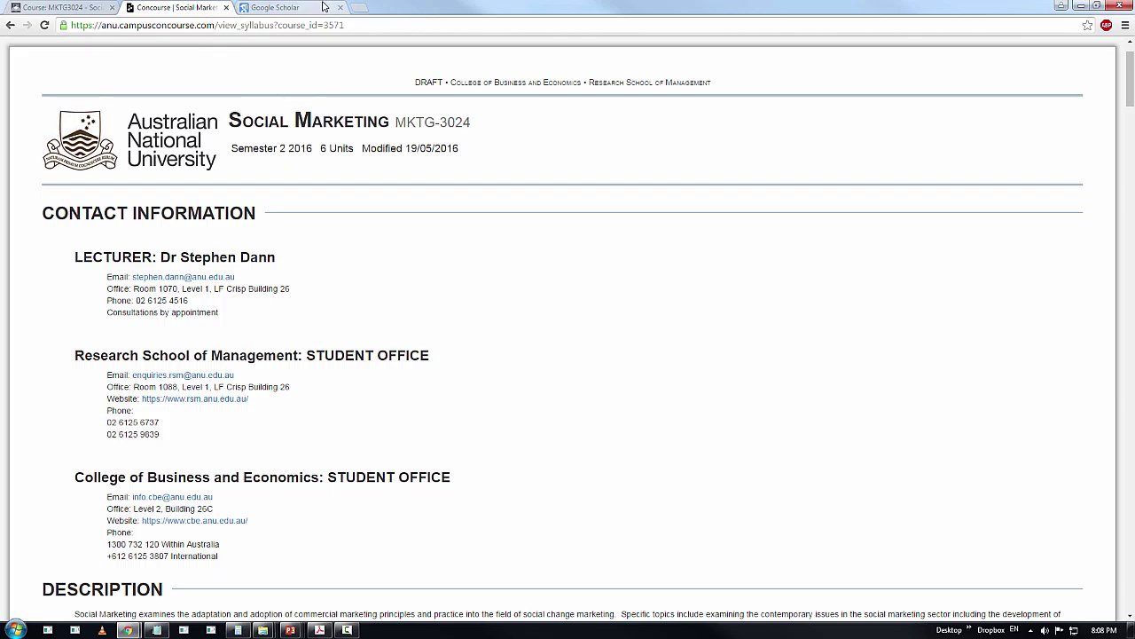
View Google Scholar, open an extra blank browser tab and return to the MKTG3024 course page
left_click(304, 8)
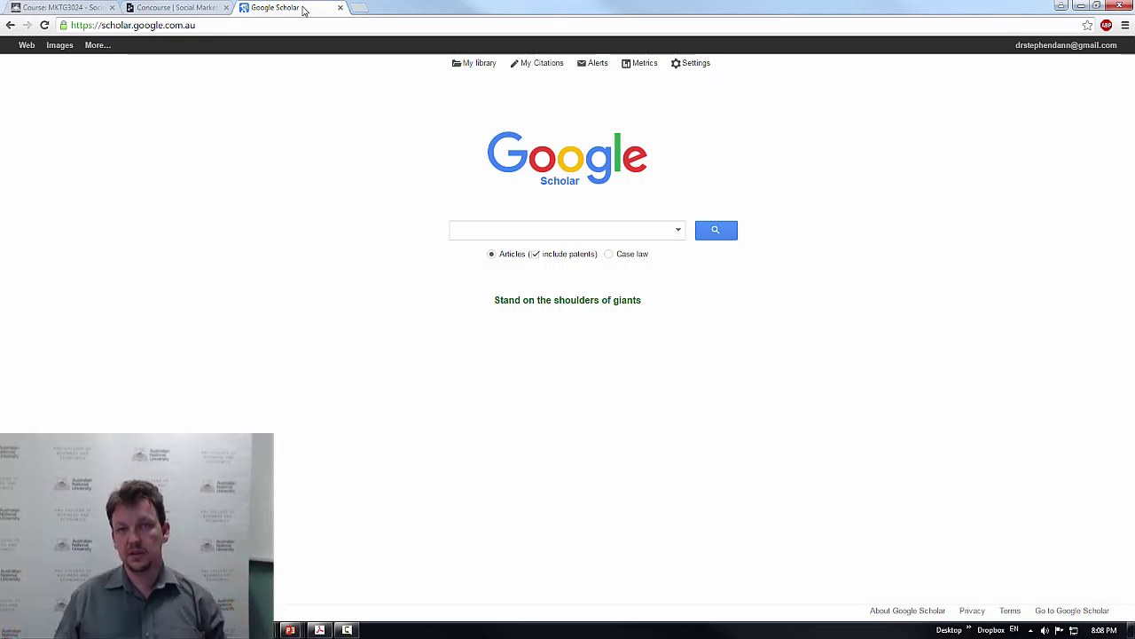
left_click(361, 8)
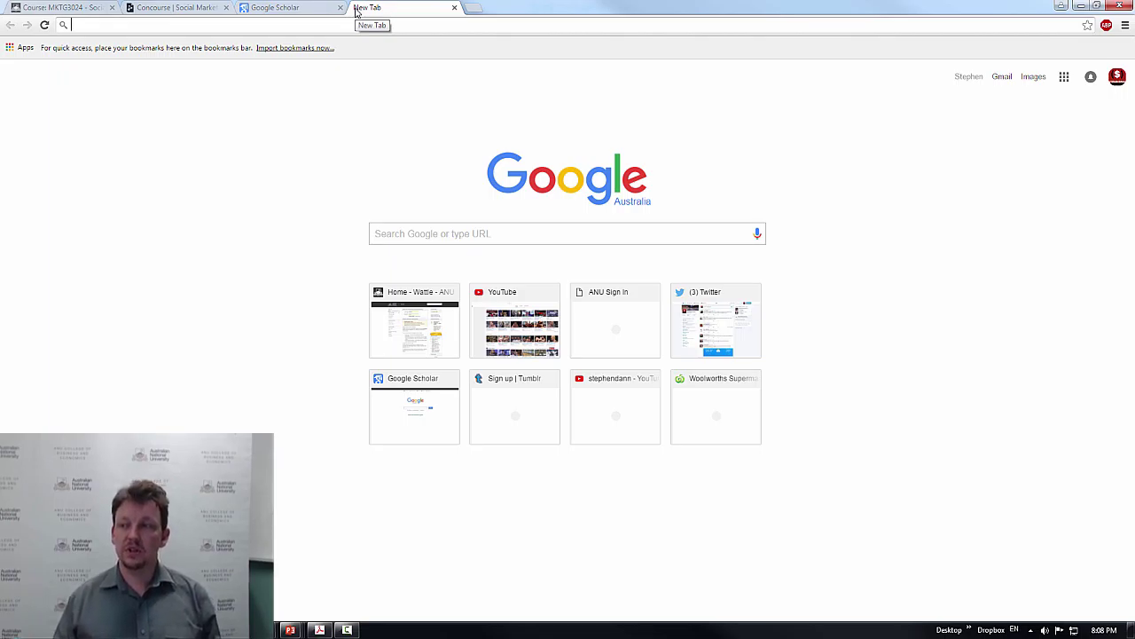
left_click(63, 8)
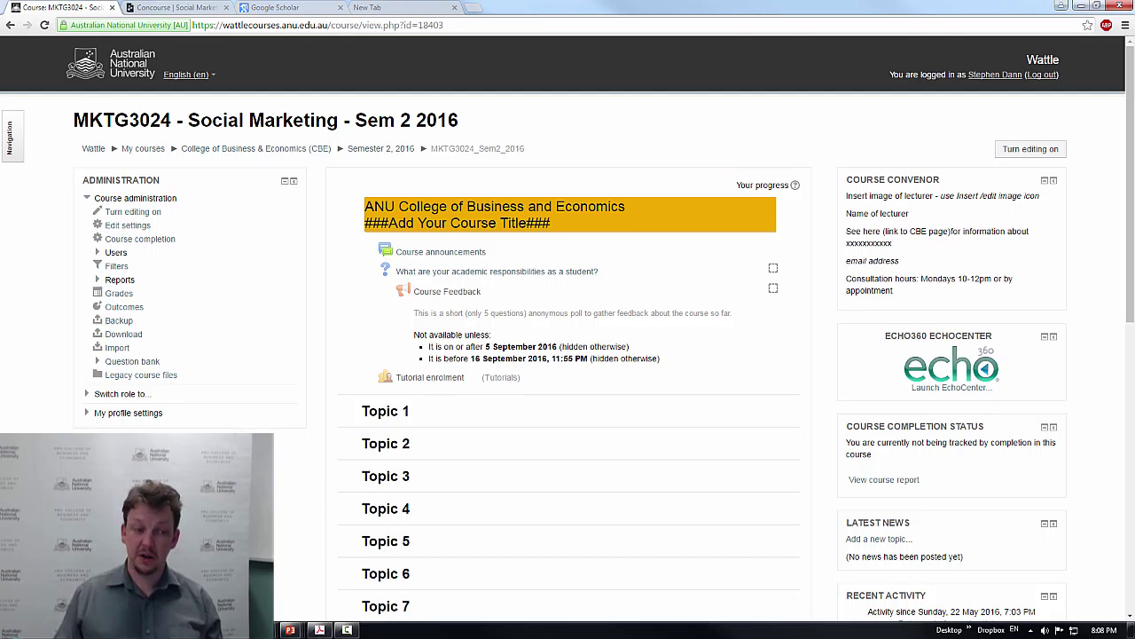
Switch to Windows Explorer, look through the 1 MKTG3024 Social Marketing folder and open its Week (1) folder
mouse_move(288, 630)
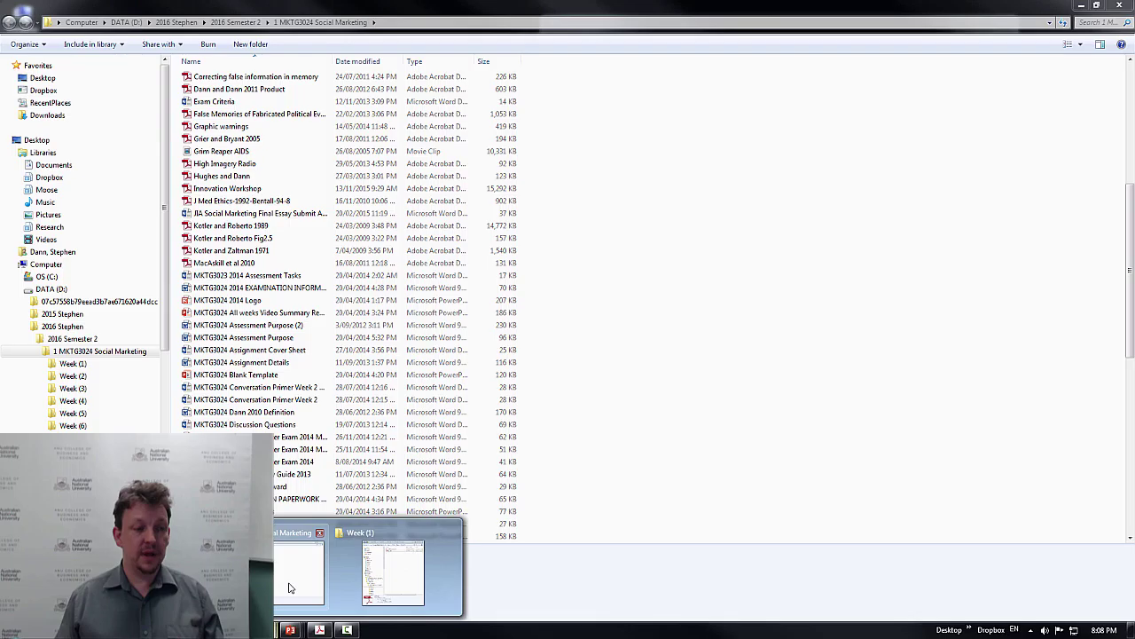
left_click(287, 589)
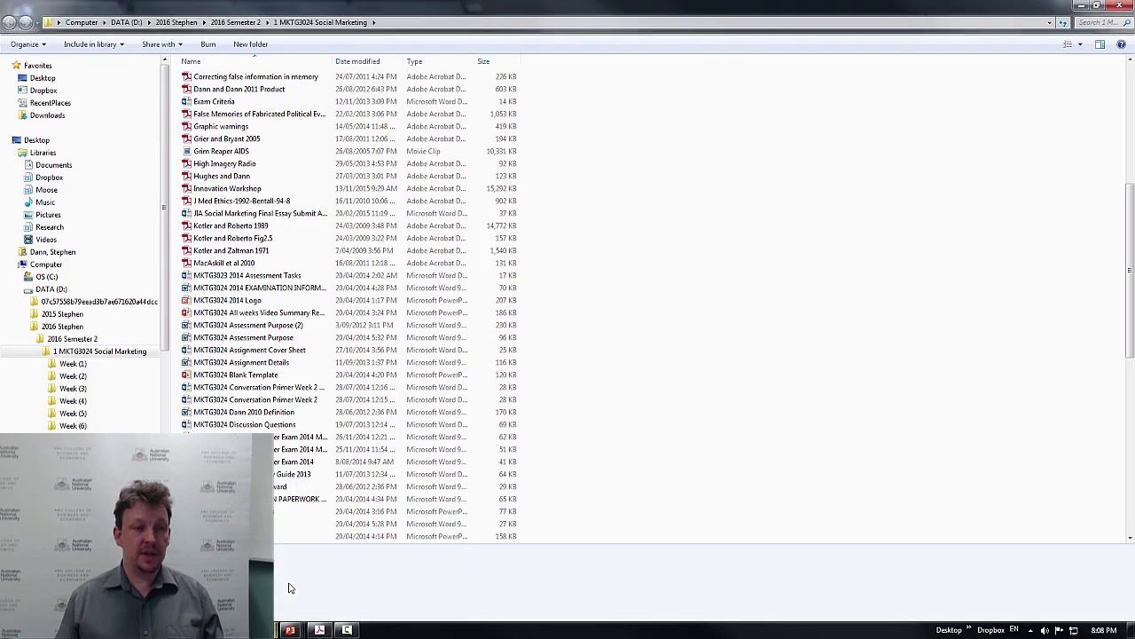
scroll(581, 404, "down", 4)
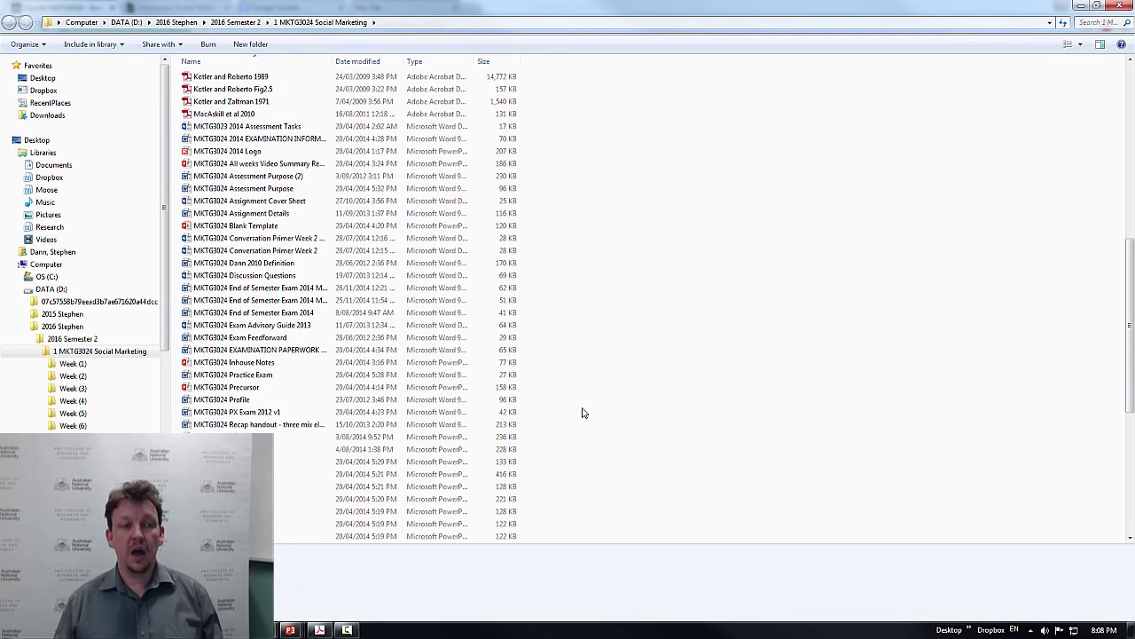
scroll(581, 412, "up", 15)
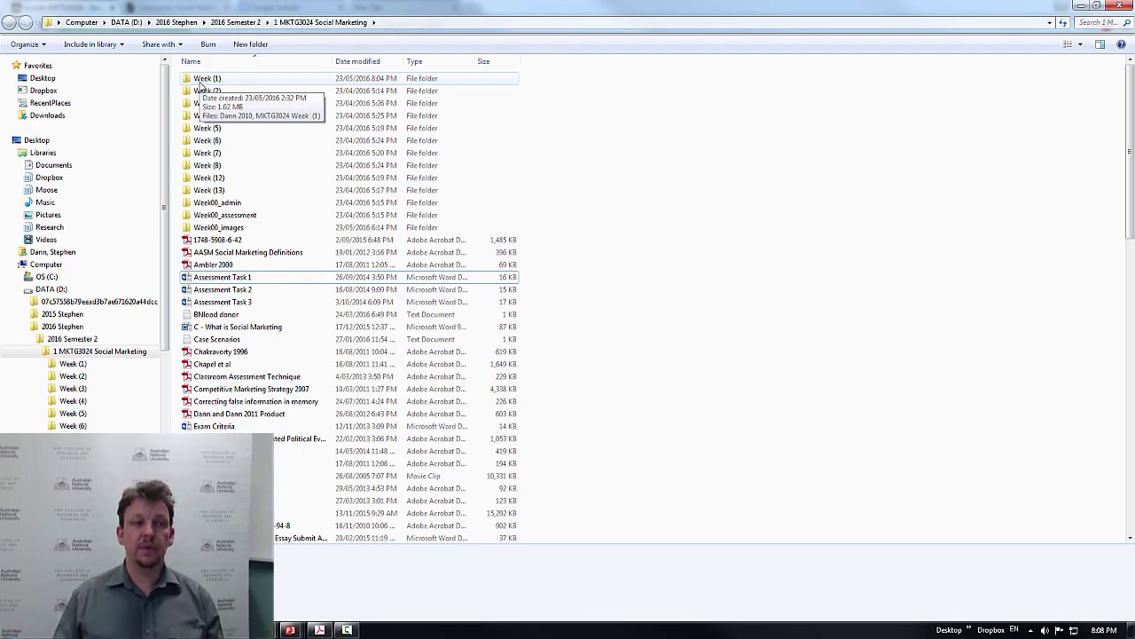
double_click(204, 79)
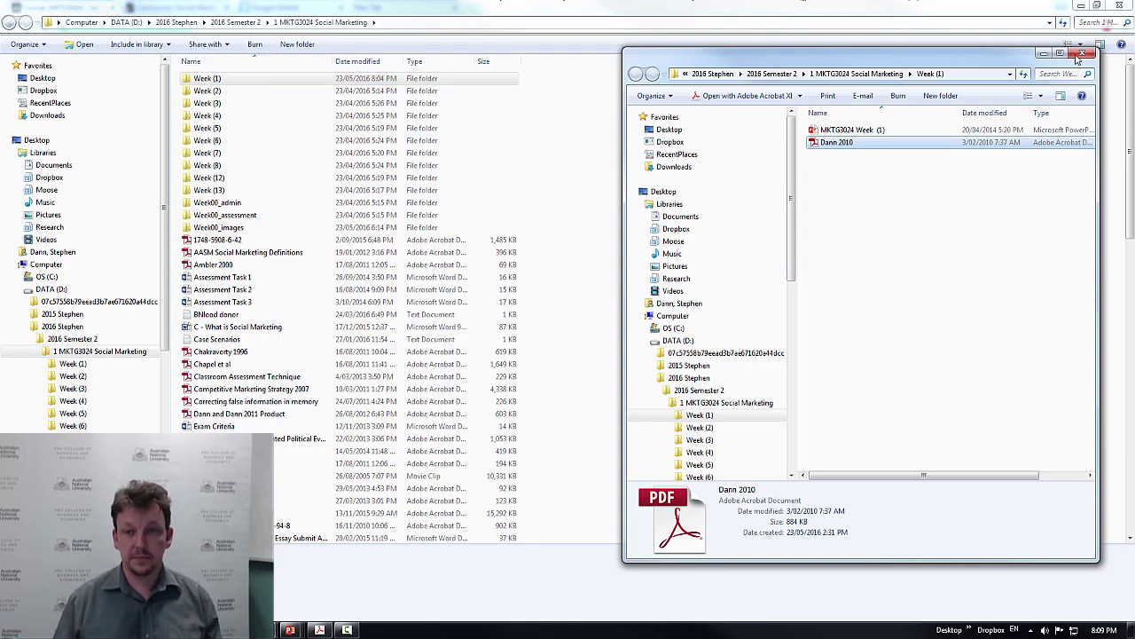
Switch back to the MKTG3024 course page in Chrome, turn on editing and open the course settings
key("alt+Tab")
key("alt+Tab")
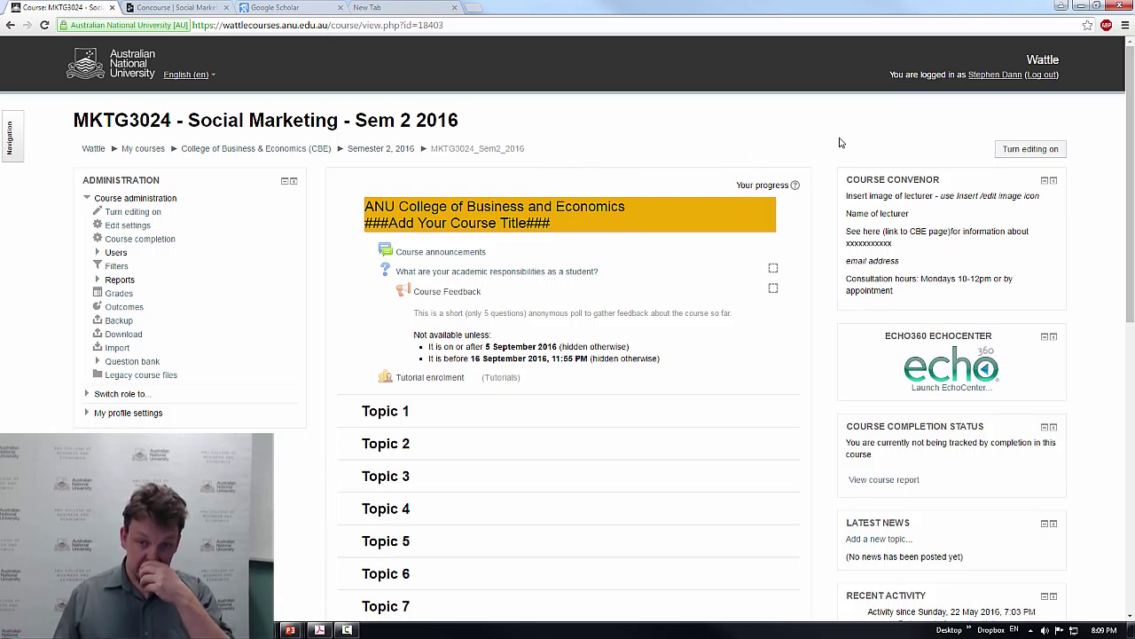
left_click(1032, 151)
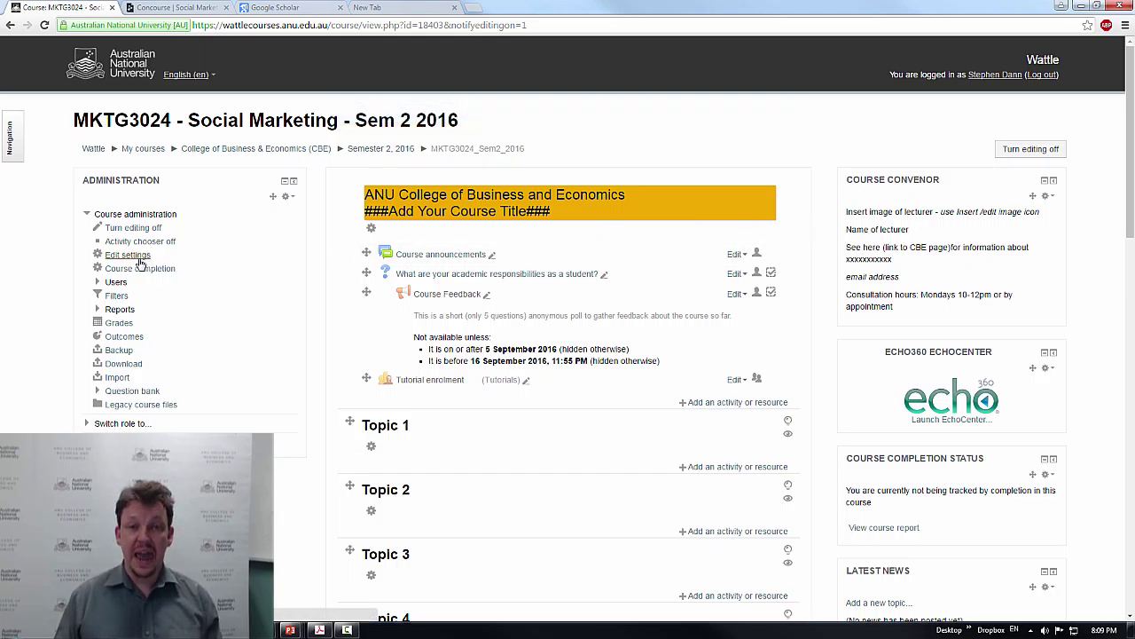
left_click(138, 257)
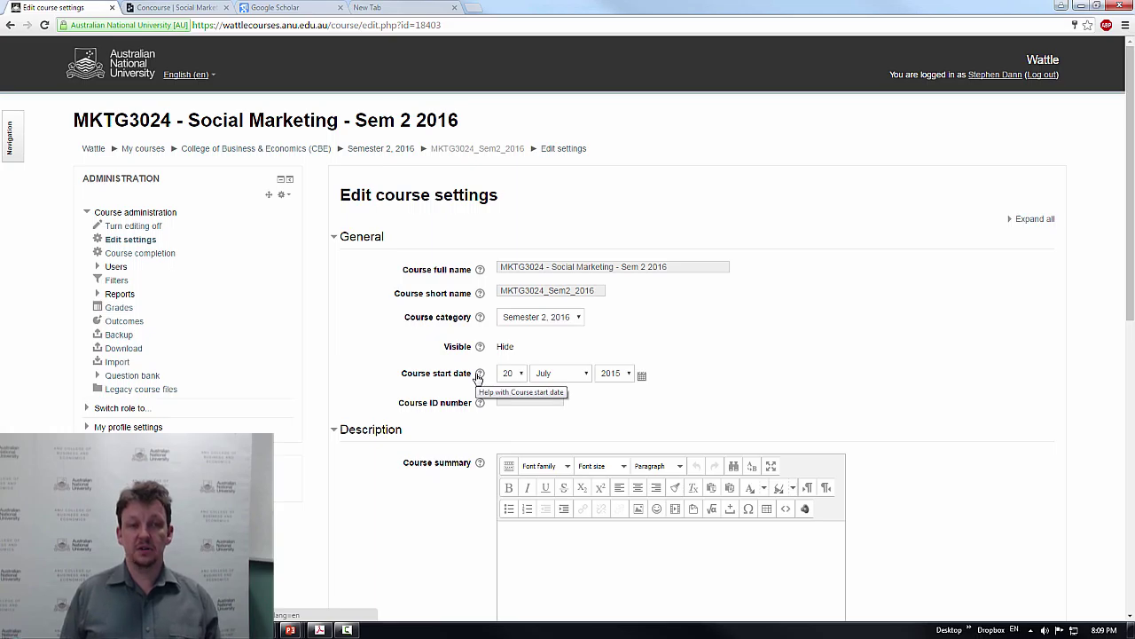
Set the course start date to 18 July 2016
left_click(642, 375)
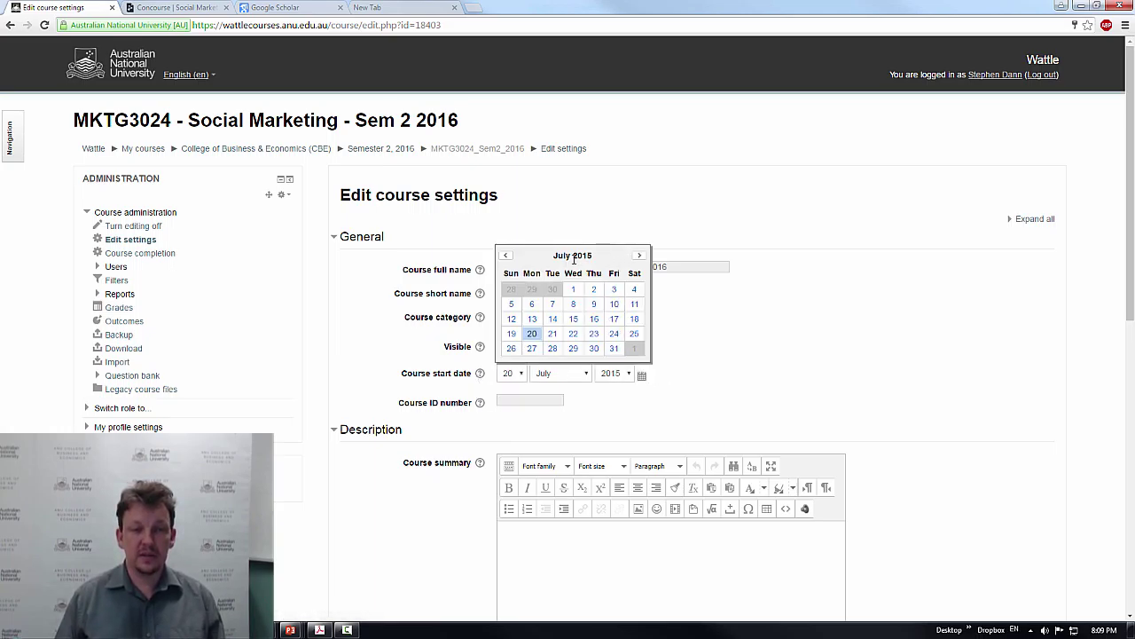
left_click(628, 374)
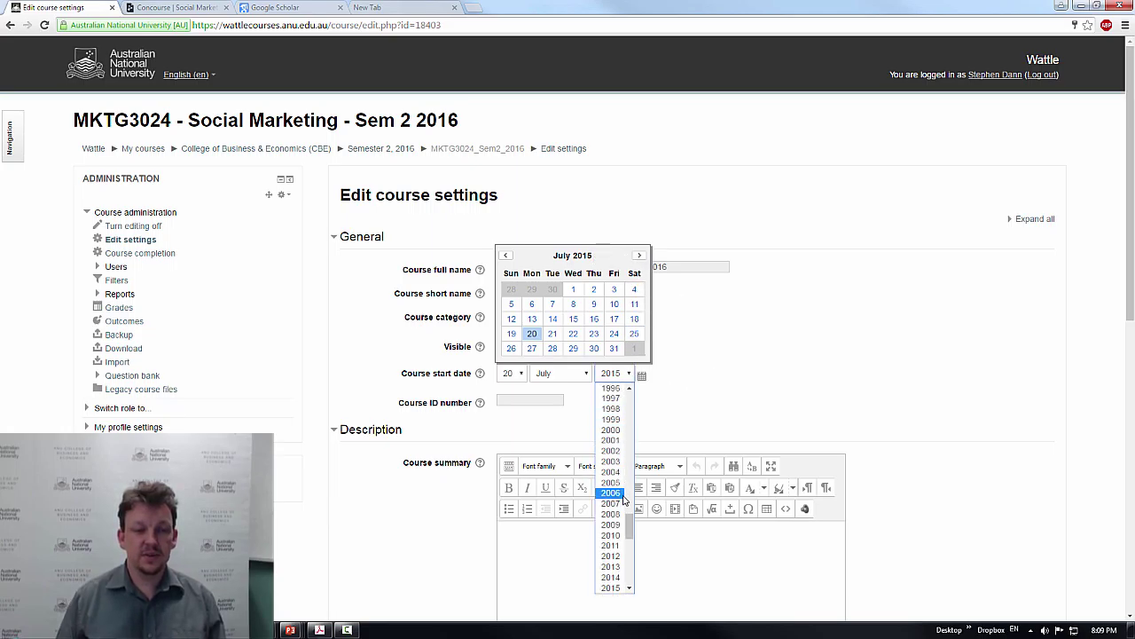
scroll(624, 503, "down", 3)
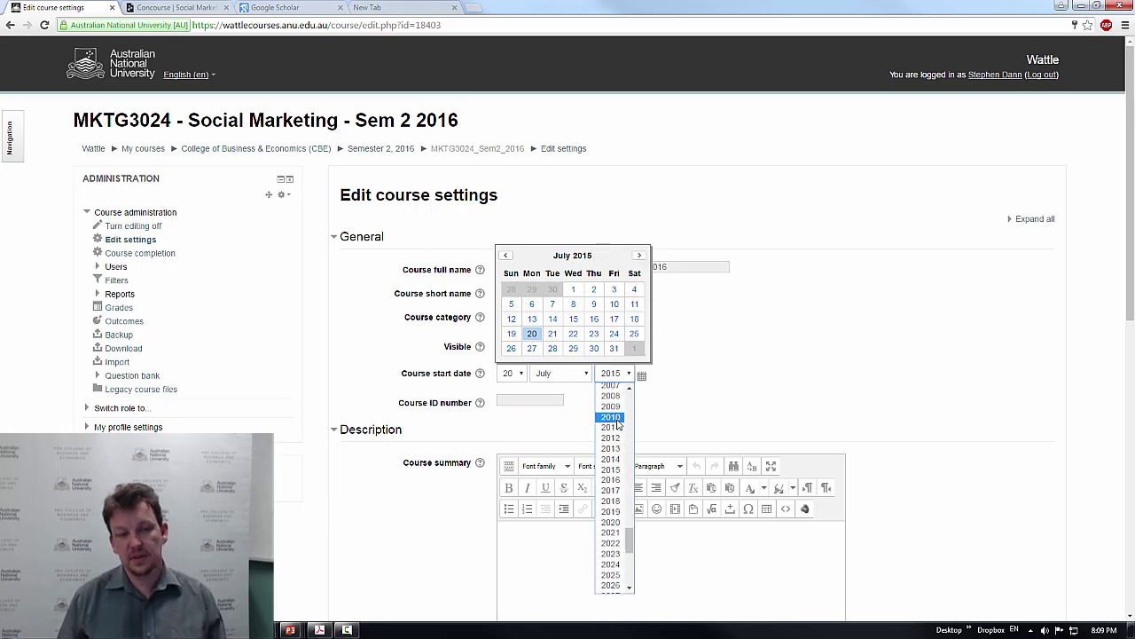
left_click_drag(629, 539, 639, 592)
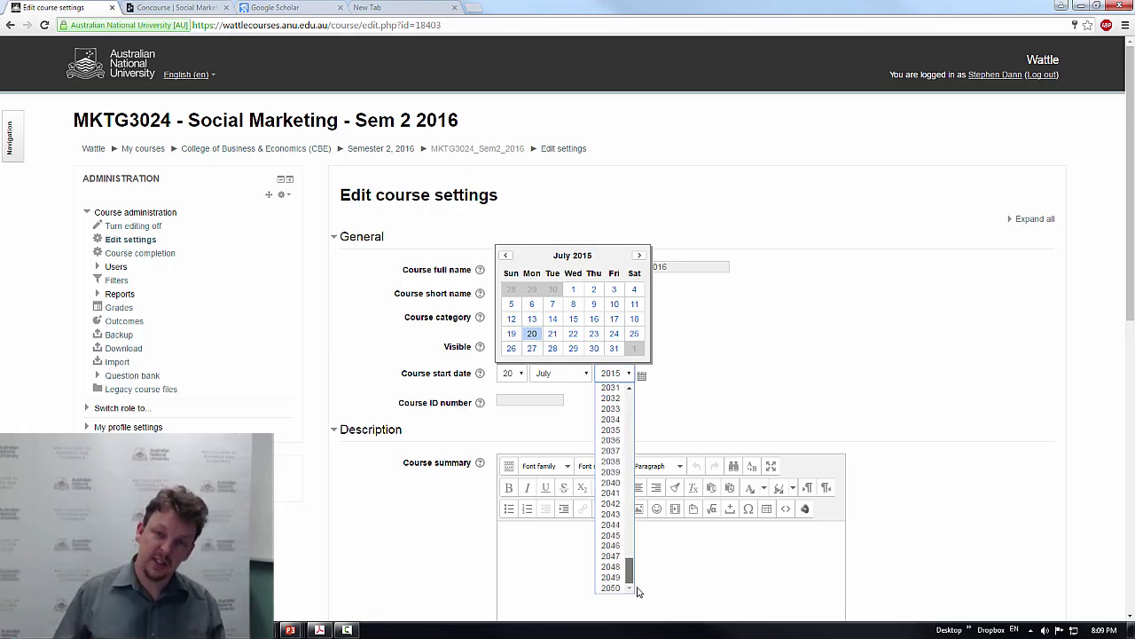
left_click_drag(634, 582, 634, 547)
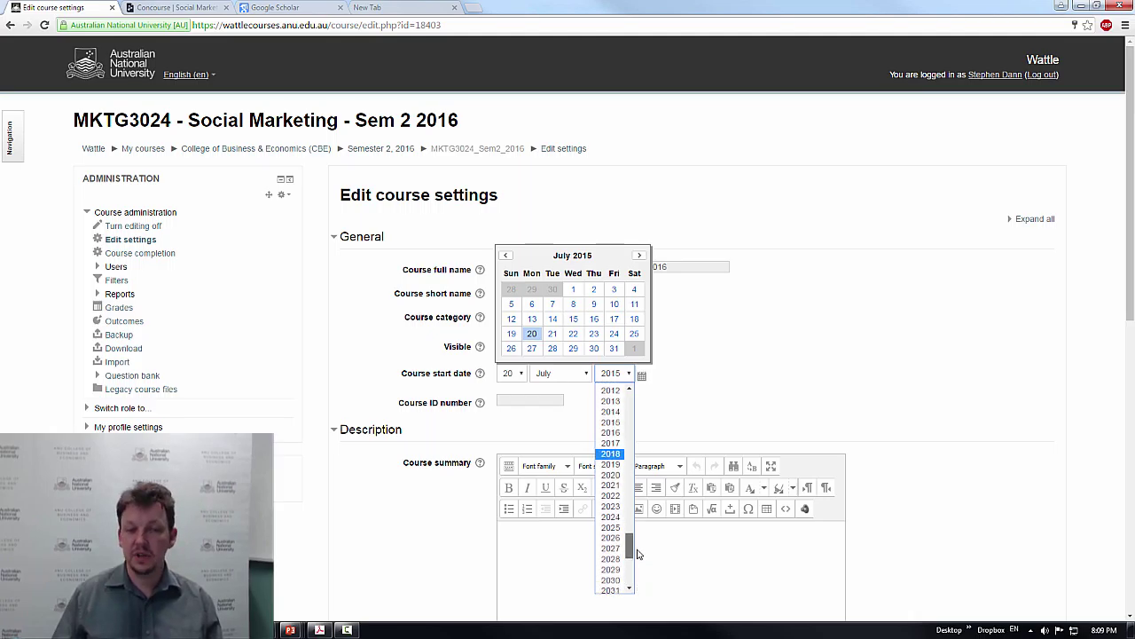
left_click(611, 438)
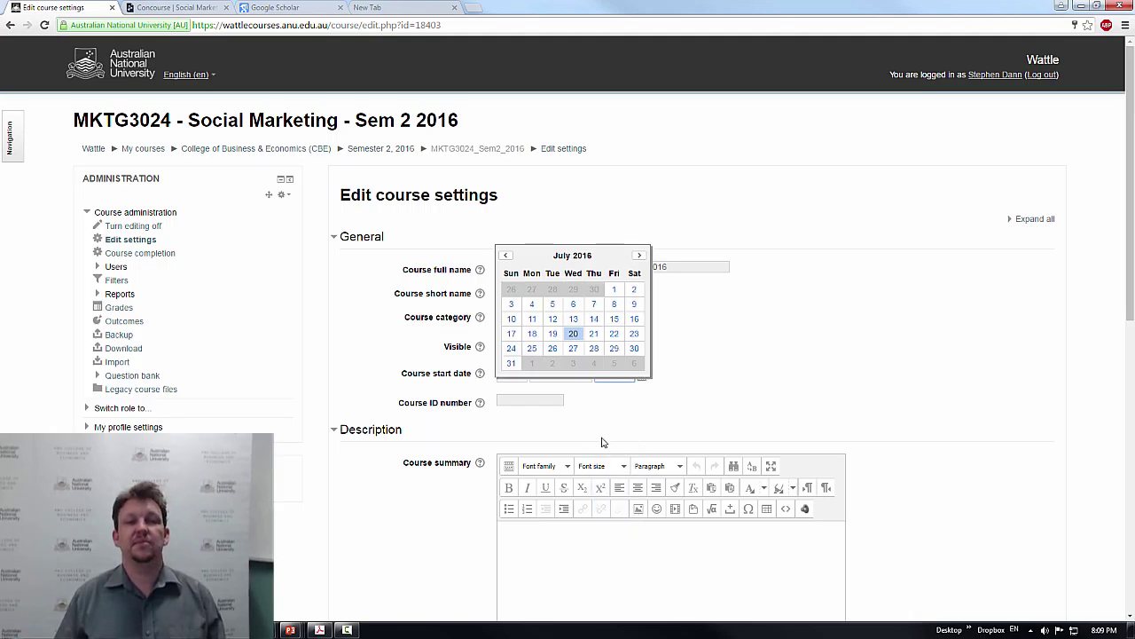
left_click(536, 337)
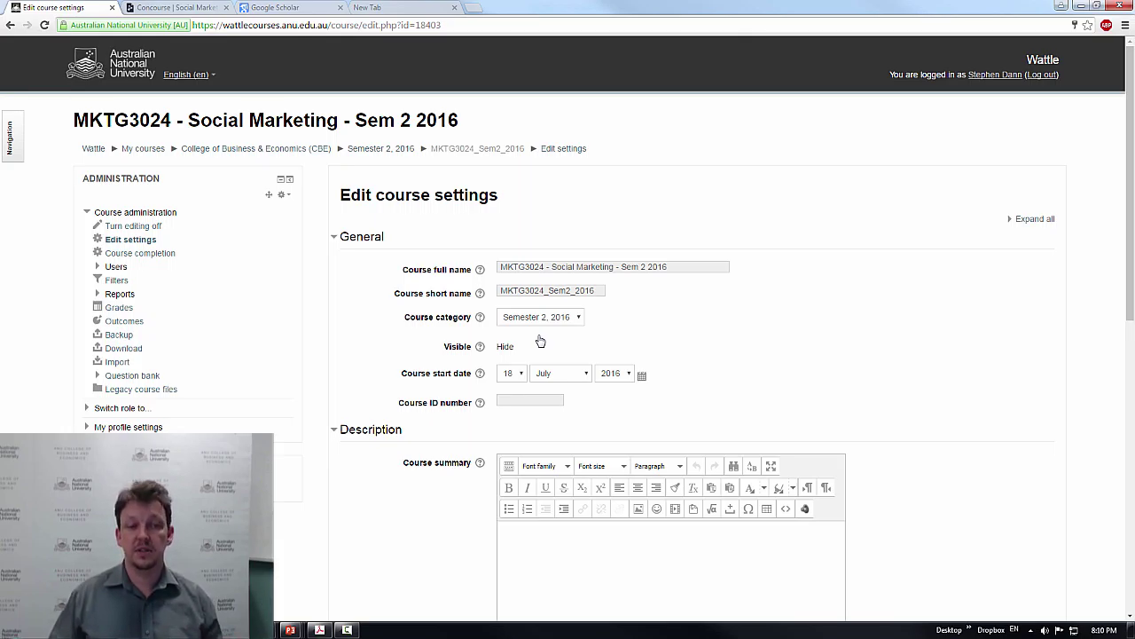
Expand the course format settings and change the format to Weekly format
scroll(564, 362, "down", 1)
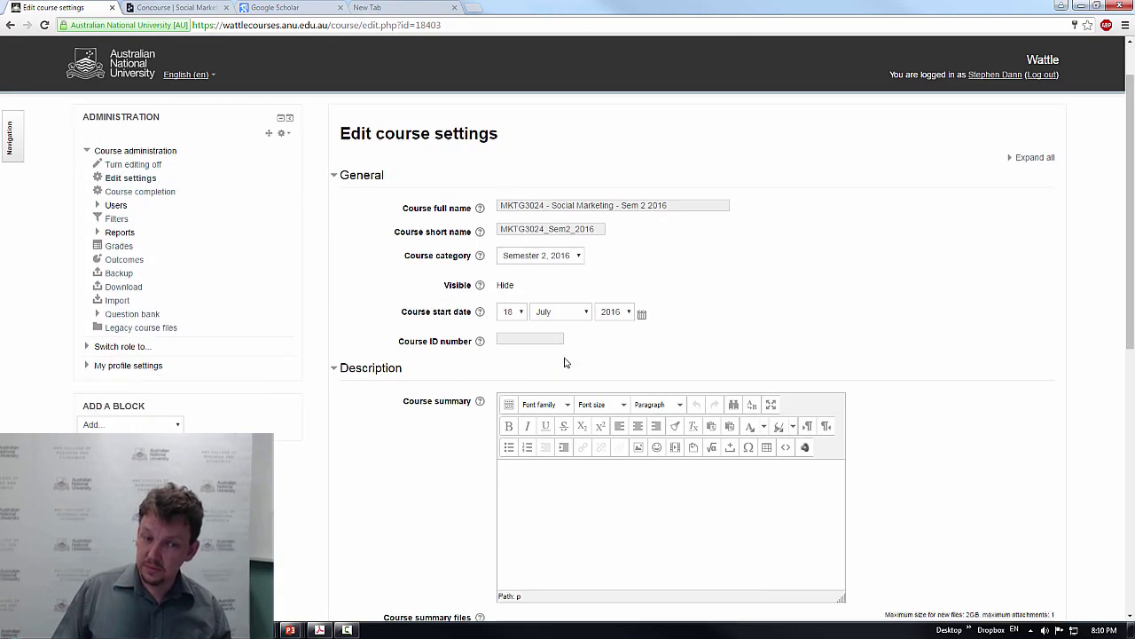
scroll(564, 362, "down", 2)
scroll(567, 347, "down", 5)
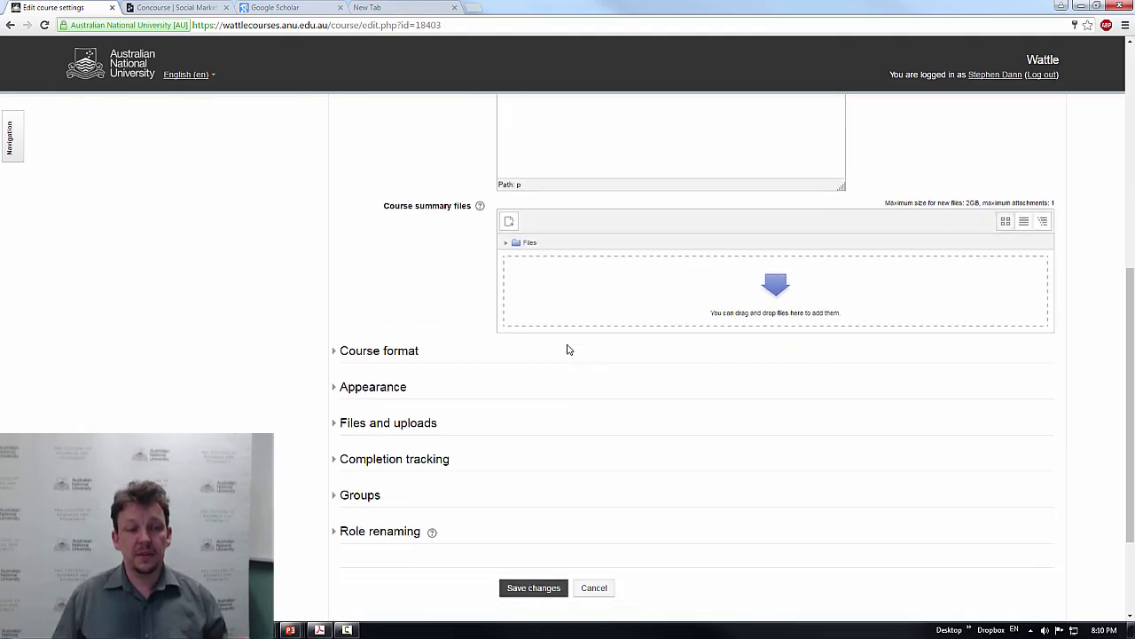
scroll(568, 349, "down", 2)
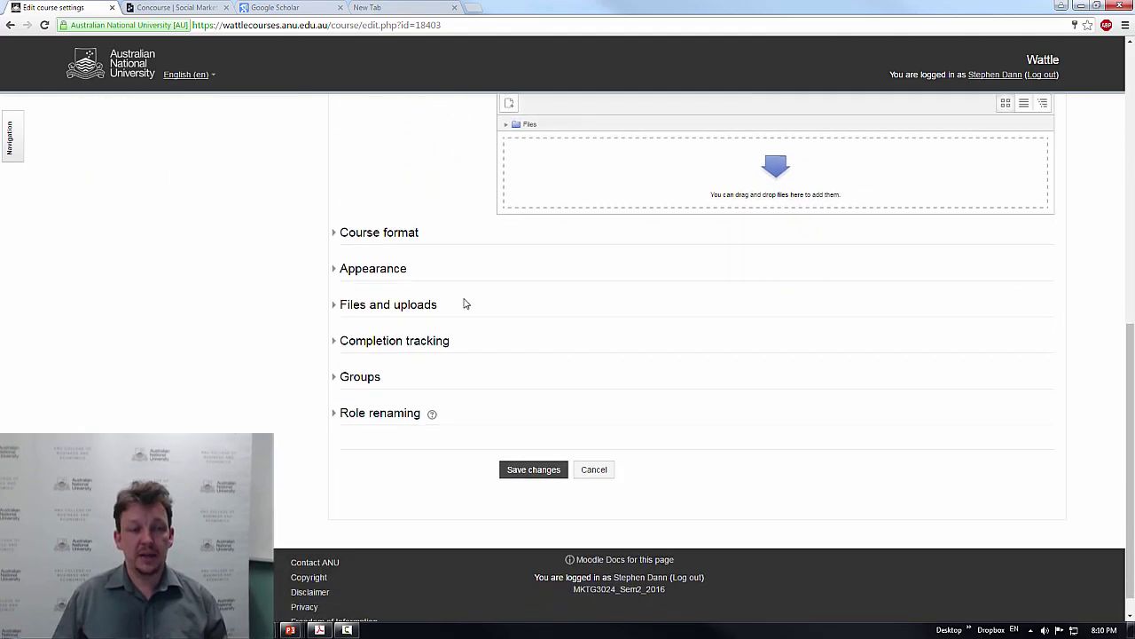
left_click(336, 236)
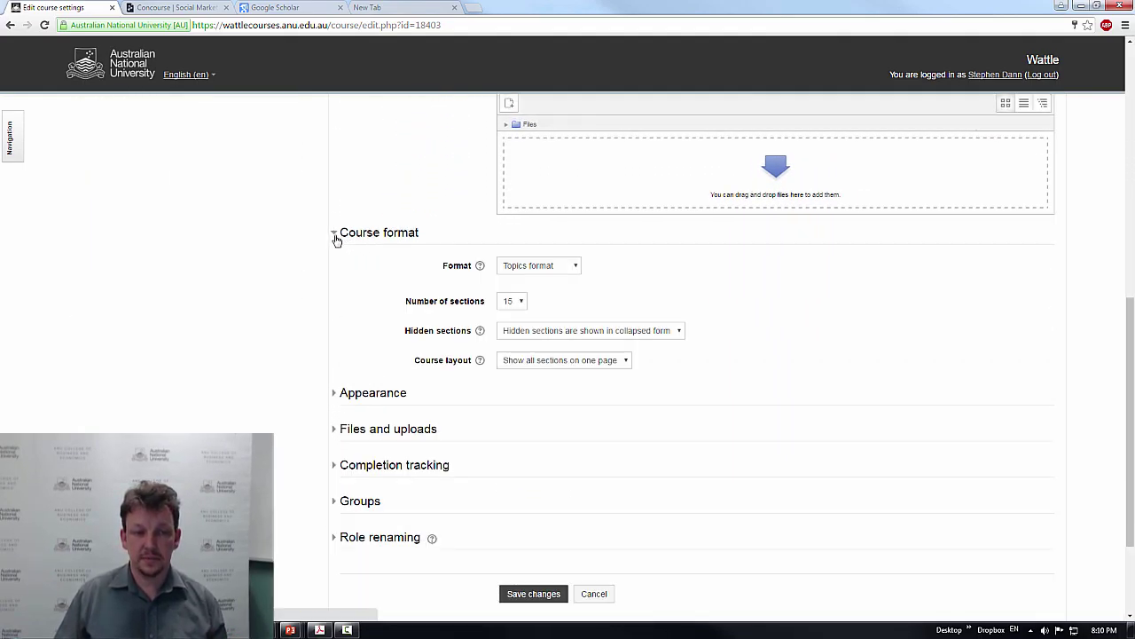
left_click(550, 267)
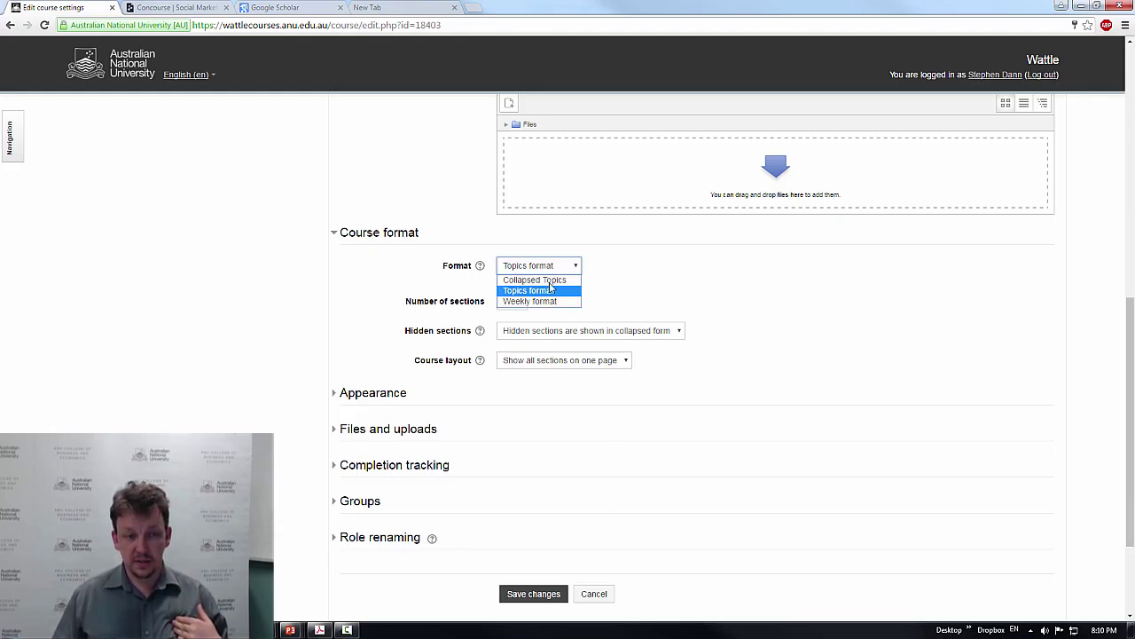
left_click(543, 302)
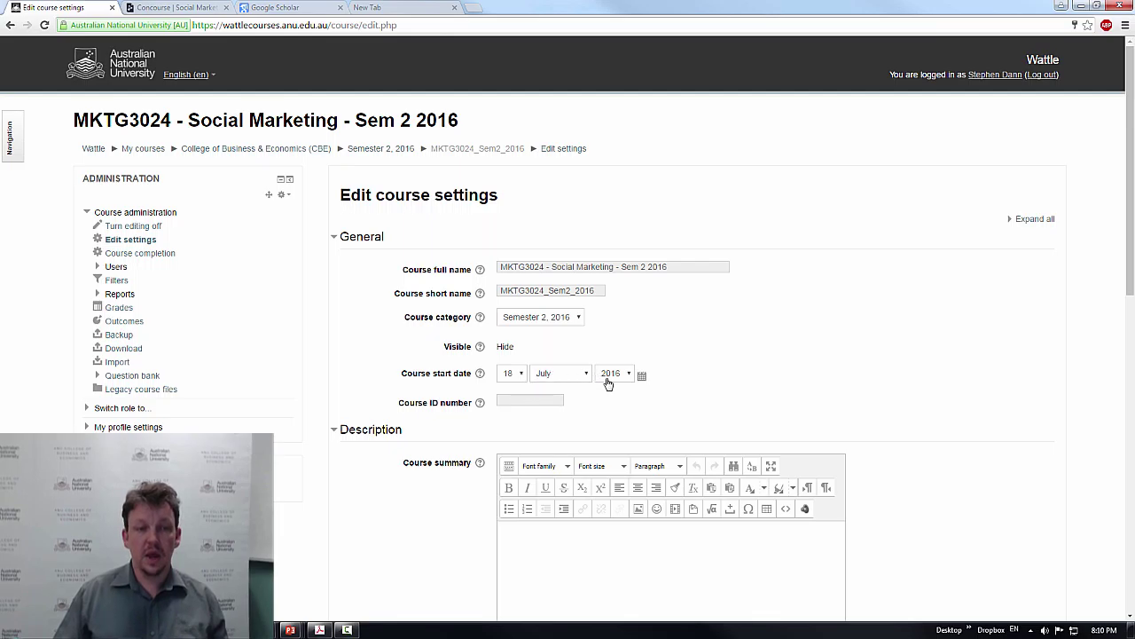
scroll(532, 406, "down", 5)
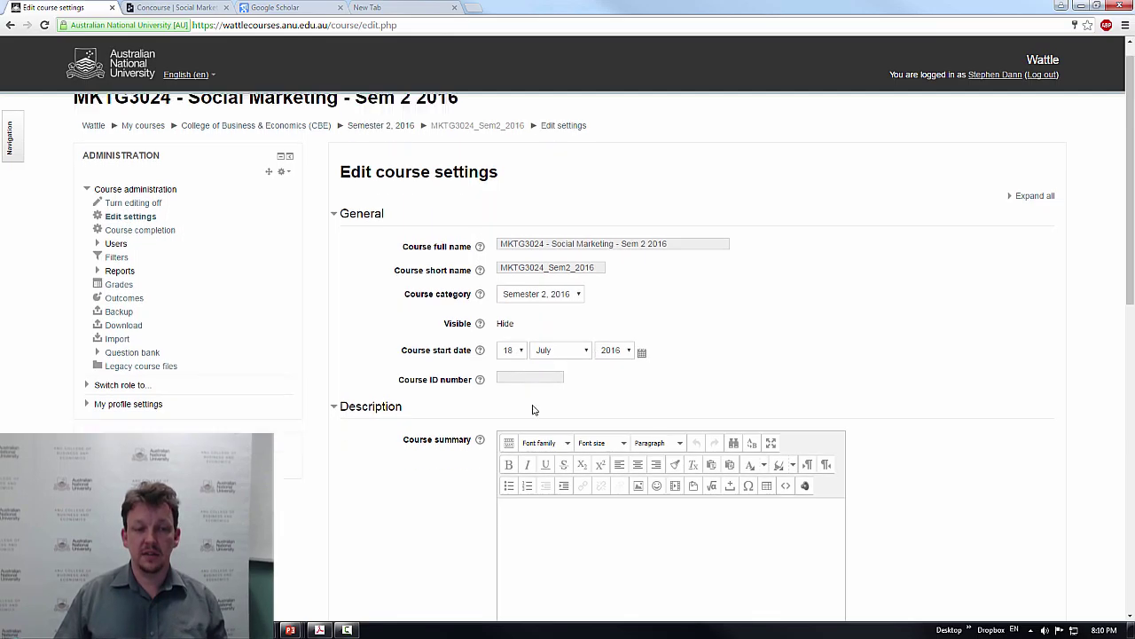
Save the course settings and reopen them for editing
scroll(527, 542, "down", 3)
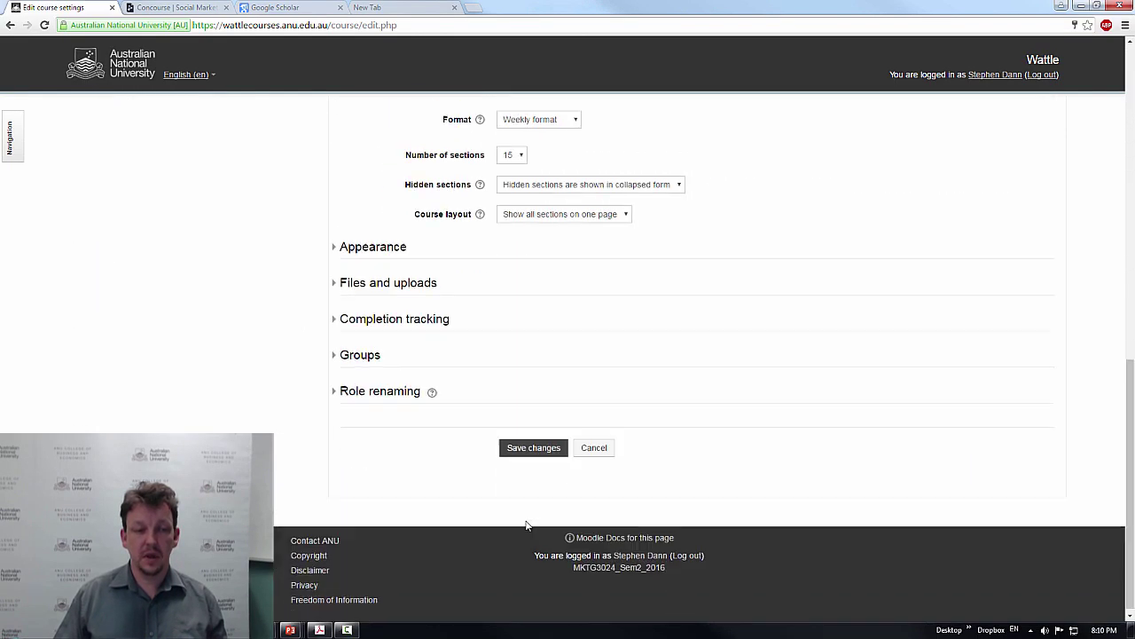
left_click(540, 448)
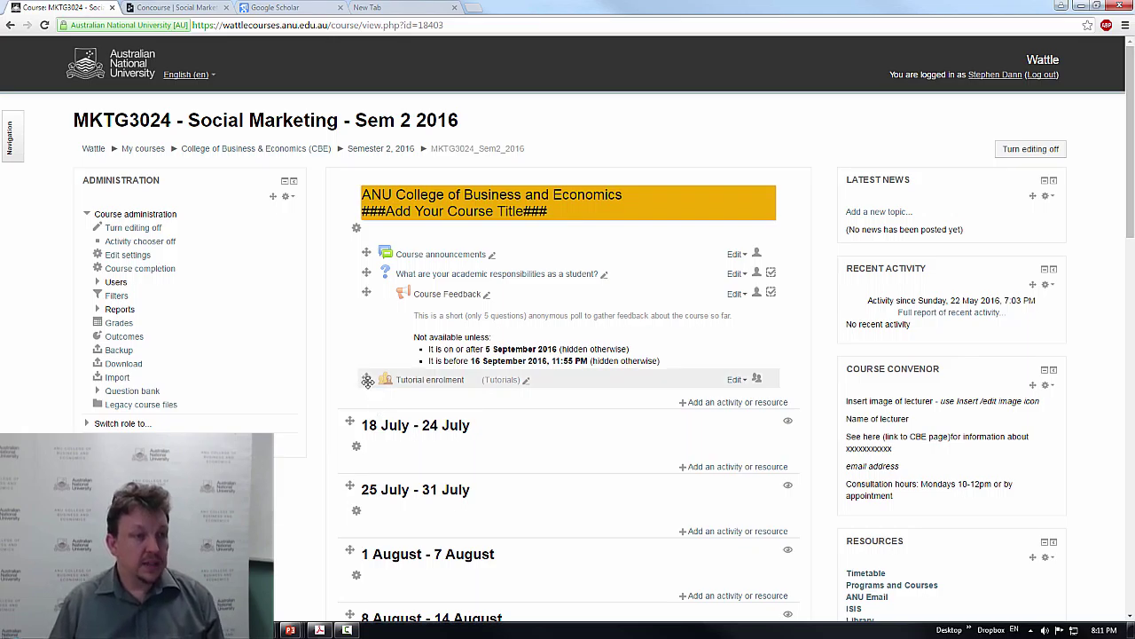
left_click(124, 256)
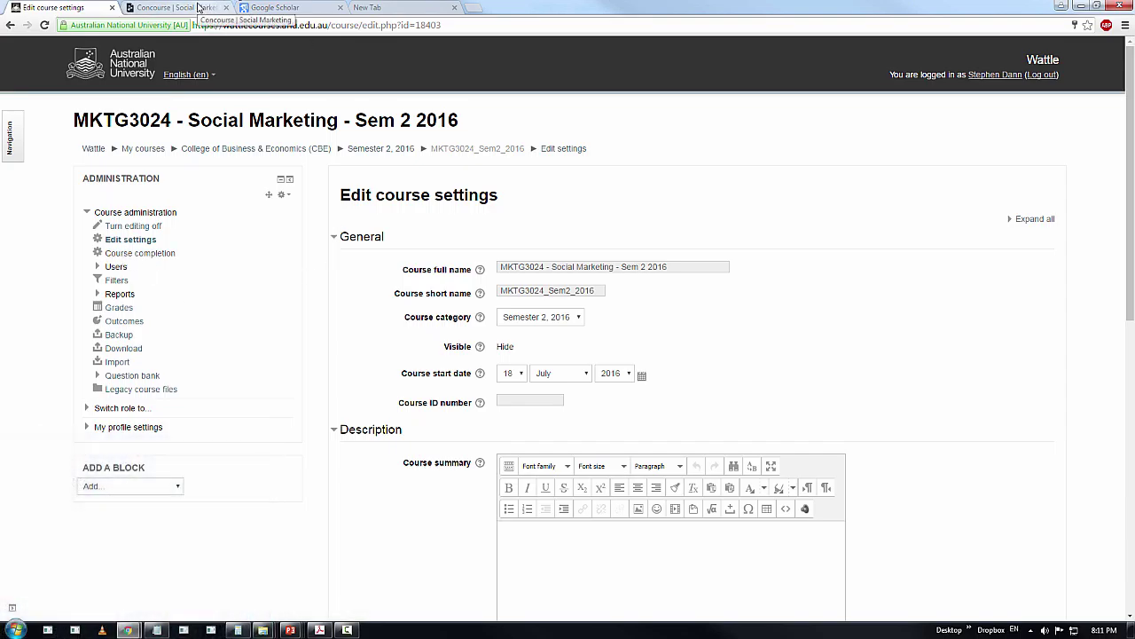
Switch to the Concourse syllabus page and copy the first sentence of the Social Marketing course description
left_click(199, 9)
scroll(240, 360, "down", 5)
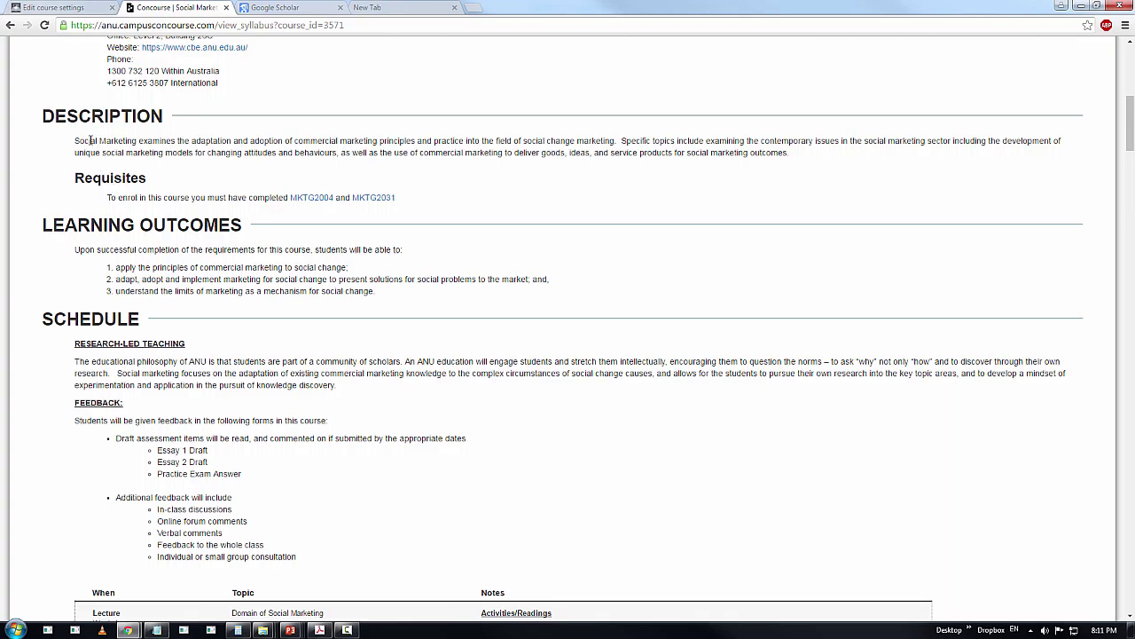
left_click_drag(91, 140, 606, 144)
right_click(606, 144)
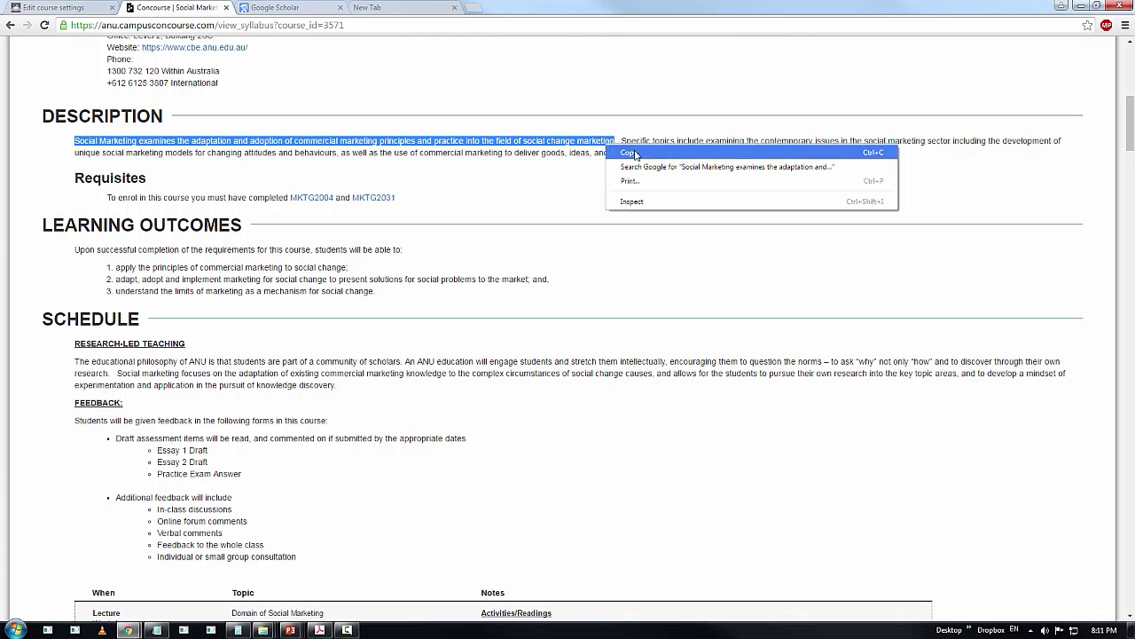
left_click(639, 153)
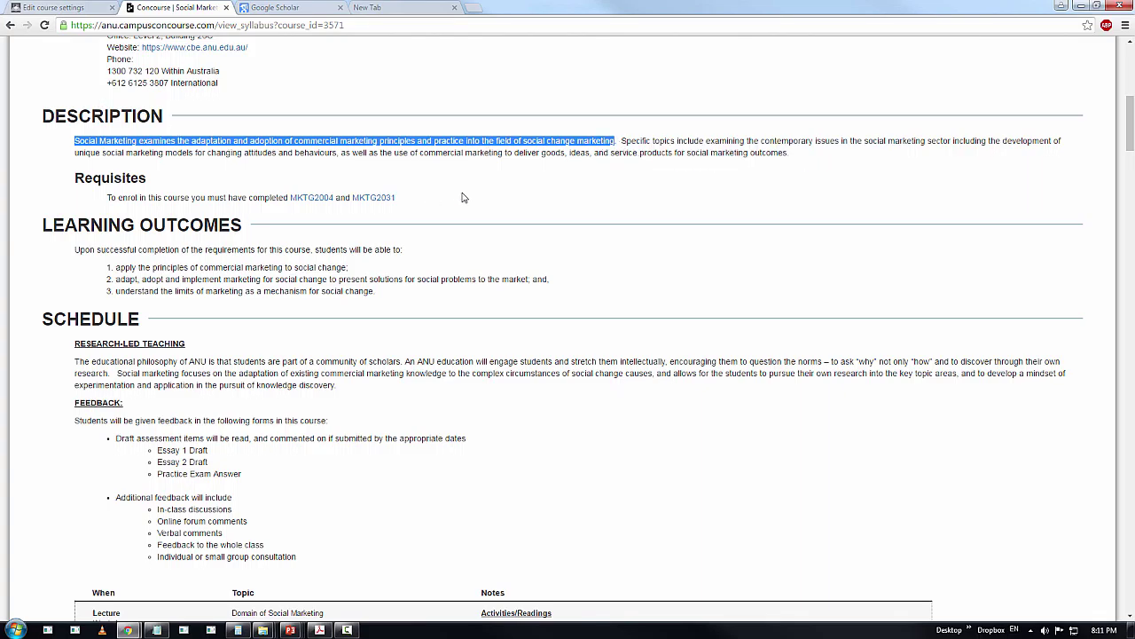
Paste the copied description sentence into the course summary of the Wattle course settings and save the changes
left_click(78, 8)
scroll(573, 355, "down", 3)
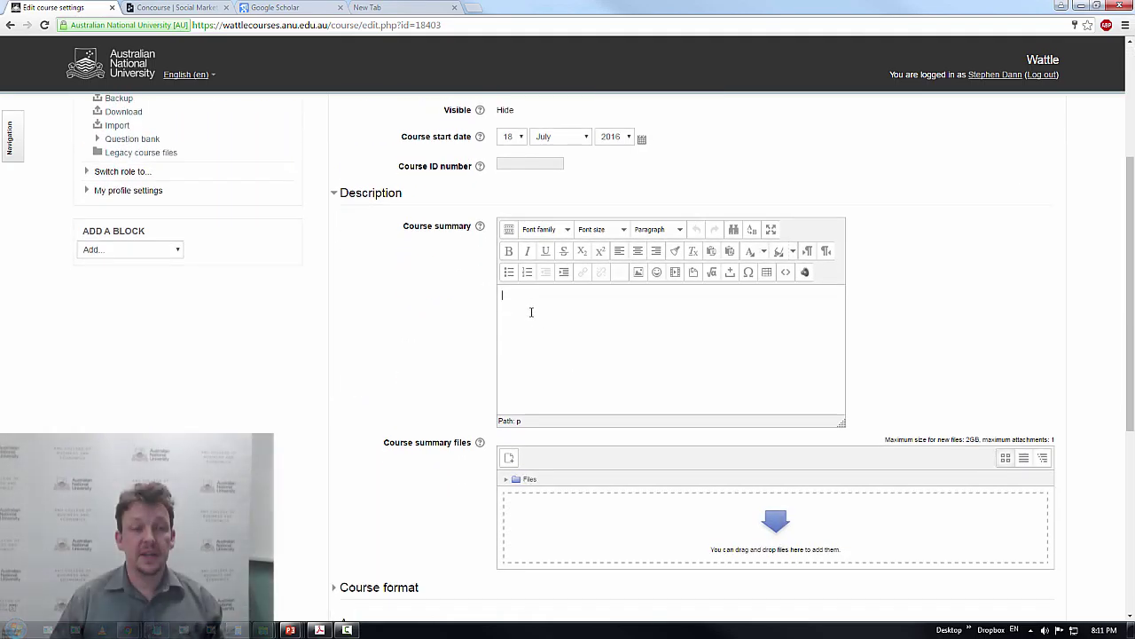
right_click(529, 308)
left_click(571, 338)
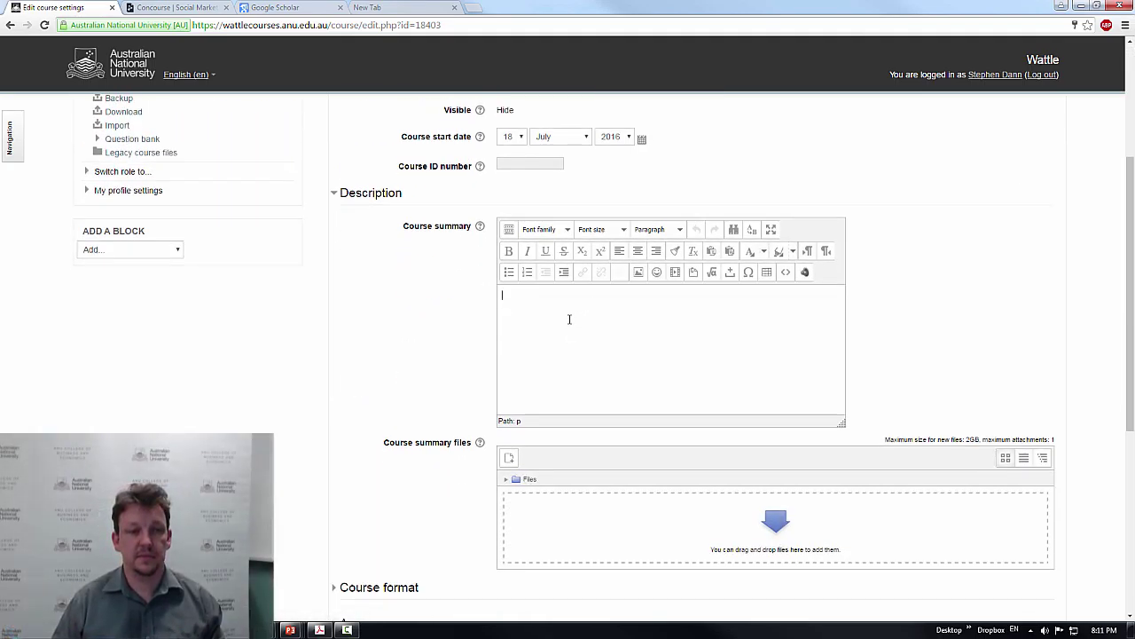
key("ctrl+v")
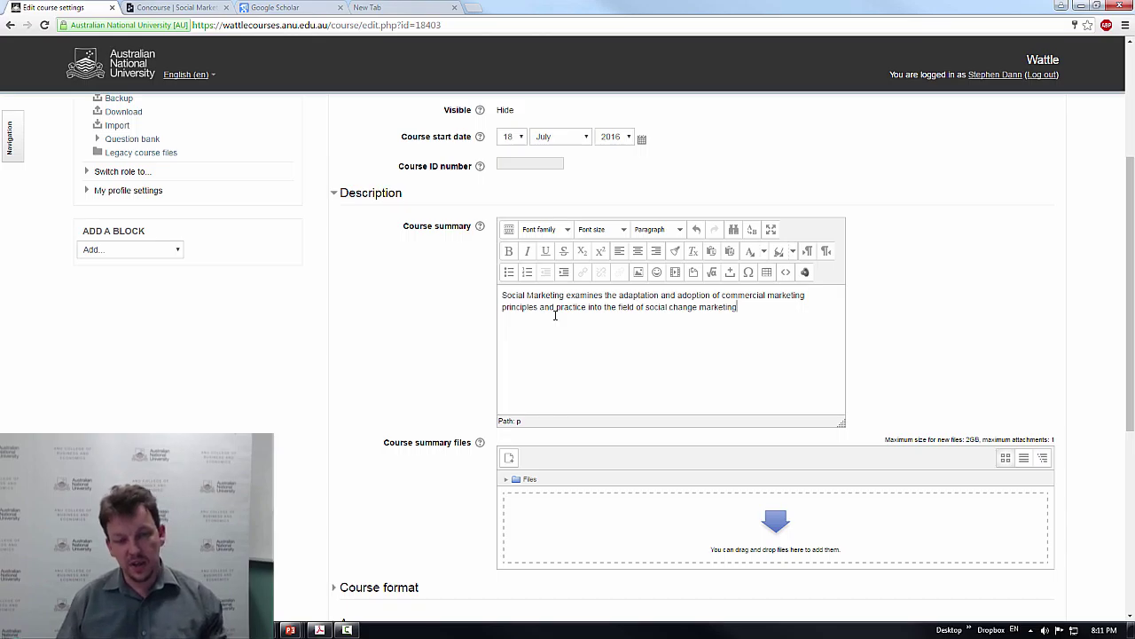
right_click(555, 333)
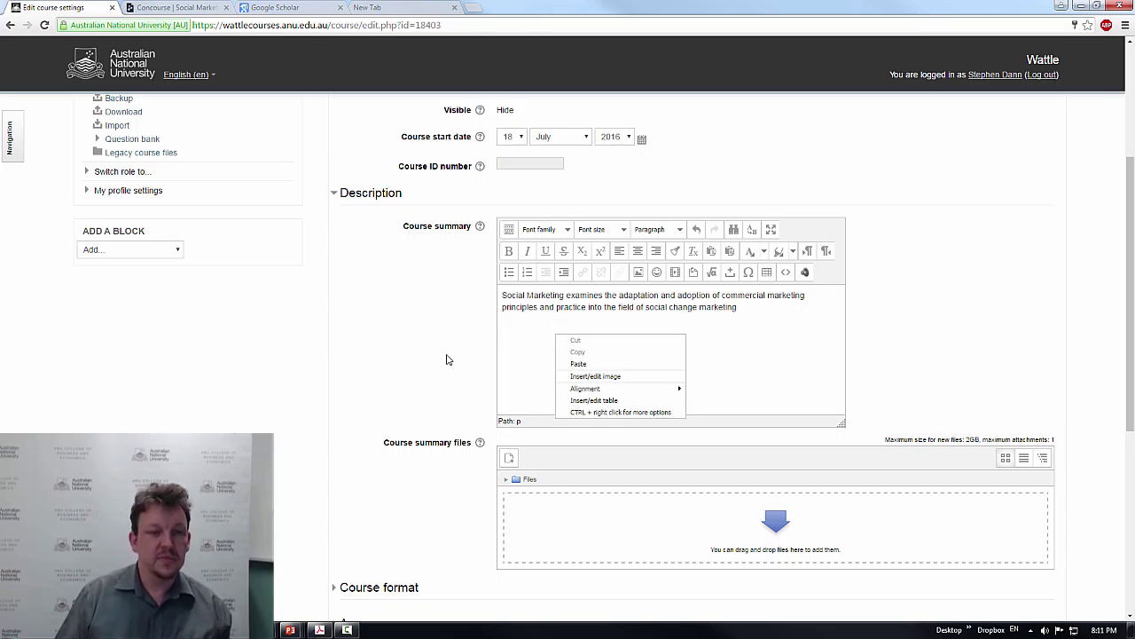
scroll(447, 359, "down", 3)
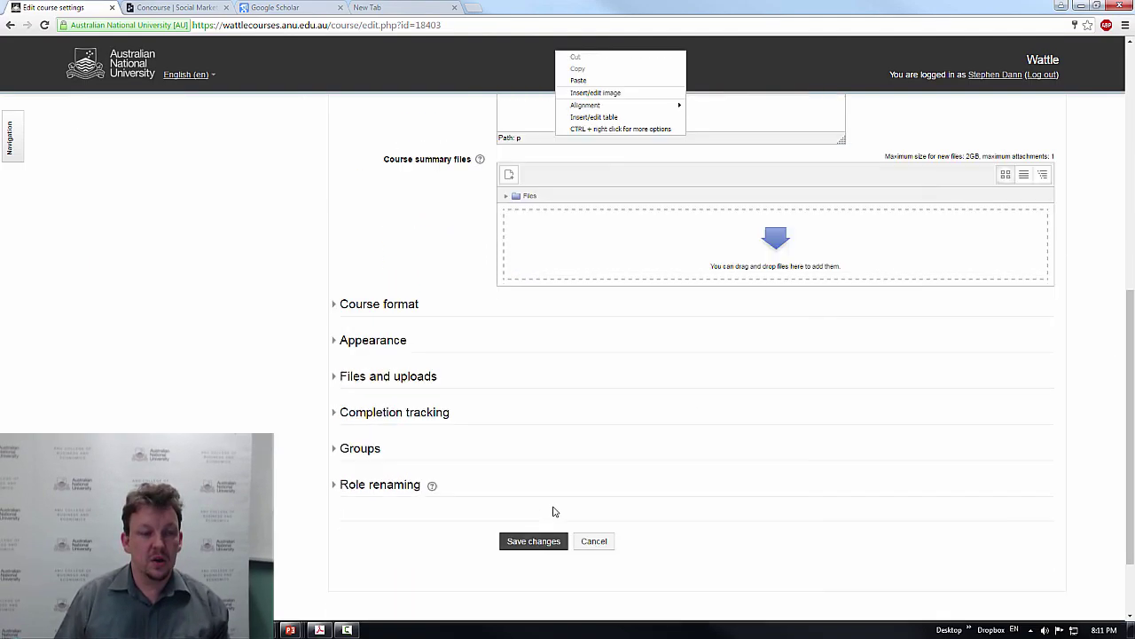
scroll(552, 511, "down", 1)
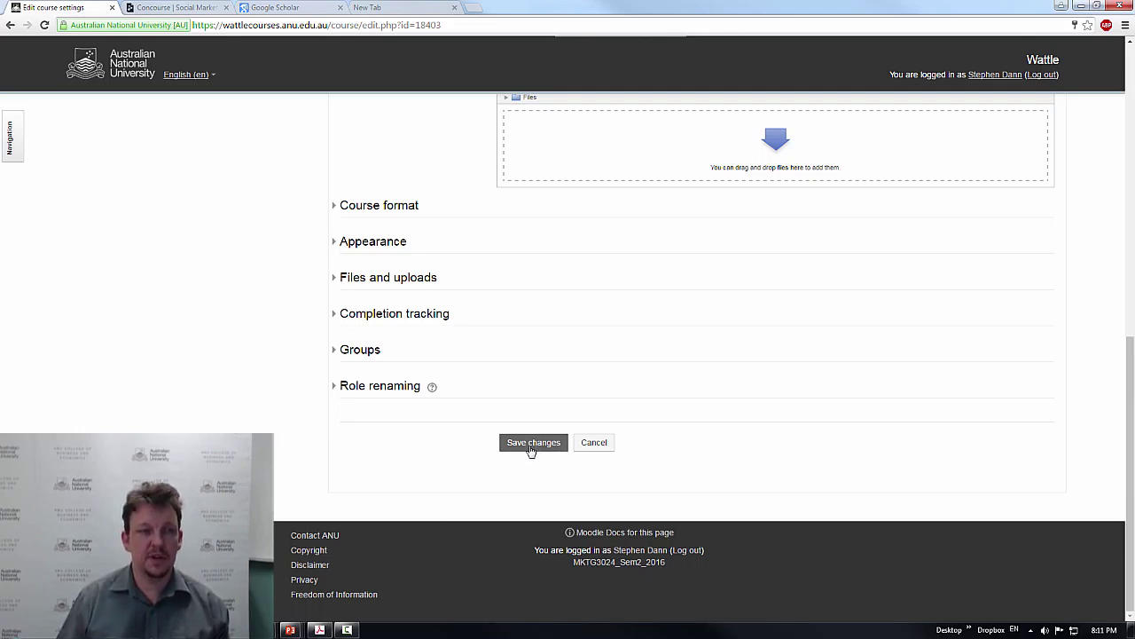
left_click(531, 446)
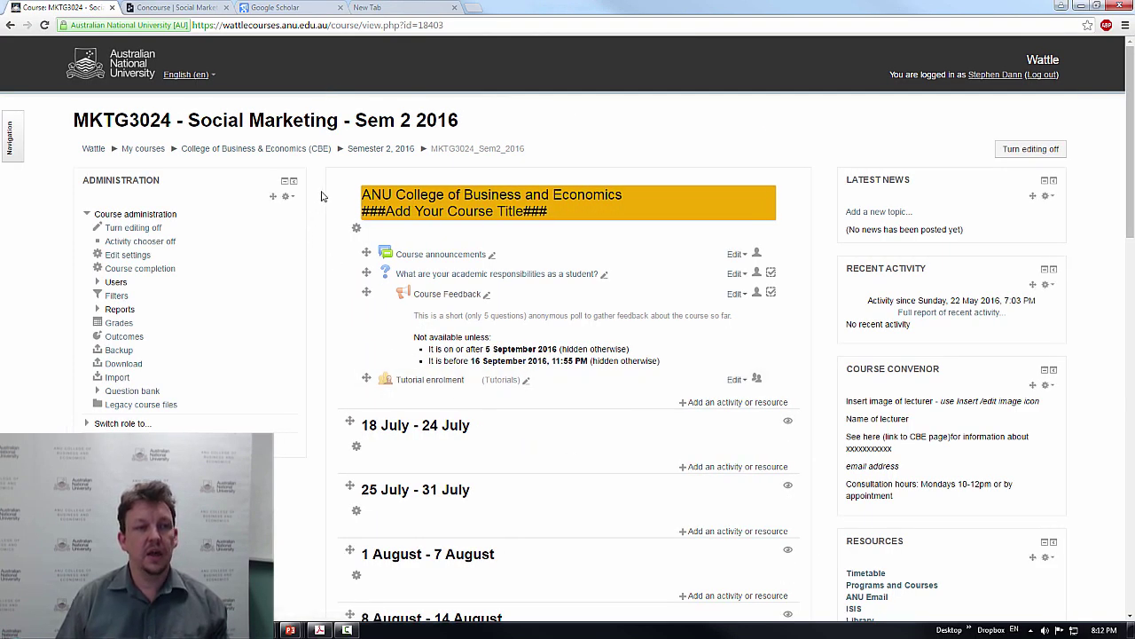
Open the Semester 2, 2016 category in a new tab, check the MKTG3024 listing and return to the course page
middle_click(374, 151)
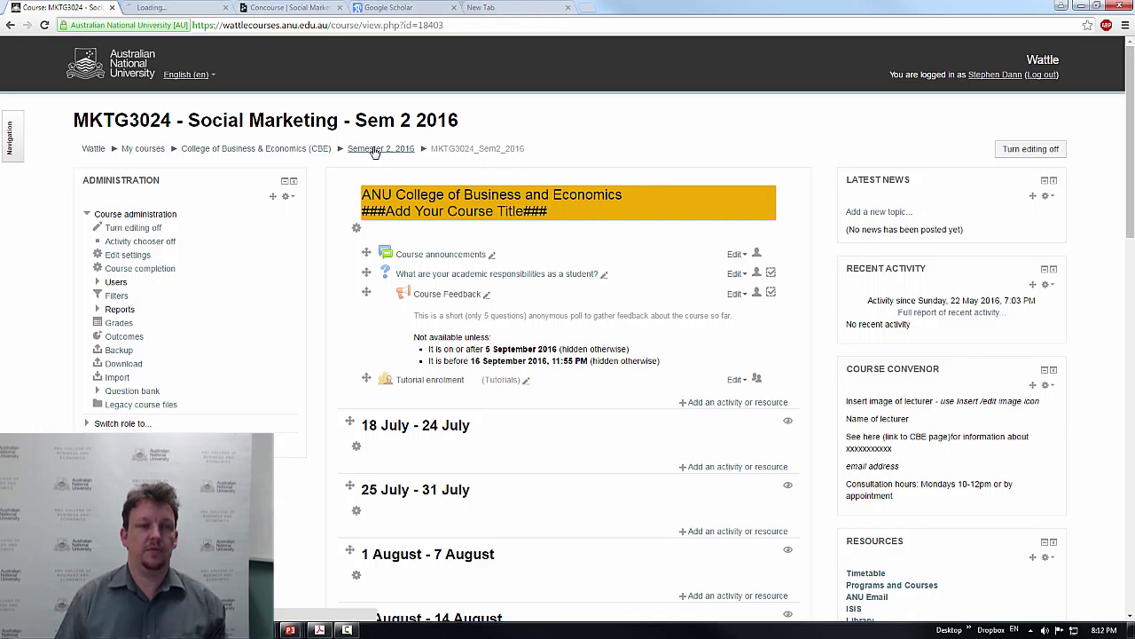
left_click(160, 7)
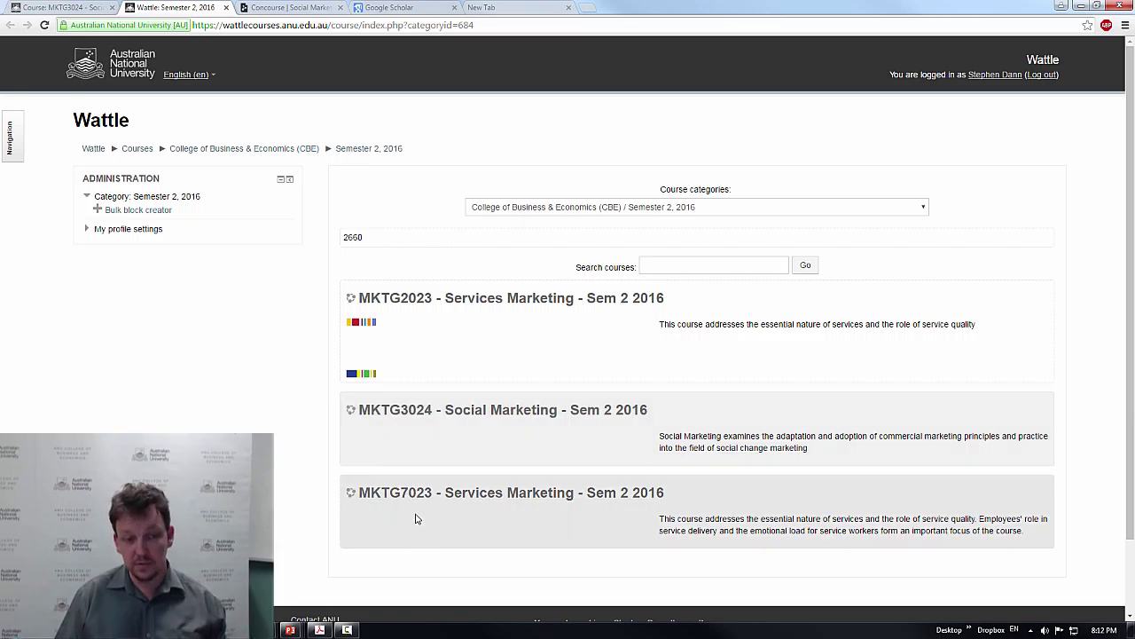
left_click(60, 7)
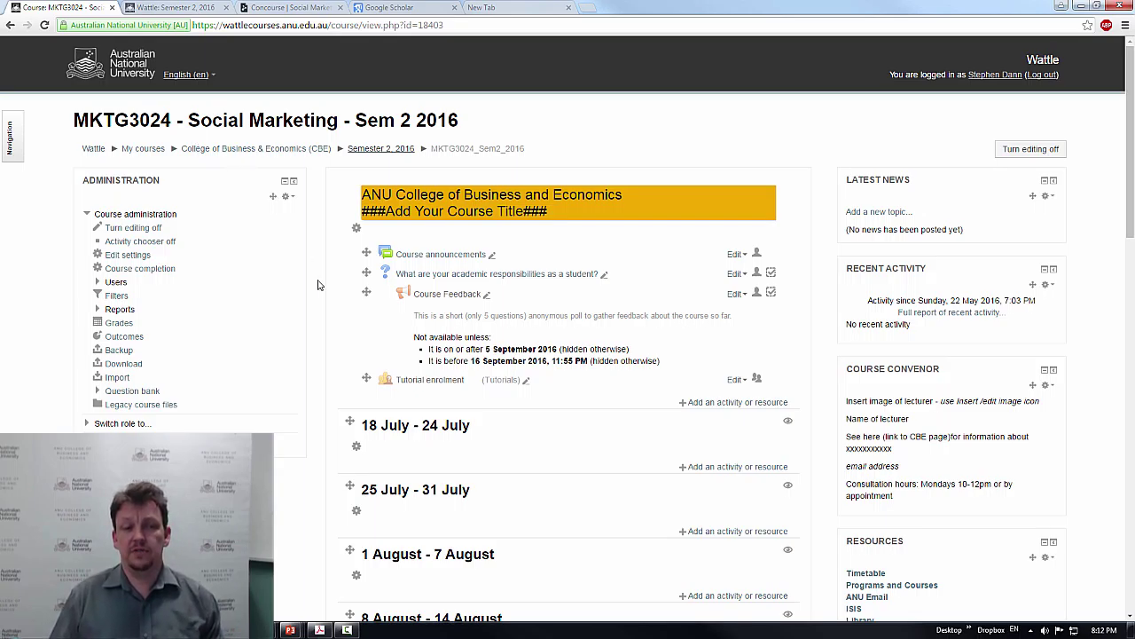
Replace the "###Add Your Course Title###" placeholder in the top section's summary with "MKTG3024 - Social Marketing" and save it
left_click(355, 230)
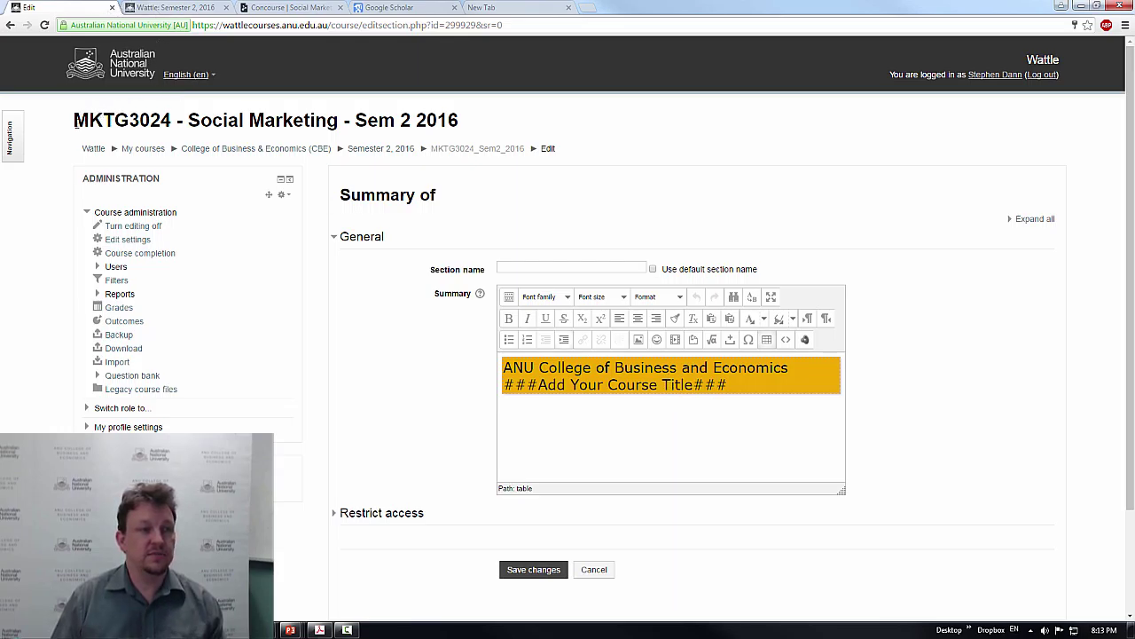
left_click_drag(74, 120, 338, 110)
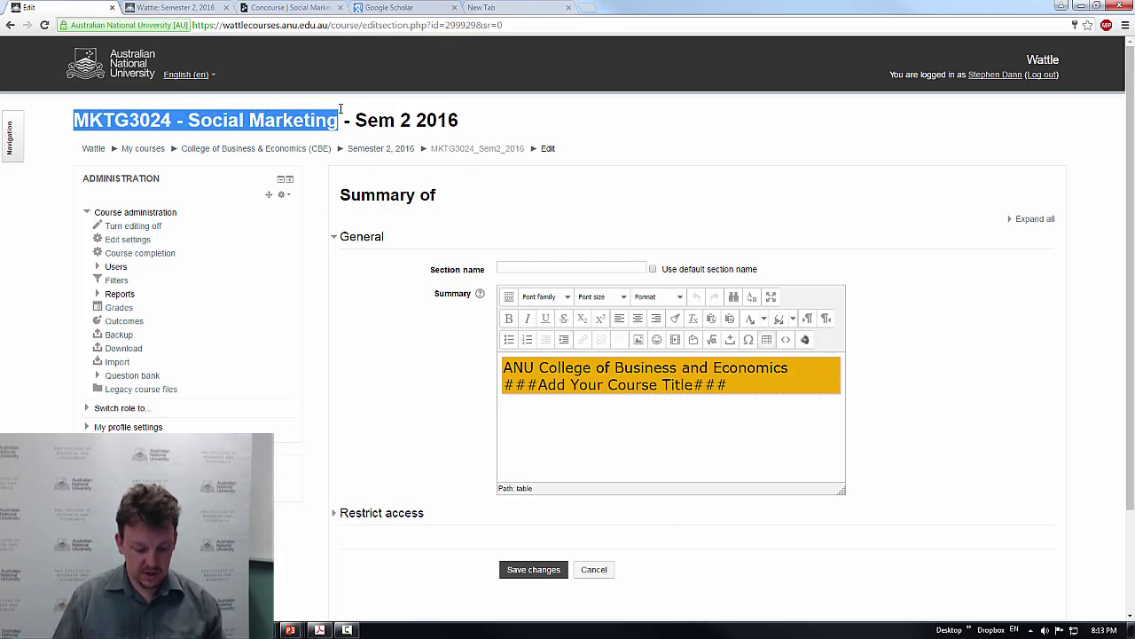
left_click(565, 383)
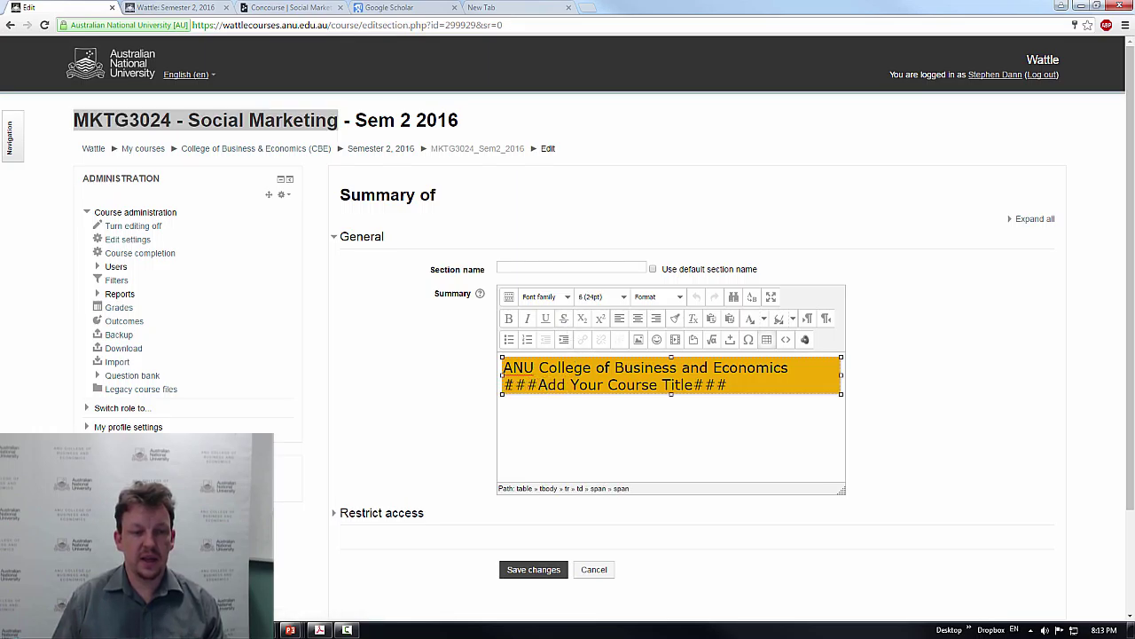
left_click_drag(504, 384, 750, 384)
key("BackSpace")
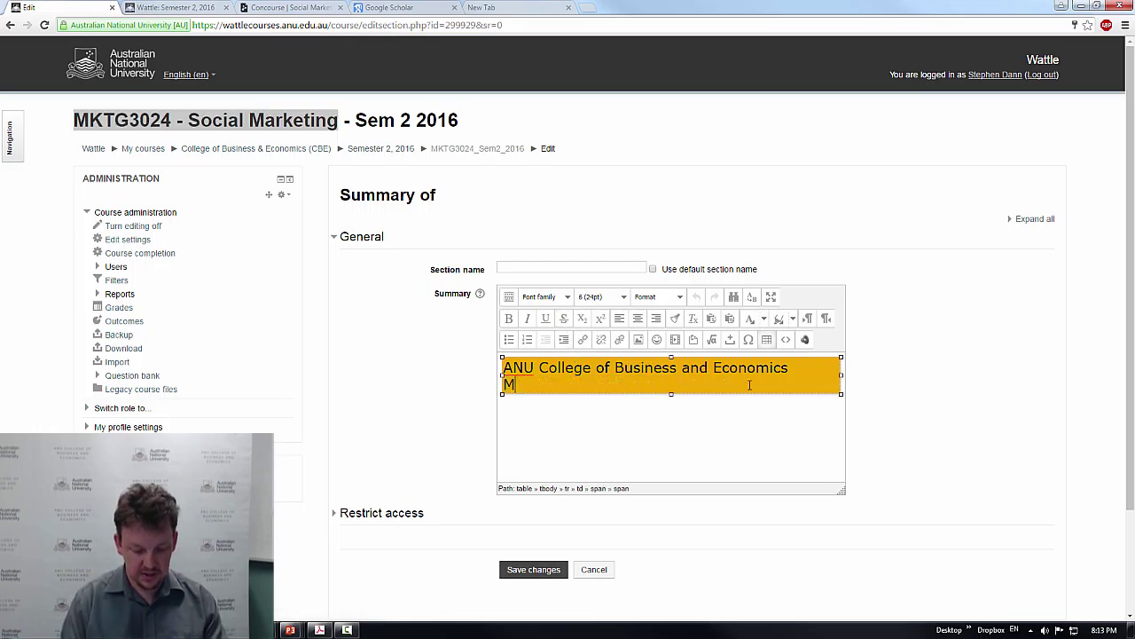
type("MKTG3024")
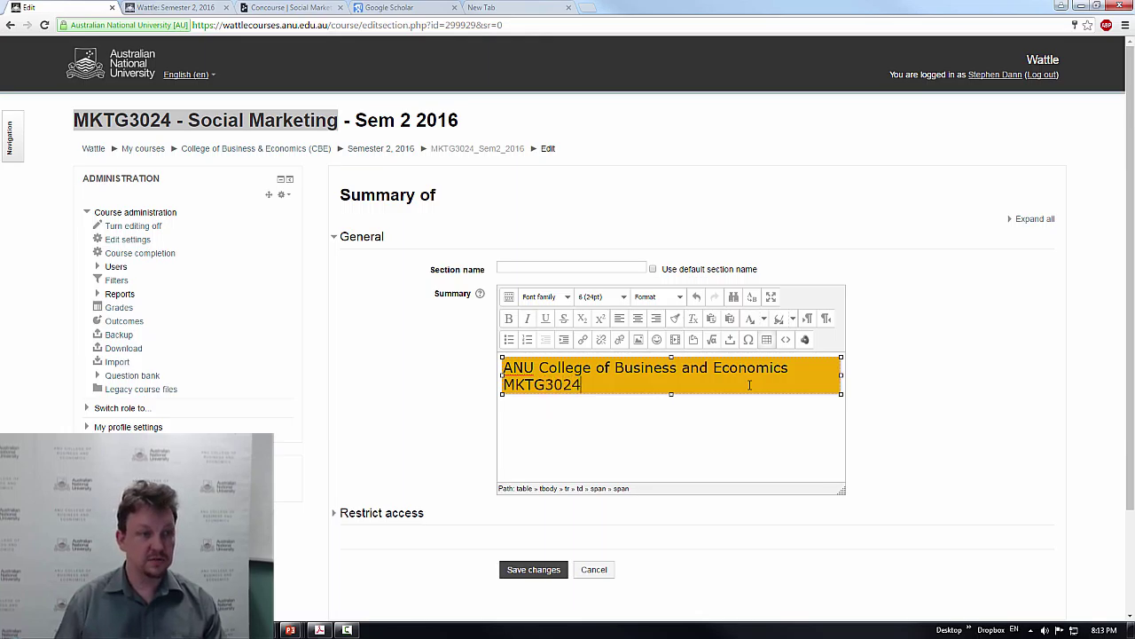
type(" - Social mar")
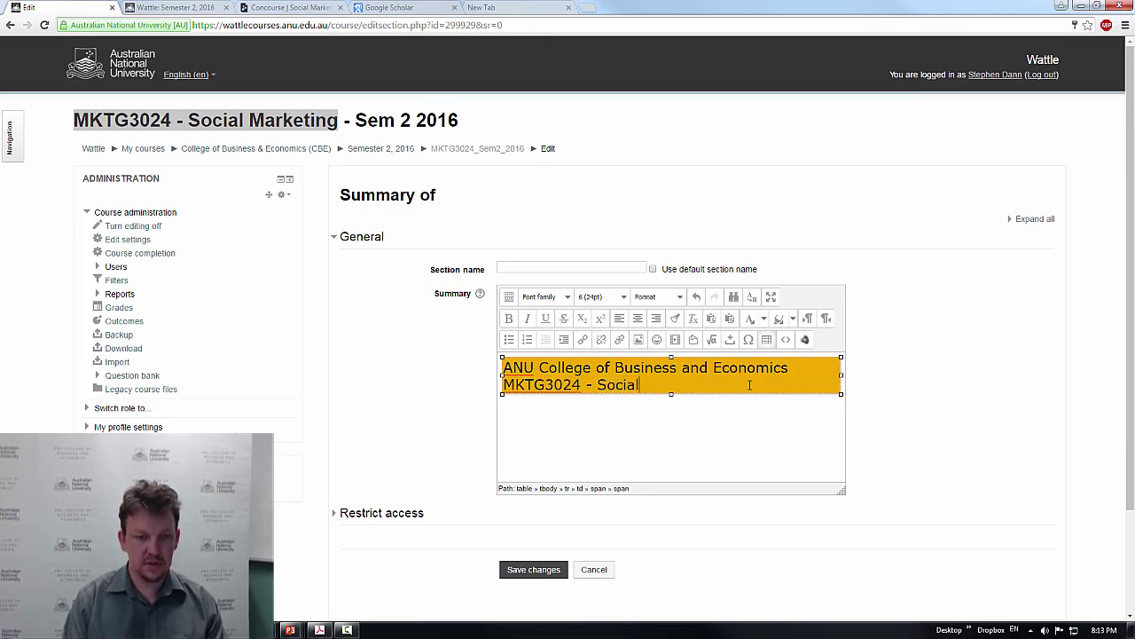
key("BackSpace")
key("BackSpace")
key("BackSpace")
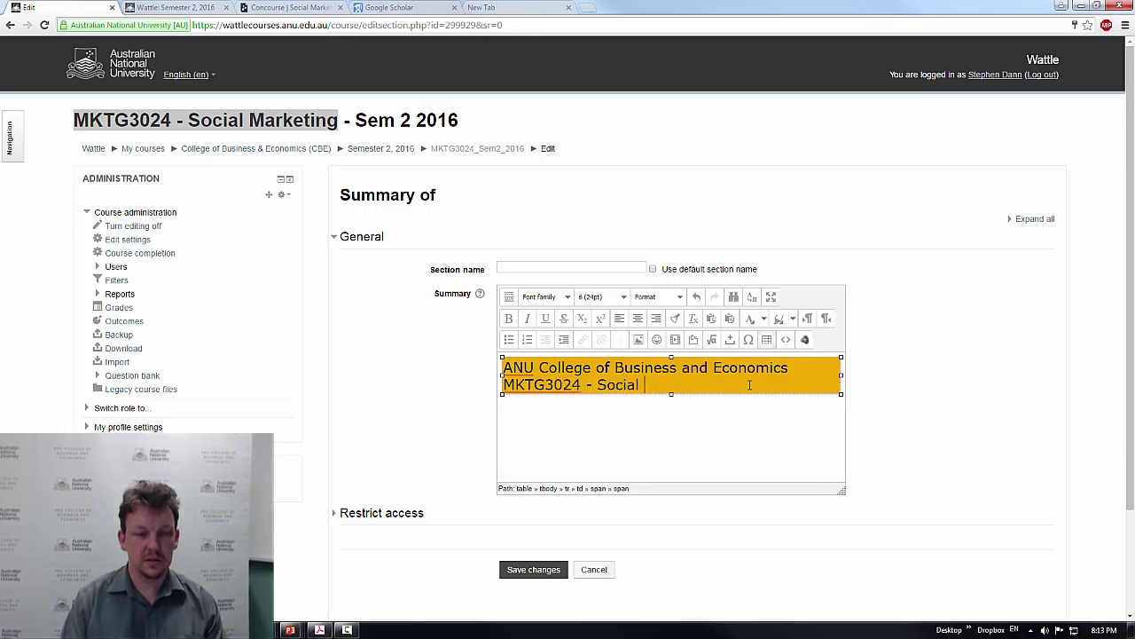
type("Marketing")
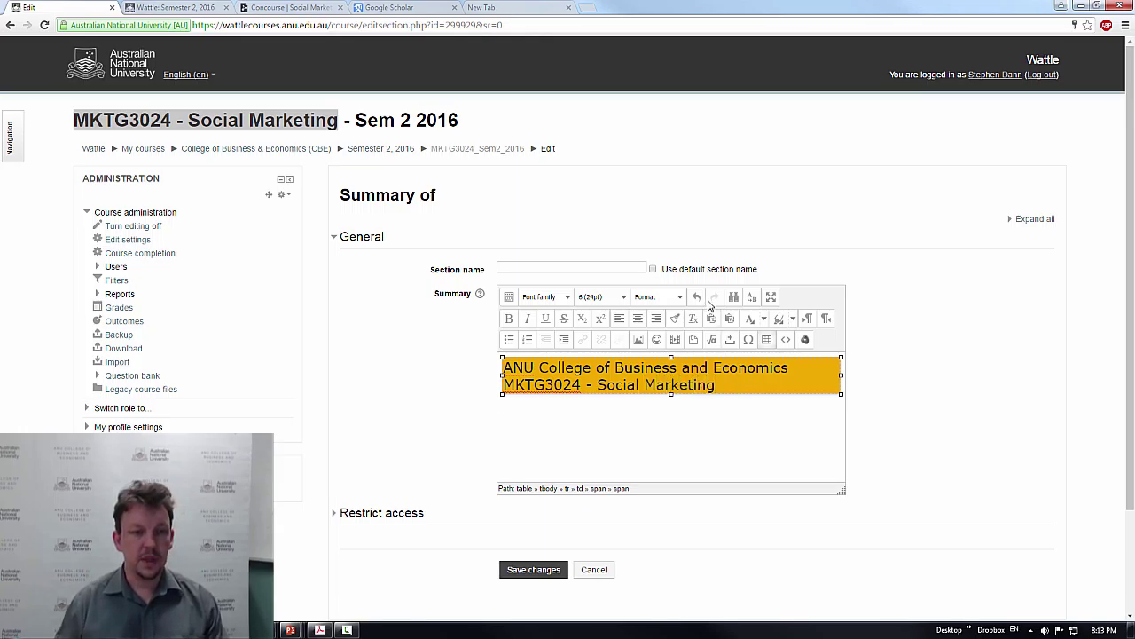
key("ctrl+a")
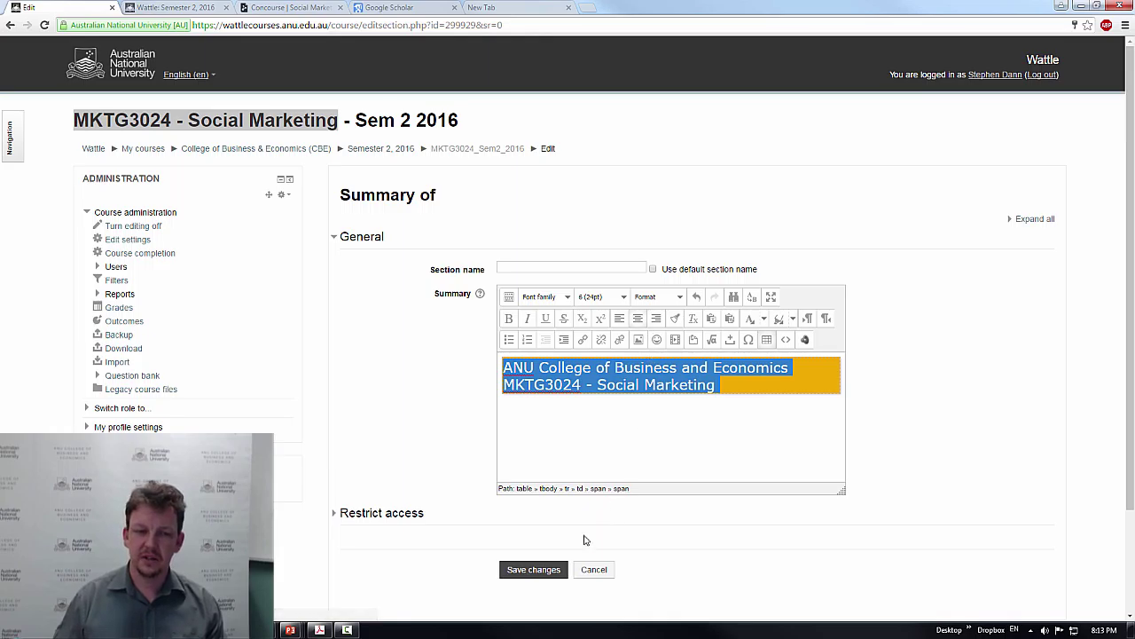
left_click(543, 572)
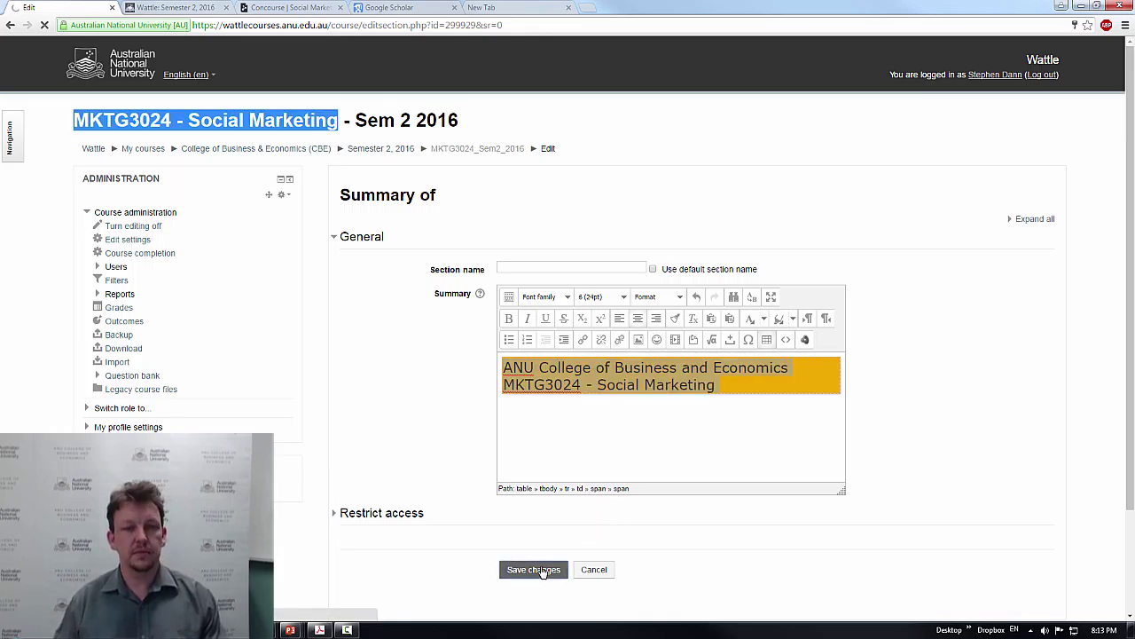
Open the configuration of the Course convenor block
scroll(549, 573, "up", 2)
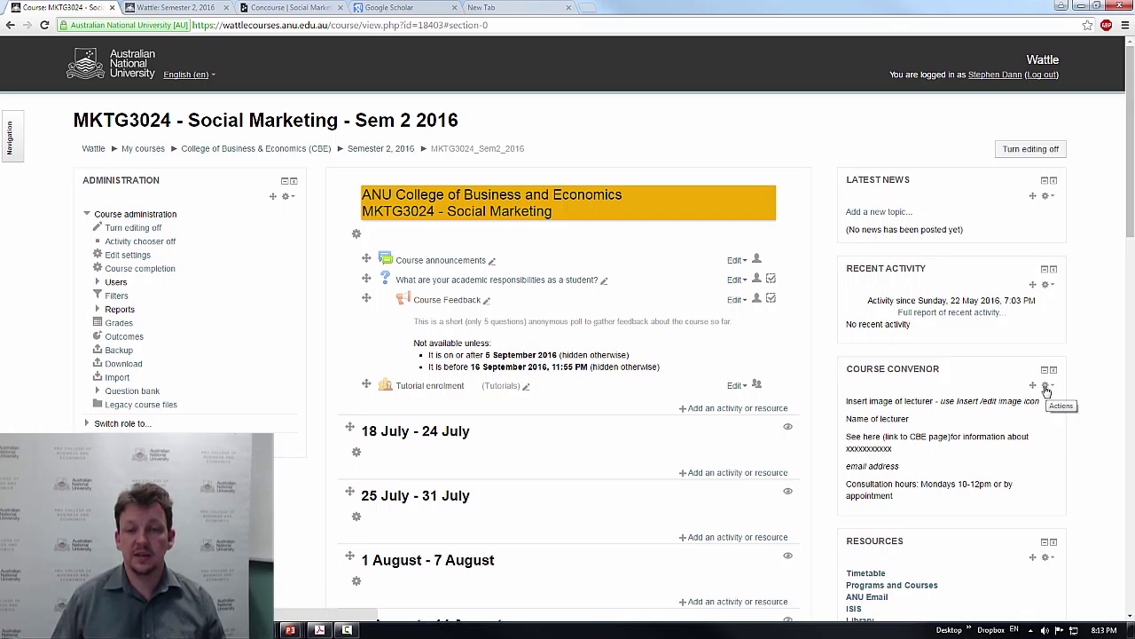
left_click(1047, 386)
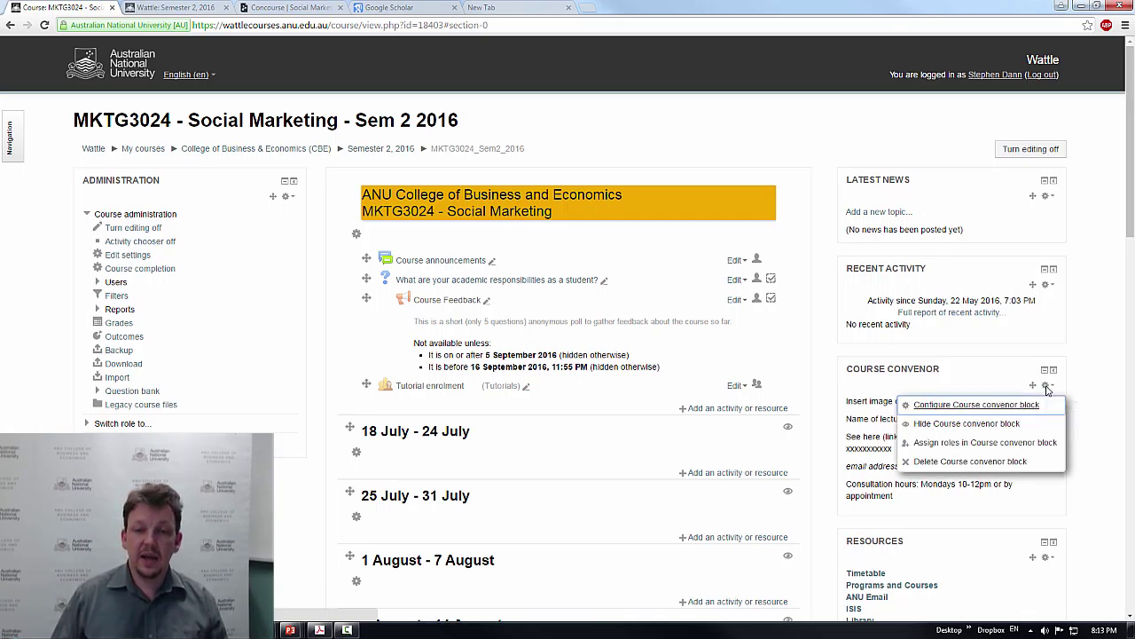
left_click(989, 409)
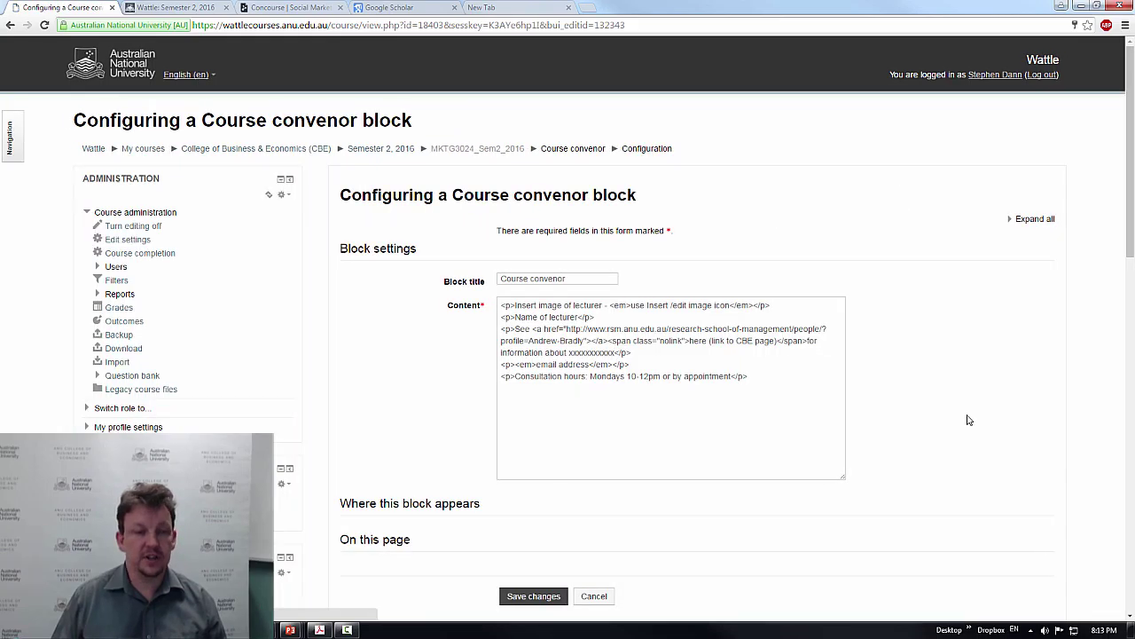
Close the Semester 2, 2016 category tab and copy the lecturer's email, office, phone and consultation details from the Concourse syllabus
left_click(191, 7)
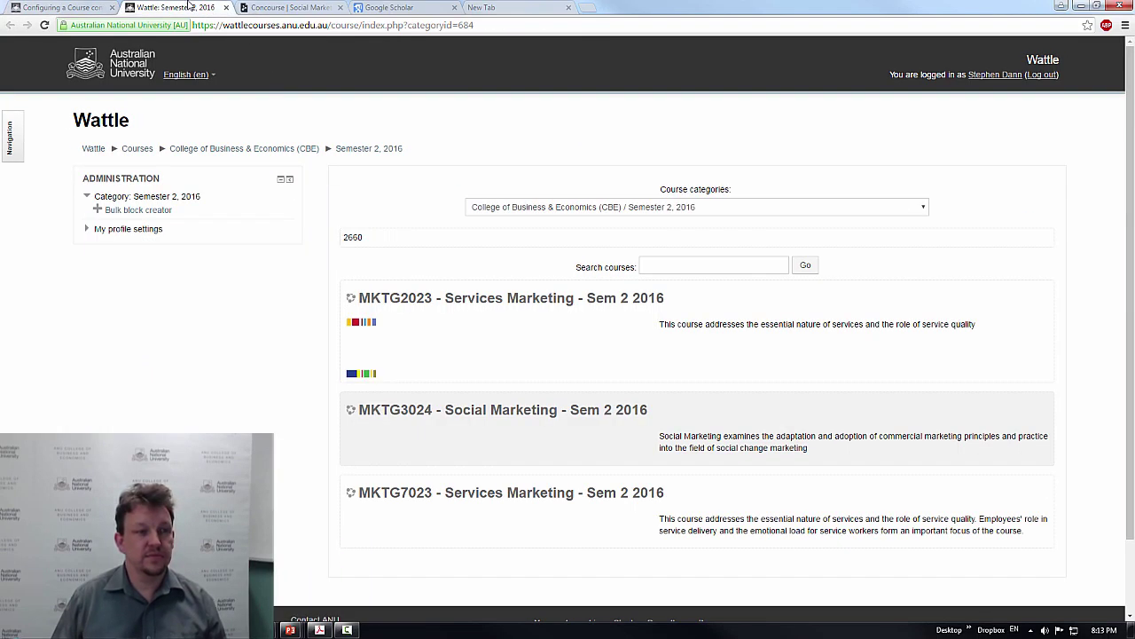
left_click(227, 7)
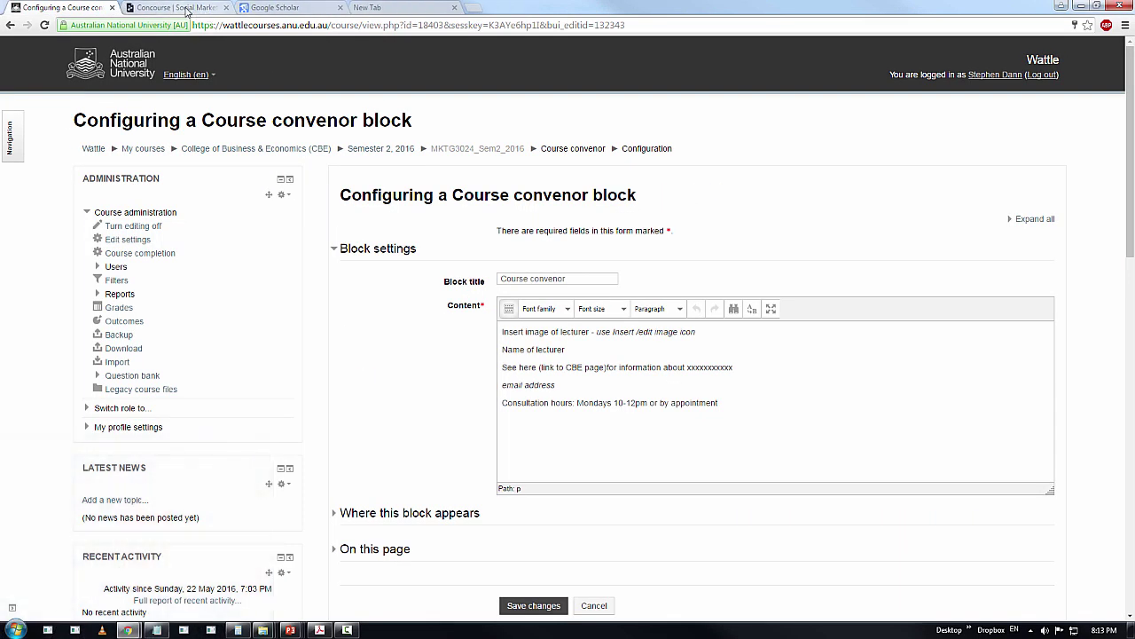
left_click(212, 7)
scroll(324, 196, "up", 4)
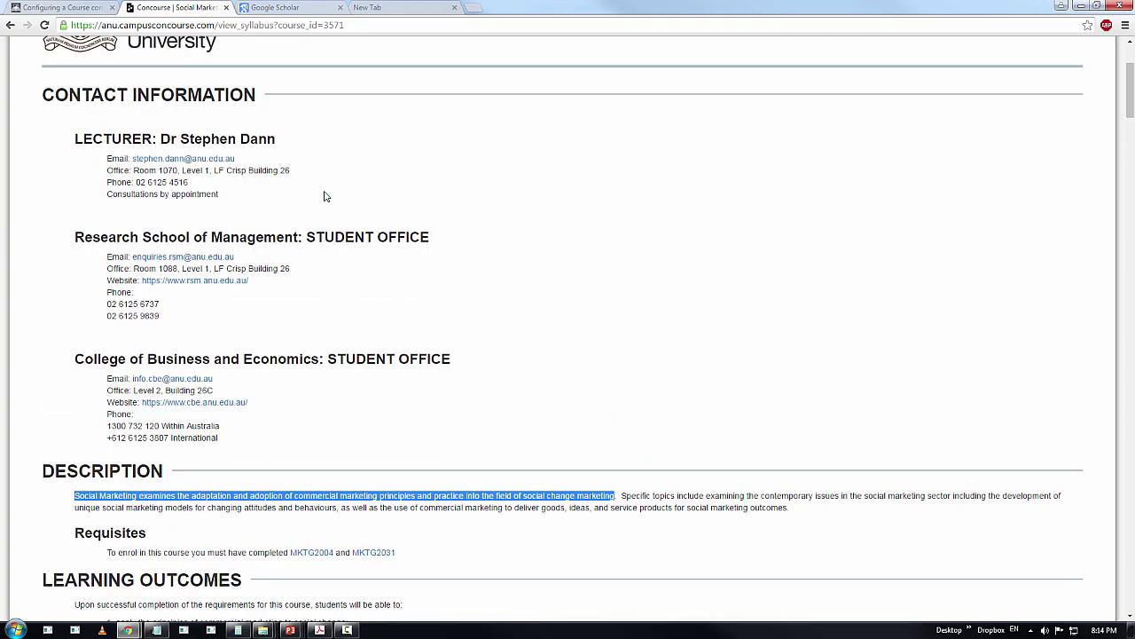
left_click_drag(242, 202, 100, 161)
key("ctrl+c")
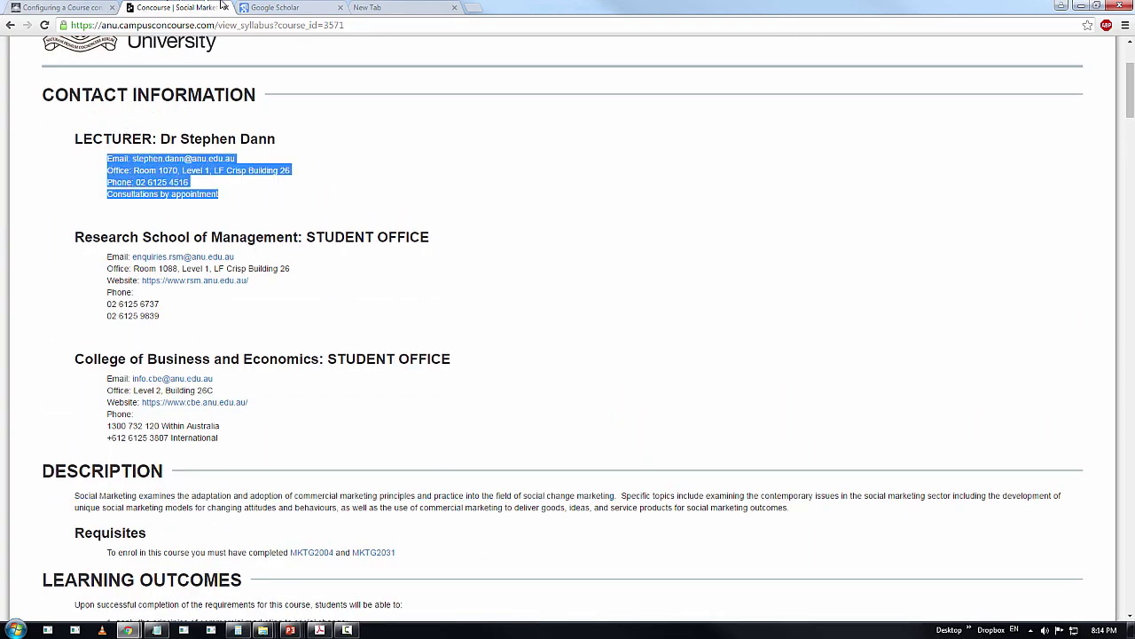
Paste the copied lecturer contact details below the consultation hours line in the Course convenor block content
left_click(74, 7)
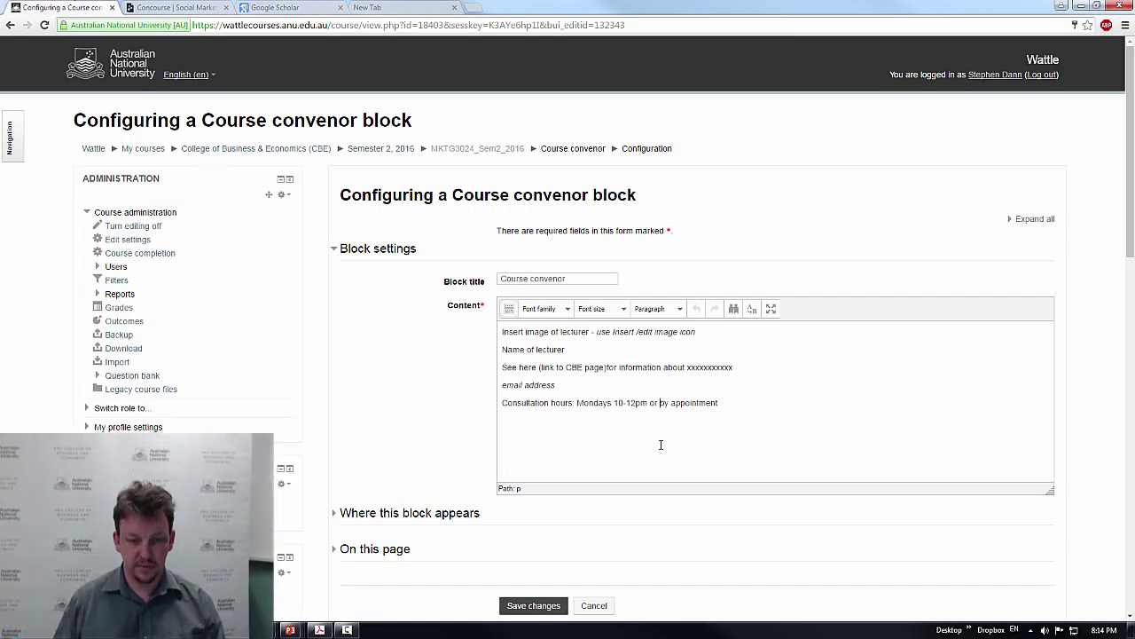
key("Return")
key("ctrl+v")
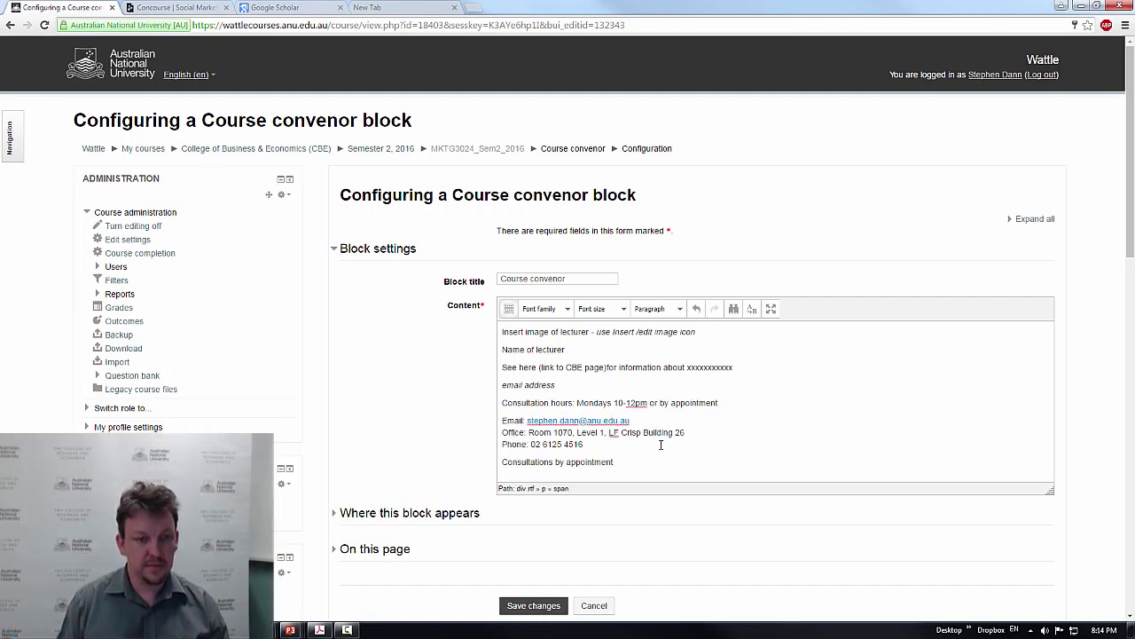
Delete the placeholder email address and "Consultation hours: Mondays 10-12pm or by appointment" lines from the Course convenor block content
left_click(660, 444)
key("End")
key("shift+Up")
key("shift+Up")
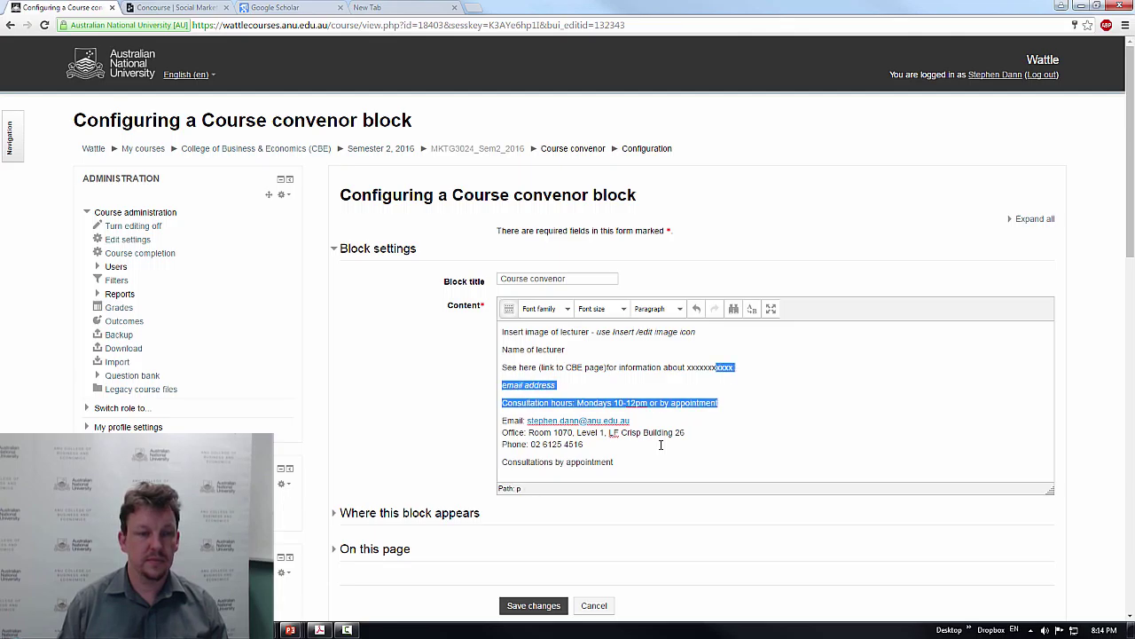
key("BackSpace")
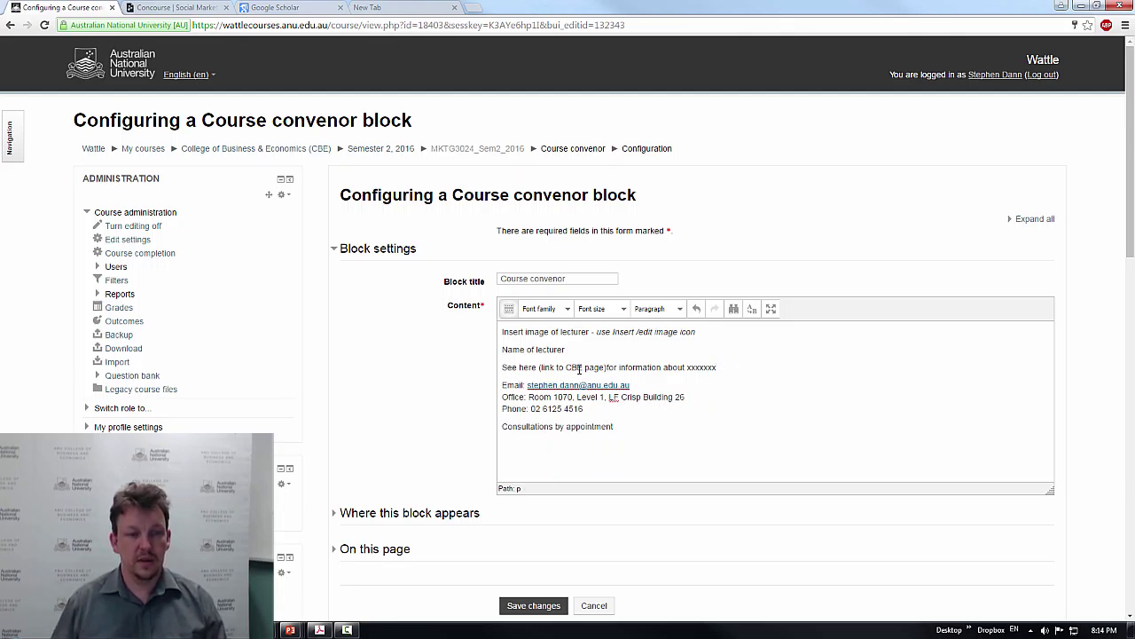
Copy the lecturer name heading from the Concourse syllabus and paste it over the "Name of lecturer" line in the block content
left_click(172, 7)
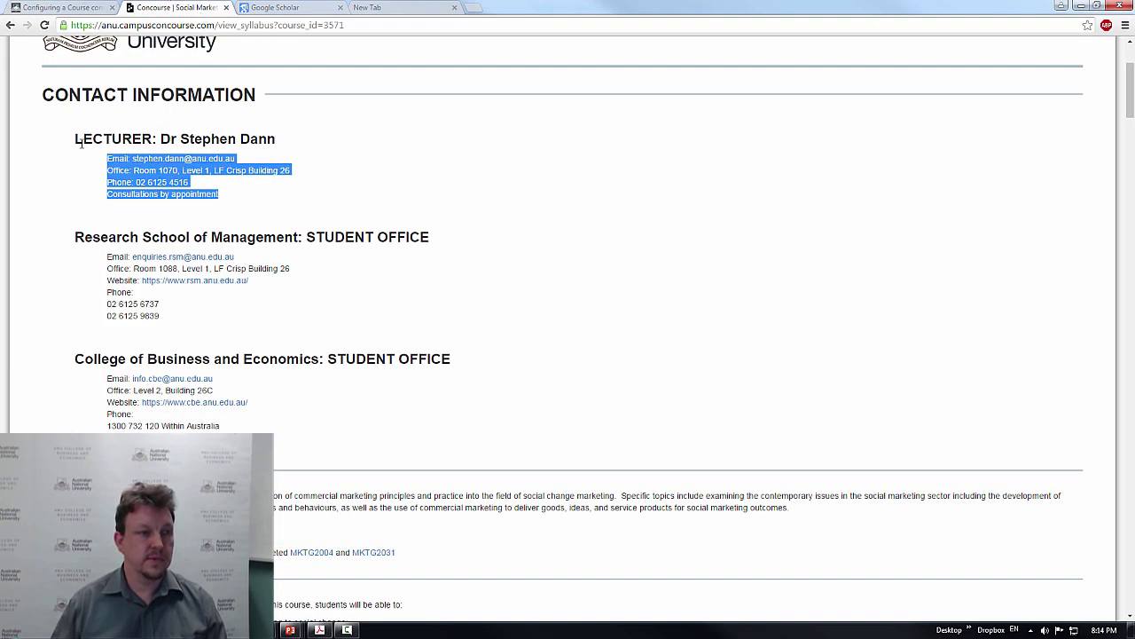
left_click_drag(75, 139, 285, 137)
key("ctrl+c")
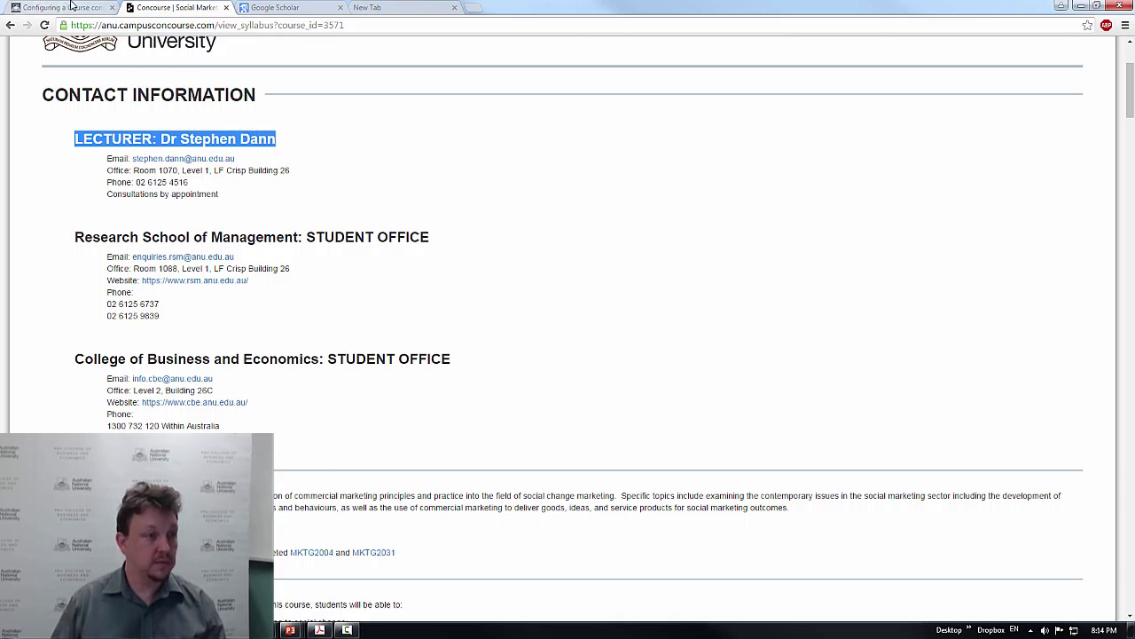
left_click(42, 7)
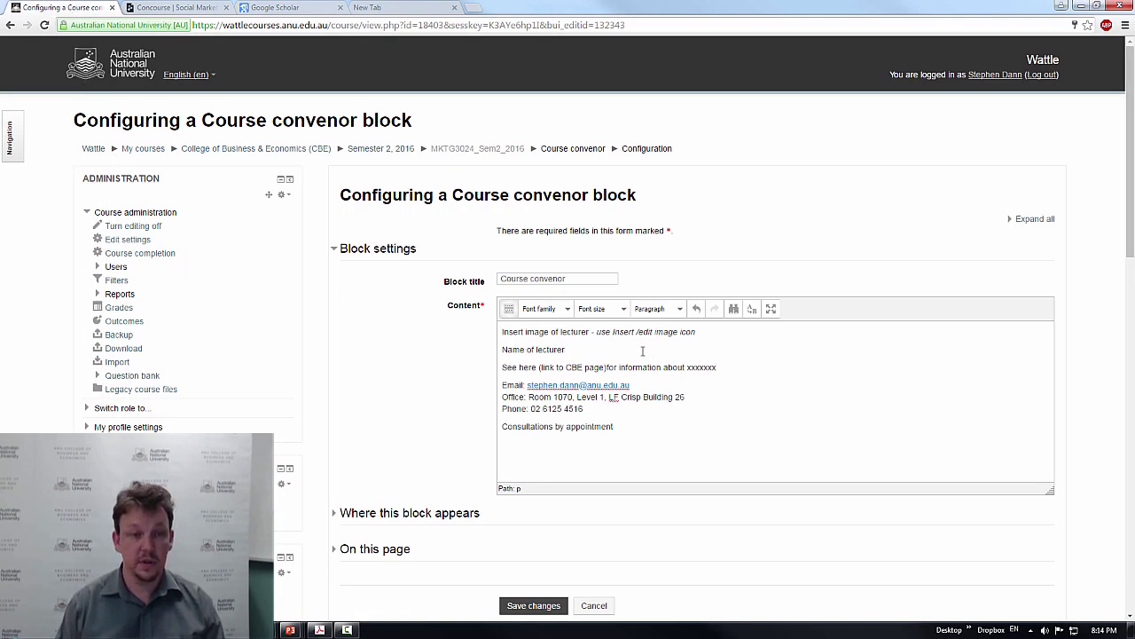
triple_click(642, 351)
key("ctrl+v")
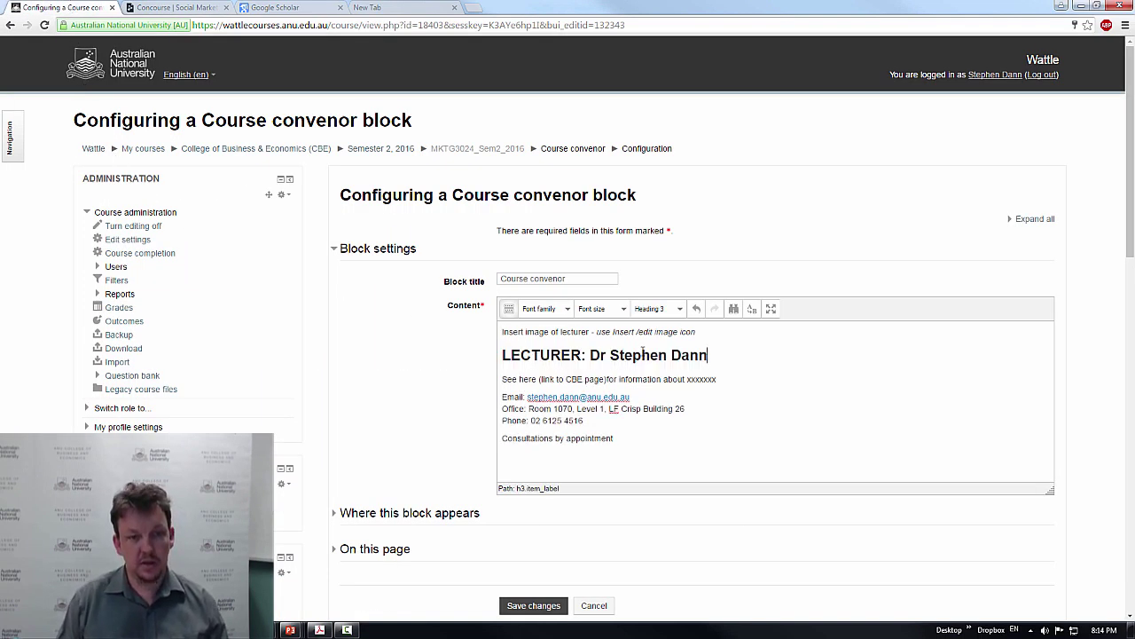
Change the pasted lecturer name line to the Heading 4 format
triple_click(642, 351)
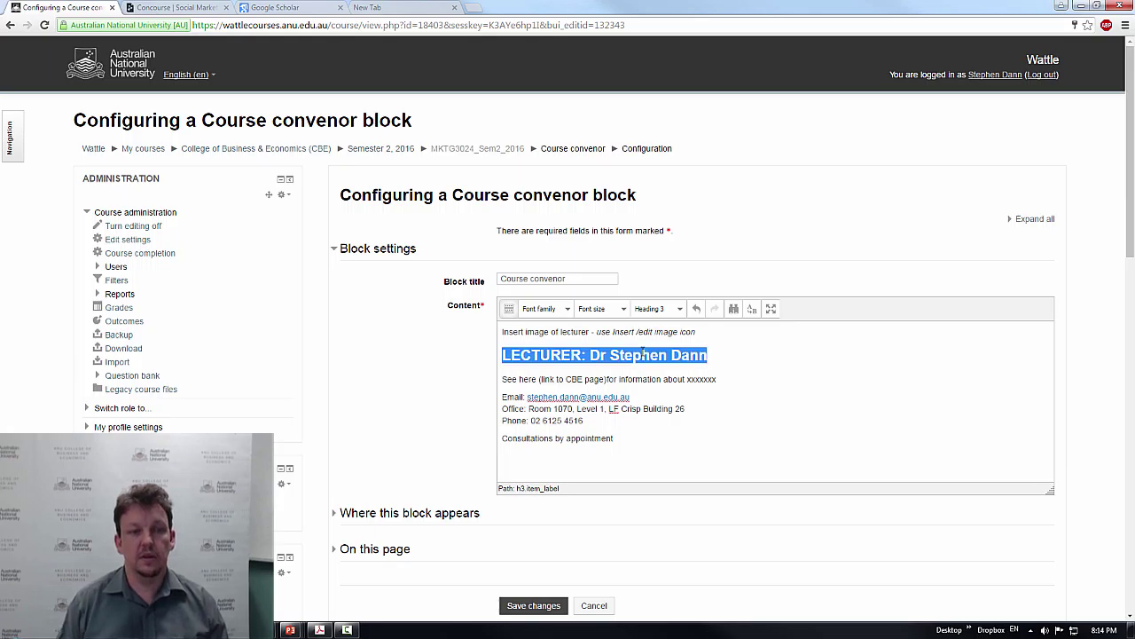
left_click(680, 310)
scroll(674, 382, "down", 2)
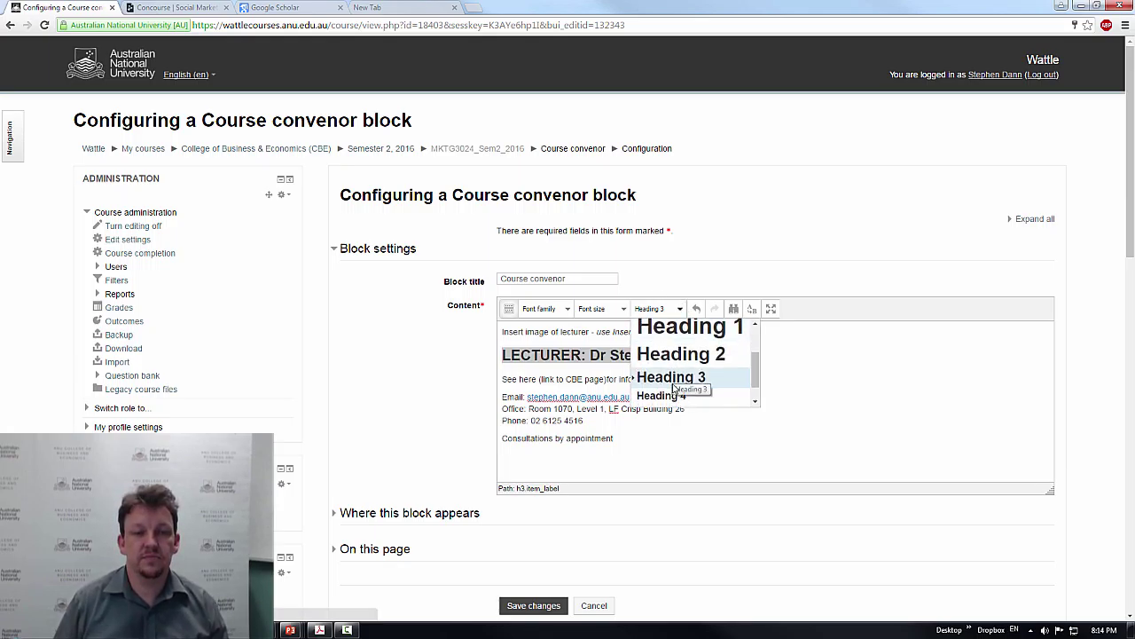
scroll(676, 381, "down", 1)
left_click(679, 376)
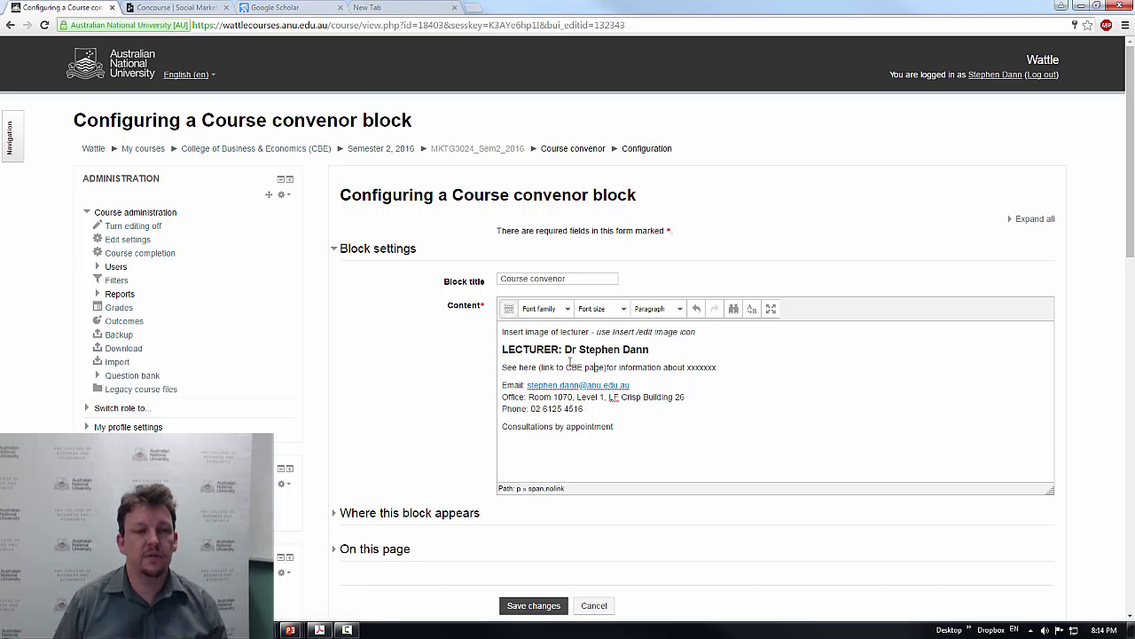
Search Google for "cbe" plus the lecturer's name, open the College of Business and Economics staff profile and copy its web address
left_click(502, 373)
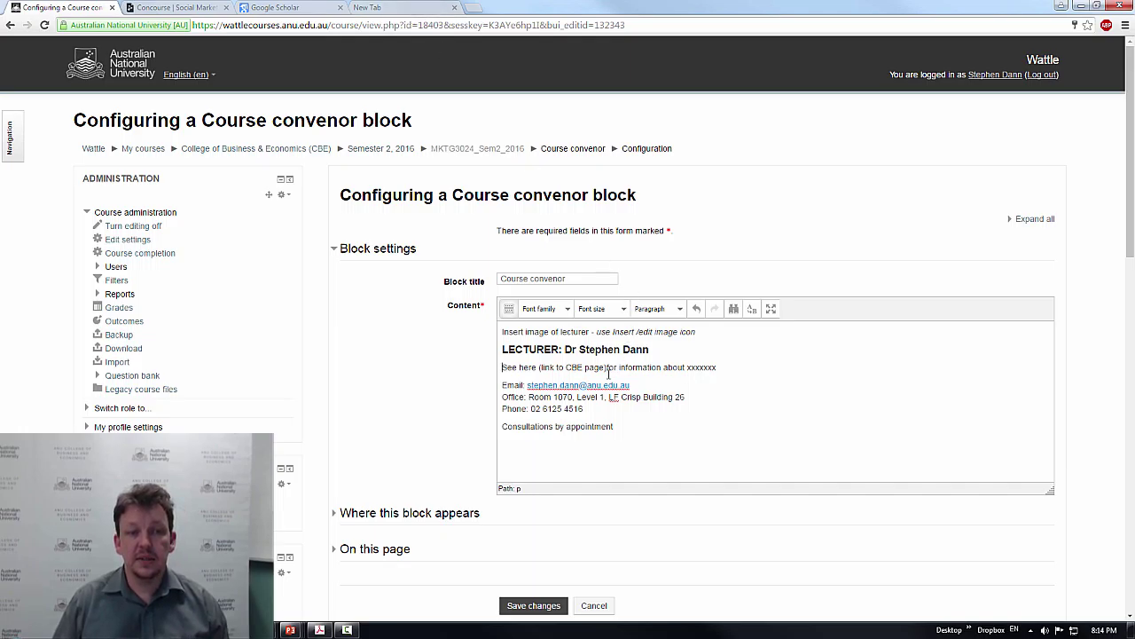
double_click(575, 367)
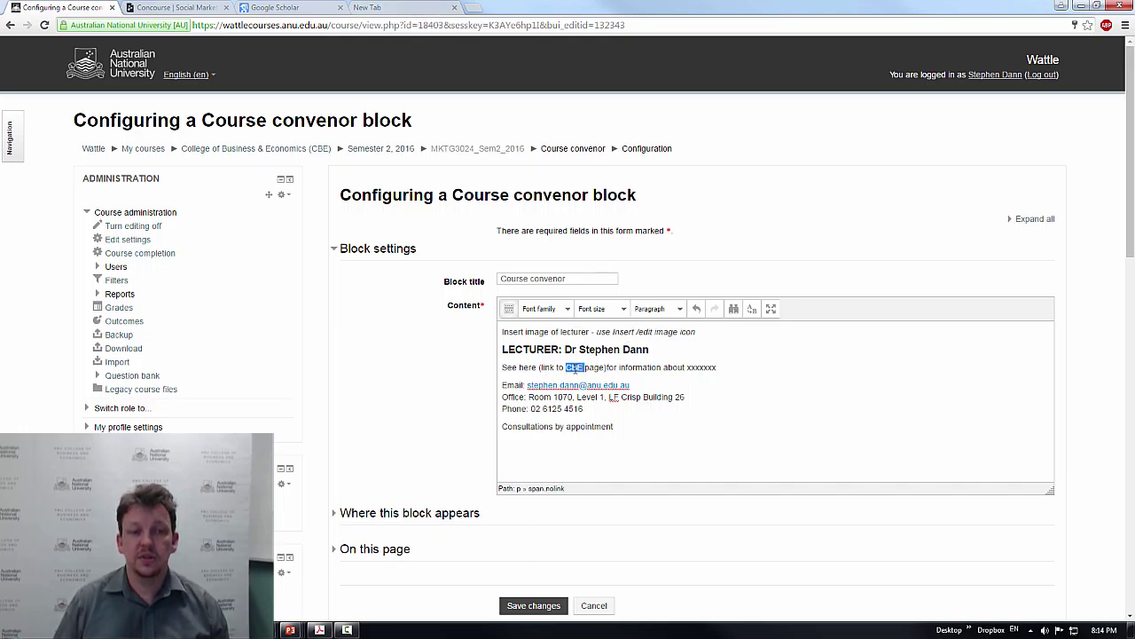
left_click(395, 8)
type("c")
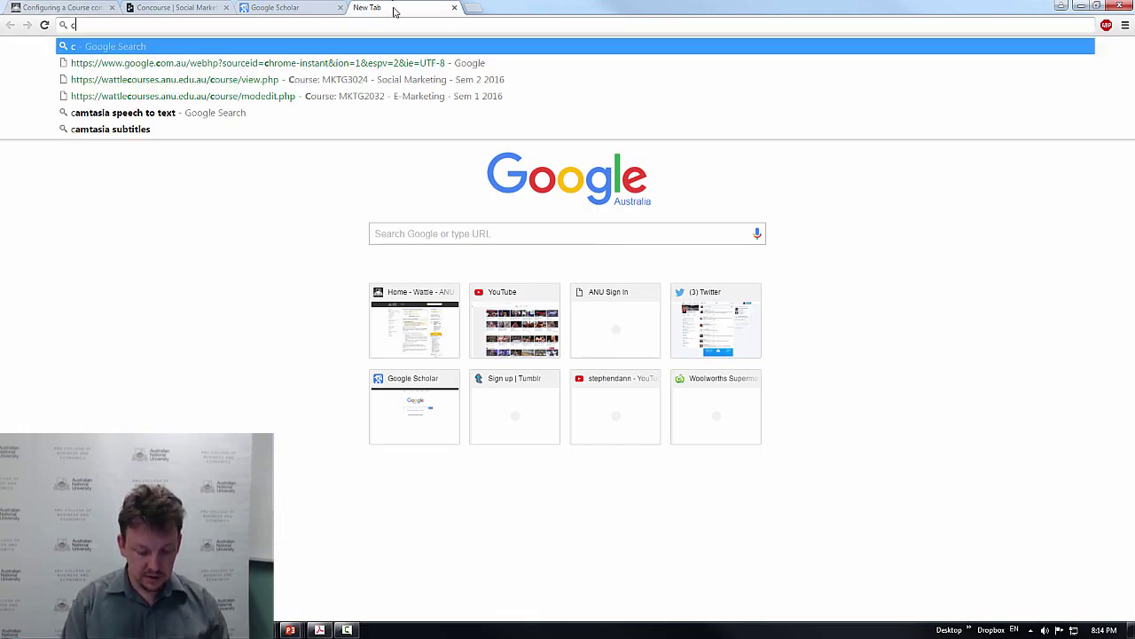
type("be step")
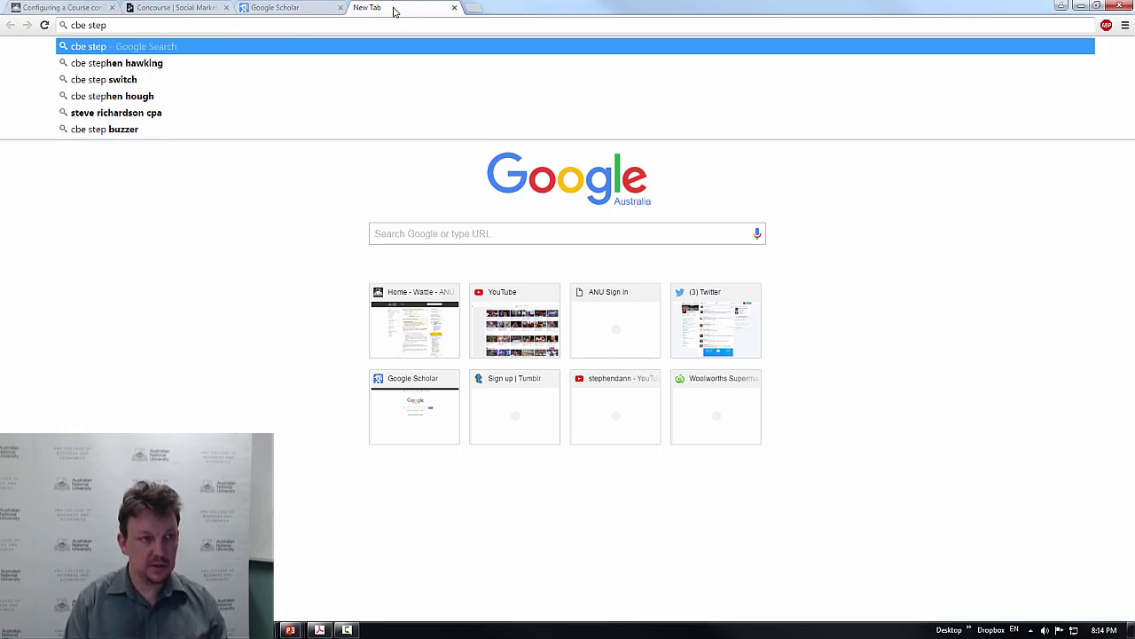
type("hen dann")
key("Return")
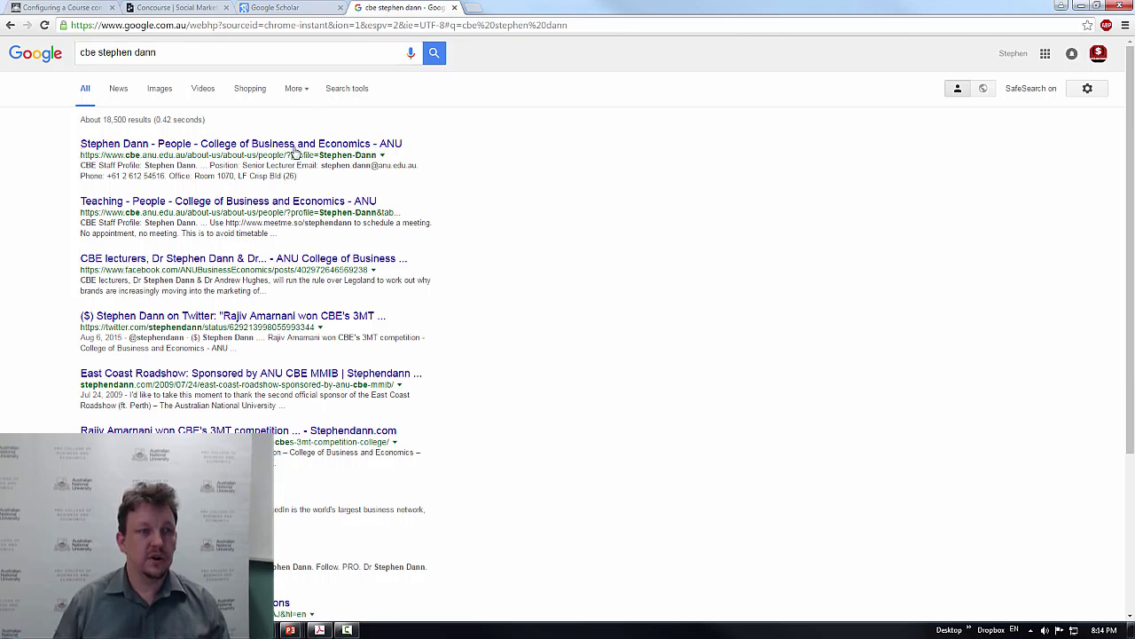
left_click(297, 145)
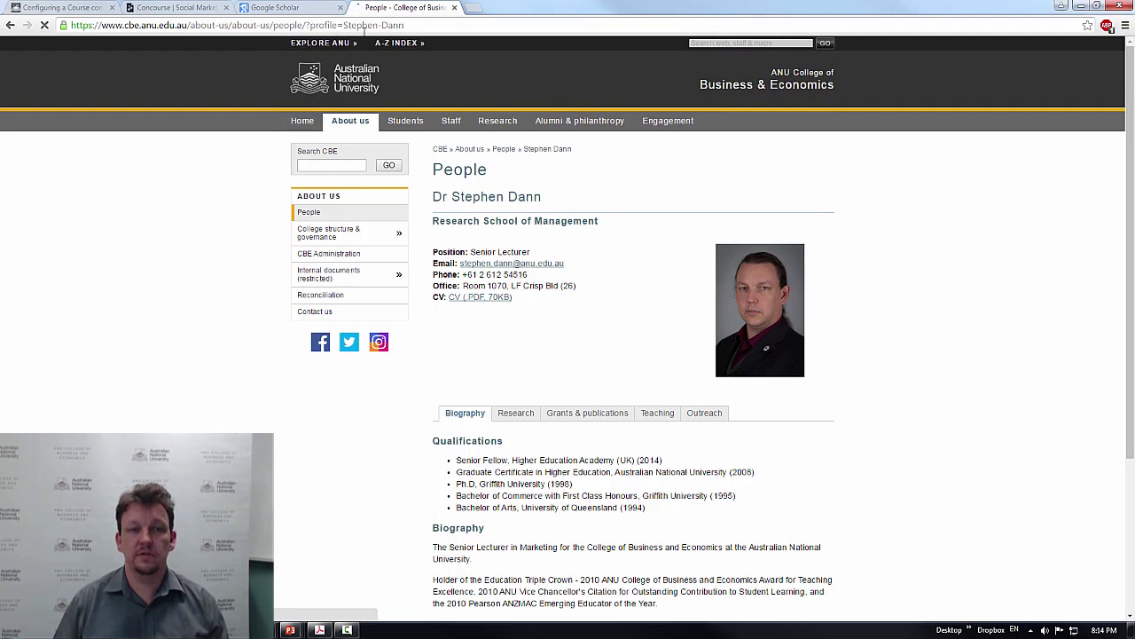
left_click(348, 26)
key("ctrl+x")
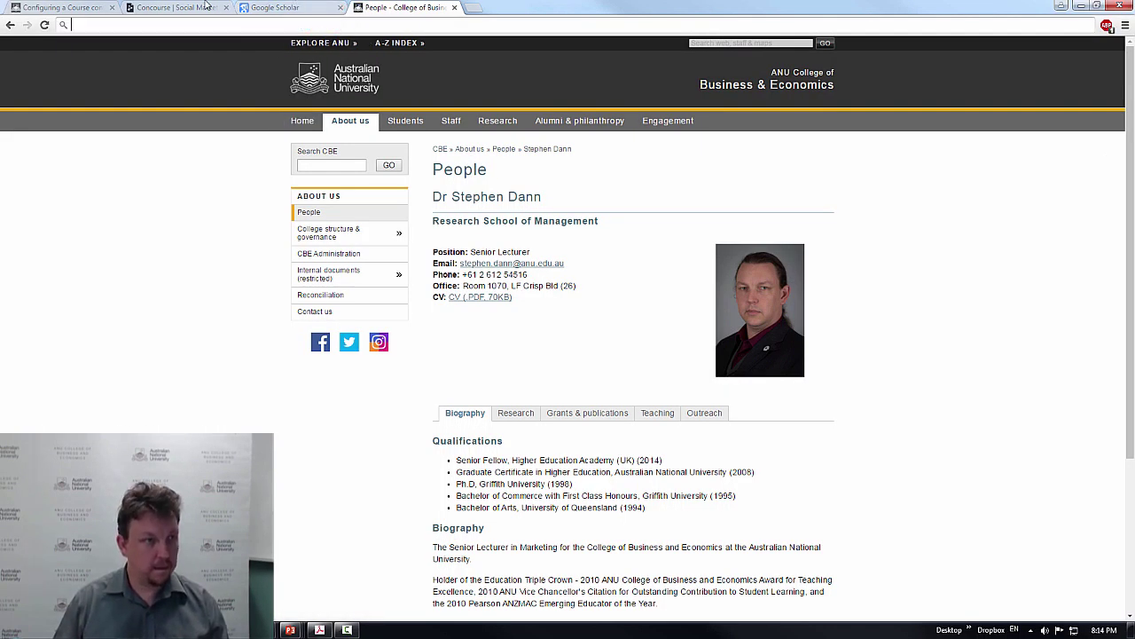
Link the words "See here" in the block content to the copied staff profile address, opening in a new window
left_click(68, 7)
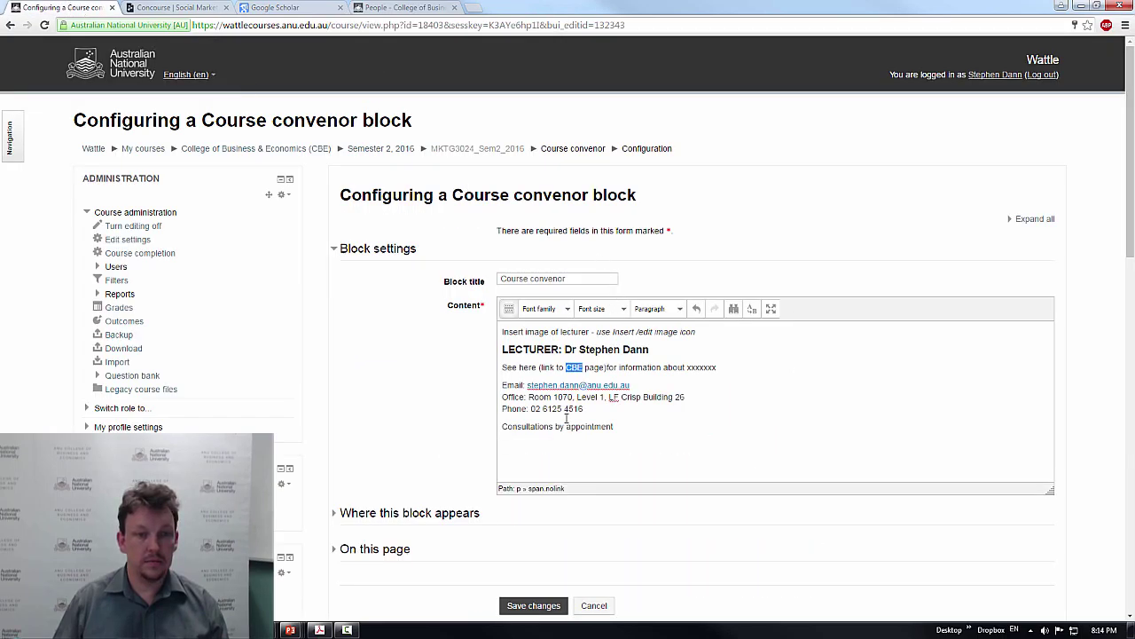
left_click(585, 368)
left_click_drag(537, 368, 503, 367)
key("ctrl+k")
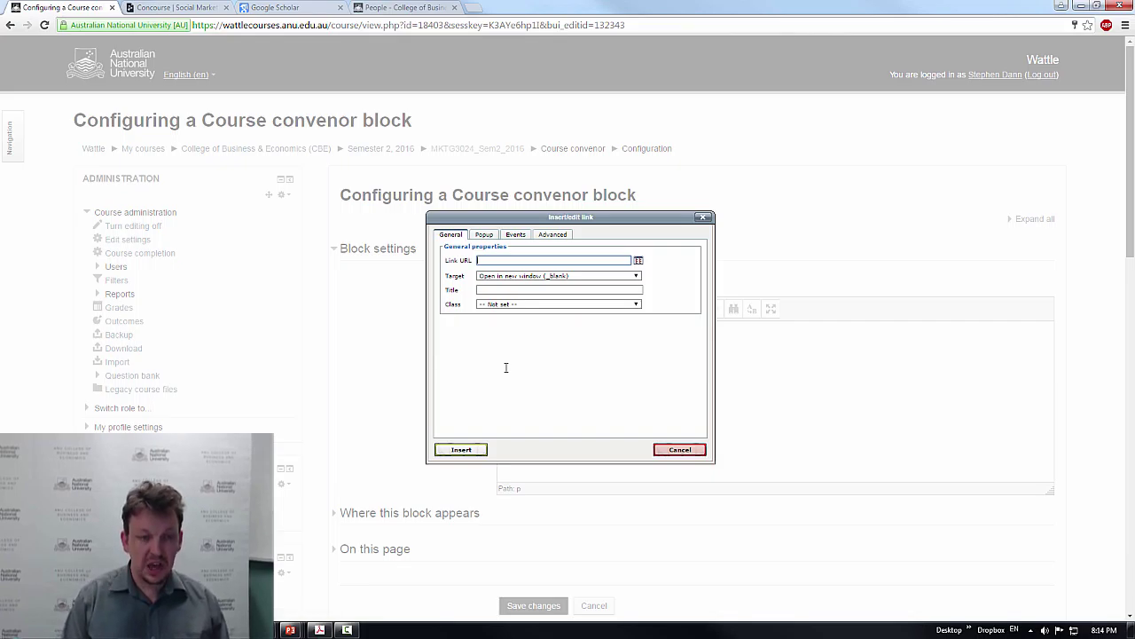
key("ctrl+v")
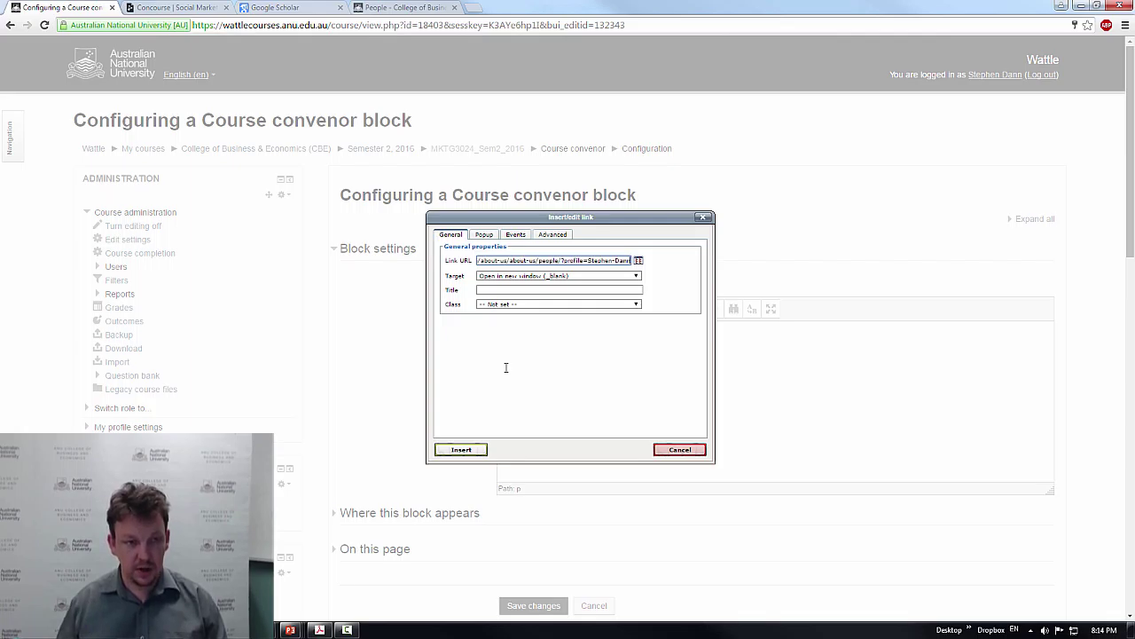
left_click(475, 450)
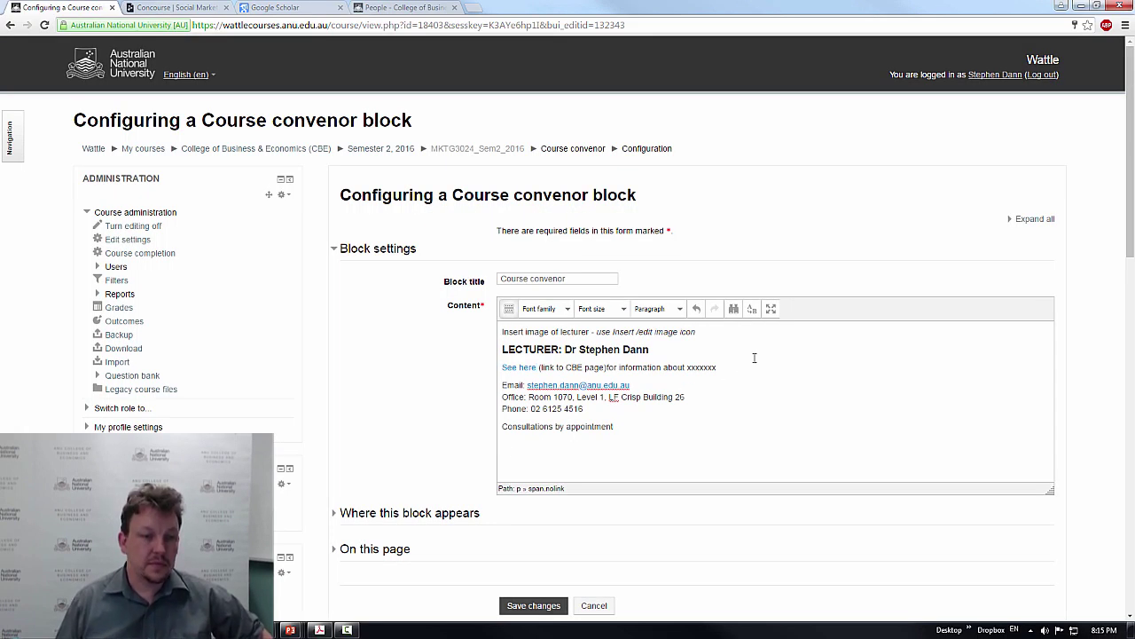
Remove the "(link to CBE page)" note and replace the "xxxxxxx" placeholder with the lecturer's full name
key("ctrl+shift+Right")
key("ctrl+shift+Right")
key("ctrl+shift+Right")
key("ctrl+shift+Right")
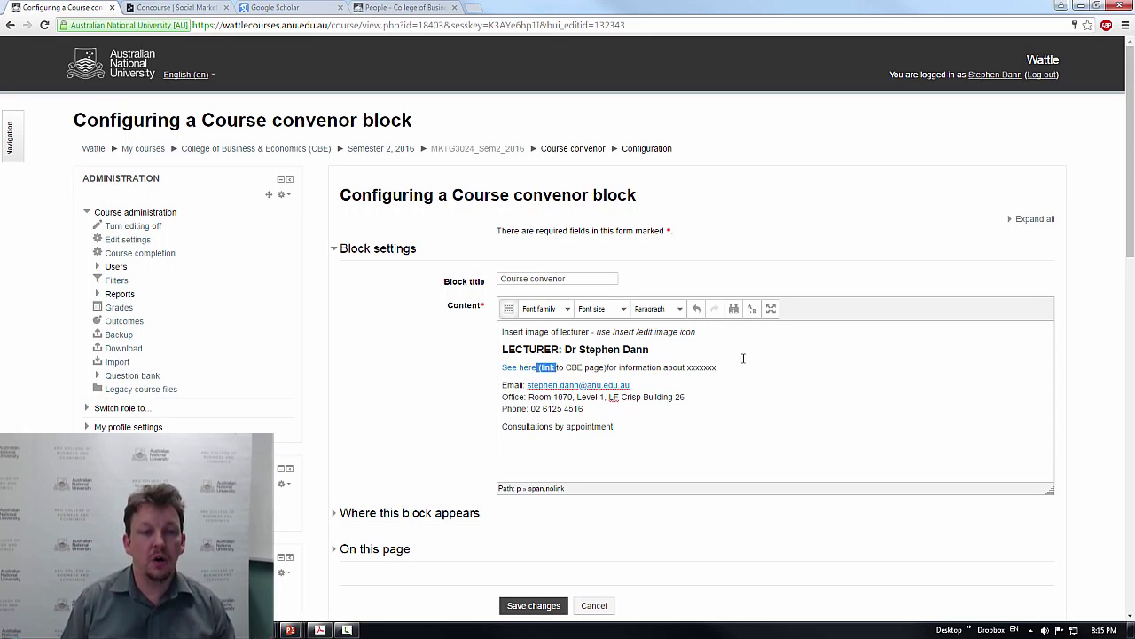
key("Delete")
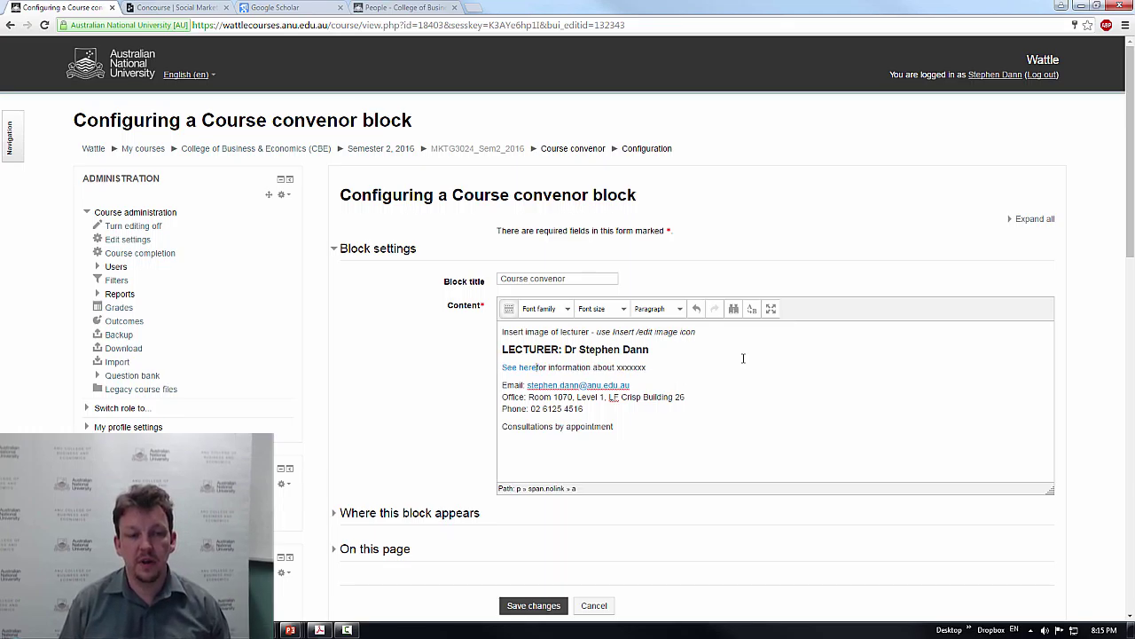
key("End")
key("ctrl+shift+Left")
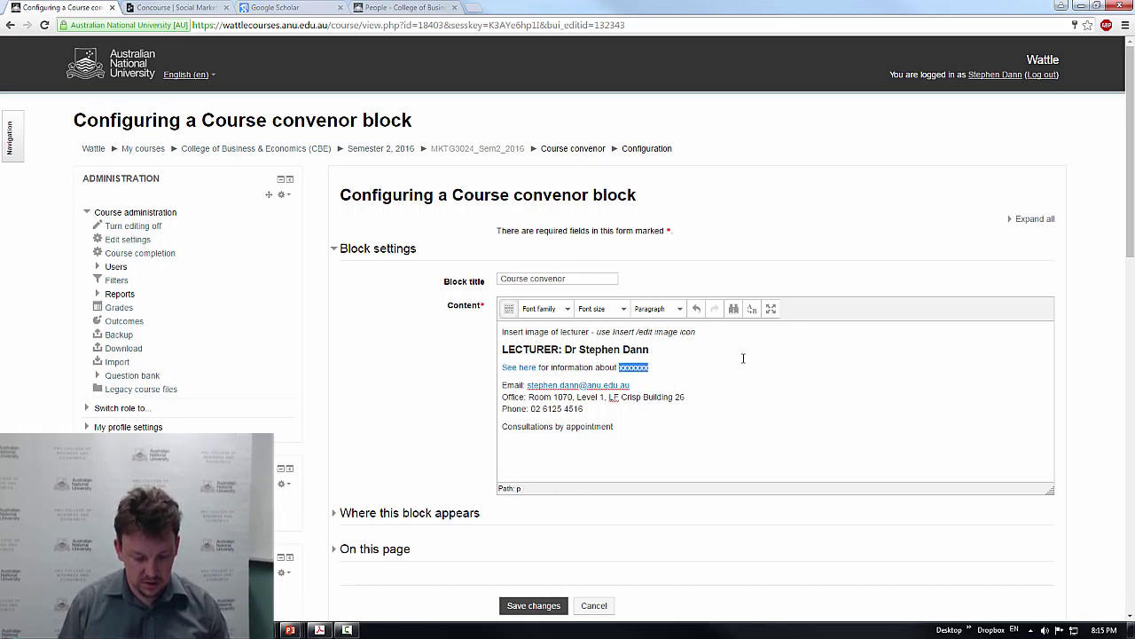
type("Stephe")
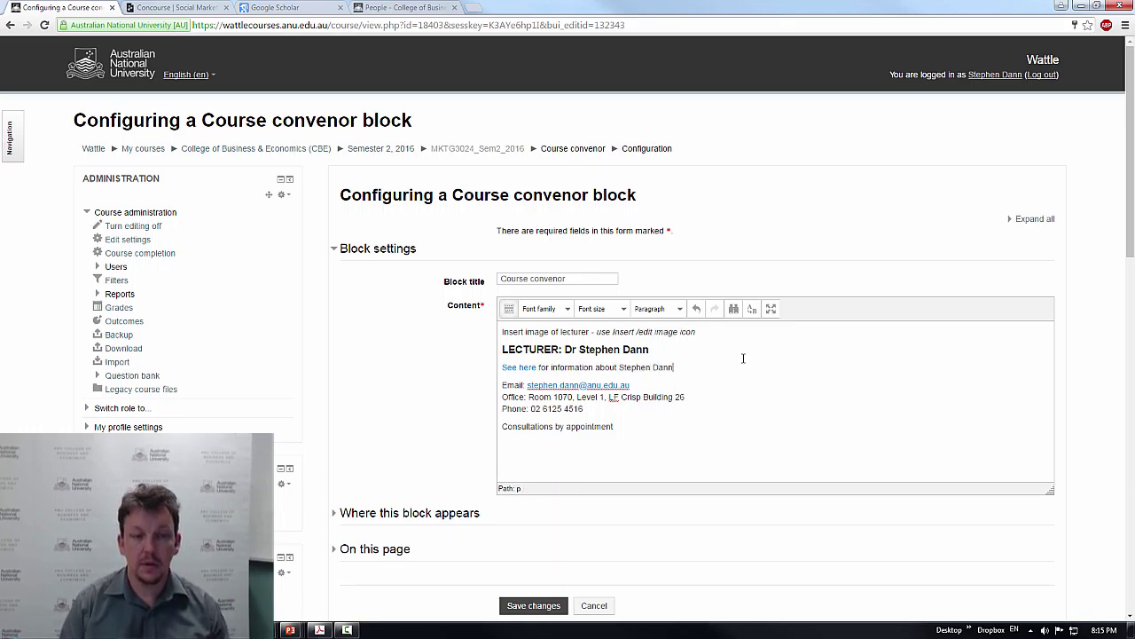
type("n Dann")
Link the lecturer's name at the end of the "See here" line to the same staff profile address
key("ctrl+shift+Left")
key("ctrl+shift+Left")
key("ctrl+k")
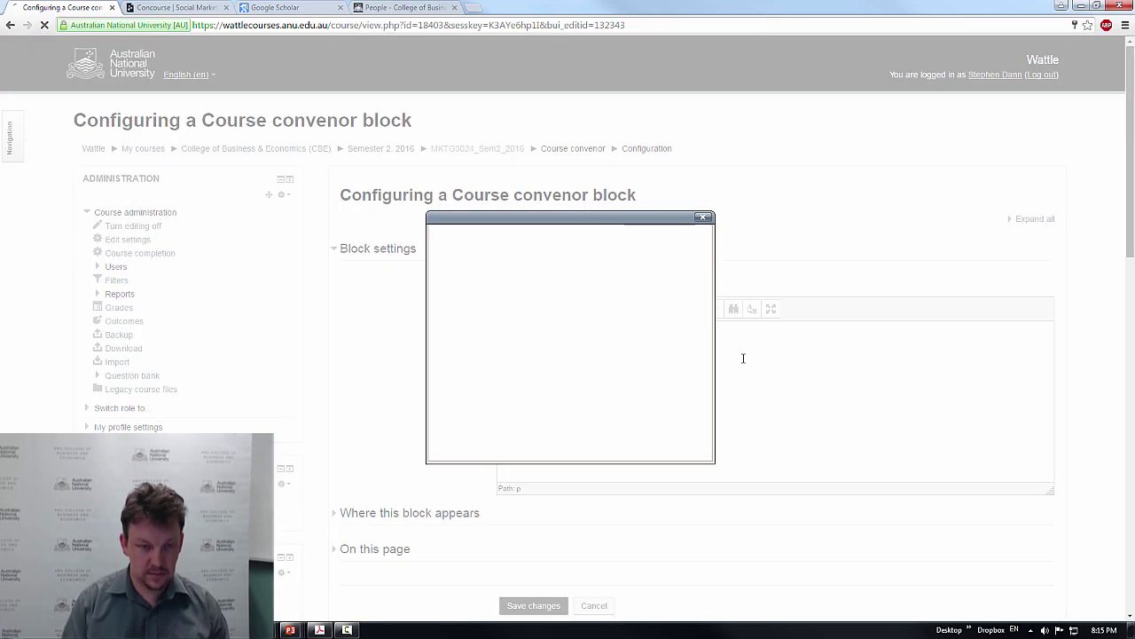
key("ctrl+v")
key("Return")
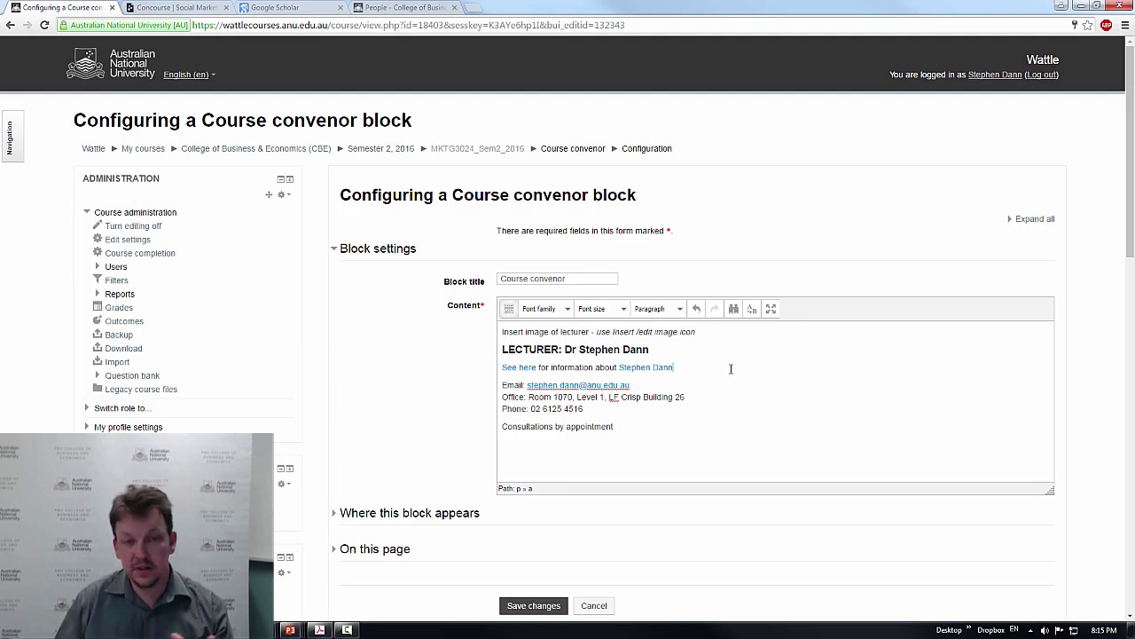
Select the "Insert image of lecturer" placeholder line and return to the staff profile page to check its portrait options
left_click(502, 331, "shift")
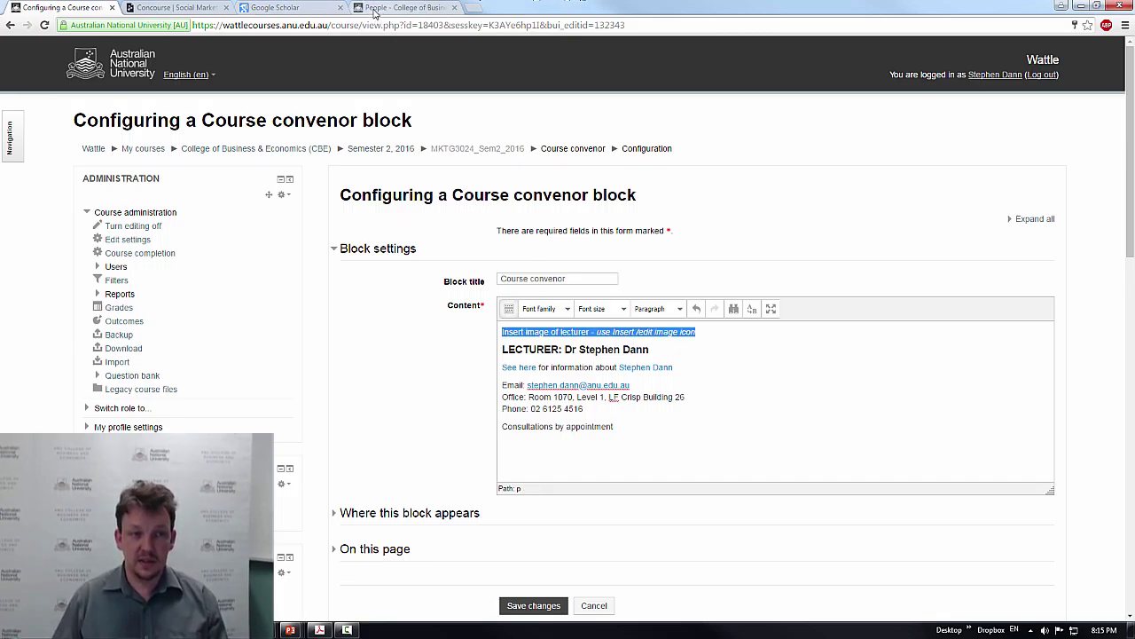
left_click(375, 9)
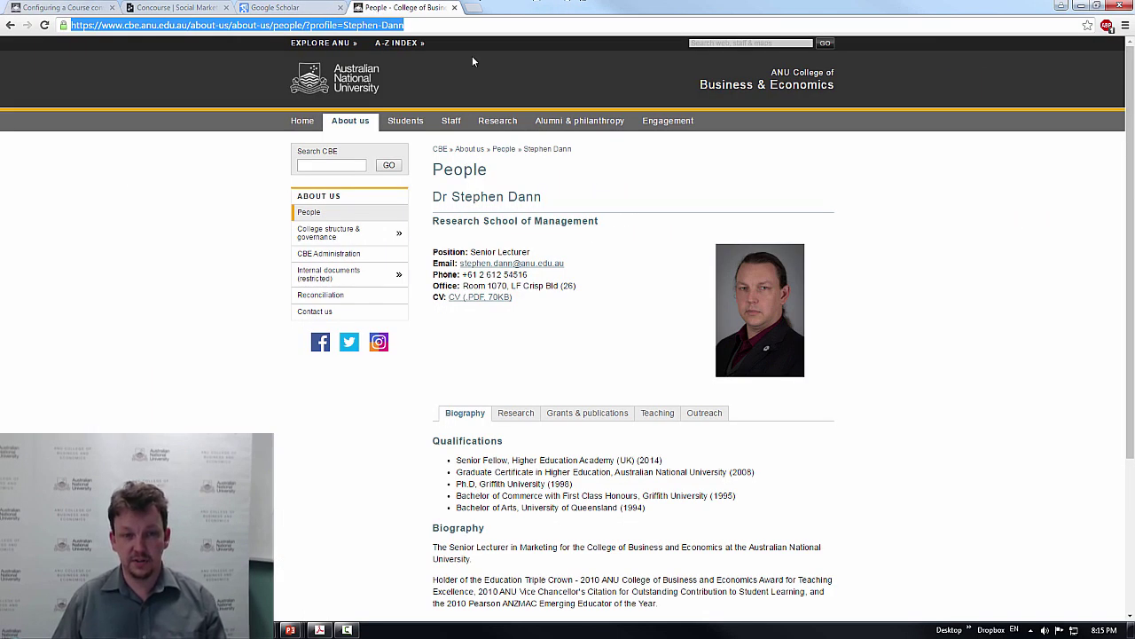
right_click(755, 275)
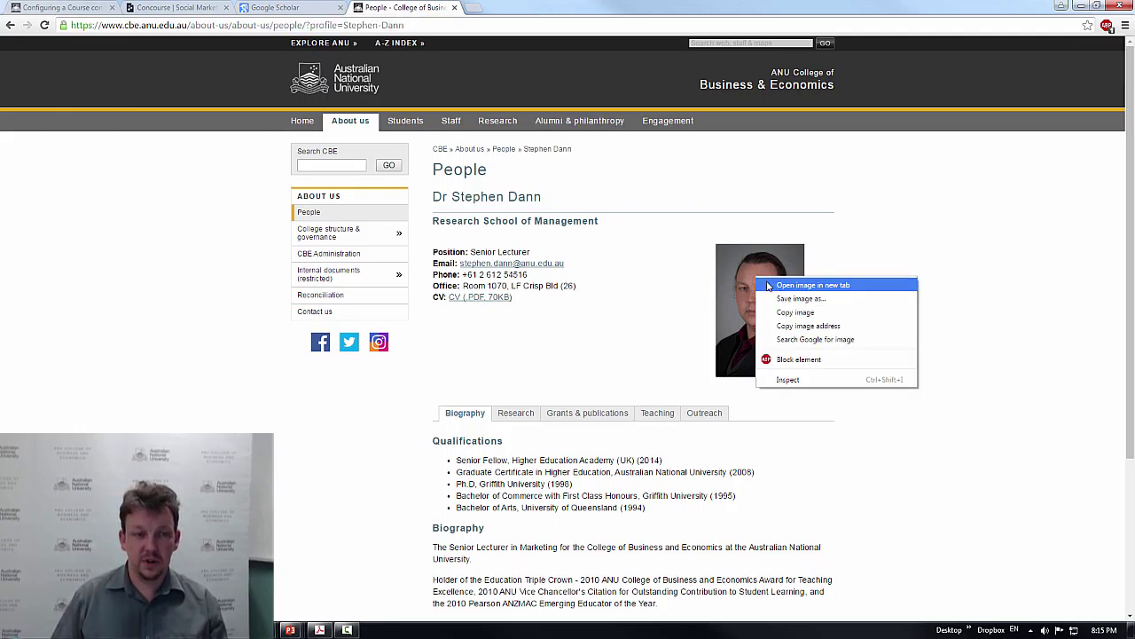
left_click(604, 301)
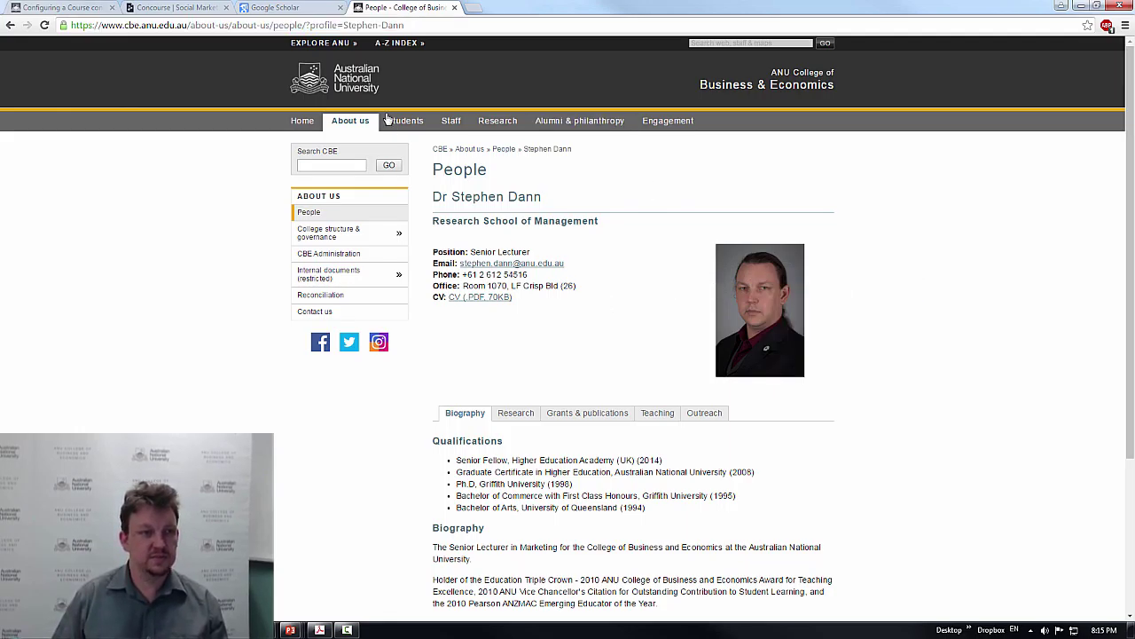
Search Google for the lecturer's name with "anu researcher" and open the ANU Researchers profile page
left_click(319, 24)
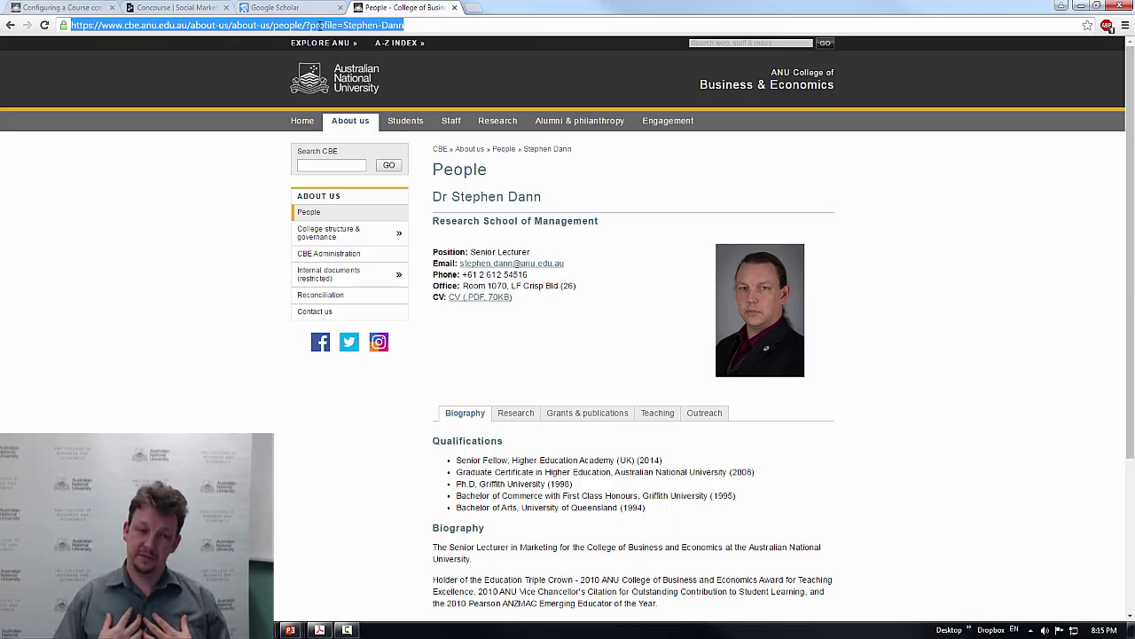
type("stephen")
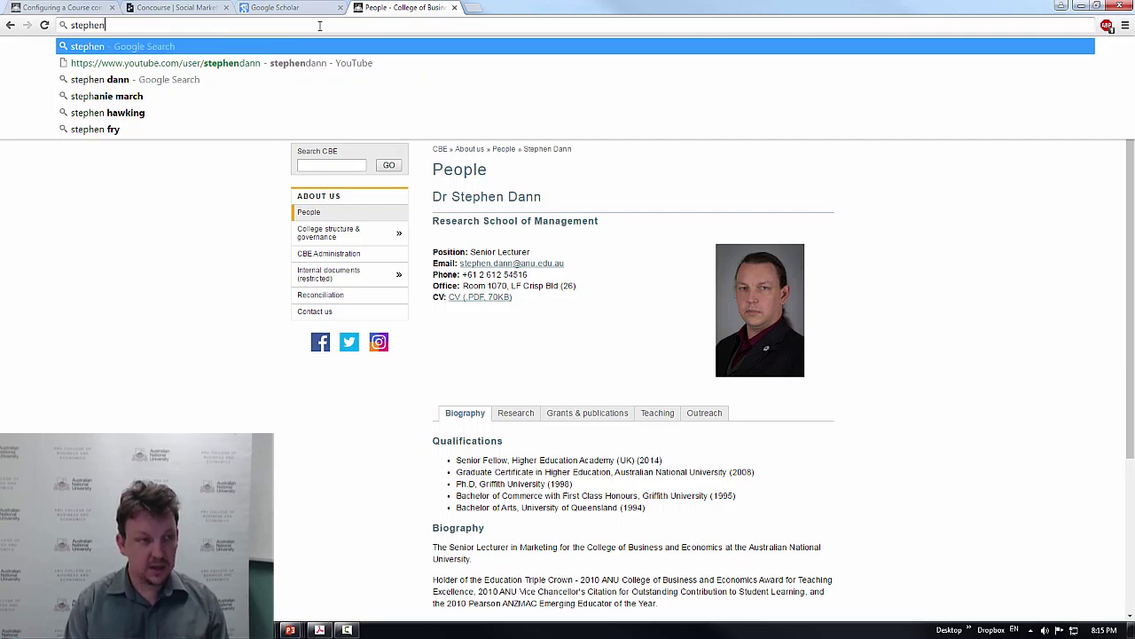
type(" dann anu researc")
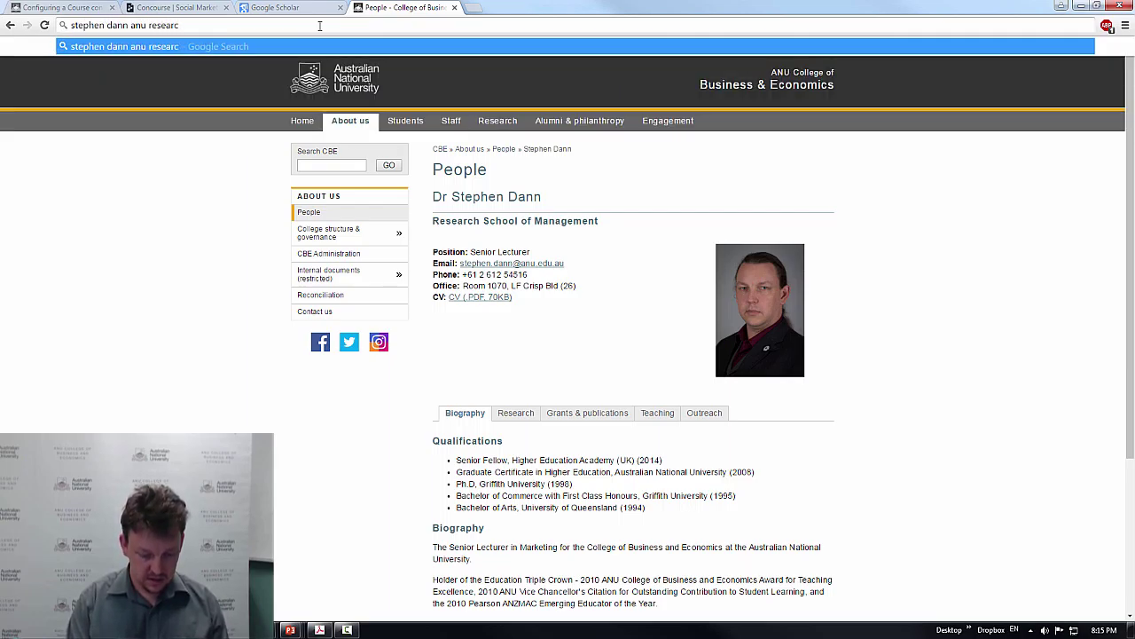
type("her")
key("Return")
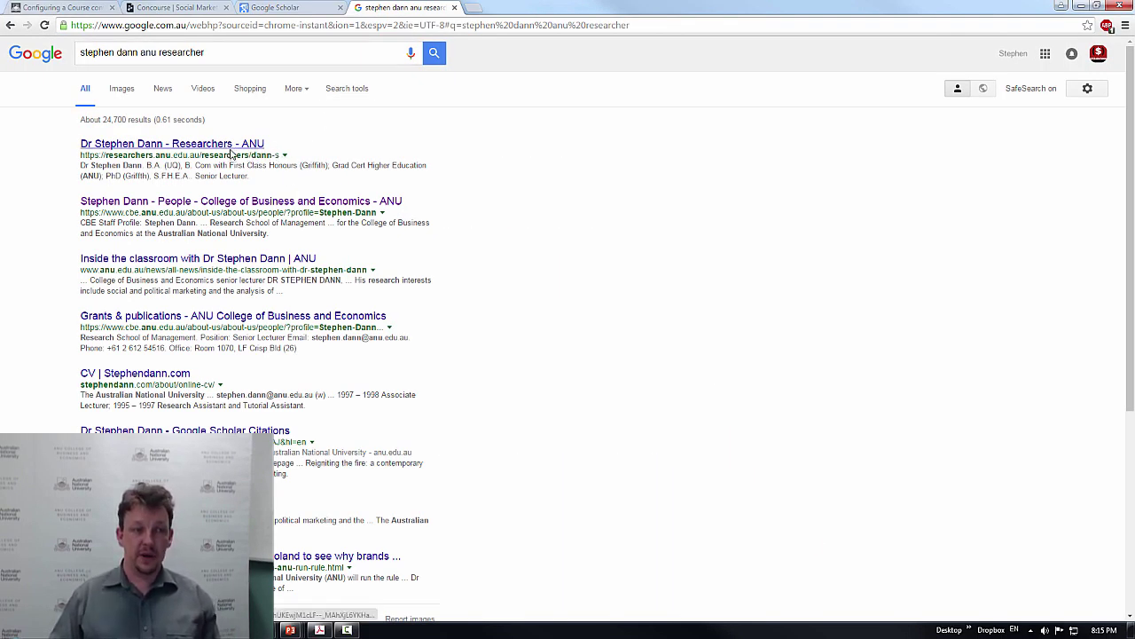
left_click(232, 147)
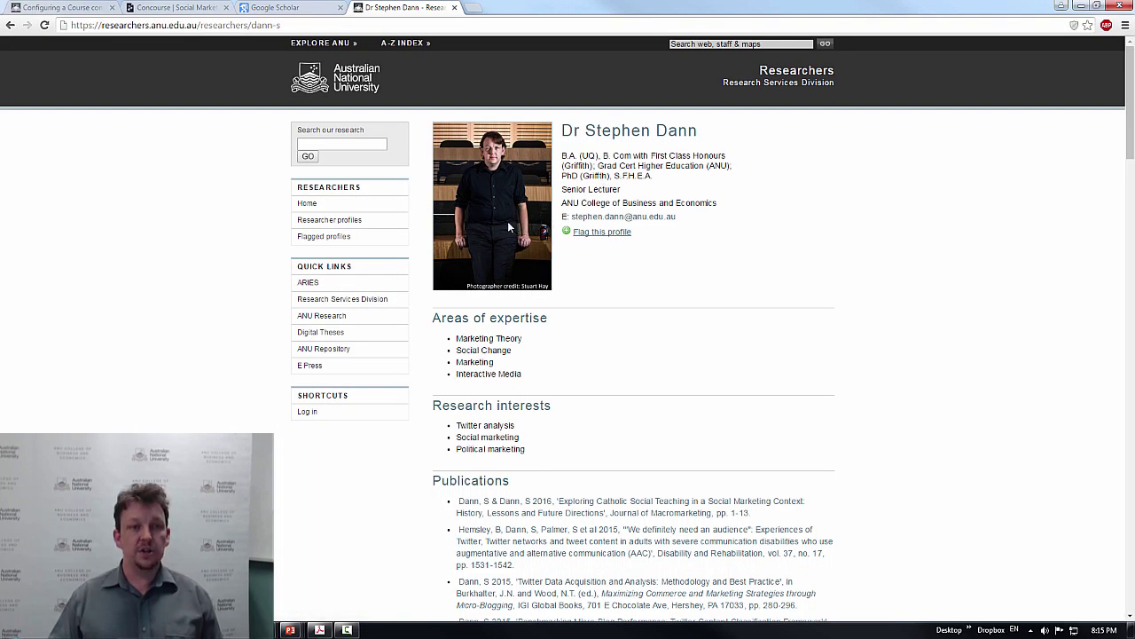
Copy the portrait's image address from the researcher profile and enter it as the image URL for a new image replacing the selected placeholder line
right_click(498, 171)
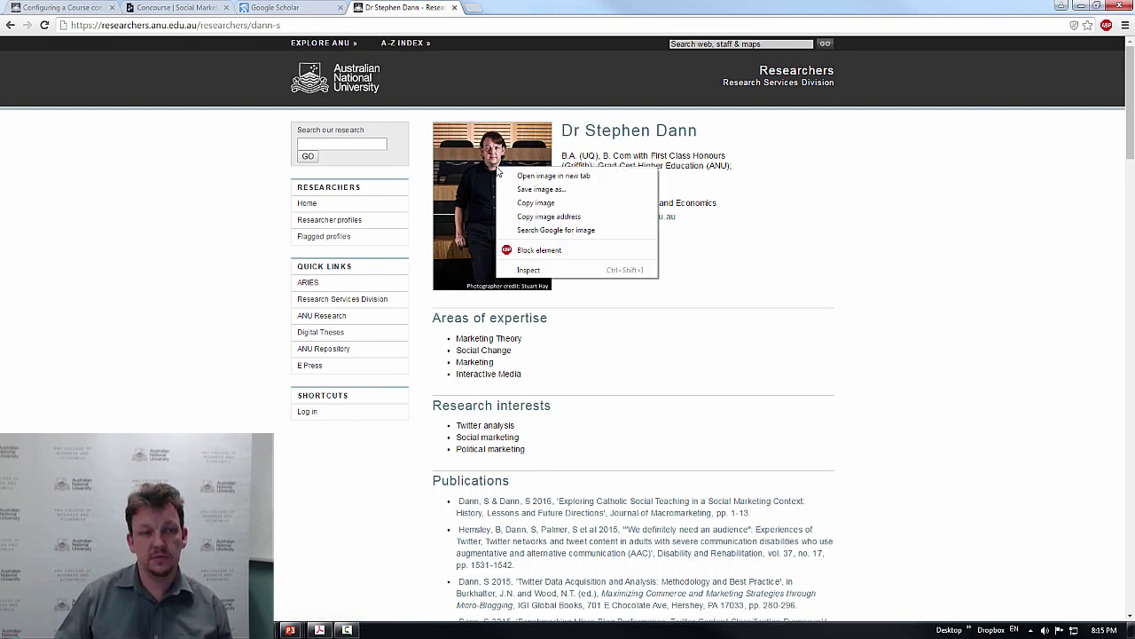
left_click(626, 216)
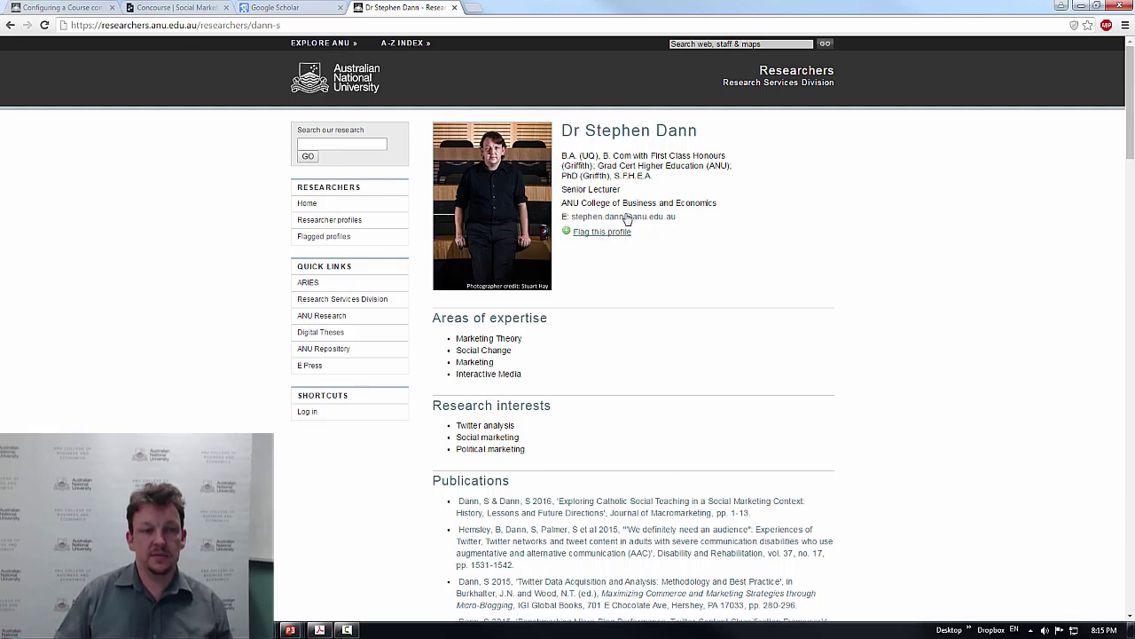
key("ctrl+1")
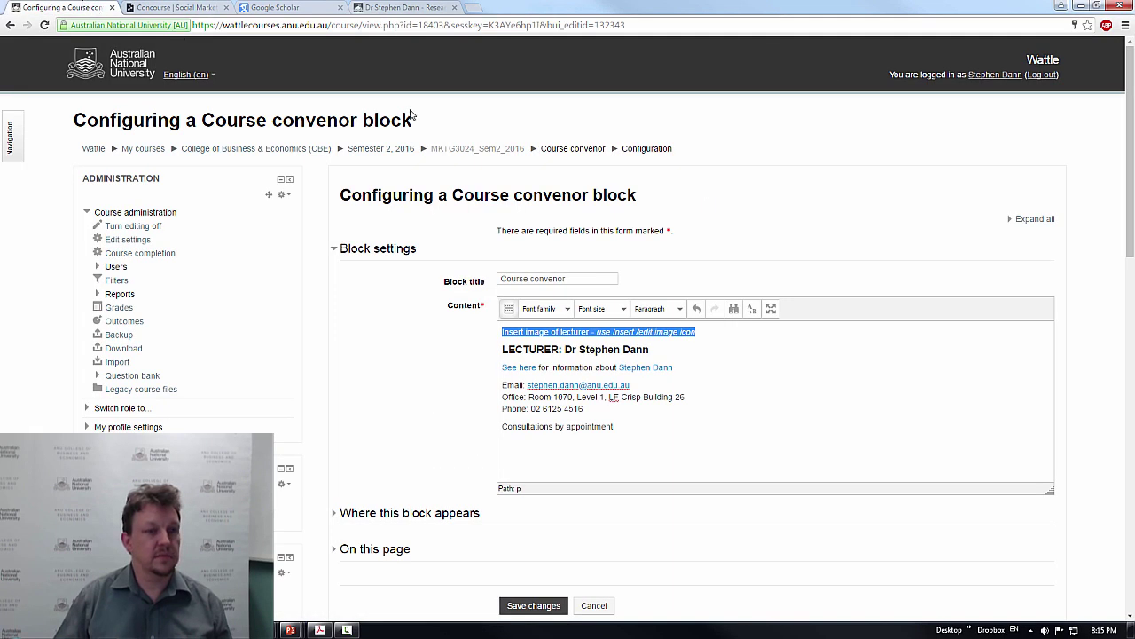
left_click(509, 308)
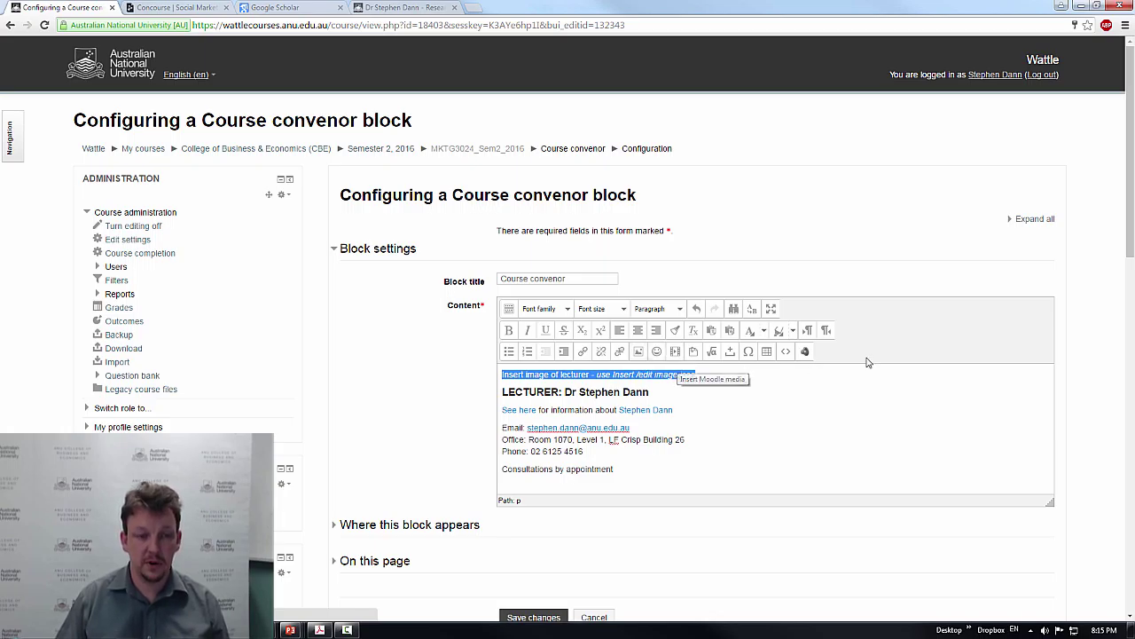
left_click(639, 353)
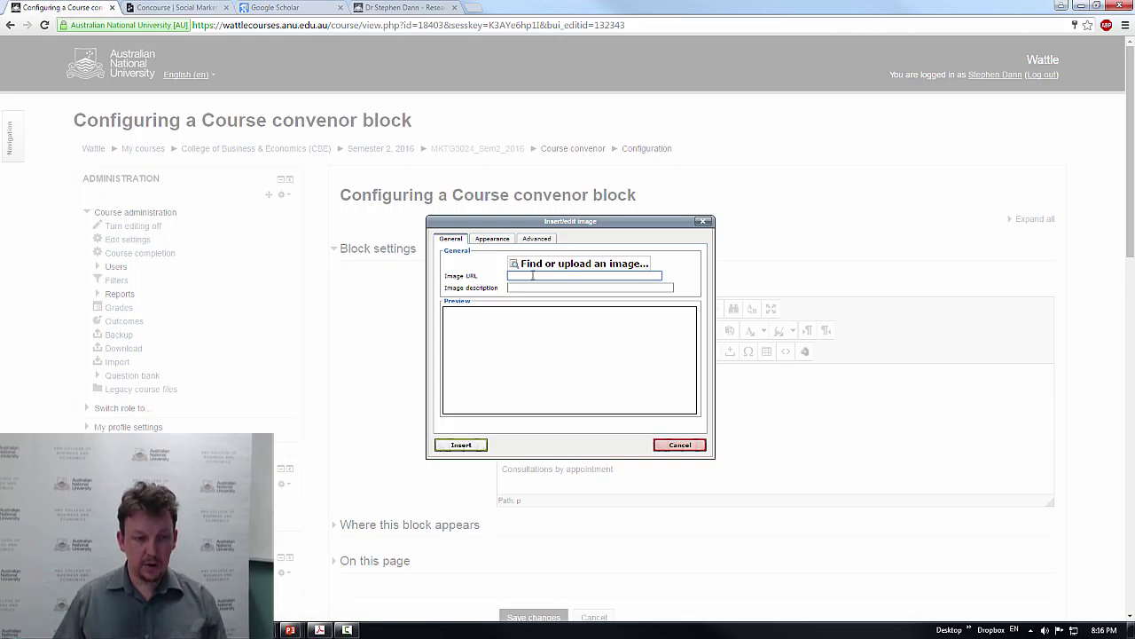
key("ctrl+v")
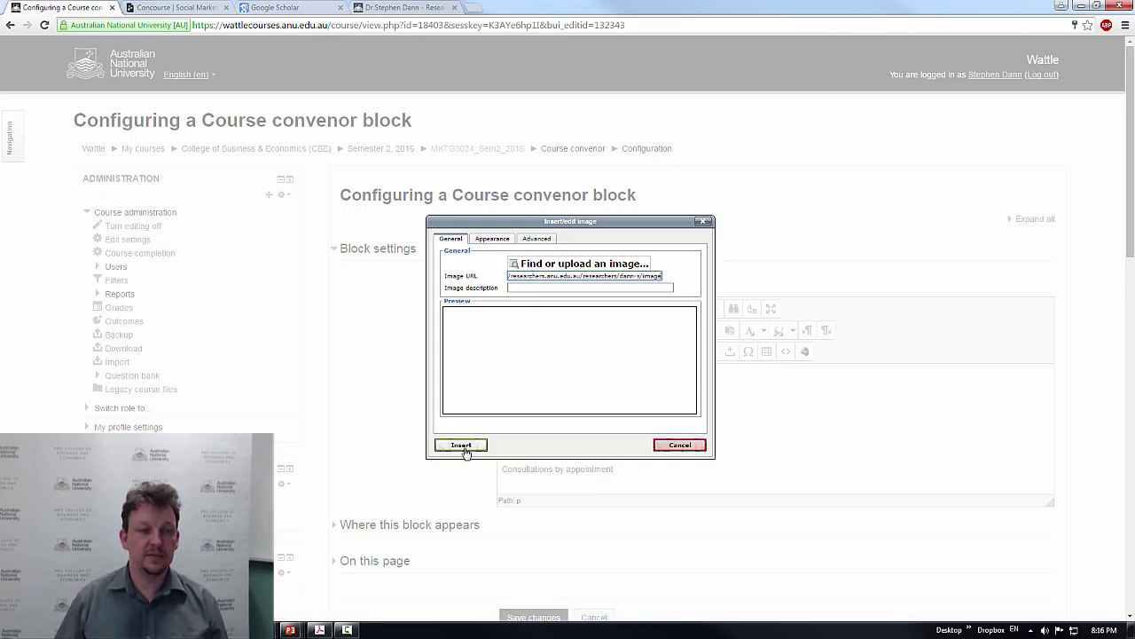
Describe the image as "A photo of" followed by the lecturer's title and full name, and insert it into the block content
left_click(510, 286)
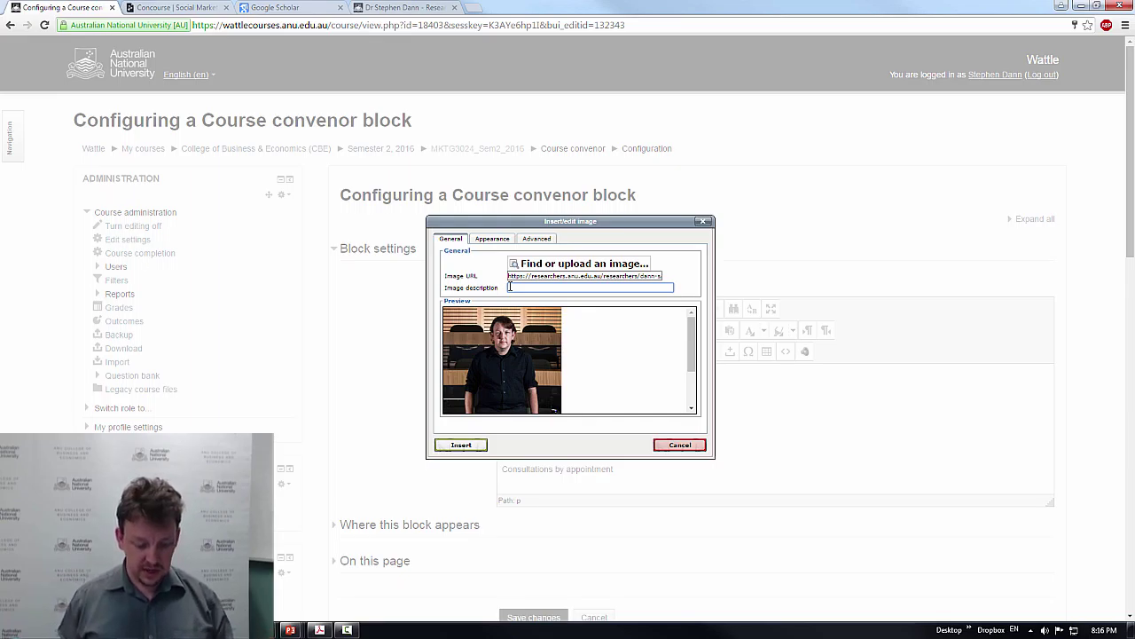
type("ph")
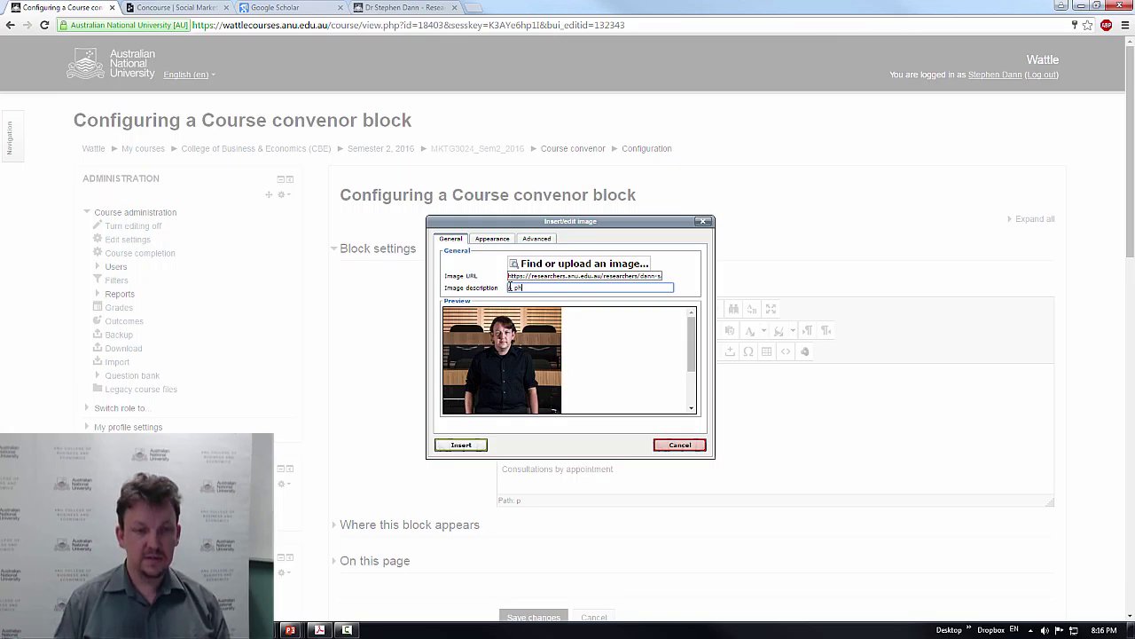
type("oto of Dr St")
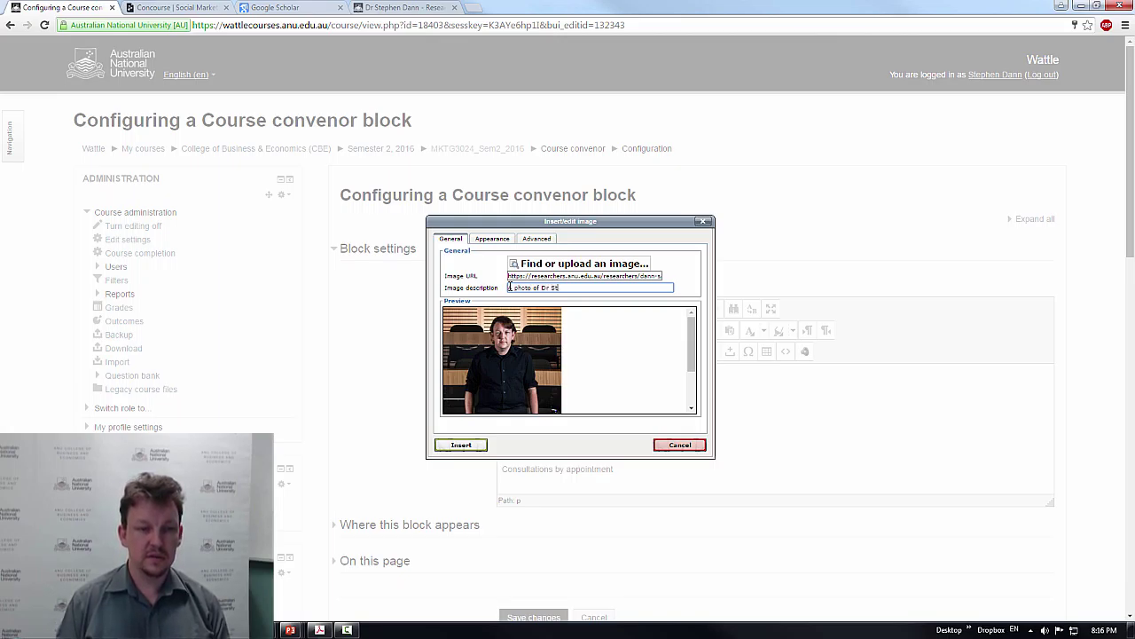
type("ephen Dann")
left_click(510, 286)
type("A")
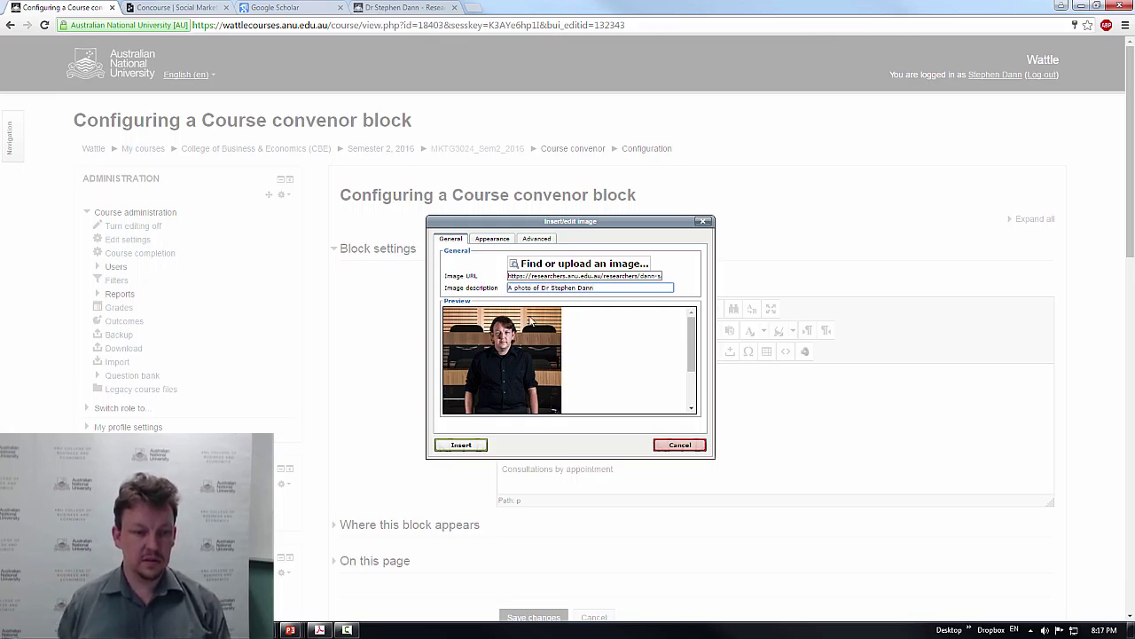
left_click(470, 445)
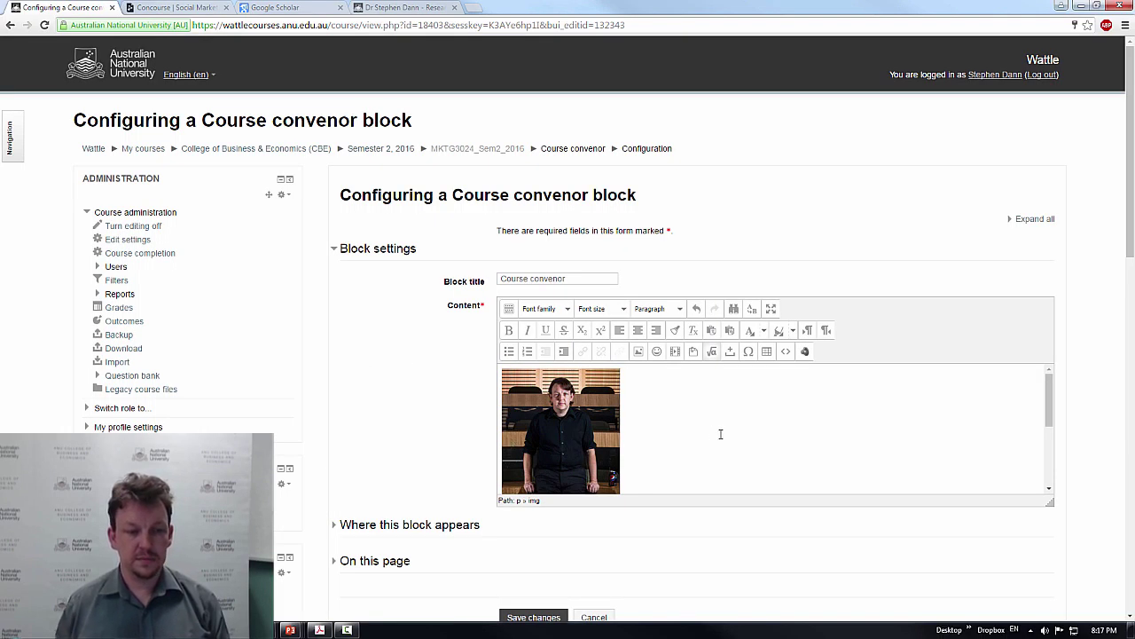
Centre the photo and the LECTURER heading in the Course convenor block and save the block
scroll(717, 433, "down", 3)
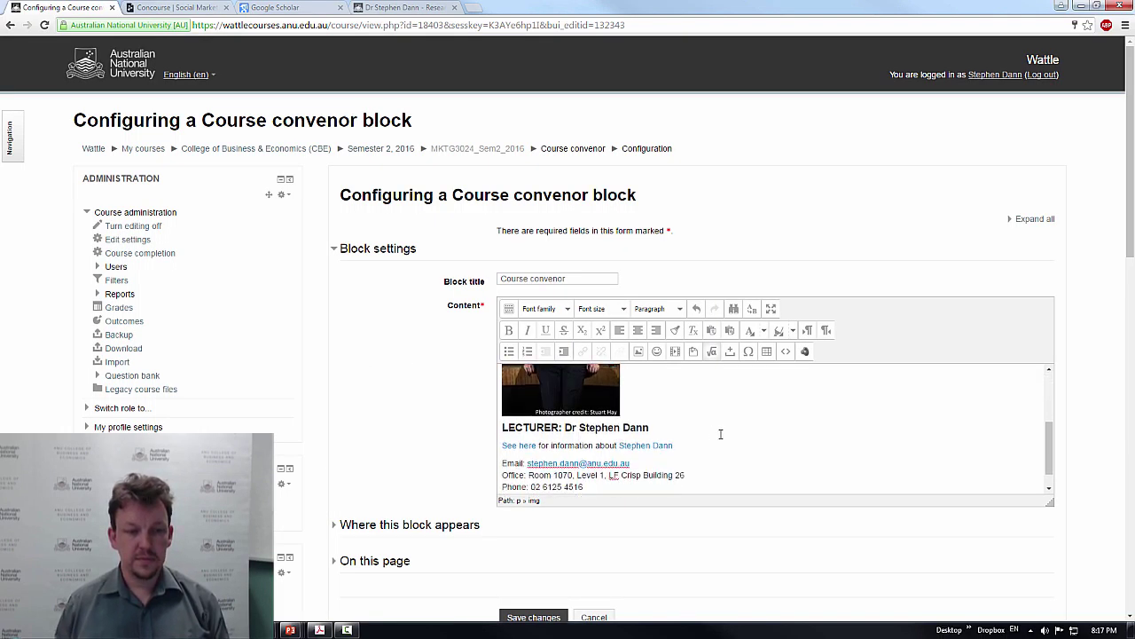
left_click(596, 386)
left_click(638, 330)
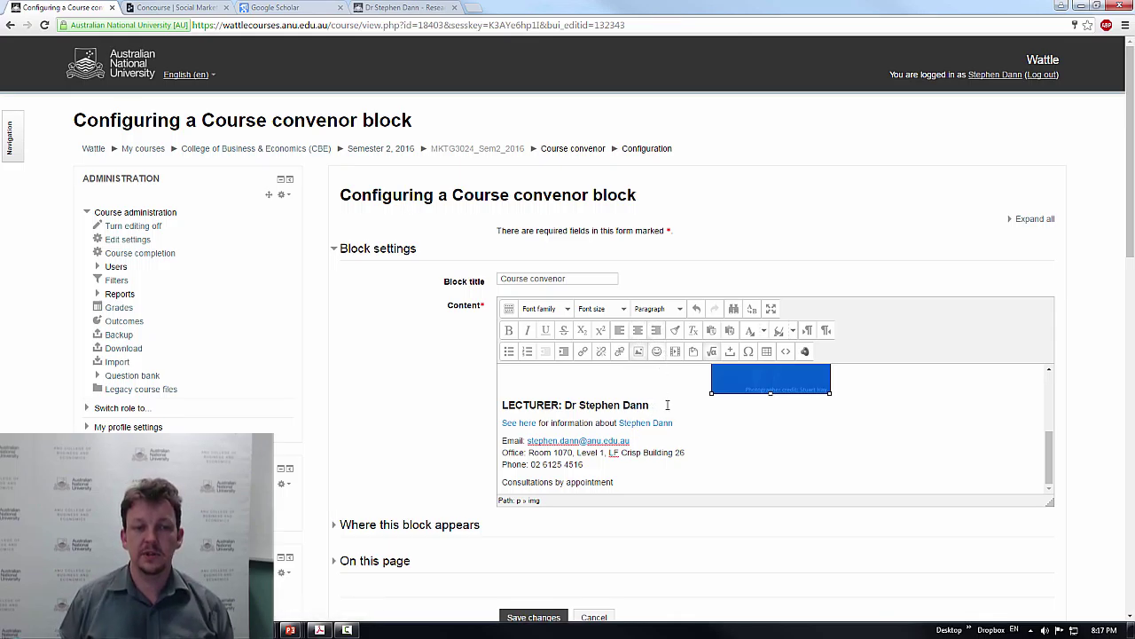
scroll(658, 372, "down", 2)
left_click(664, 285)
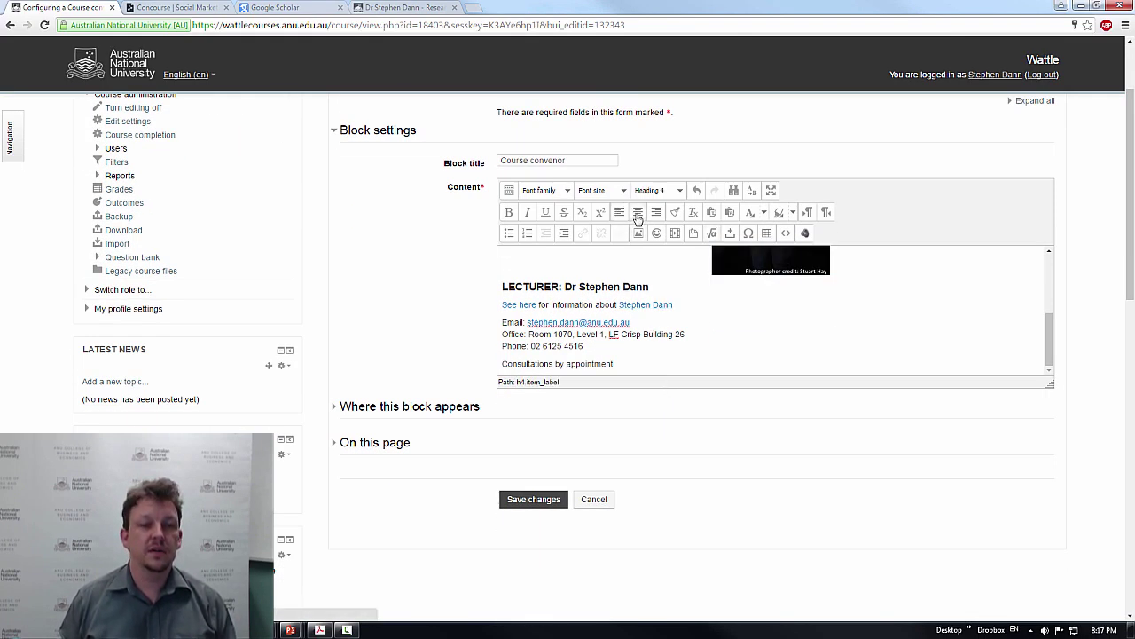
left_click(638, 213)
scroll(620, 298, "down", 2)
double_click(598, 246)
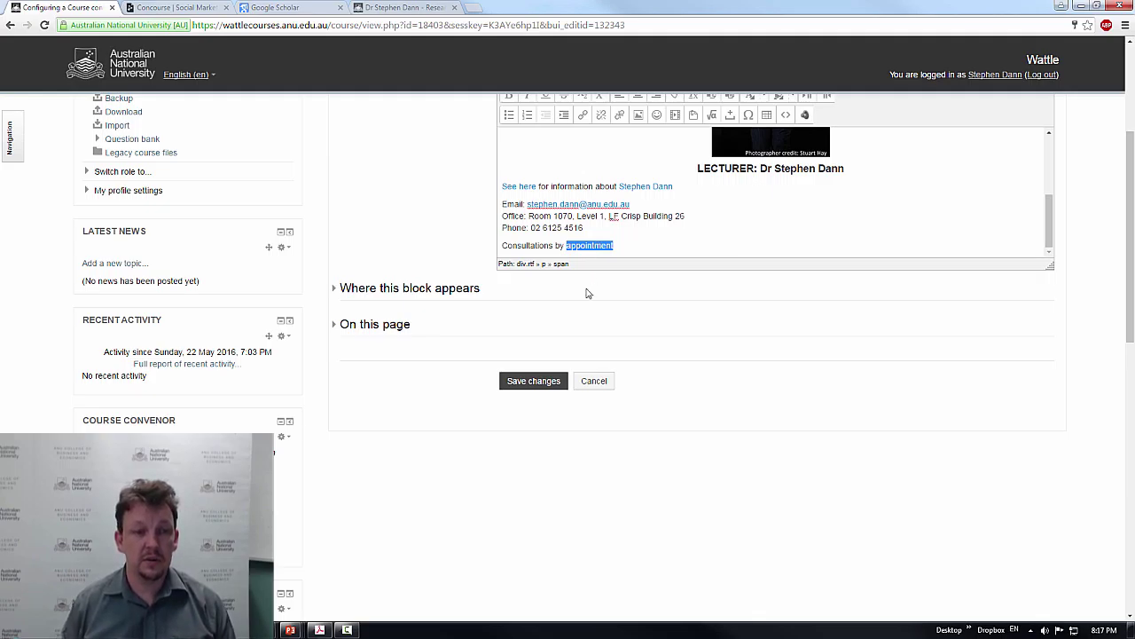
left_click(539, 384)
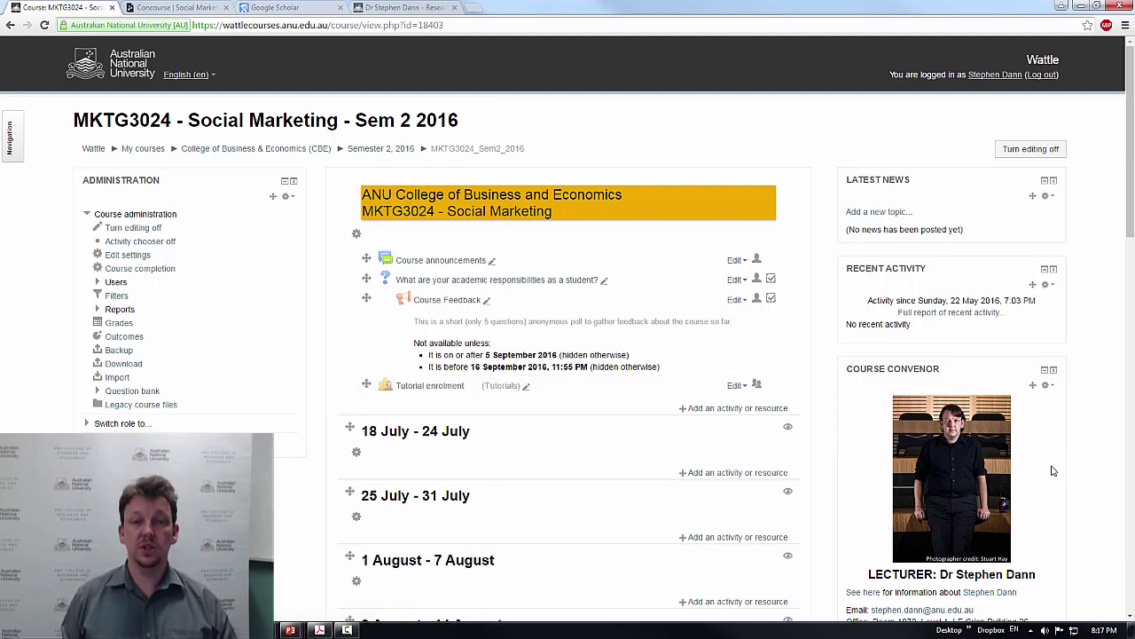
In the course settings, set the course format to 16 sections with hidden sections completely invisible
scroll(1018, 469, "down", 2)
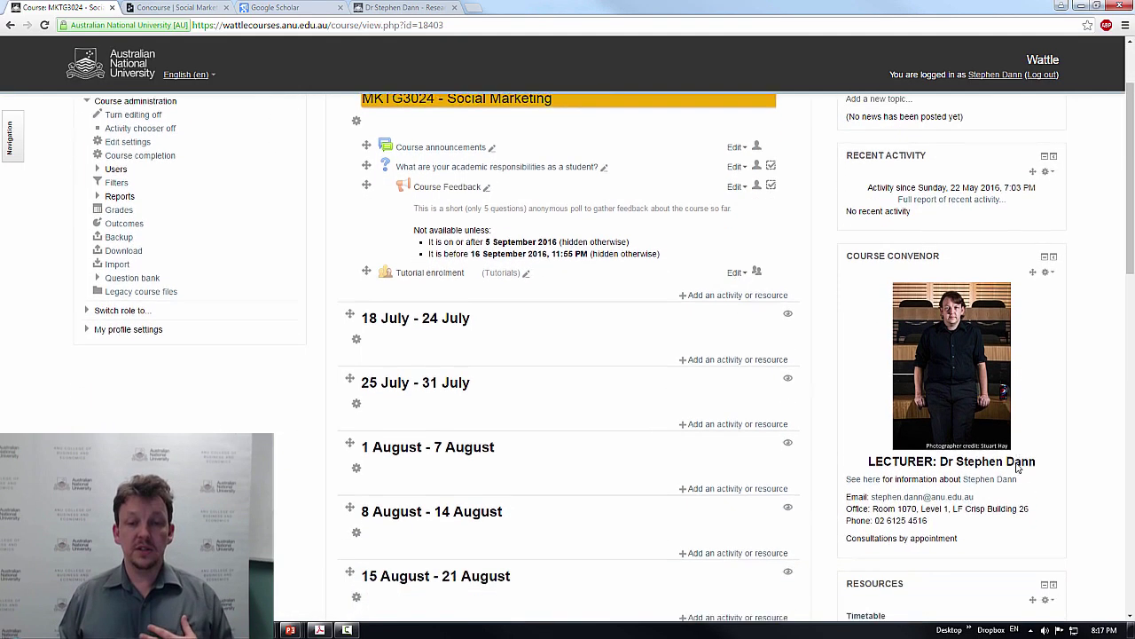
scroll(1018, 468, "down", 5)
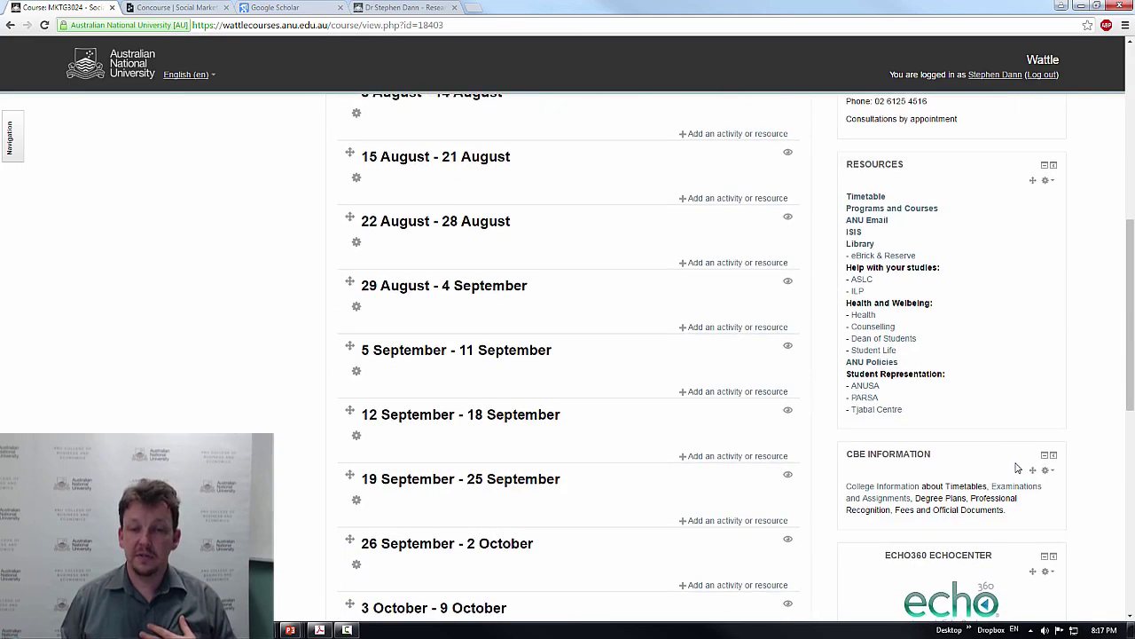
scroll(1018, 468, "down", 2)
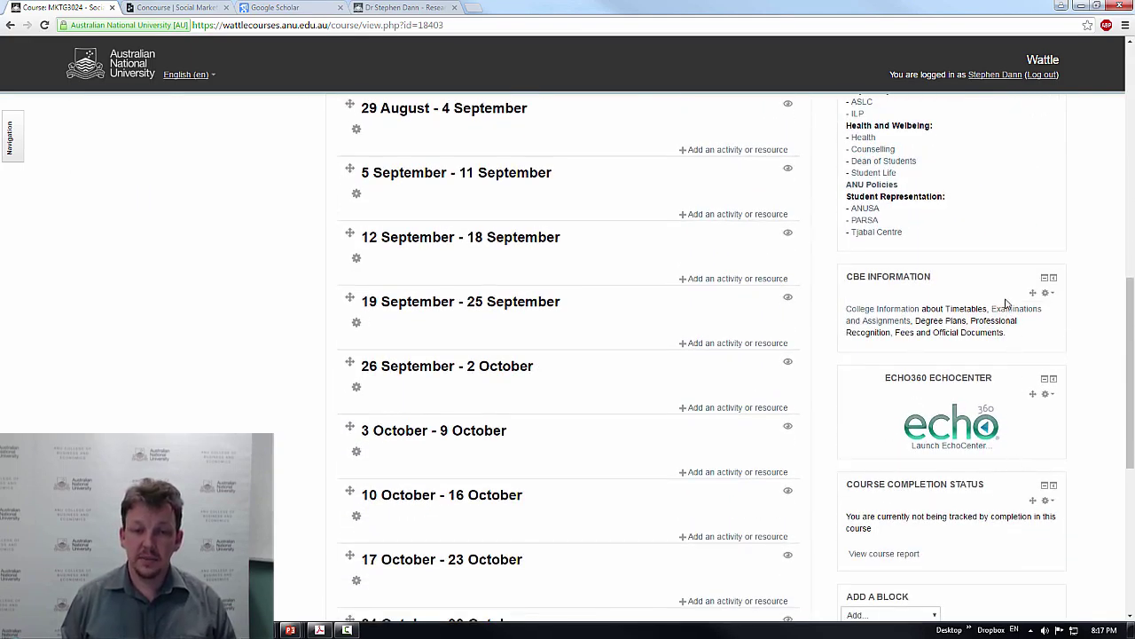
scroll(994, 310, "down", 1)
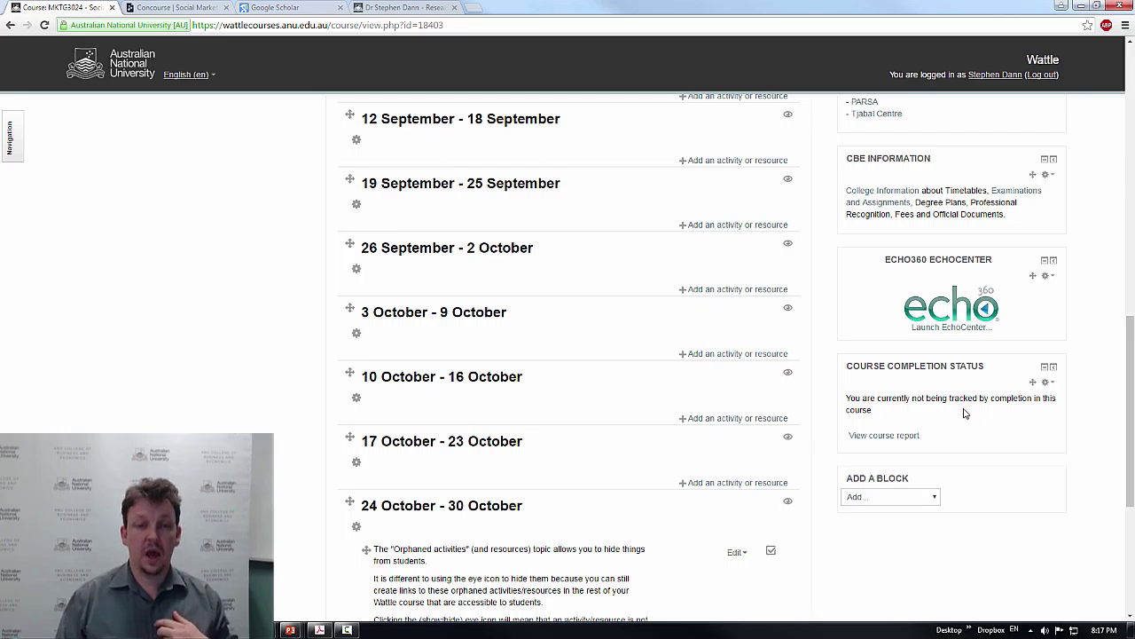
scroll(514, 352, "up", 9)
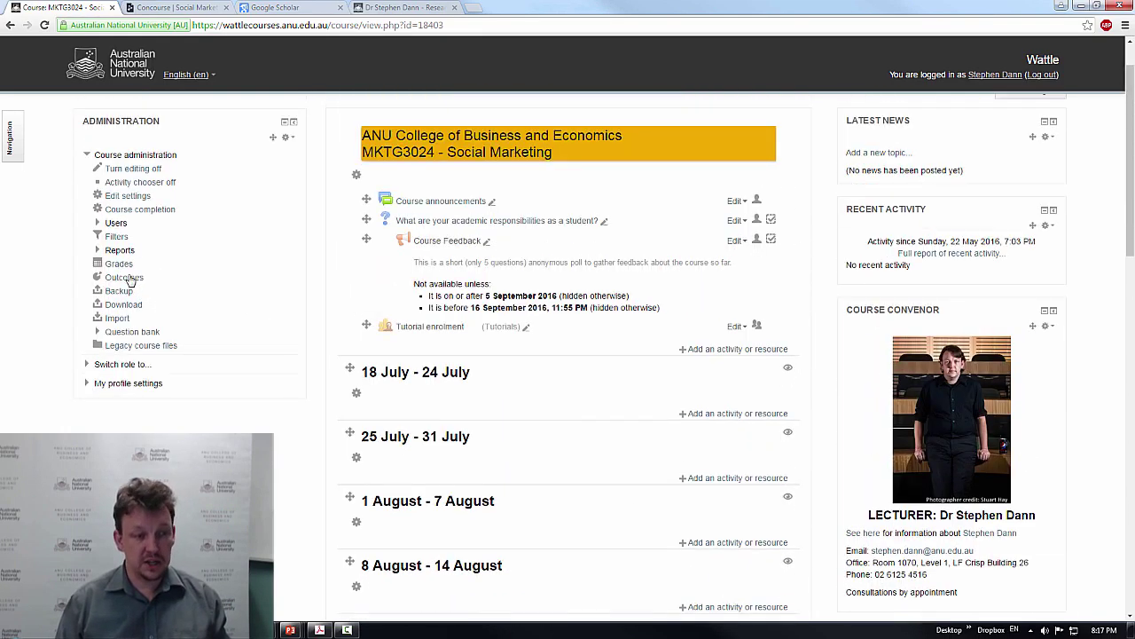
left_click(140, 200)
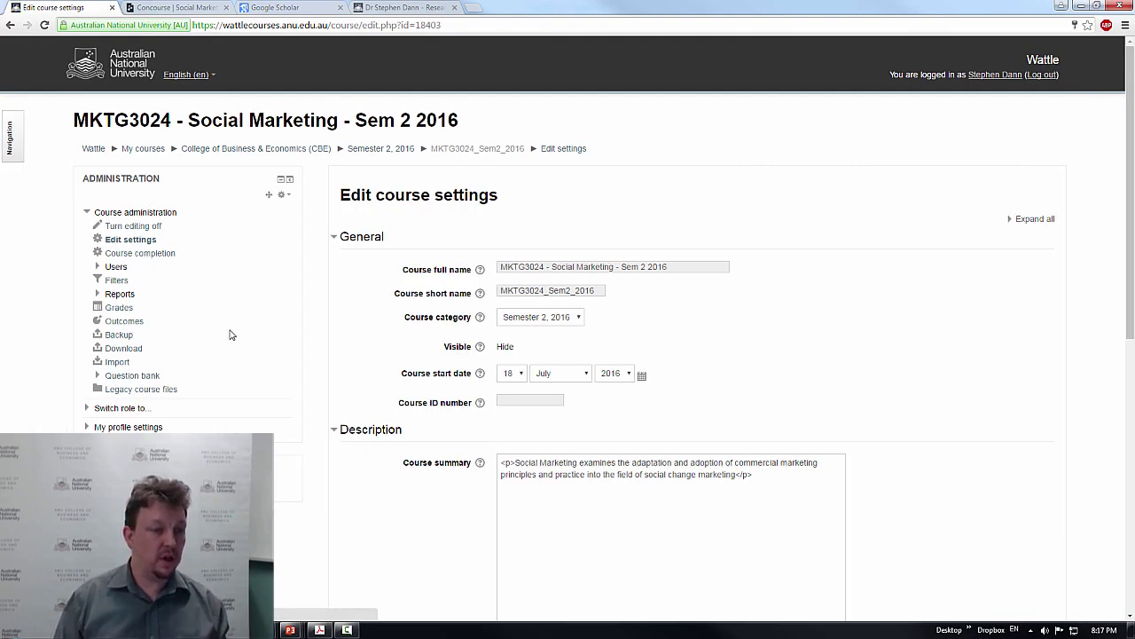
scroll(343, 388, "down", 7)
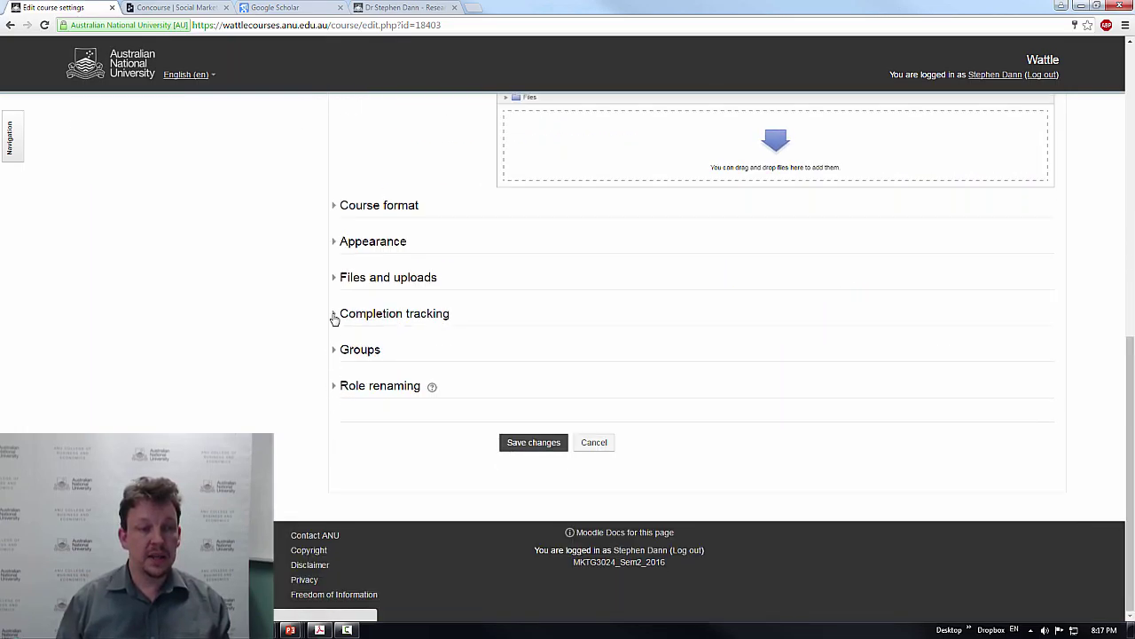
left_click(333, 205)
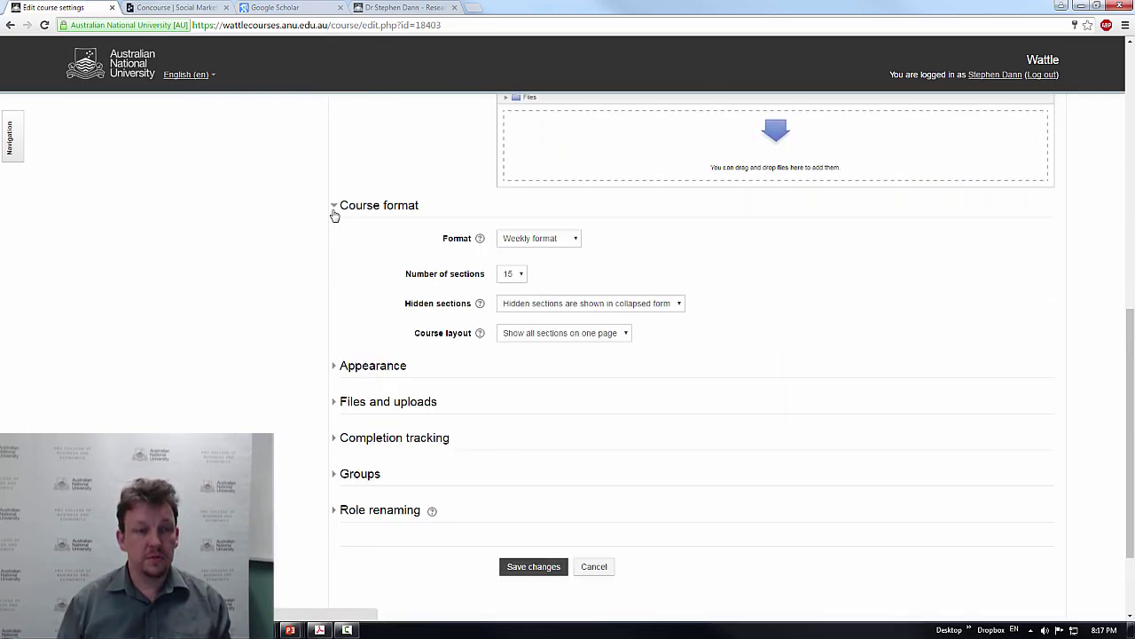
left_click(522, 274)
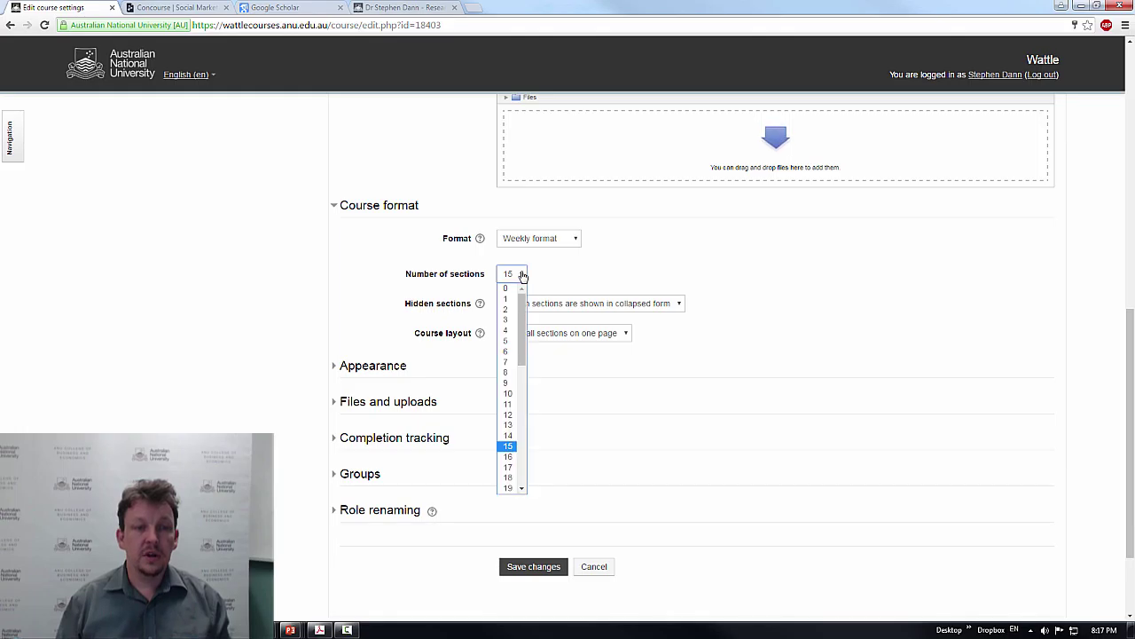
left_click(510, 457)
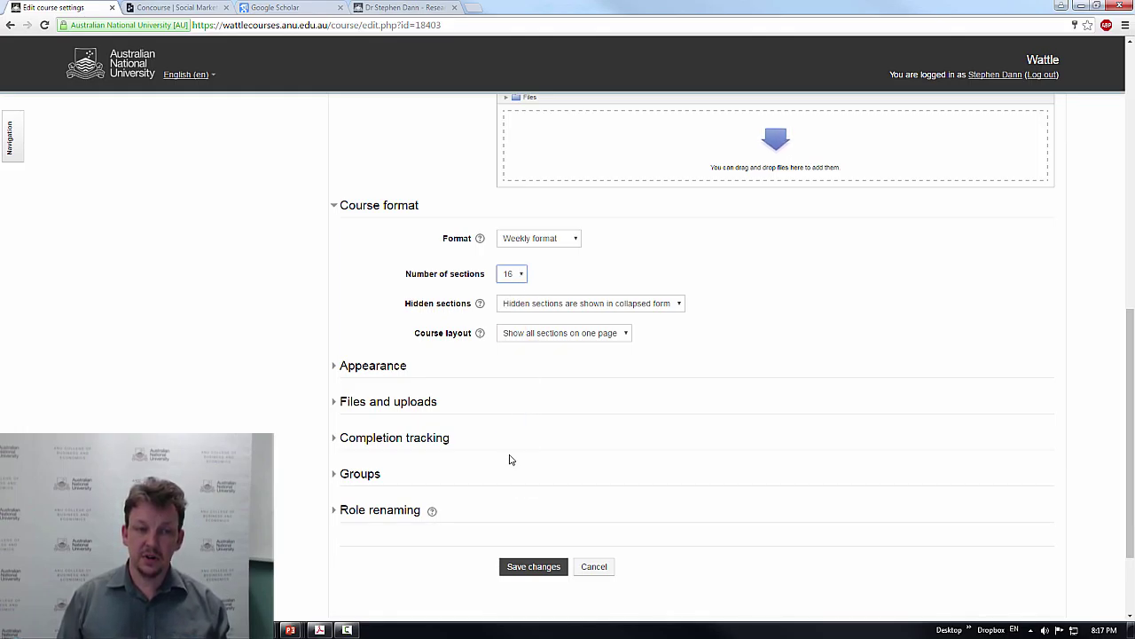
left_click(560, 303)
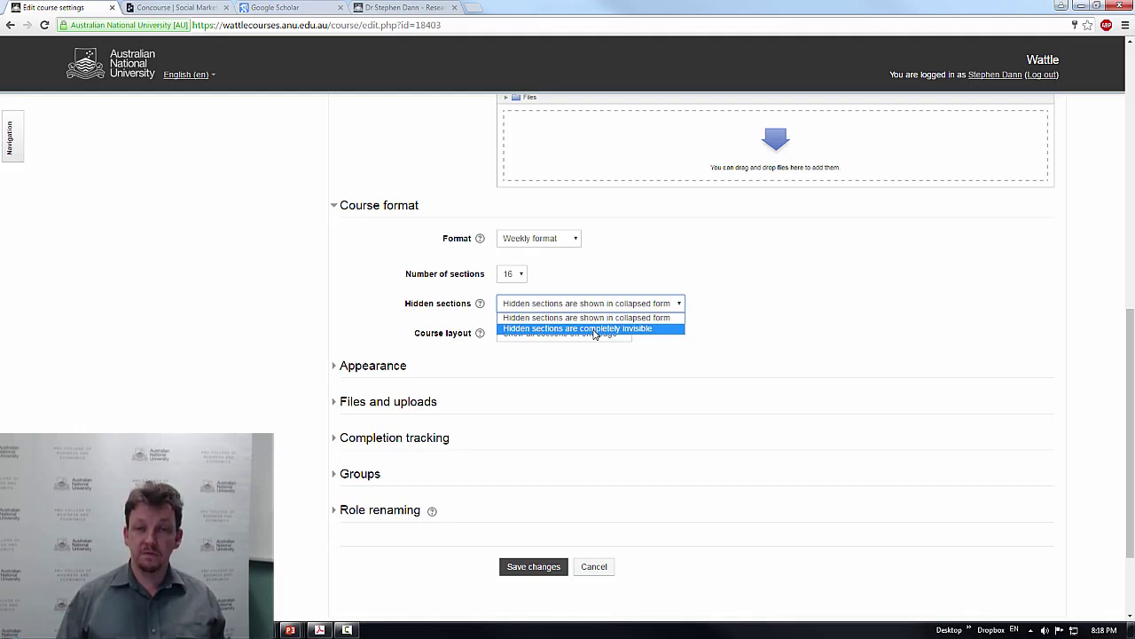
left_click(595, 329)
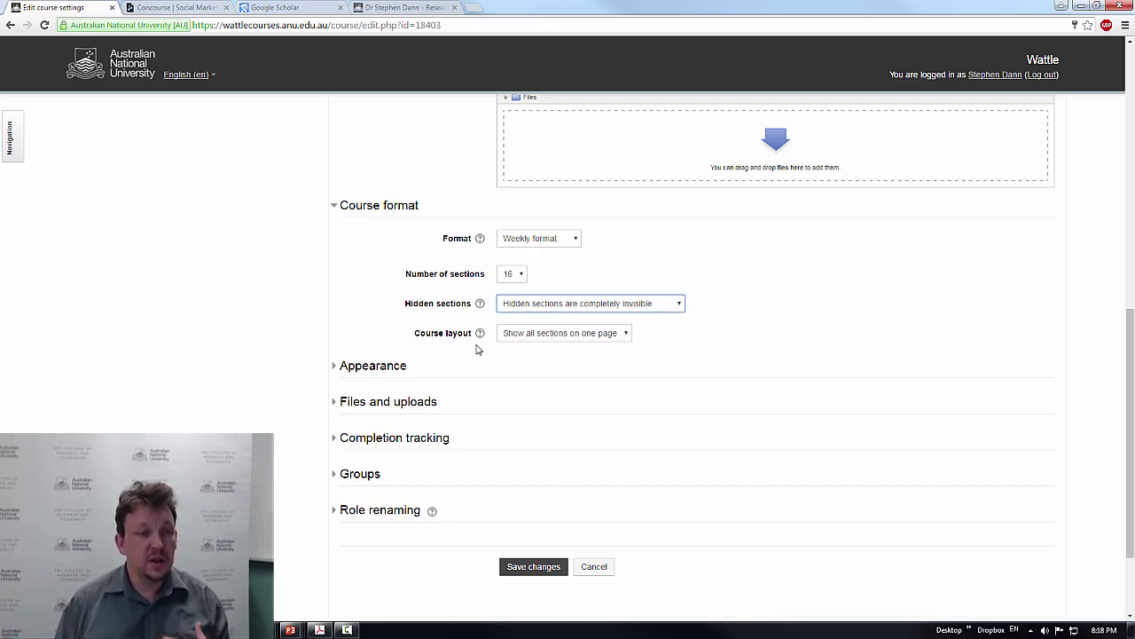
Expand the Appearance, Files and uploads and Completion tracking settings, and set Enable completion tracking to No
left_click(334, 371)
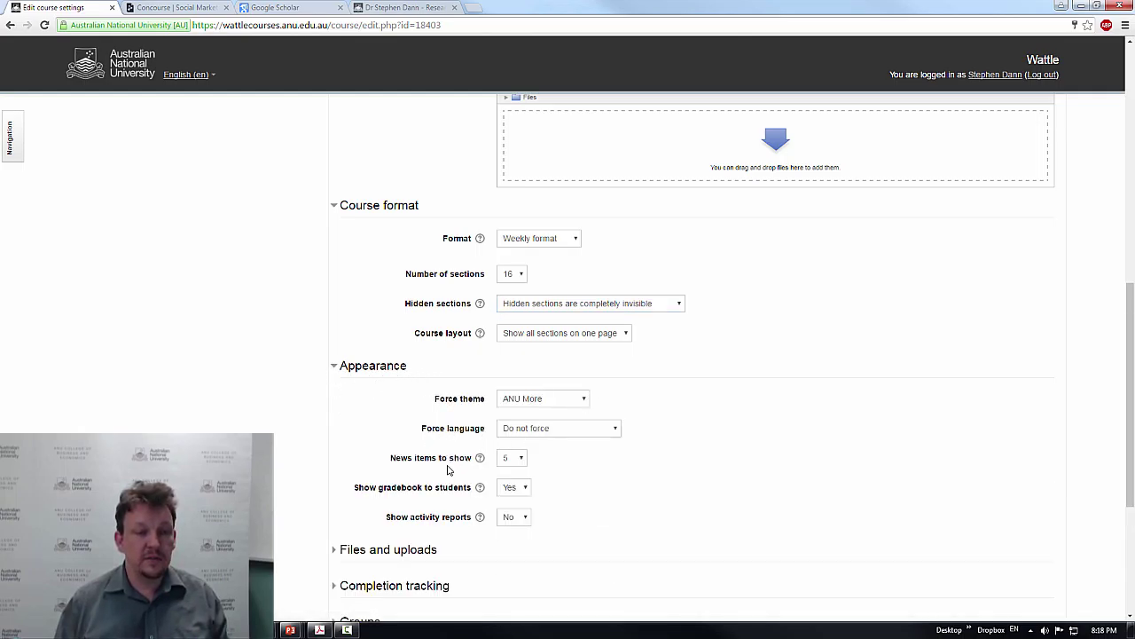
scroll(505, 443, "down", 1)
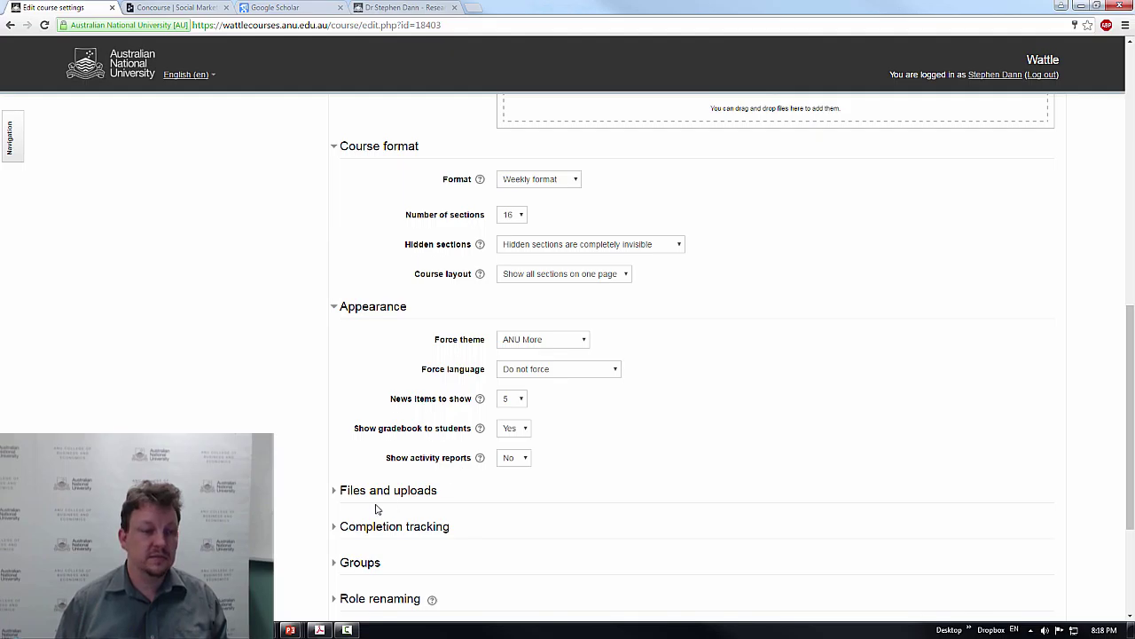
left_click(335, 493)
scroll(335, 497, "down", 2)
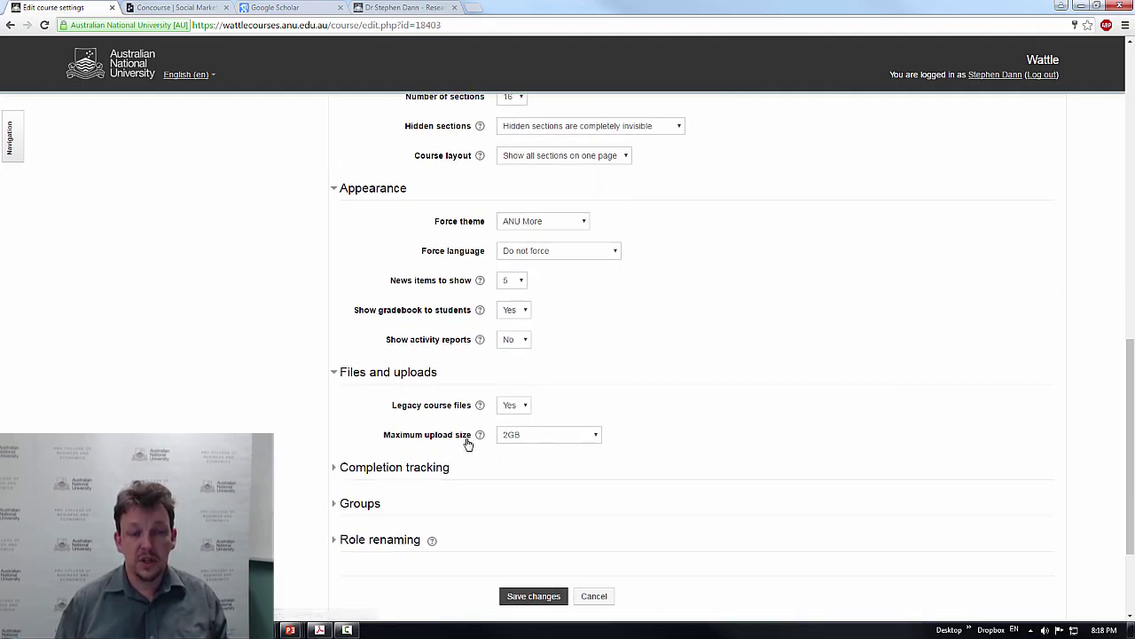
left_click(334, 468)
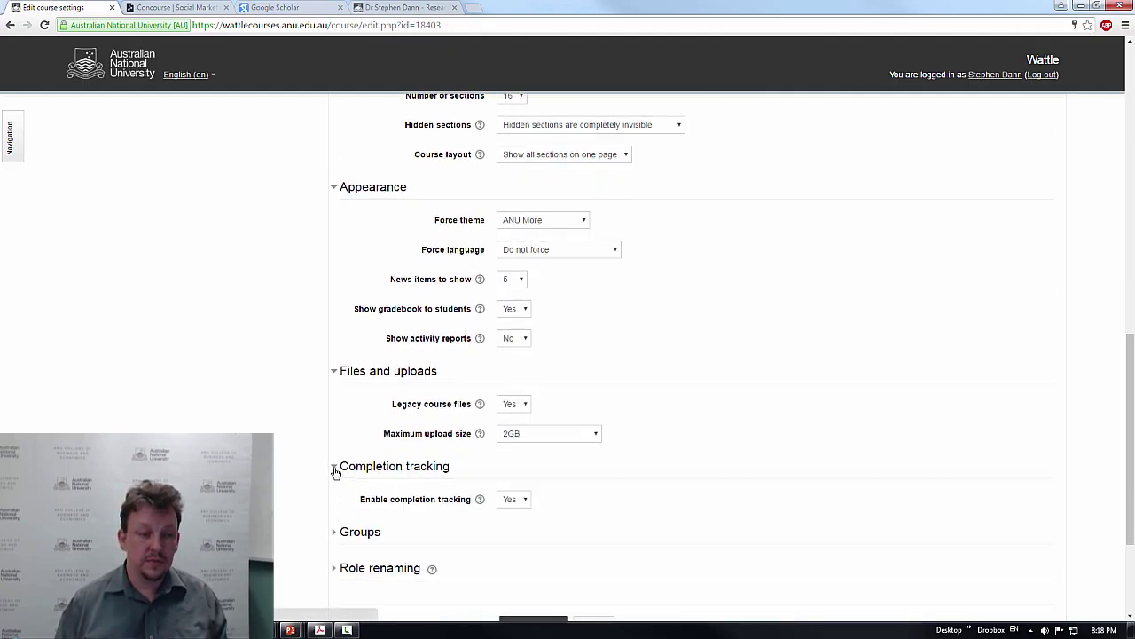
scroll(536, 387, "down", 2)
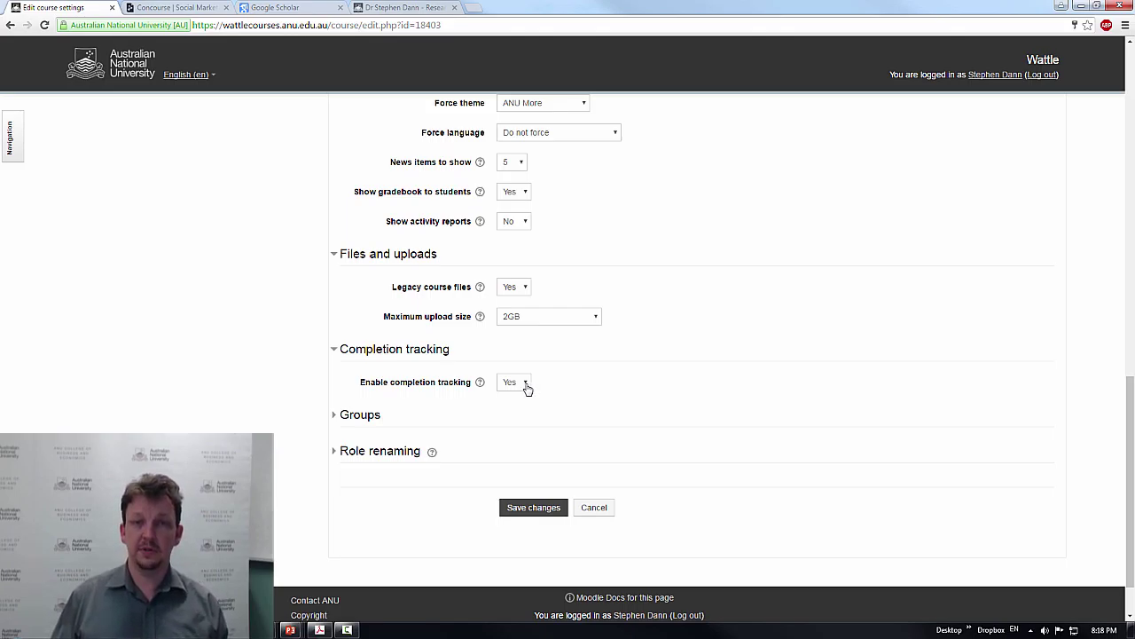
left_click(525, 383)
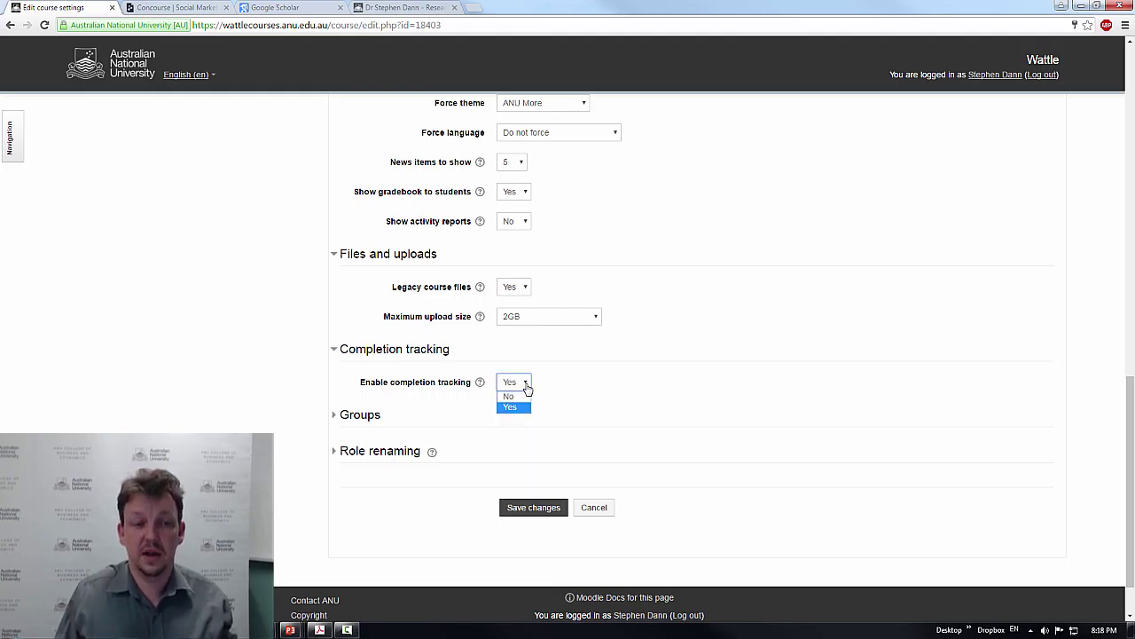
left_click(515, 397)
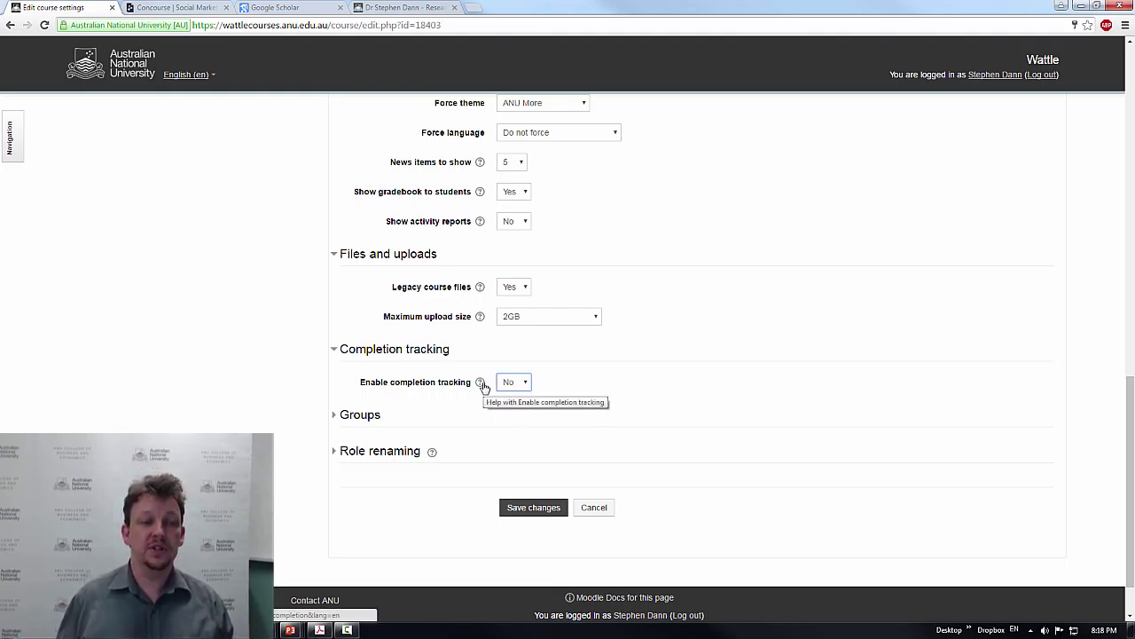
Expand the Groups and Role renaming settings, review the group mode options, and save the course settings
left_click(334, 416)
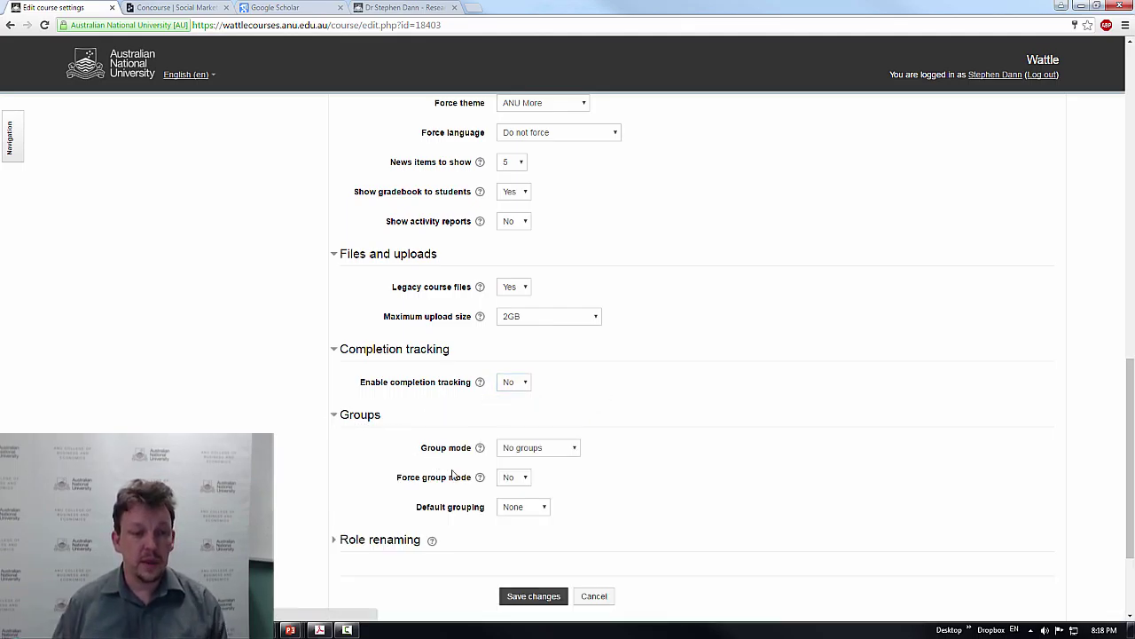
left_click(555, 451)
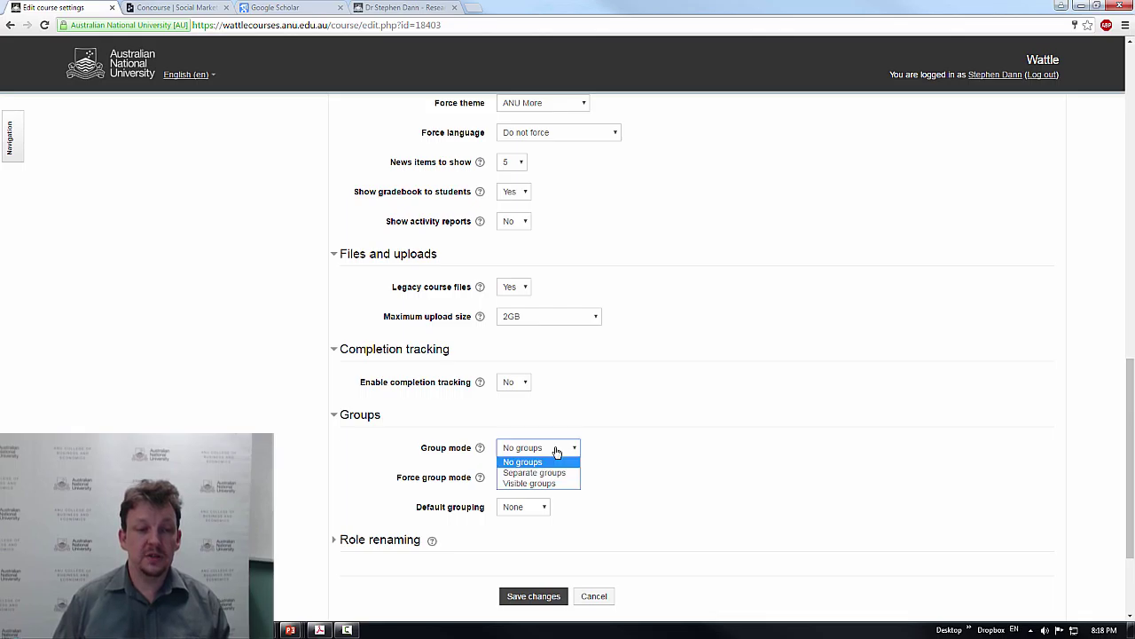
left_click(691, 450)
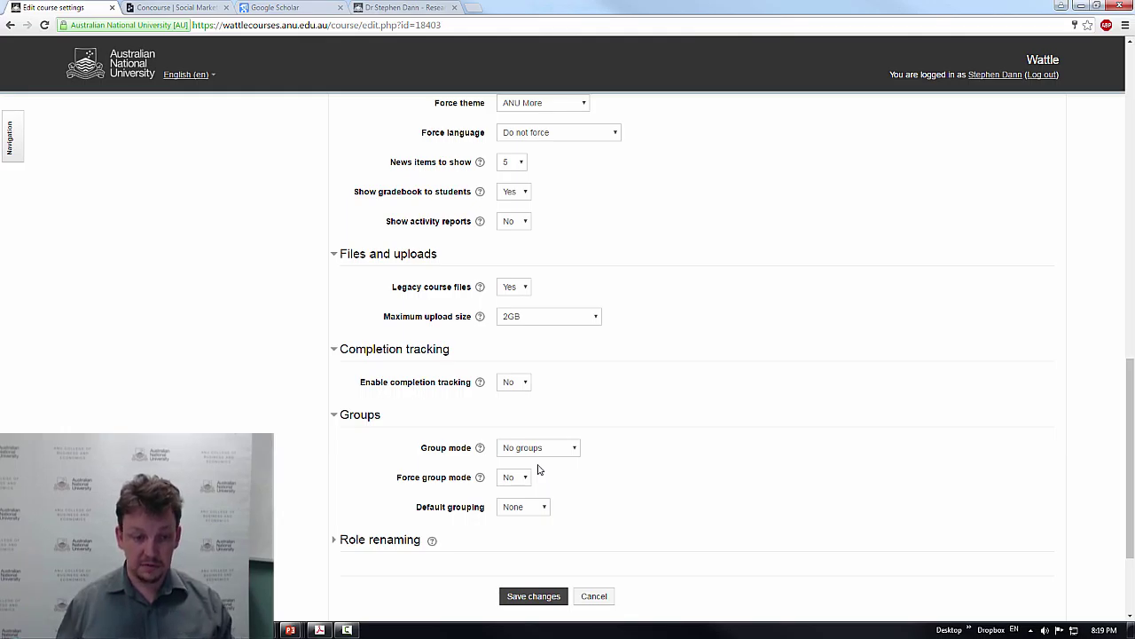
left_click(334, 541)
scroll(339, 523, "down", 4)
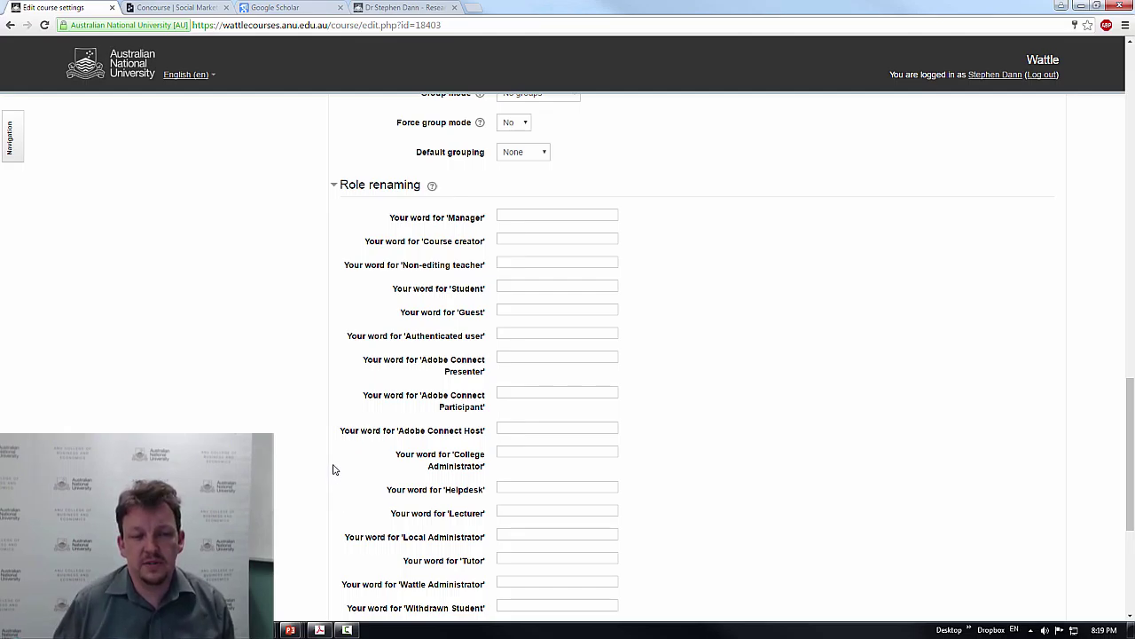
scroll(332, 469, "down", 4)
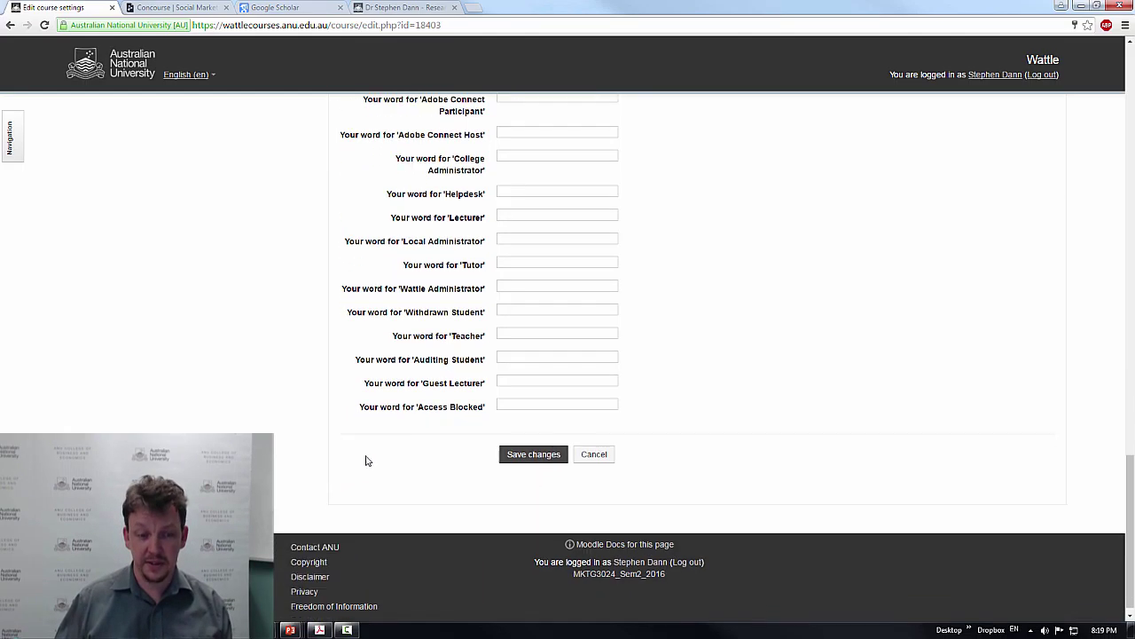
left_click(533, 468)
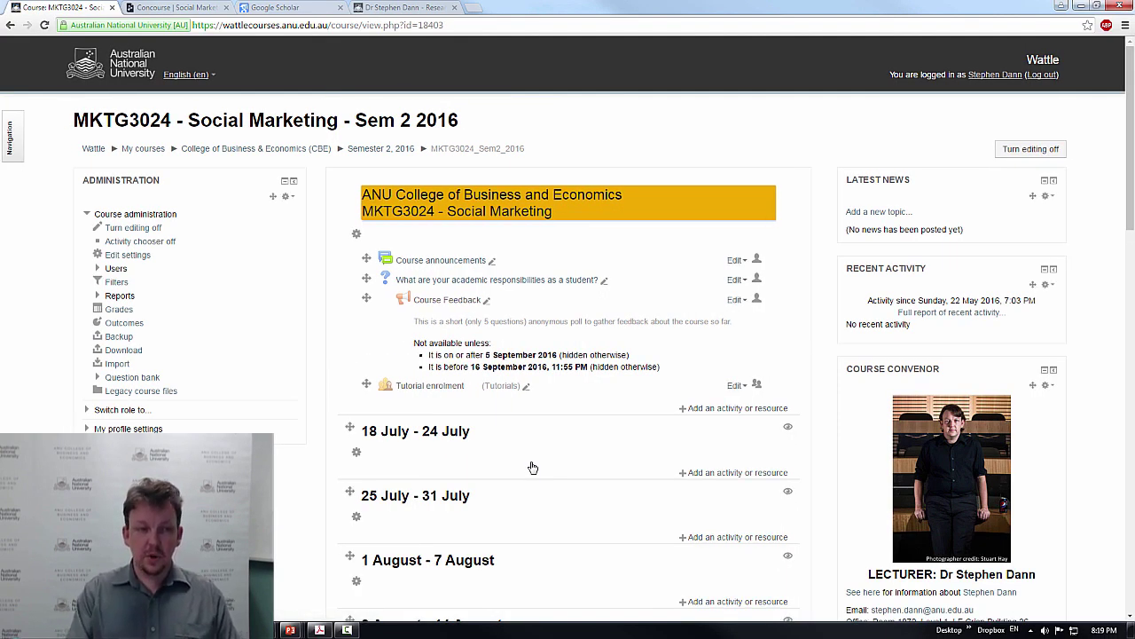
Hide the Course completion status block on the course page
scroll(894, 370, "down", 8)
scroll(894, 371, "down", 3)
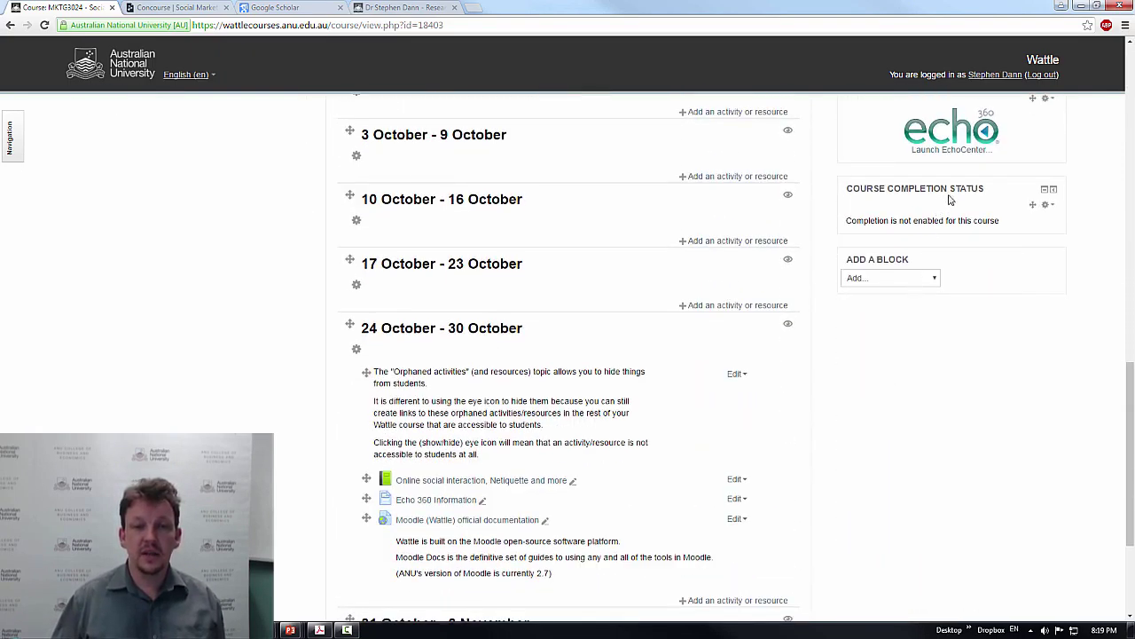
left_click(1048, 204)
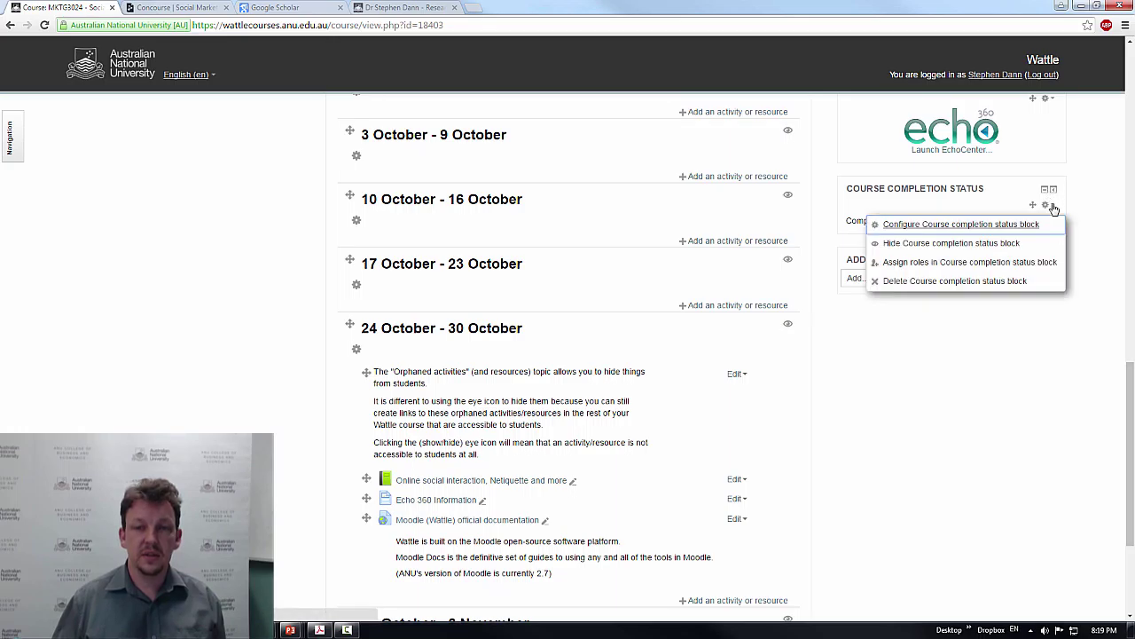
left_click(1017, 248)
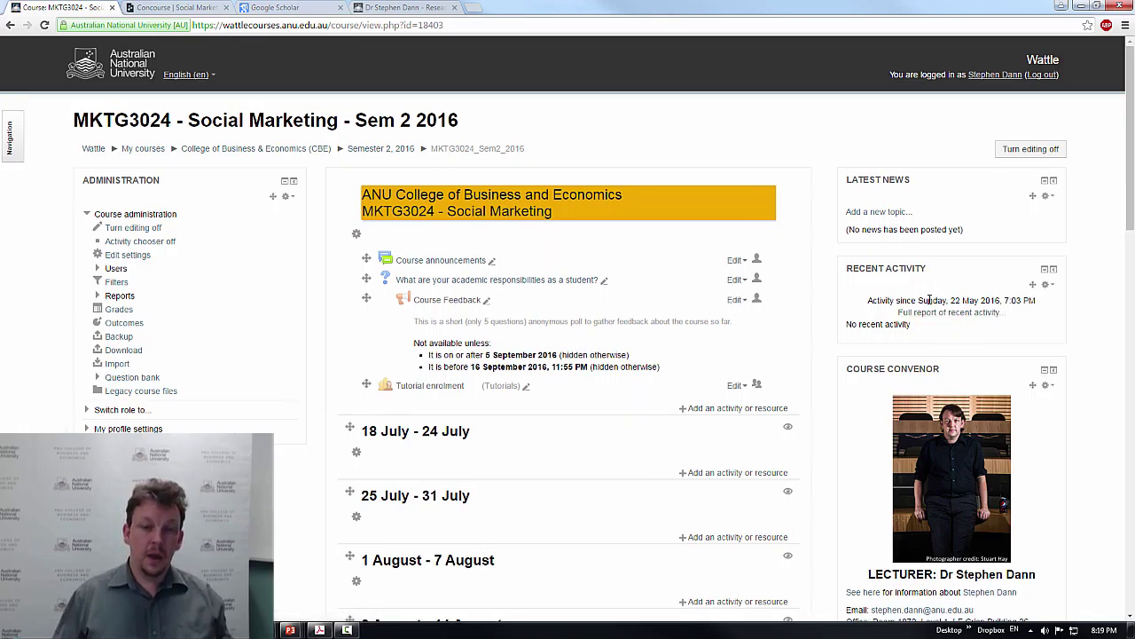
Look through the list of available blocks and add the Calendar block to the course page
scroll(929, 300, "down", 9)
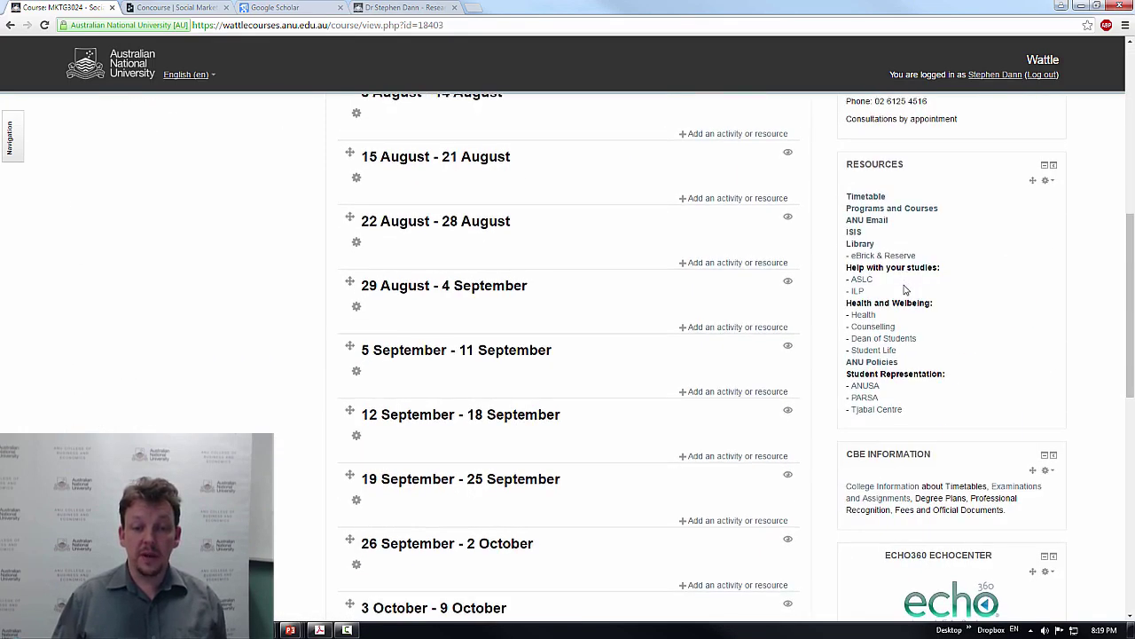
scroll(912, 316, "down", 3)
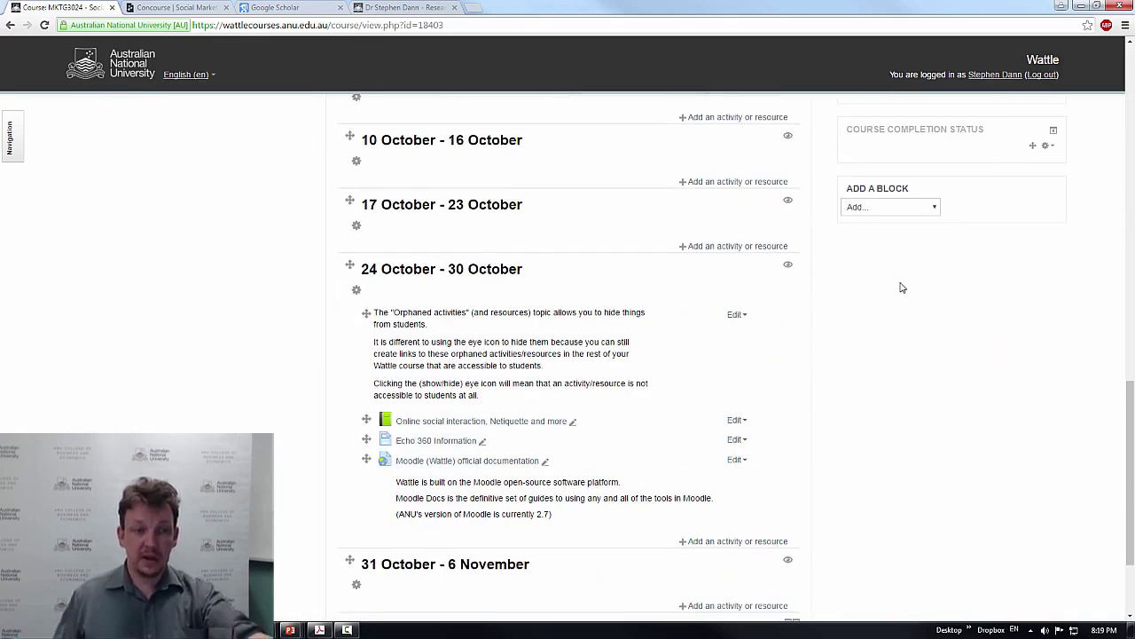
left_click(905, 213)
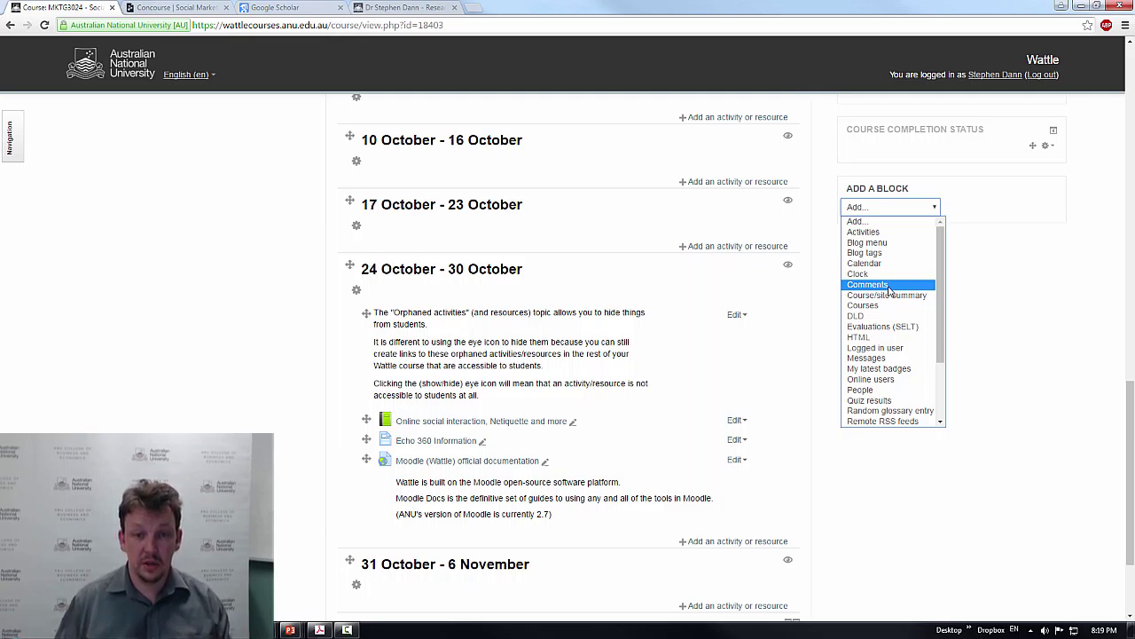
left_click_drag(940, 298, 940, 380)
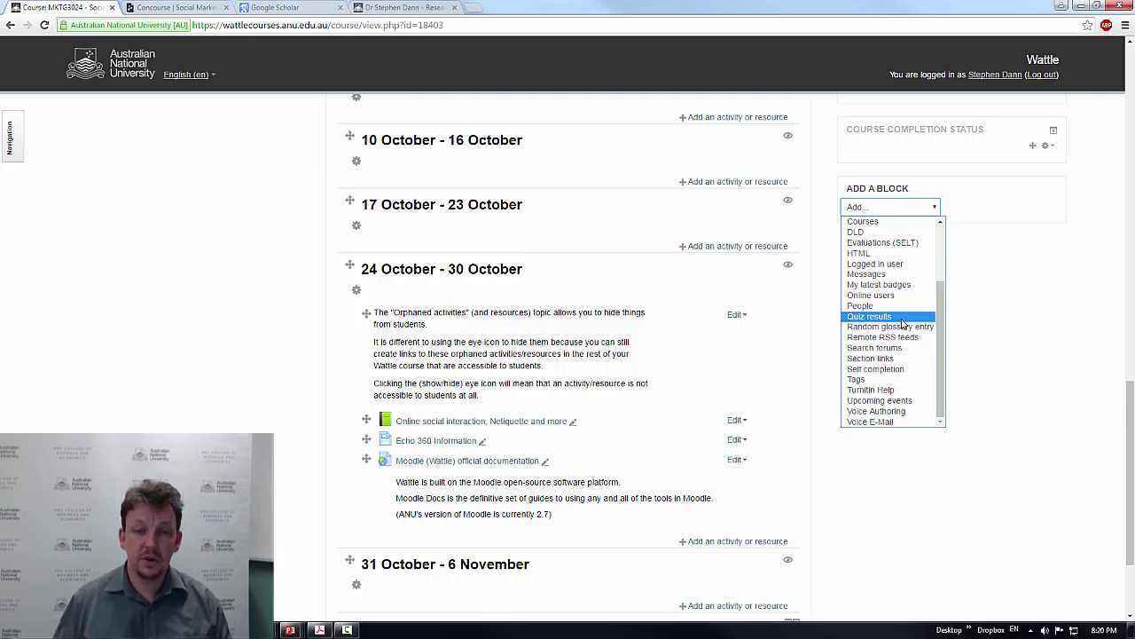
scroll(902, 324, "up", 3)
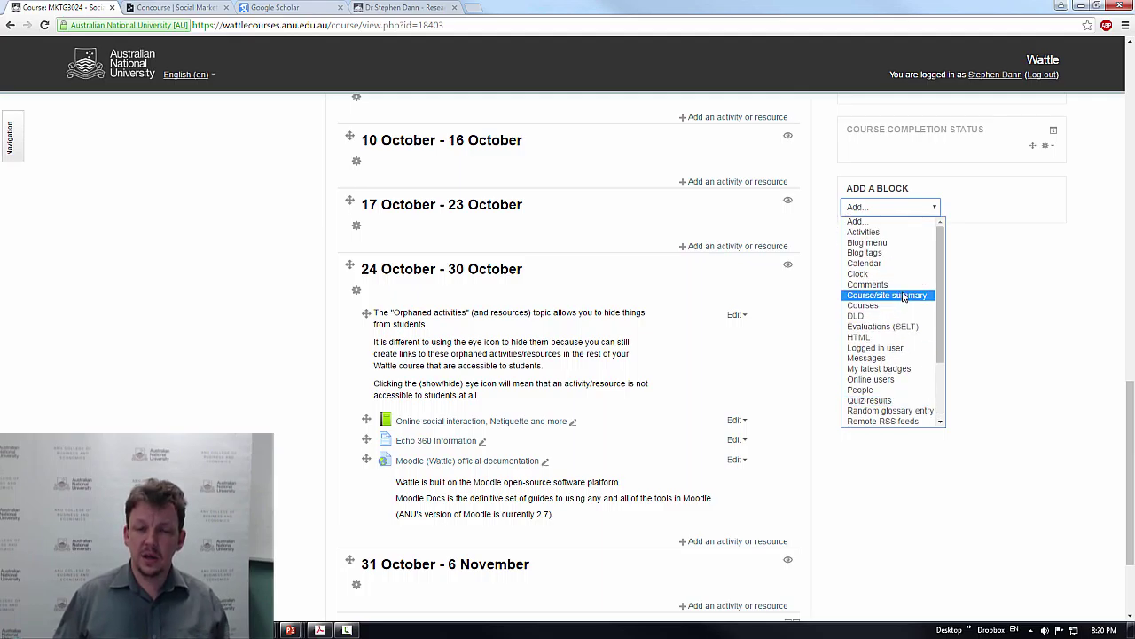
left_click(894, 263)
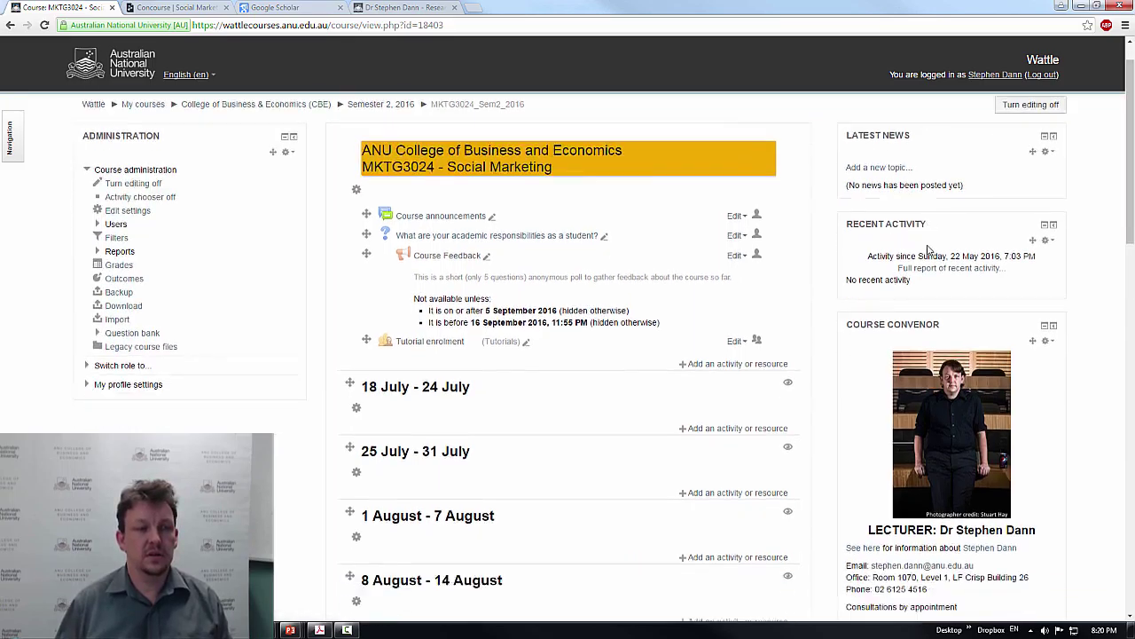
Add the Clock block to the course page
scroll(927, 250, "down", 15)
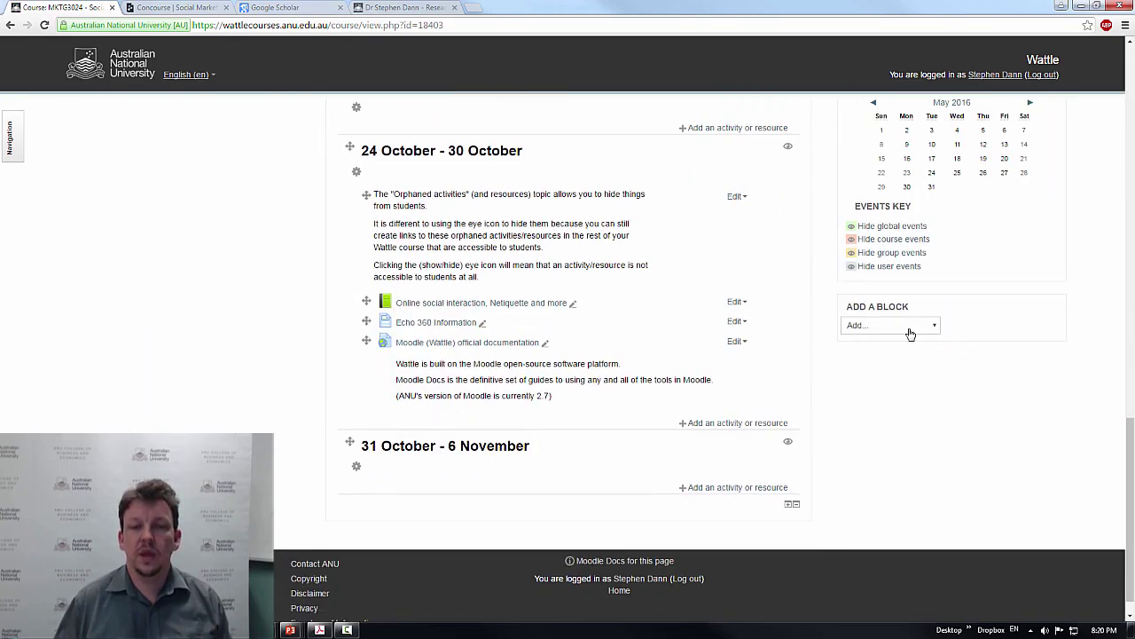
left_click(910, 327)
left_click(903, 387)
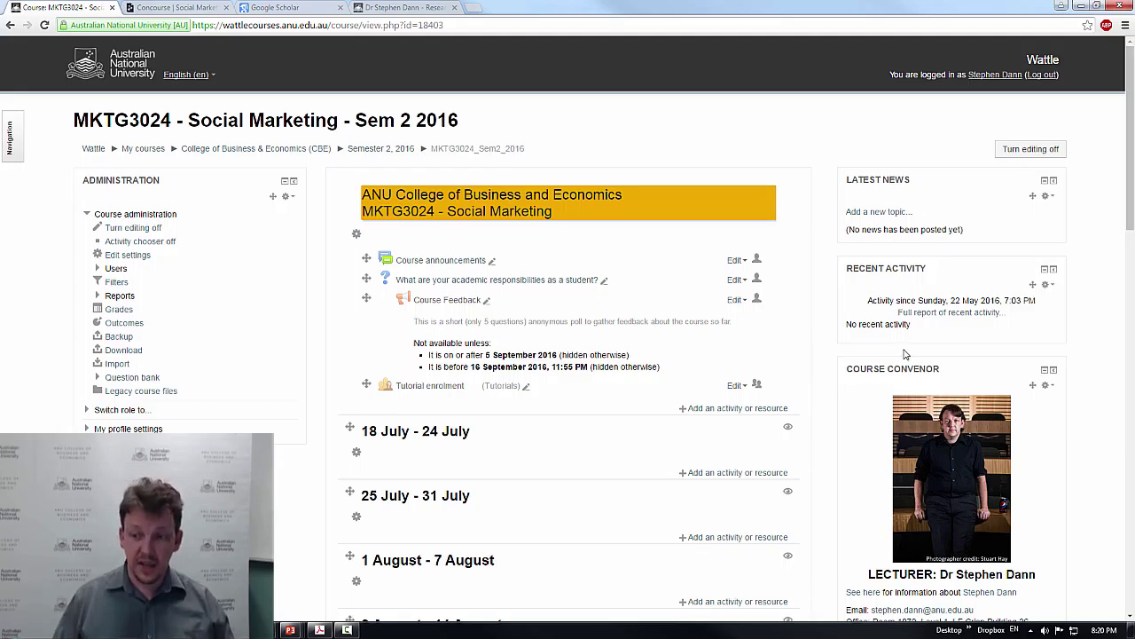
Add the People block to the course page
scroll(908, 348, "down", 3)
scroll(896, 350, "down", 12)
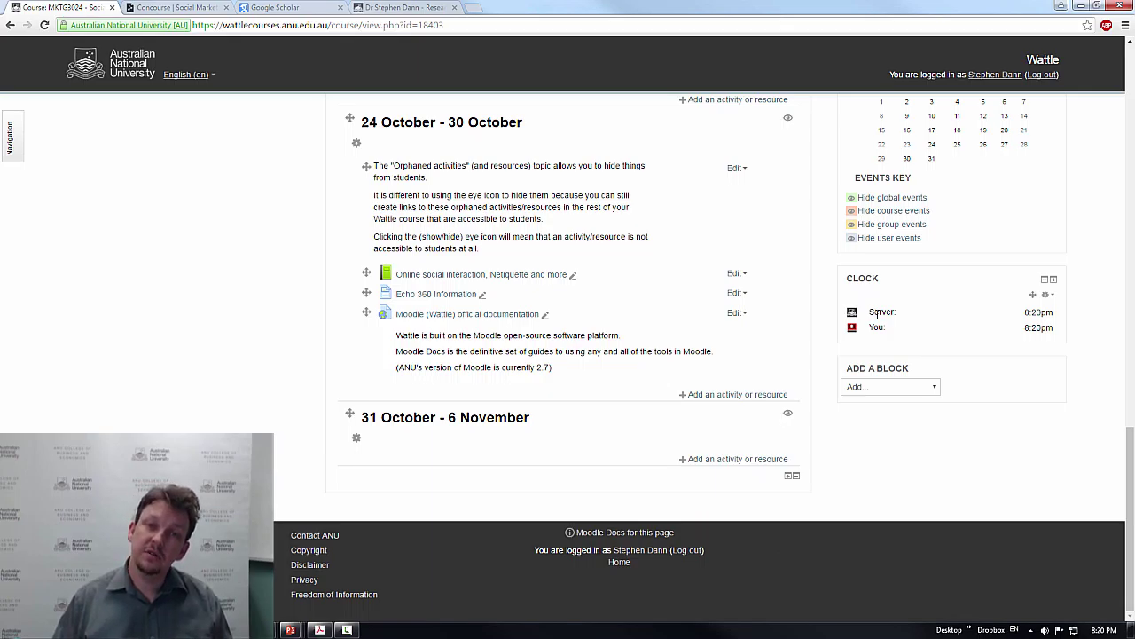
left_click(884, 387)
scroll(891, 440, "down", 2)
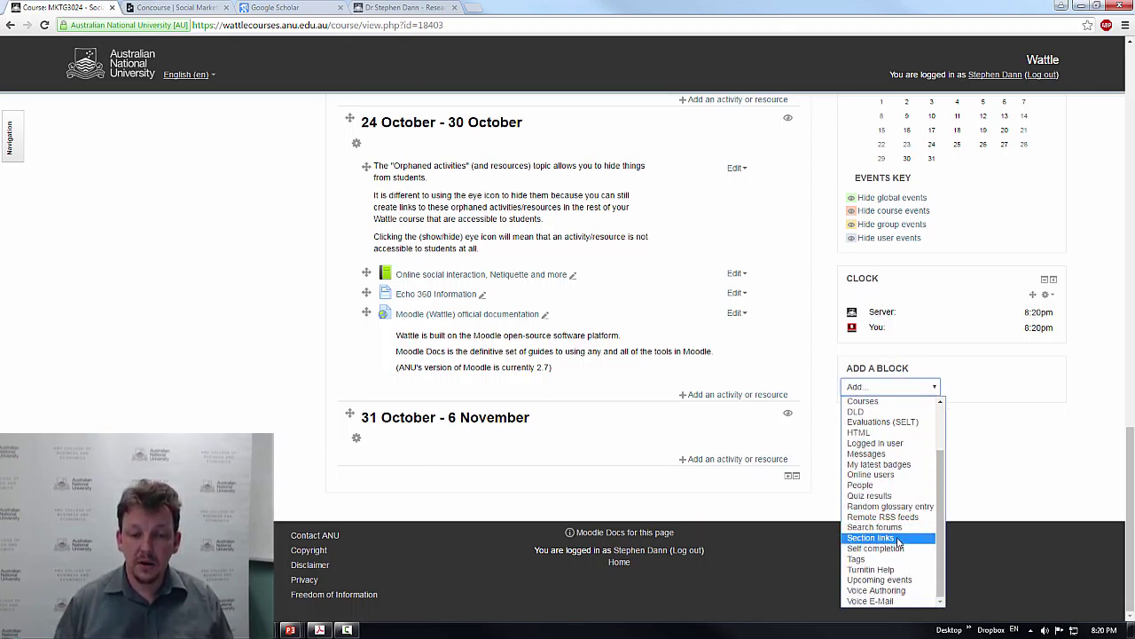
left_click(892, 485)
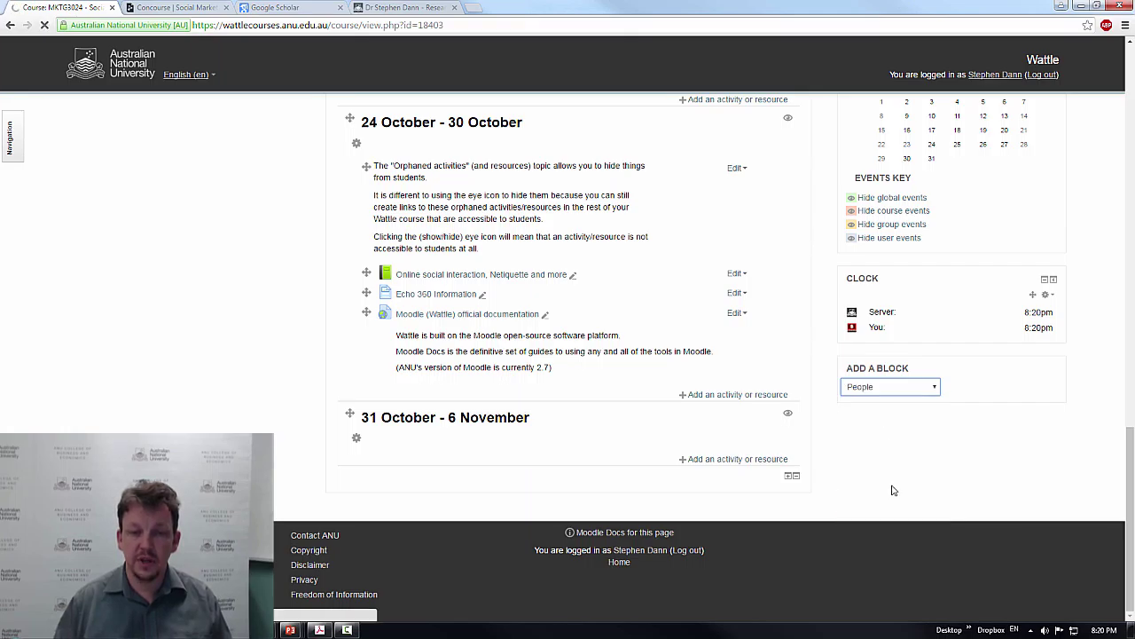
Add the Evaluations (SELT) block to the course page
scroll(887, 501, "down", 7)
scroll(885, 508, "down", 7)
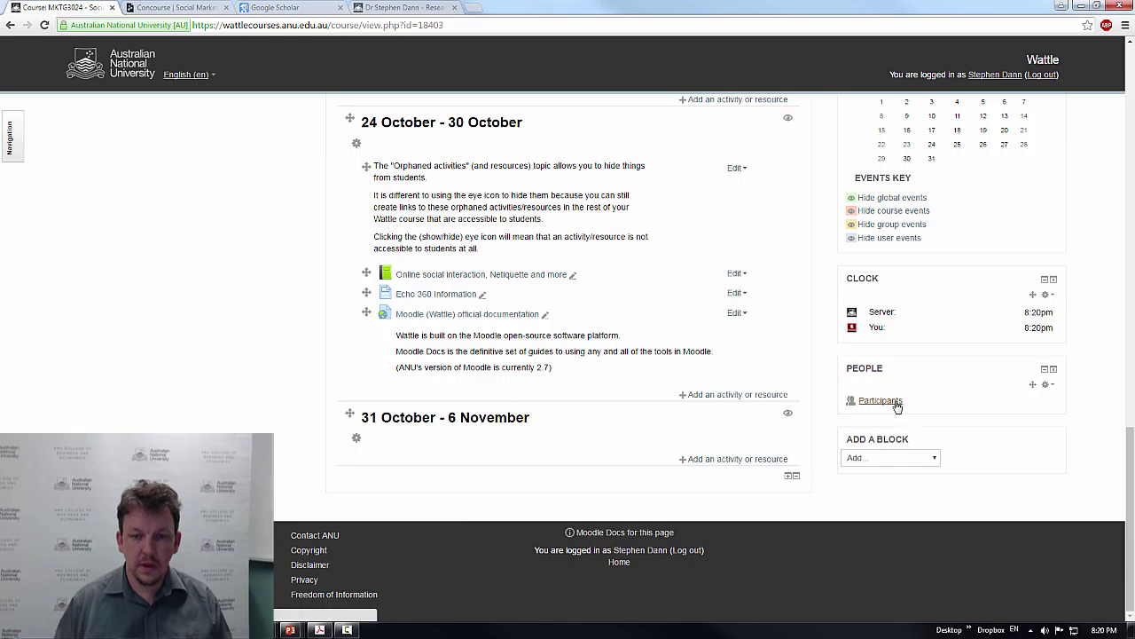
left_click(1054, 385)
left_click(894, 457)
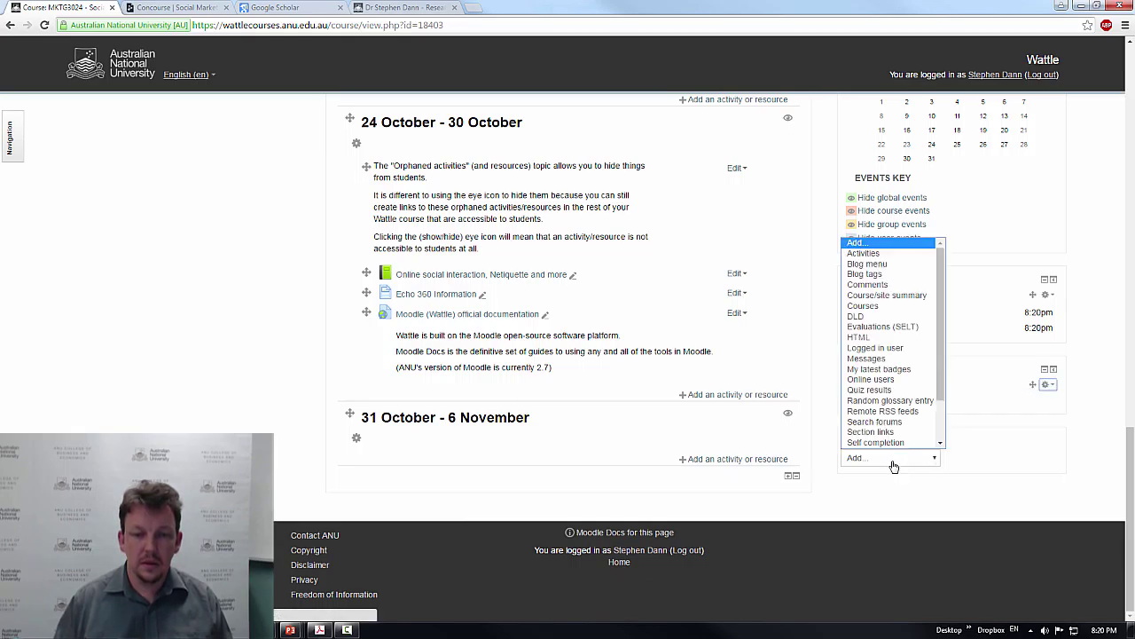
left_click(915, 328)
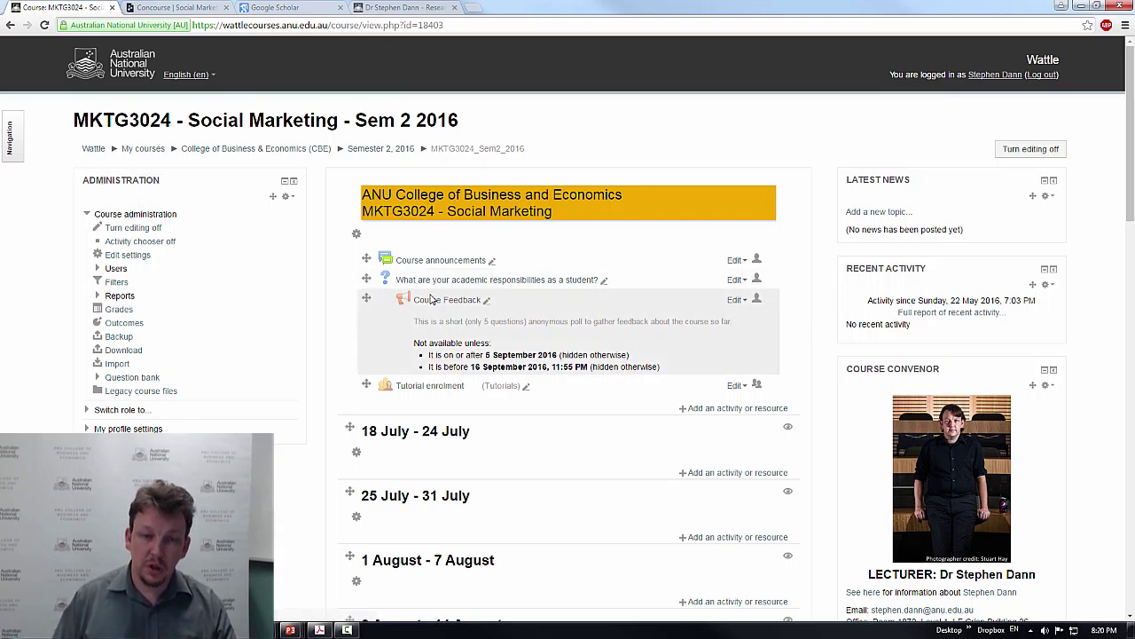
Hide the Recent activity block on the course page
scroll(567, 293, "down", 4)
scroll(754, 284, "up", 5)
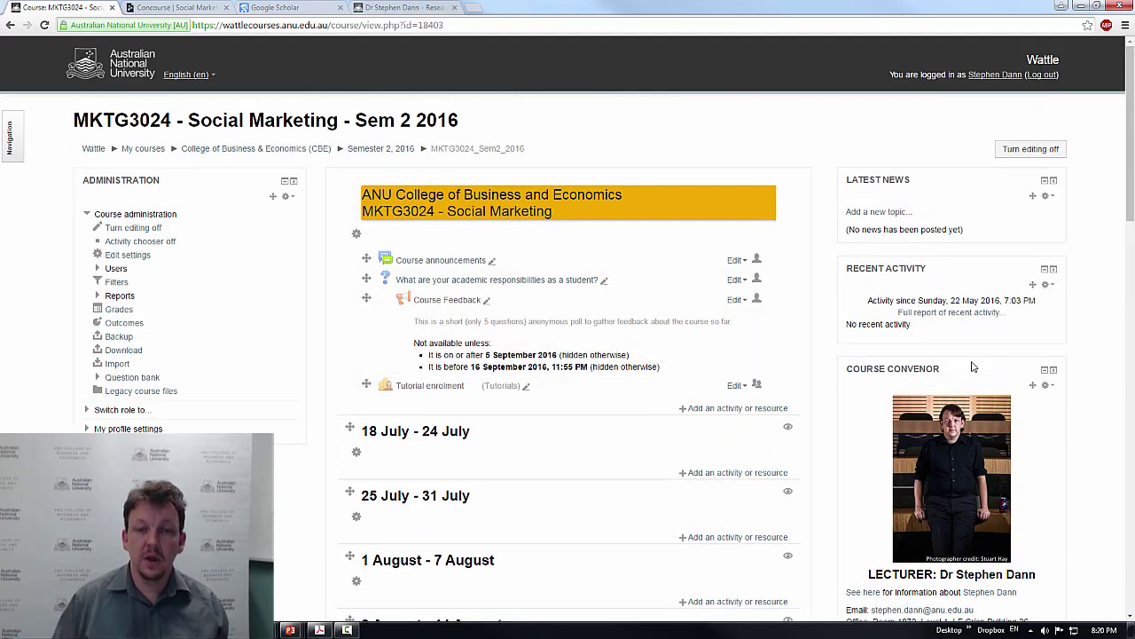
left_click(1049, 285)
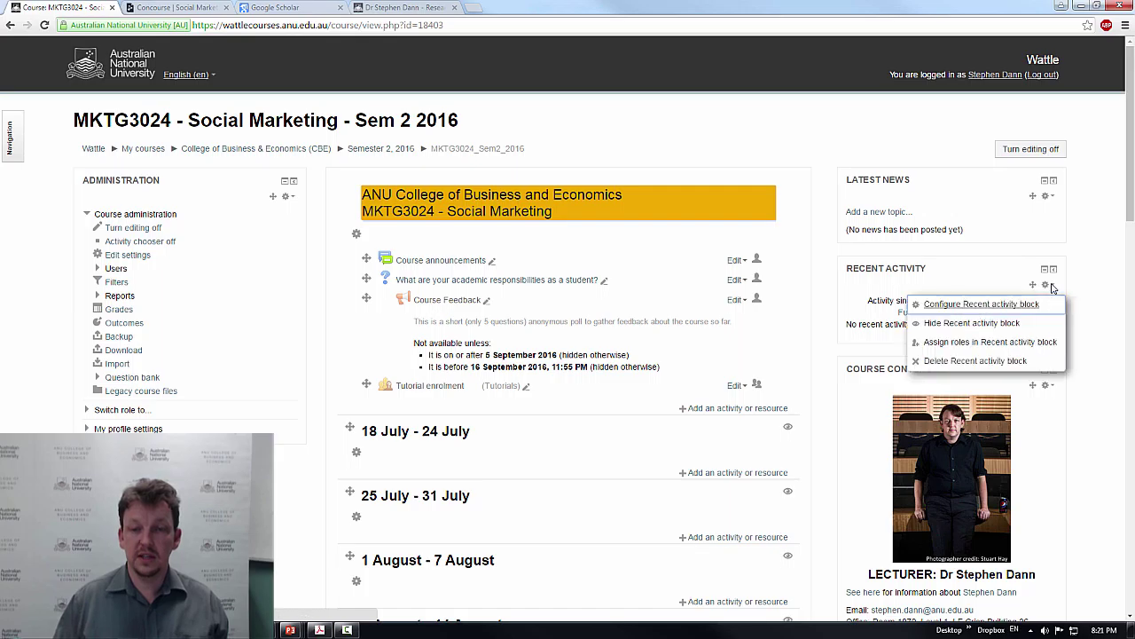
left_click(1006, 327)
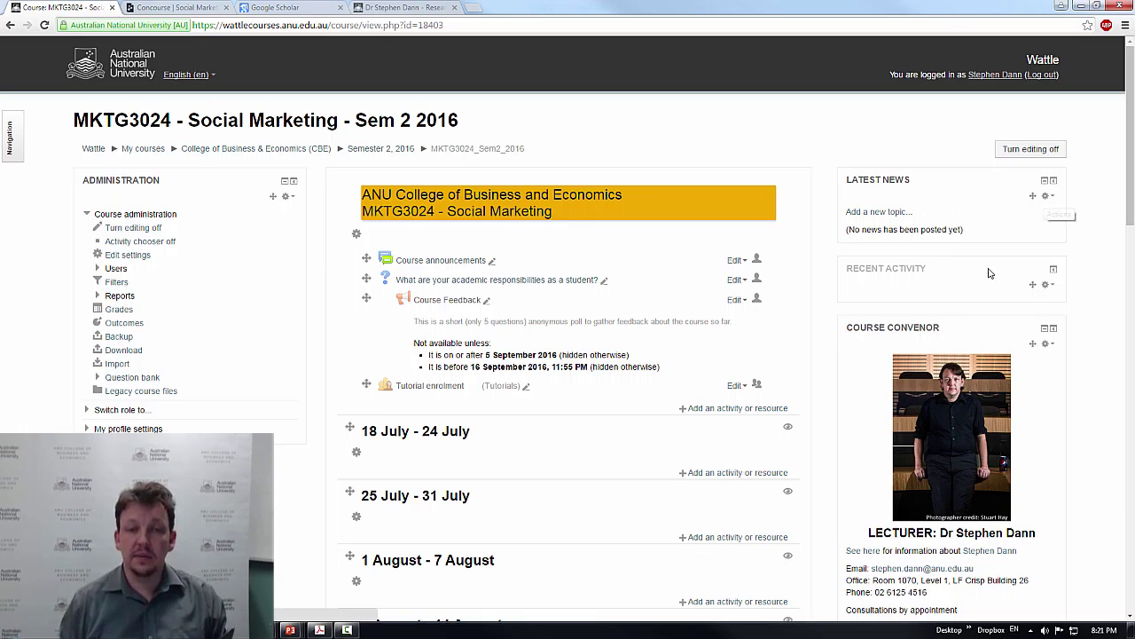
Move the Clock block to the top of its block column, above Latest news
scroll(925, 330, "down", 2)
scroll(925, 331, "down", 5)
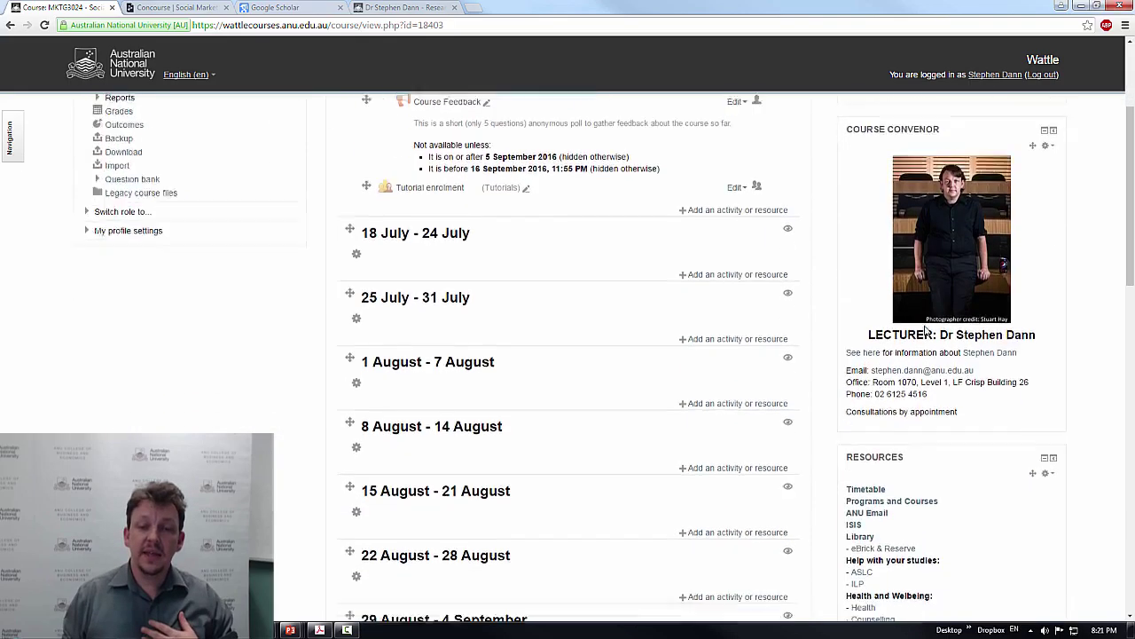
scroll(925, 330, "down", 5)
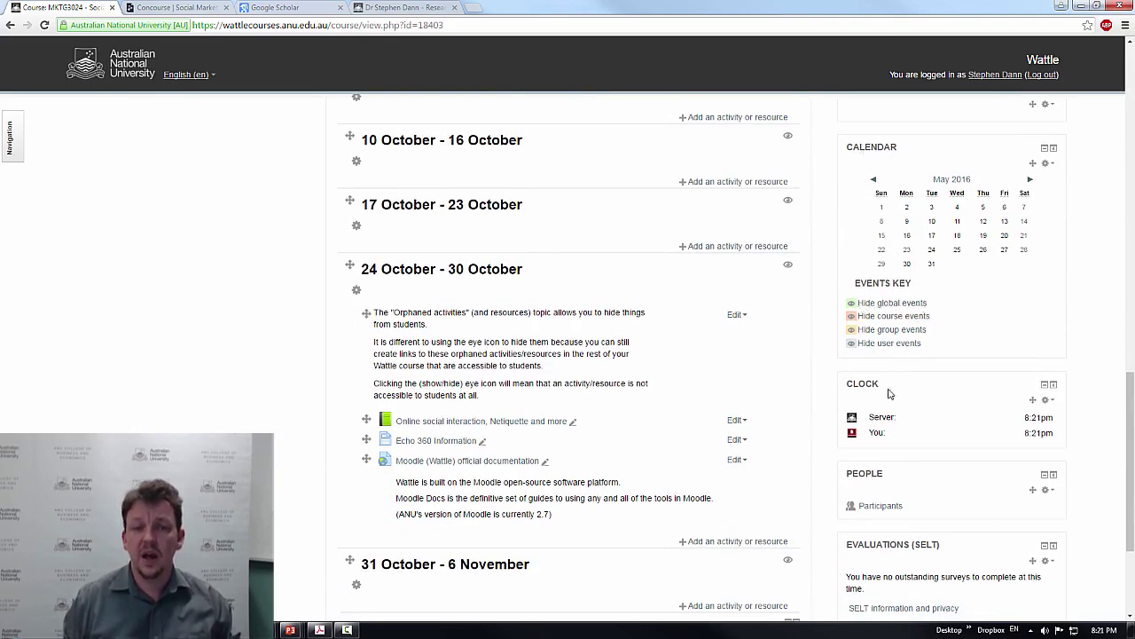
left_click_drag(1032, 396, 1010, 193)
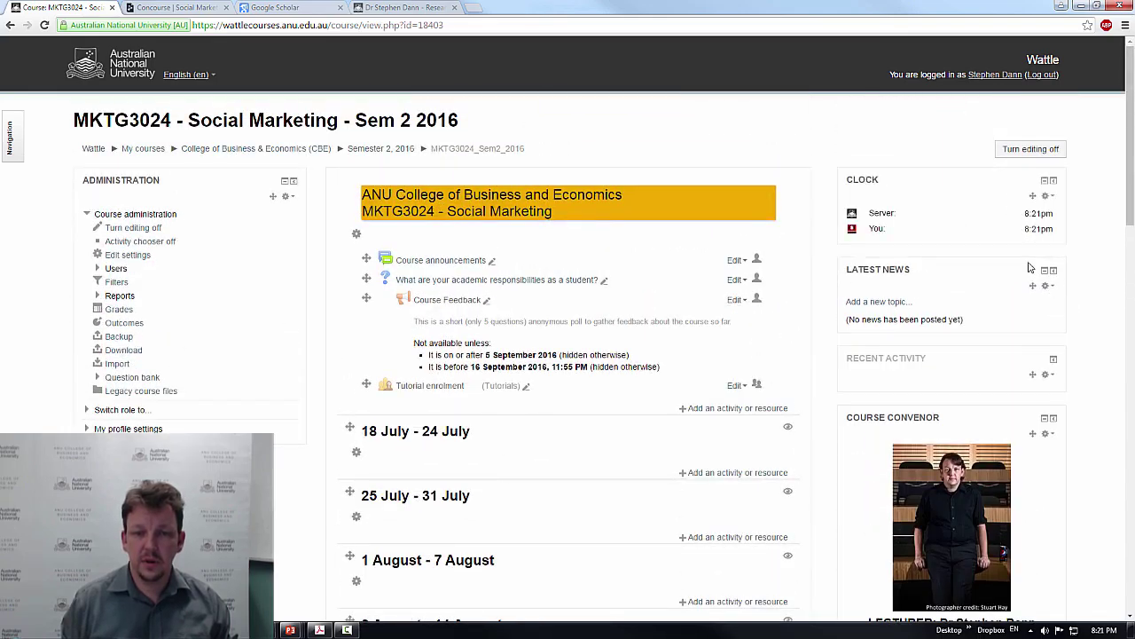
Move the Calendar block up so it sits between the Clock and Latest news blocks
scroll(1022, 297, "down", 7)
scroll(1026, 432, "down", 5)
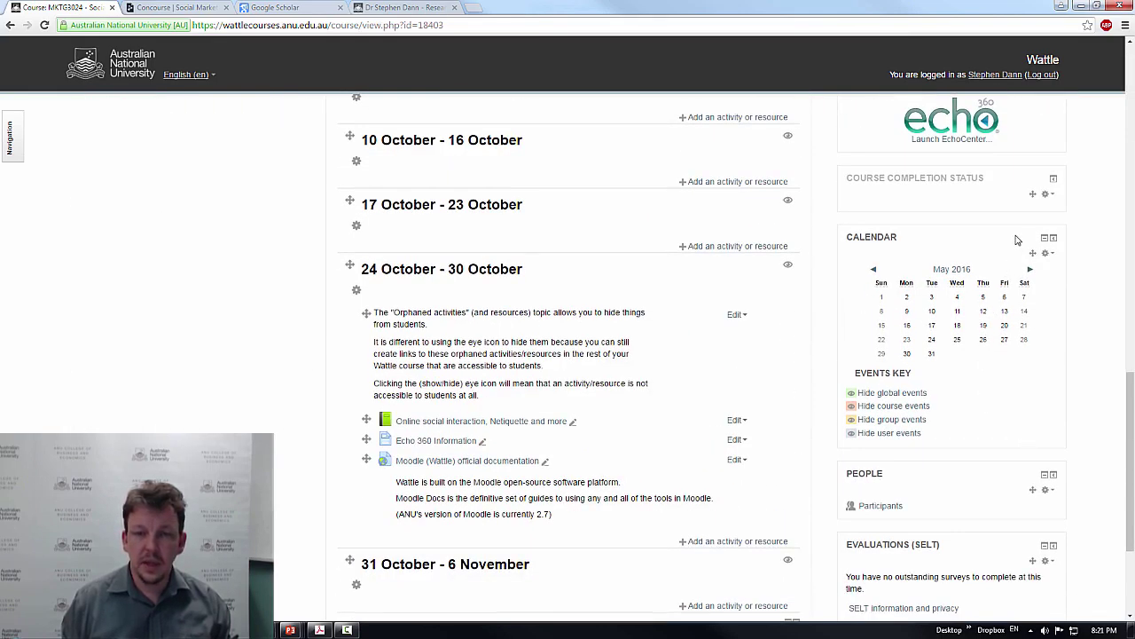
left_click_drag(1032, 253, 1019, 497)
Move the Course convenor block directly below Latest news, and move the hidden Recent activity block down between People and Evaluations (SELT)
scroll(1020, 493, "down", 3)
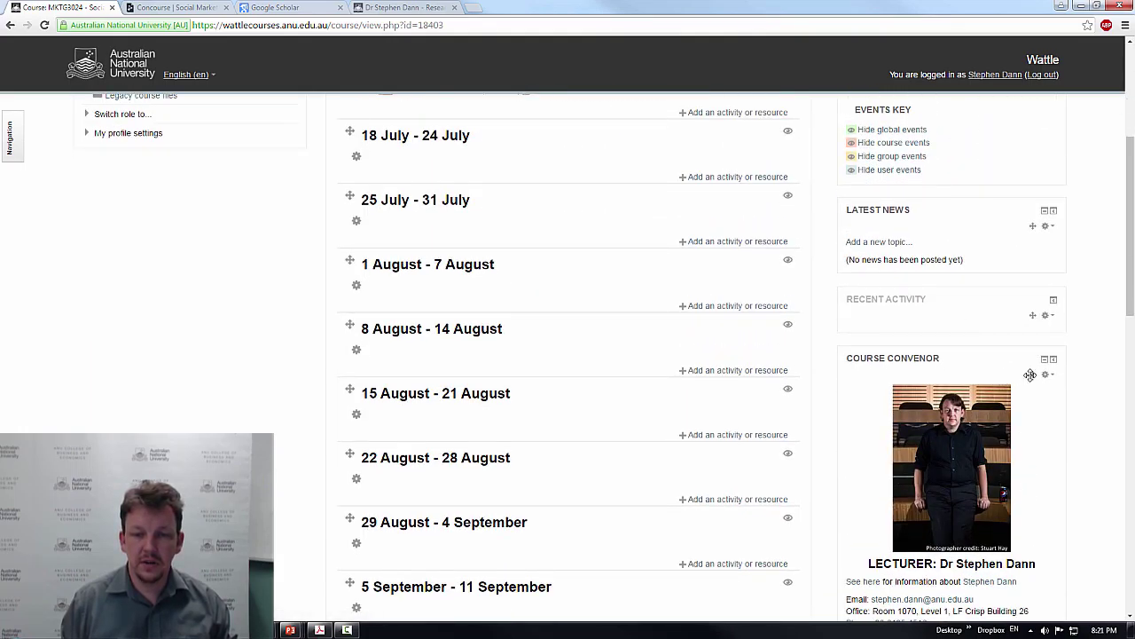
left_click_drag(1032, 373, 1032, 314)
scroll(1020, 422, "down", 3)
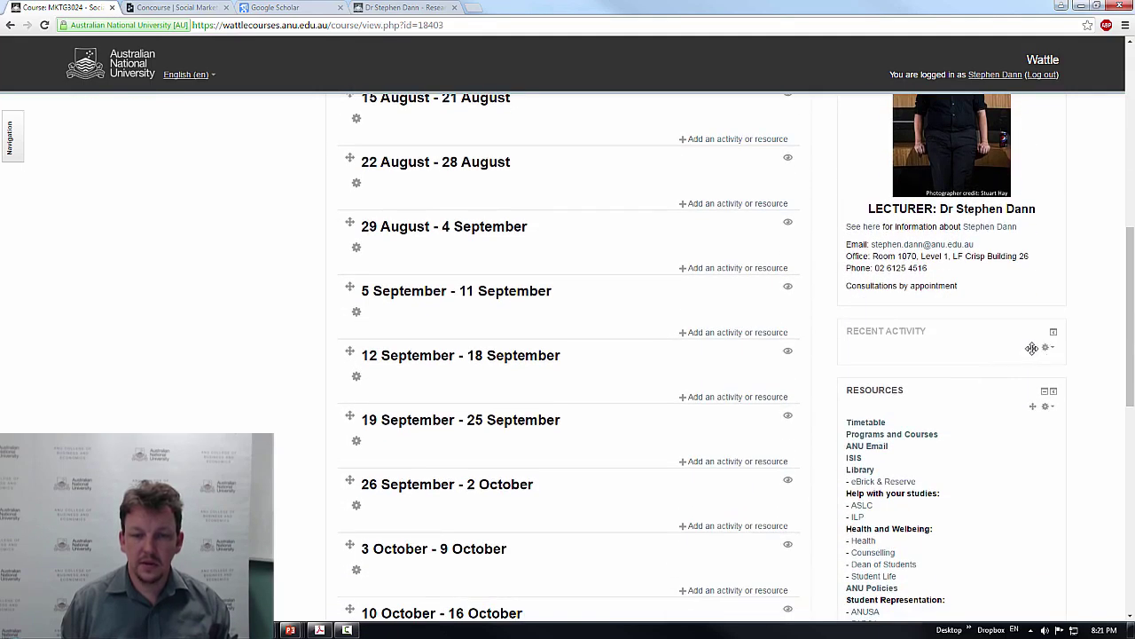
left_click_drag(1032, 347, 1019, 431)
Hide the Evaluations (SELT) block on the course page
scroll(1029, 461, "down", 6)
scroll(1030, 461, "down", 1)
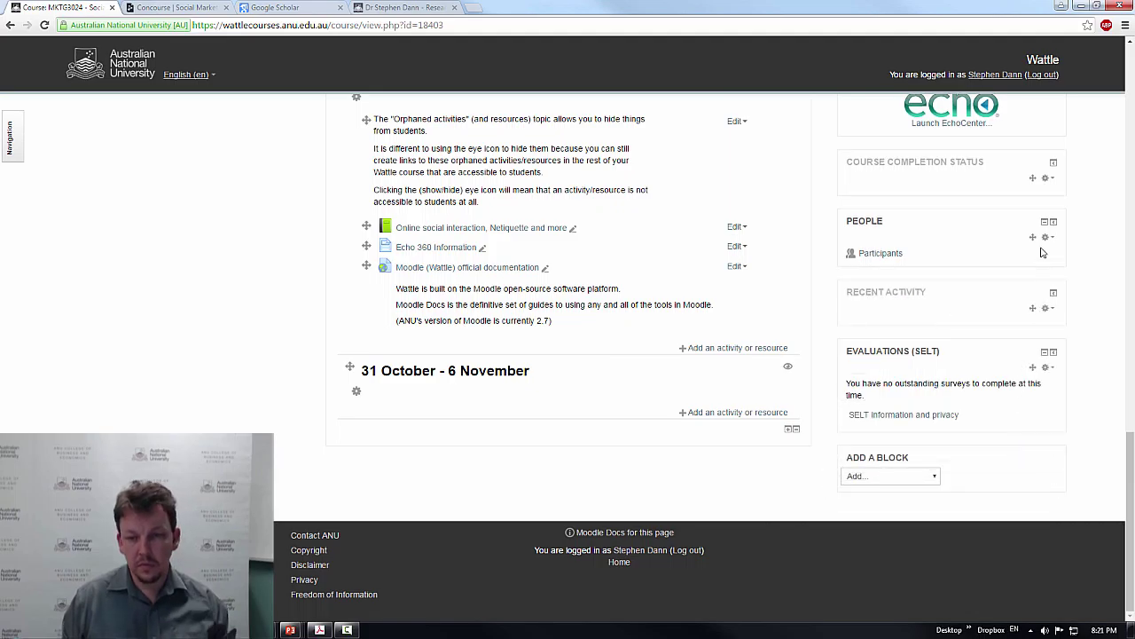
left_click(1047, 367)
left_click(1005, 405)
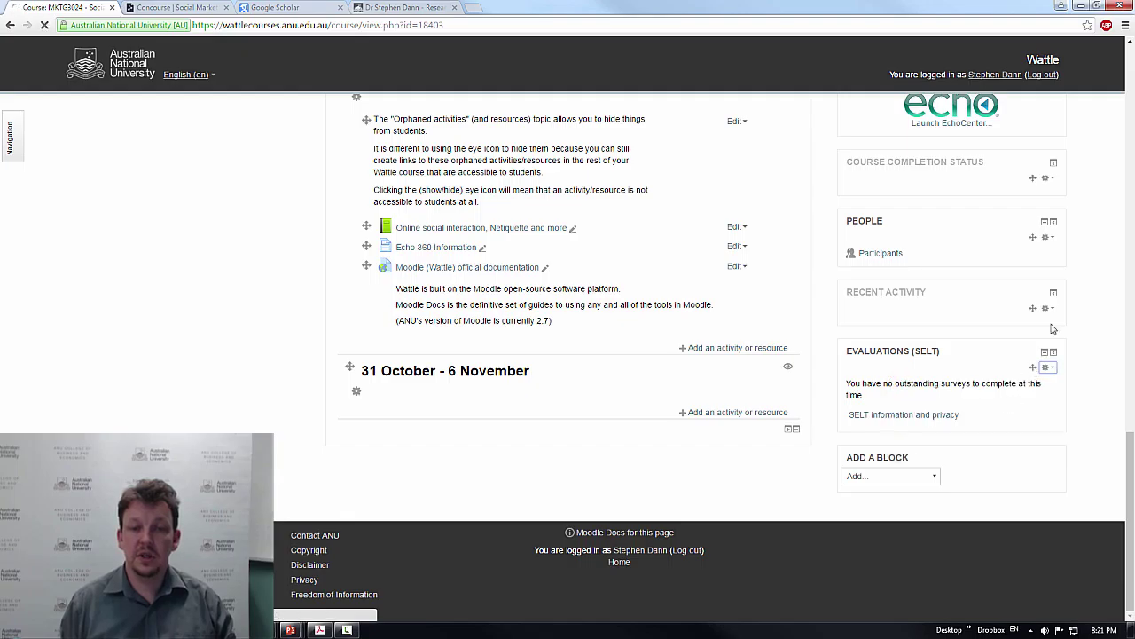
scroll(1056, 417, "down", 10)
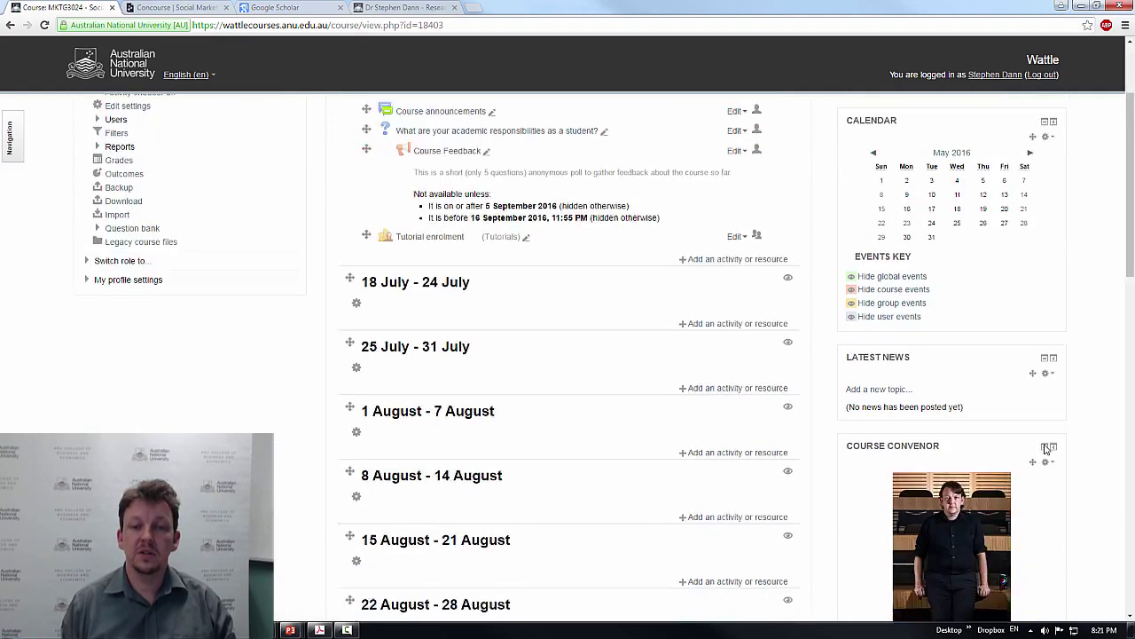
Open the configuration of the Echo360 EchoCenter block, look over its placement settings, and leave without saving
scroll(1045, 408, "down", 4)
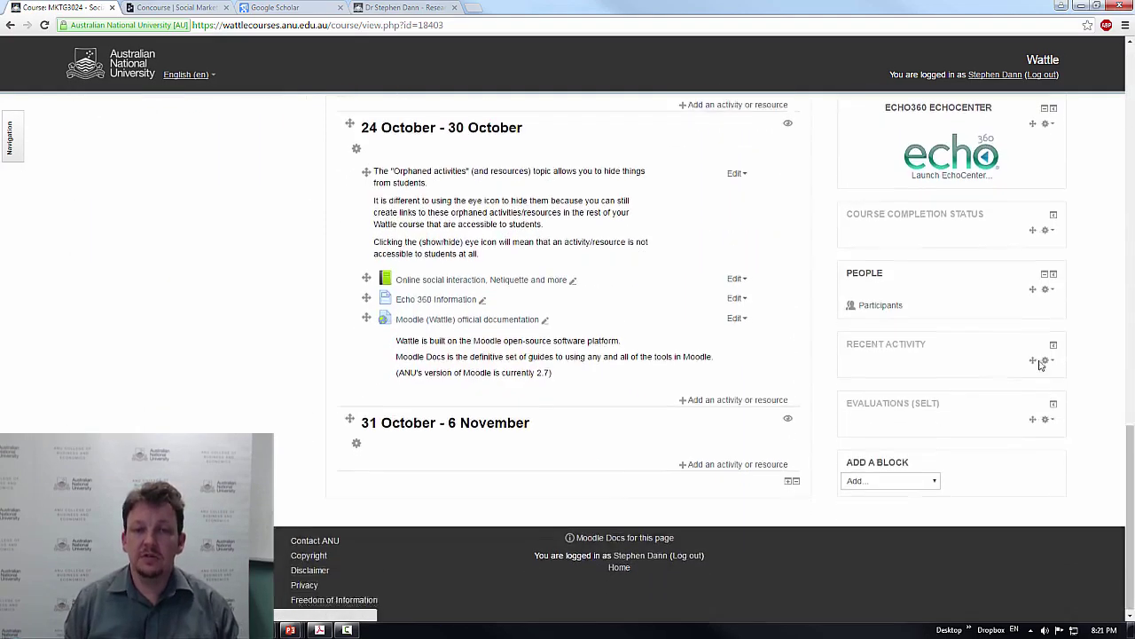
scroll(1044, 355, "up", 3)
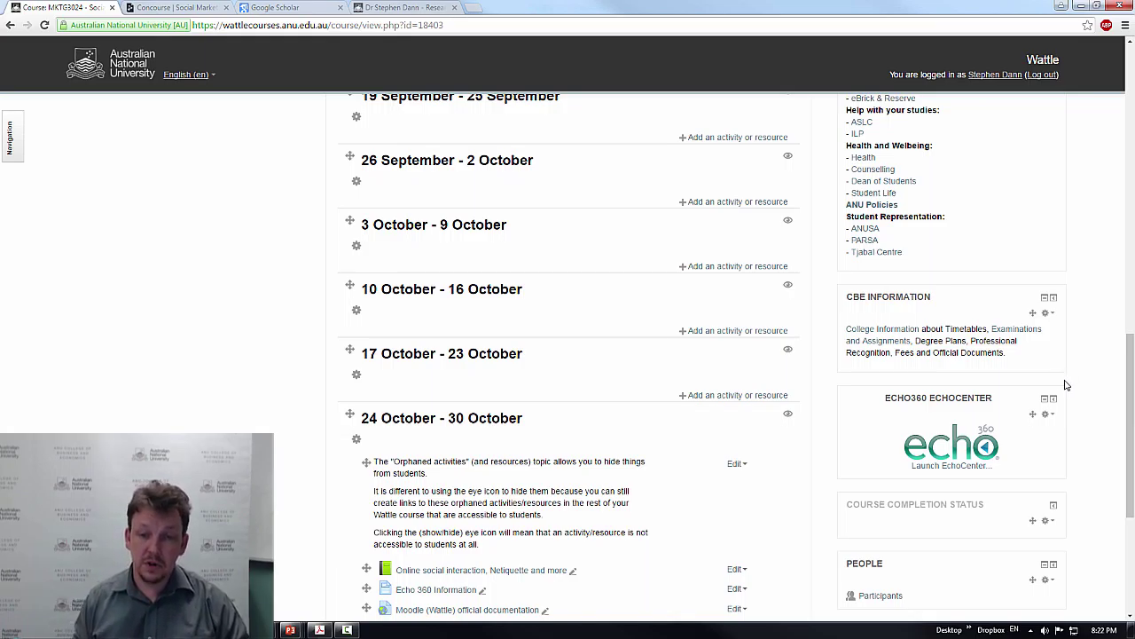
left_click(1047, 414)
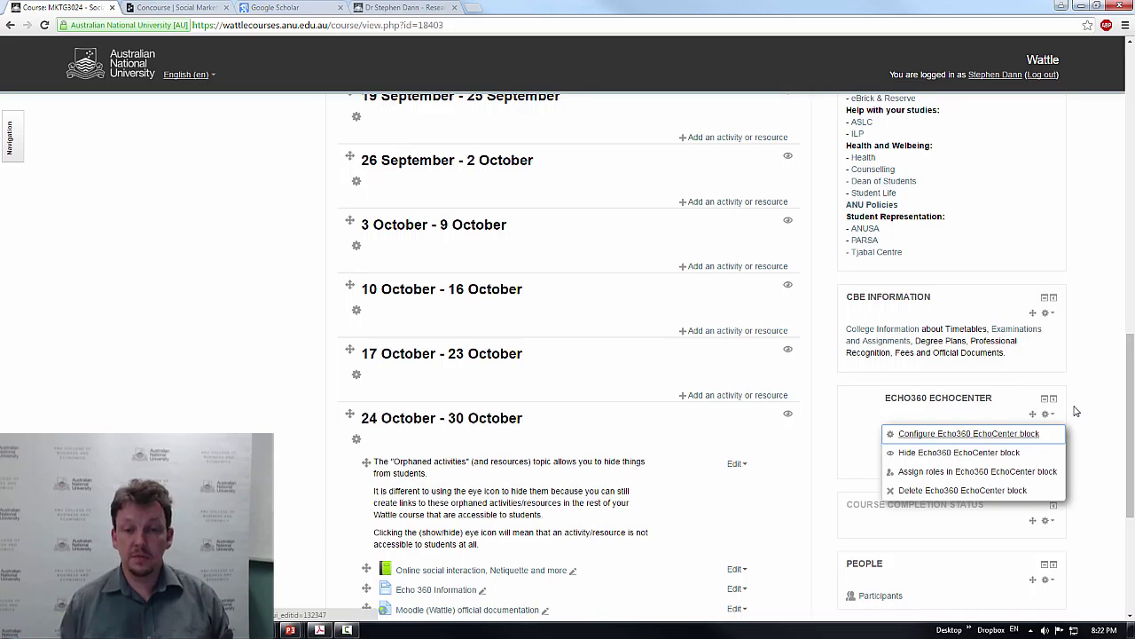
left_click(1076, 410)
left_click(1046, 414)
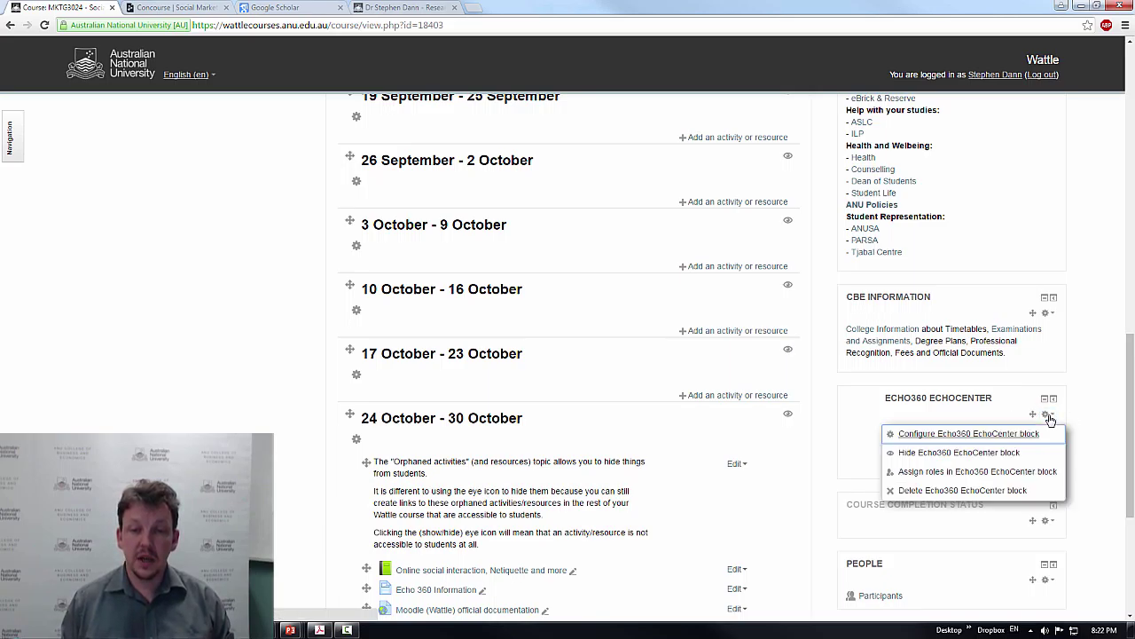
left_click(1005, 434)
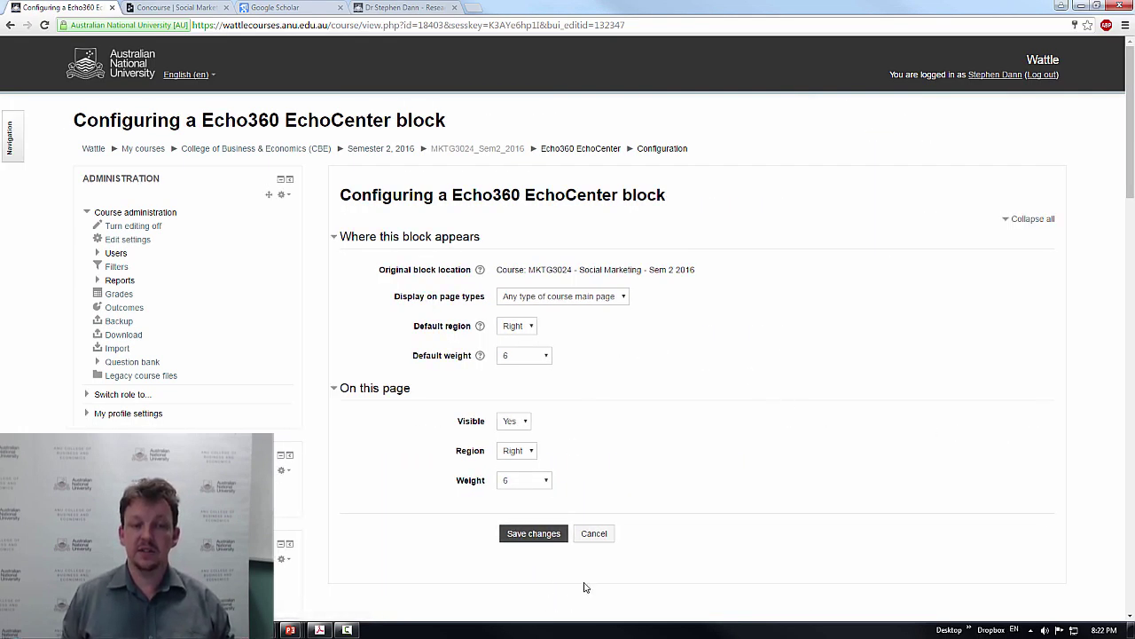
left_click(592, 534)
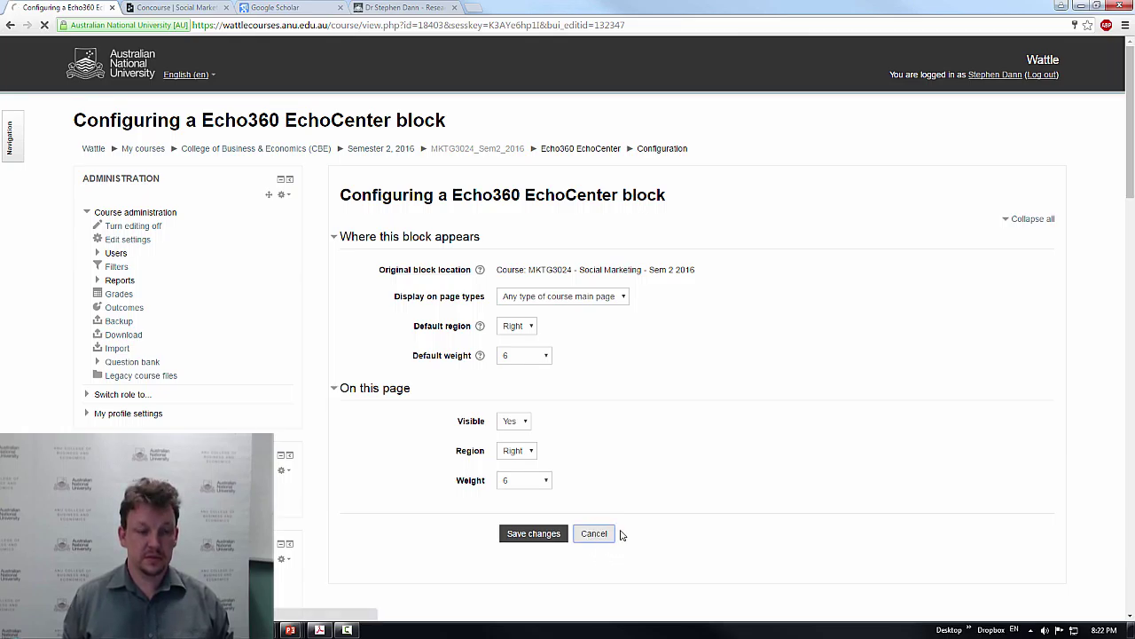
Open the course participants list from the People block
scroll(922, 479, "down", 3)
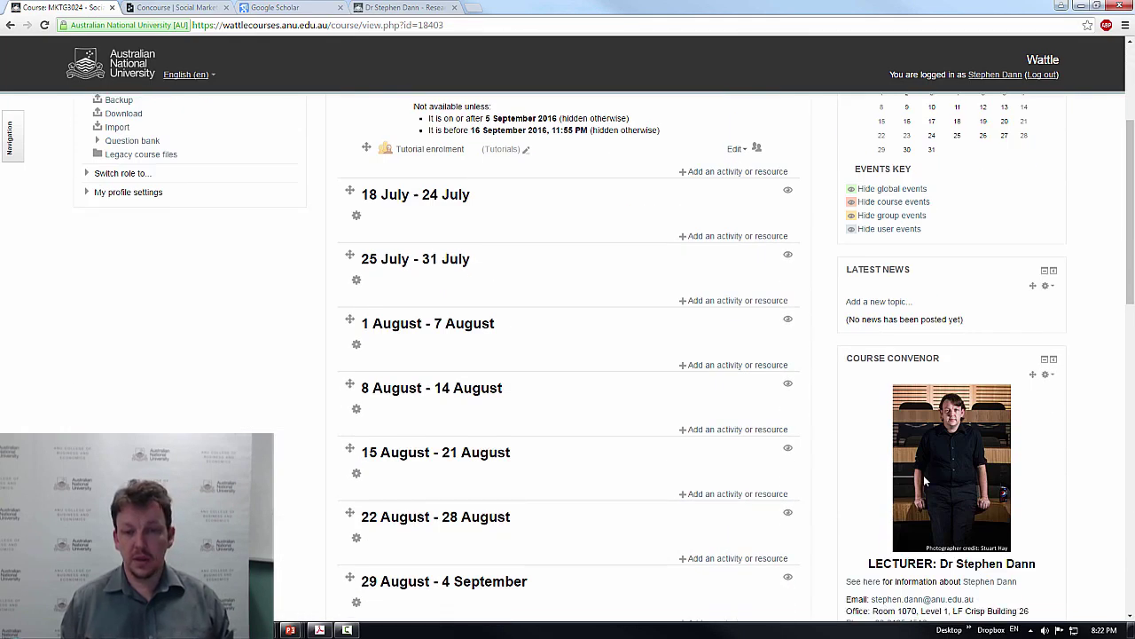
scroll(923, 476, "down", 10)
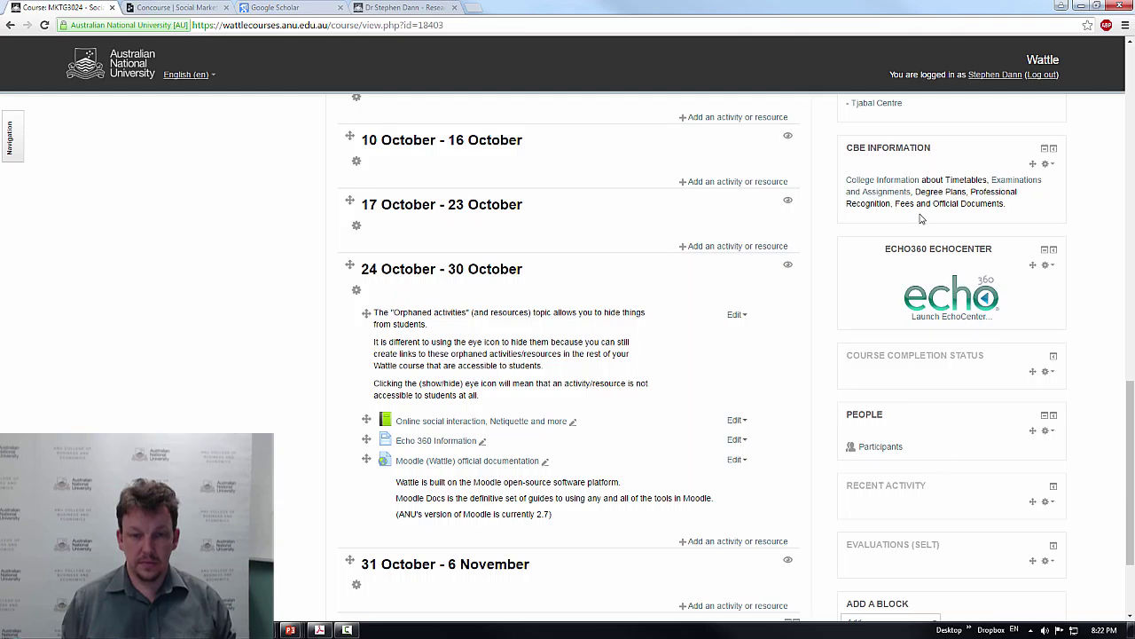
scroll(930, 470, "down", 3)
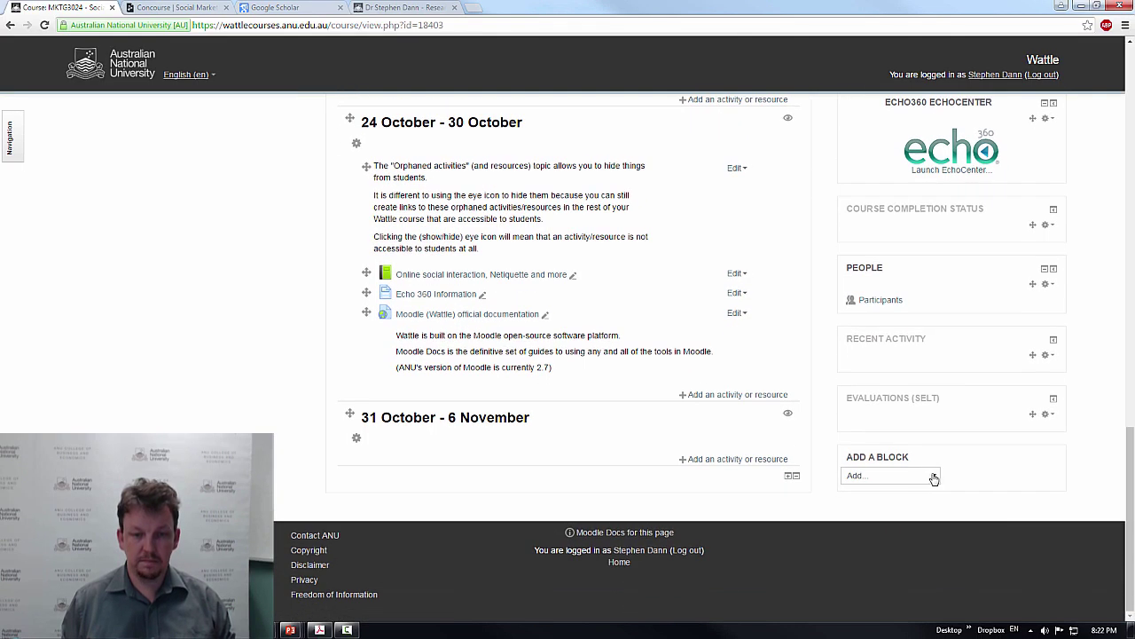
left_click(1049, 285)
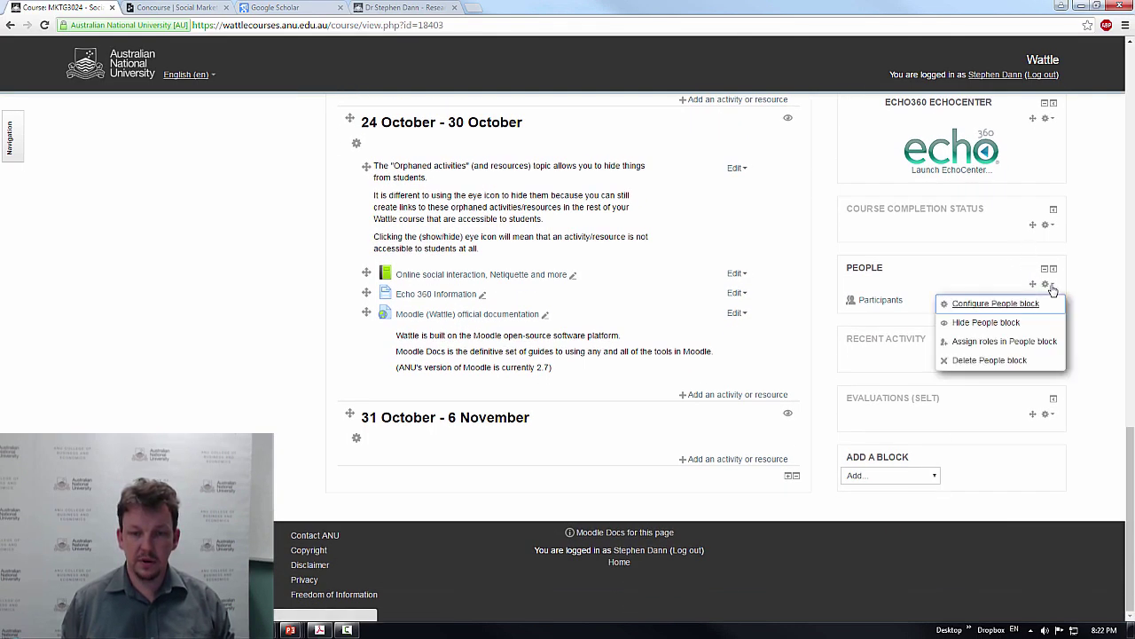
left_click(887, 304)
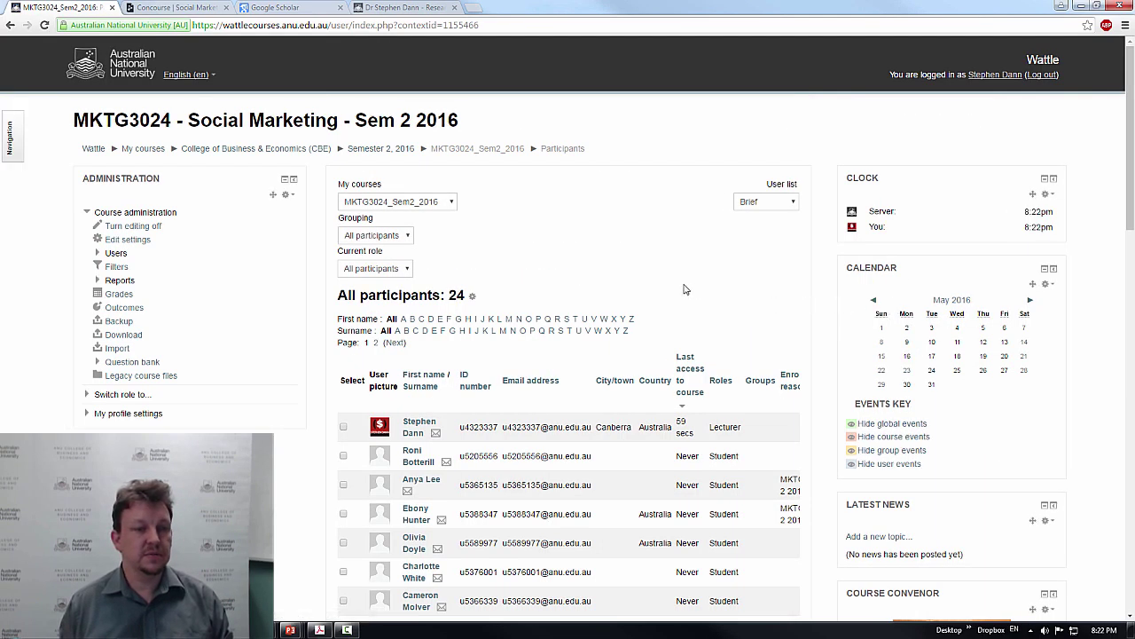
Look at the bulk actions offered for selected users beneath the participants list, without choosing any
scroll(422, 292, "down", 15)
scroll(446, 287, "up", 2)
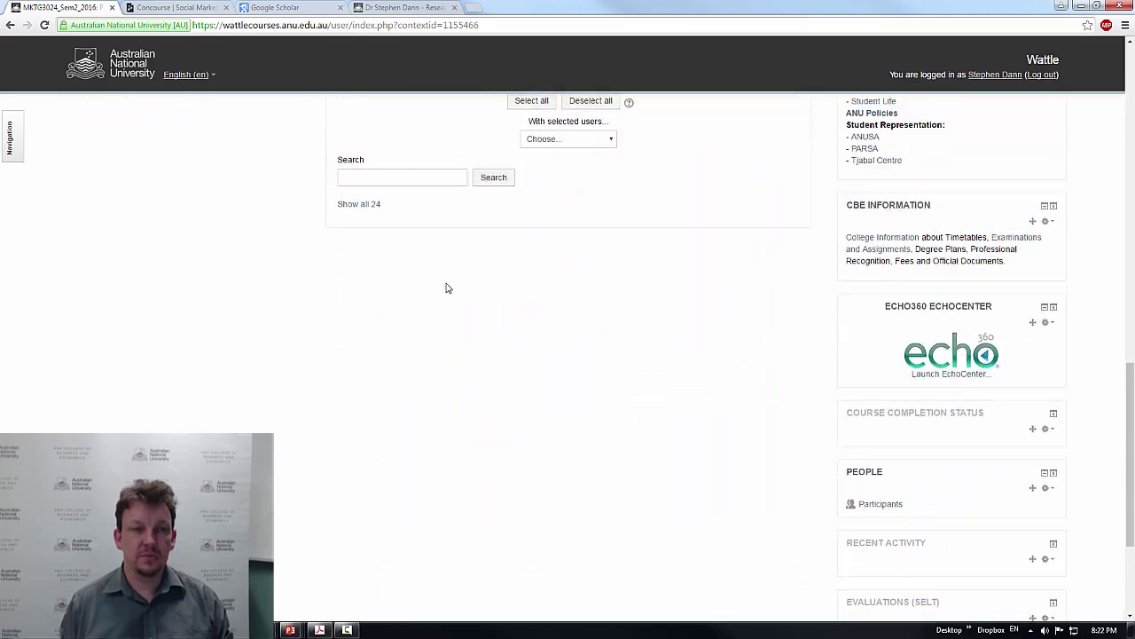
left_click(555, 198)
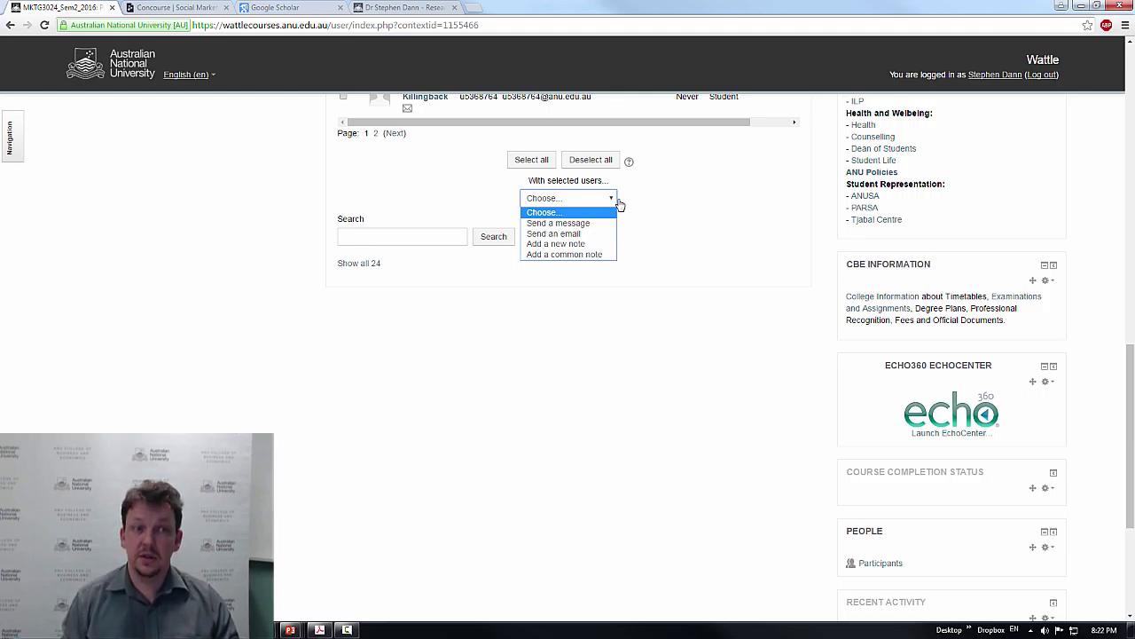
scroll(619, 204, "down", 1)
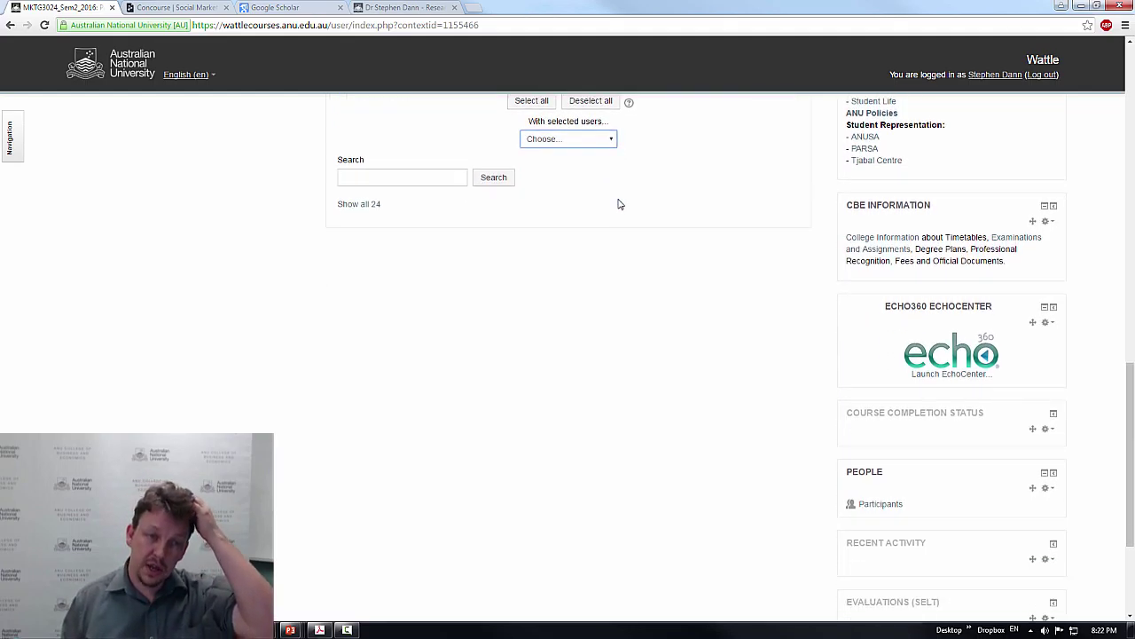
left_click(604, 142)
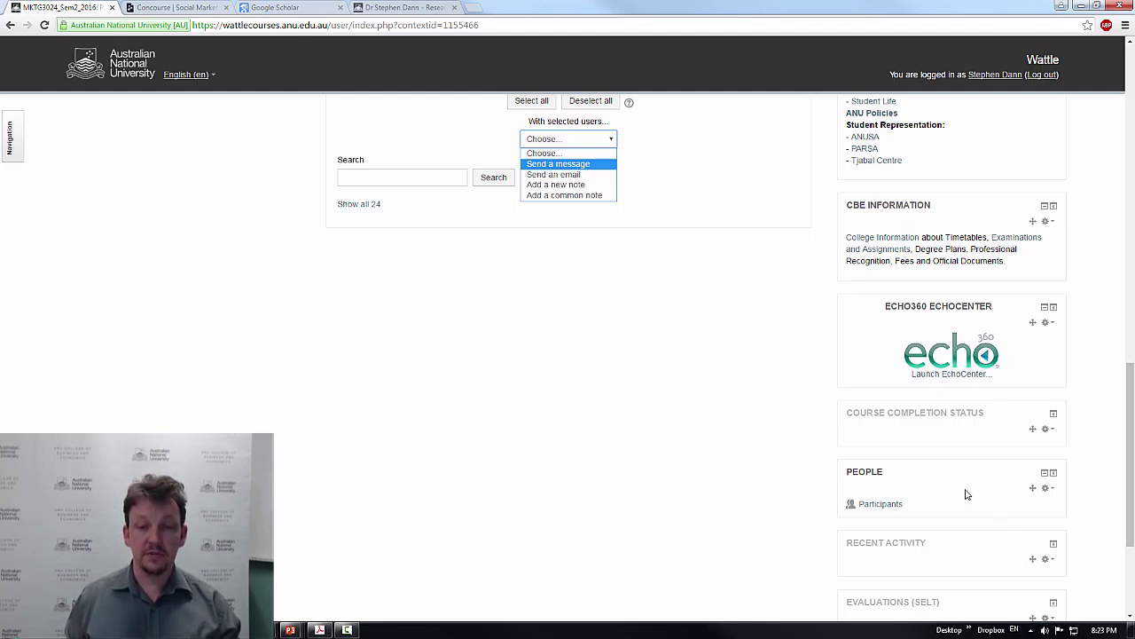
left_click(760, 489)
Return to the MKTG3024_Sem2_2016 course page and review the order of its side blocks from Clock down to Evaluations (SELT)
scroll(760, 510, "down", 3)
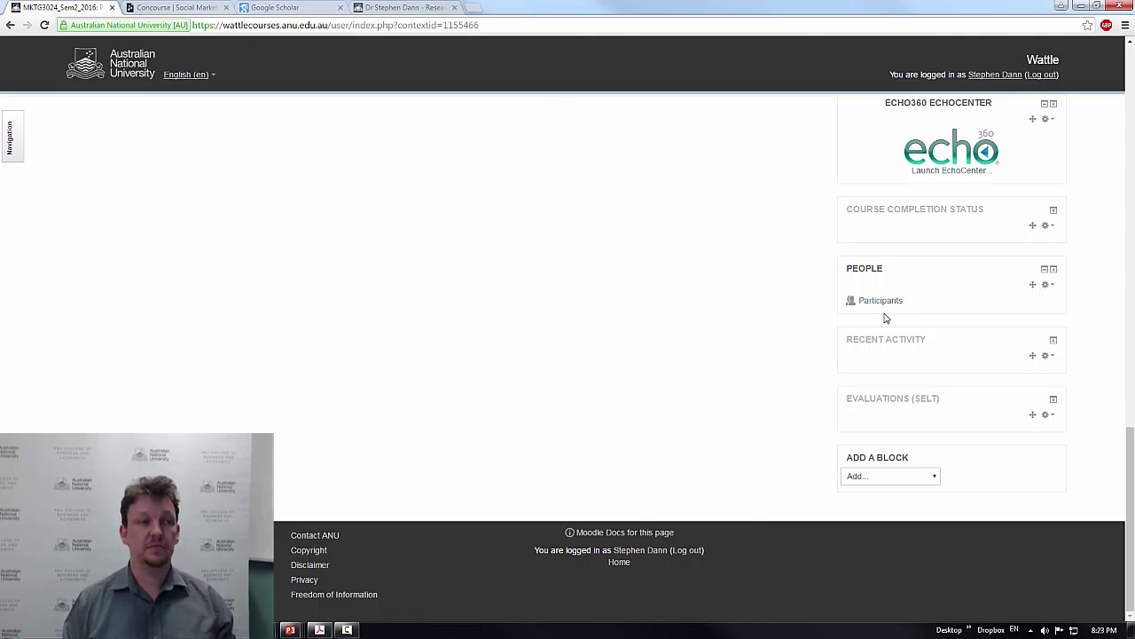
scroll(798, 298, "up", 10)
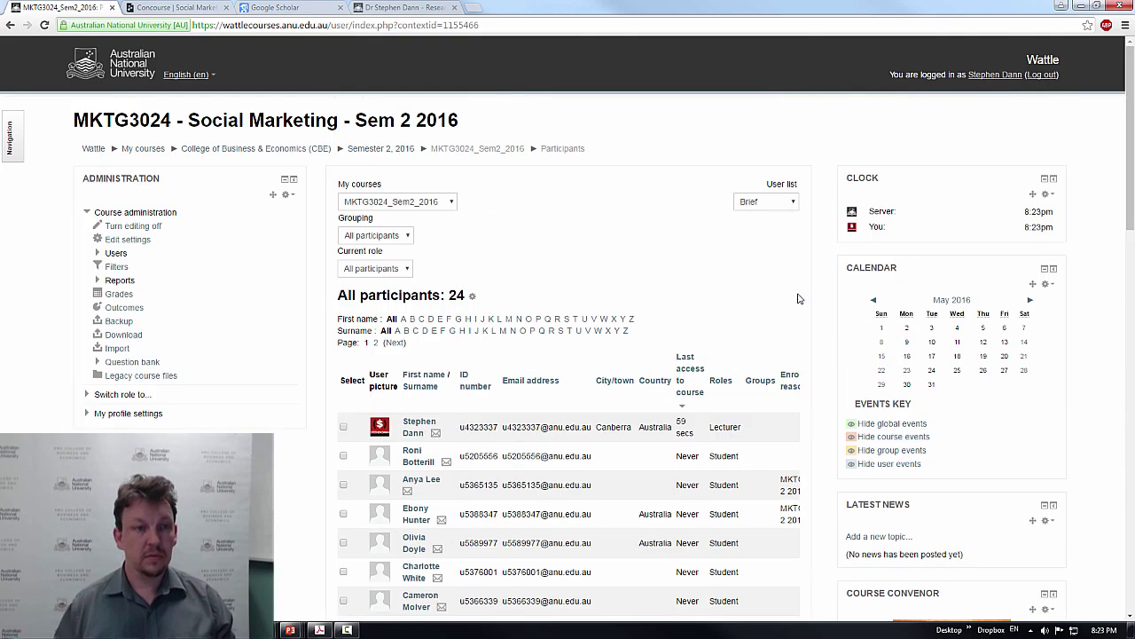
left_click(476, 148)
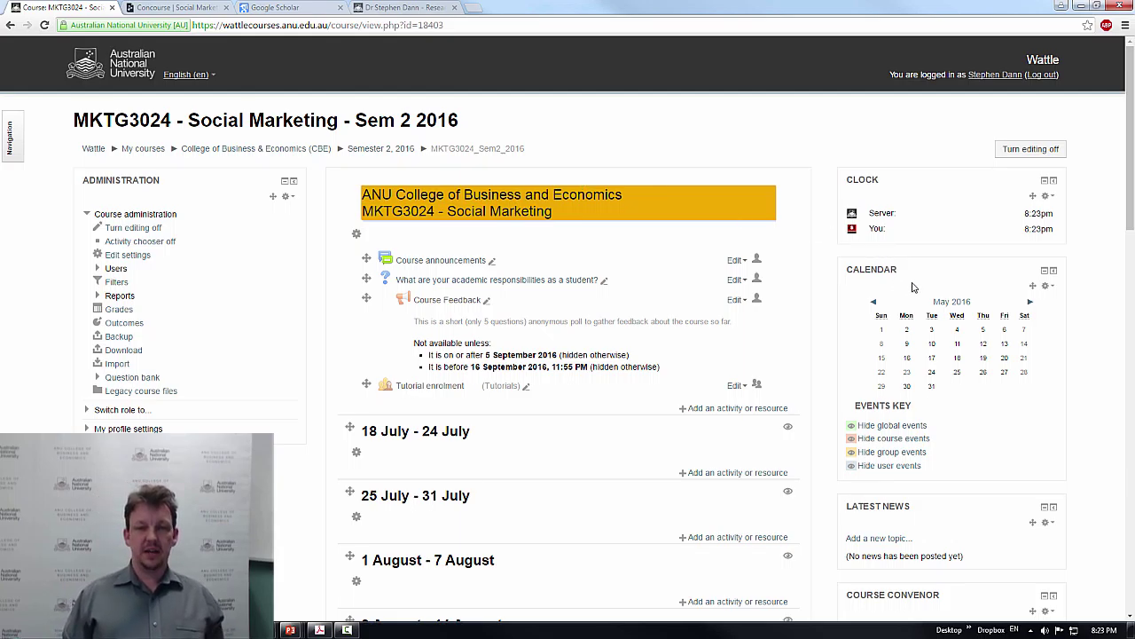
scroll(892, 286, "down", 3)
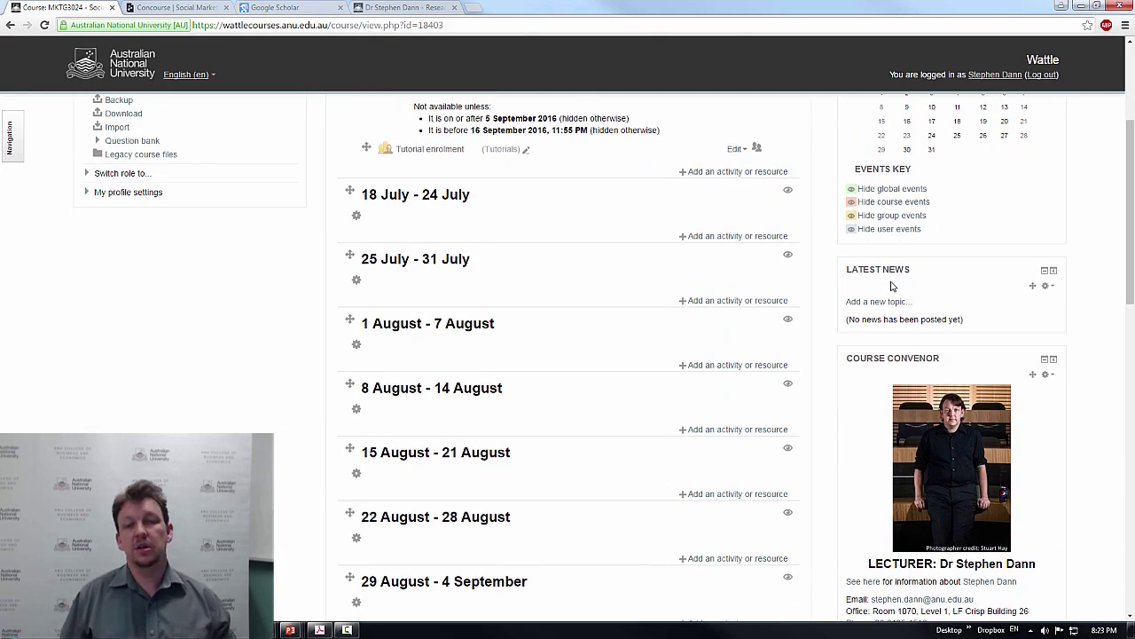
scroll(893, 284, "down", 5)
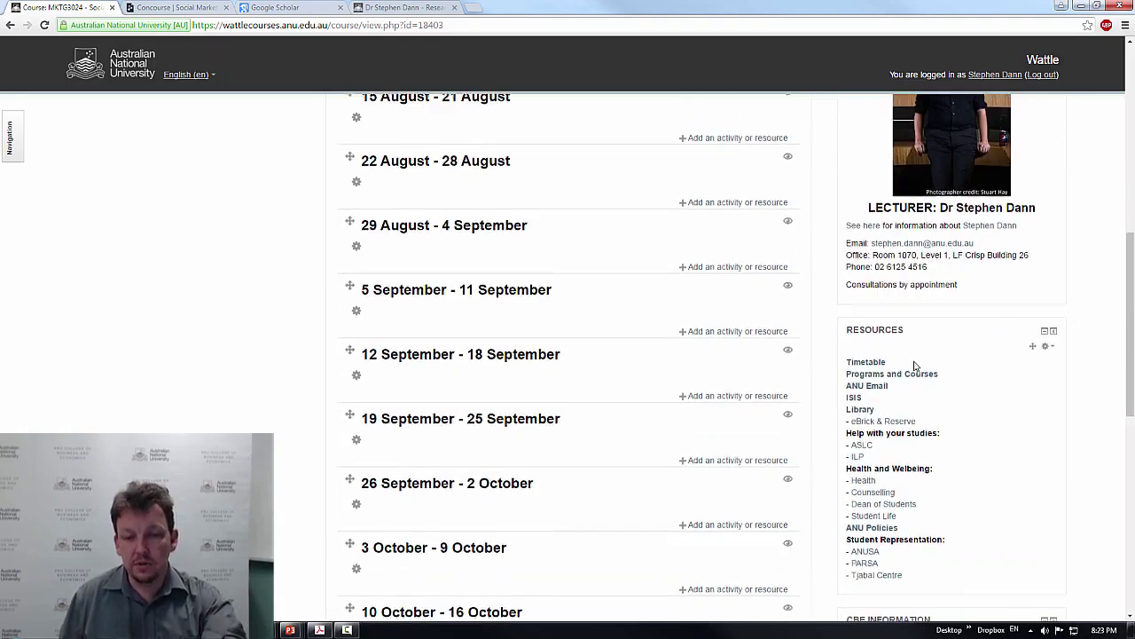
scroll(917, 363, "down", 3)
scroll(914, 346, "down", 1)
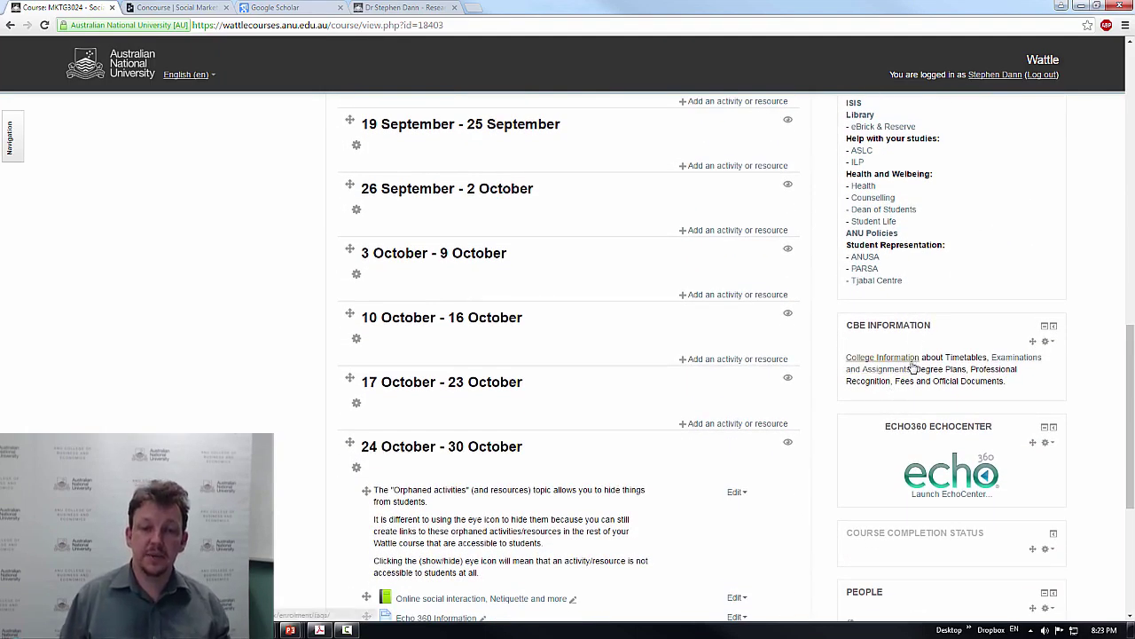
scroll(911, 370, "down", 2)
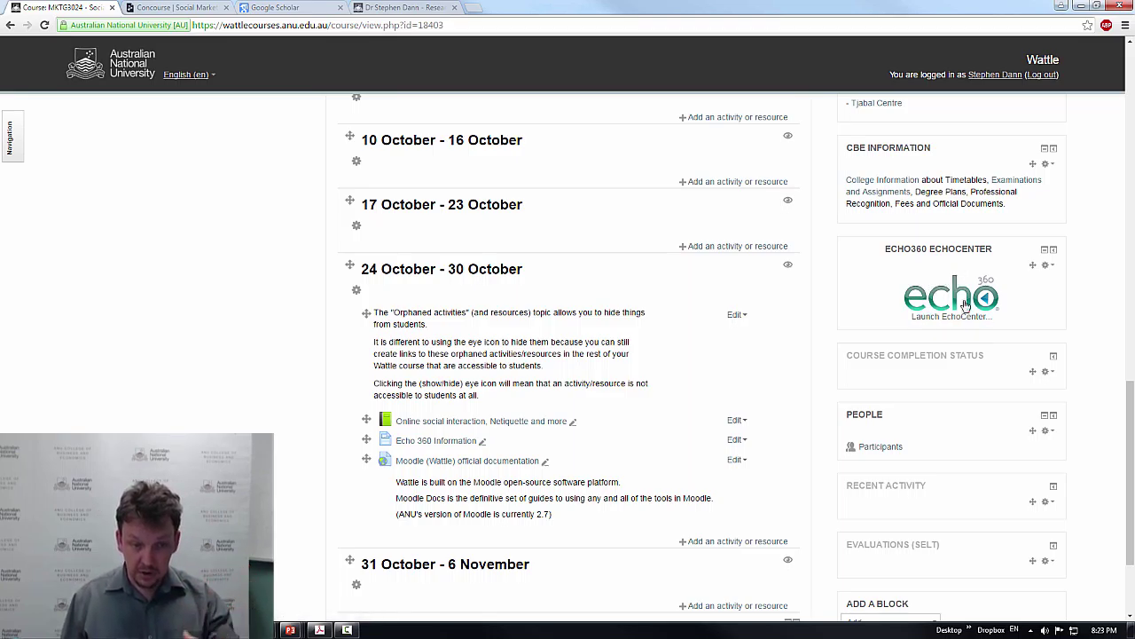
scroll(973, 350, "up", 10)
scroll(973, 353, "up", 1)
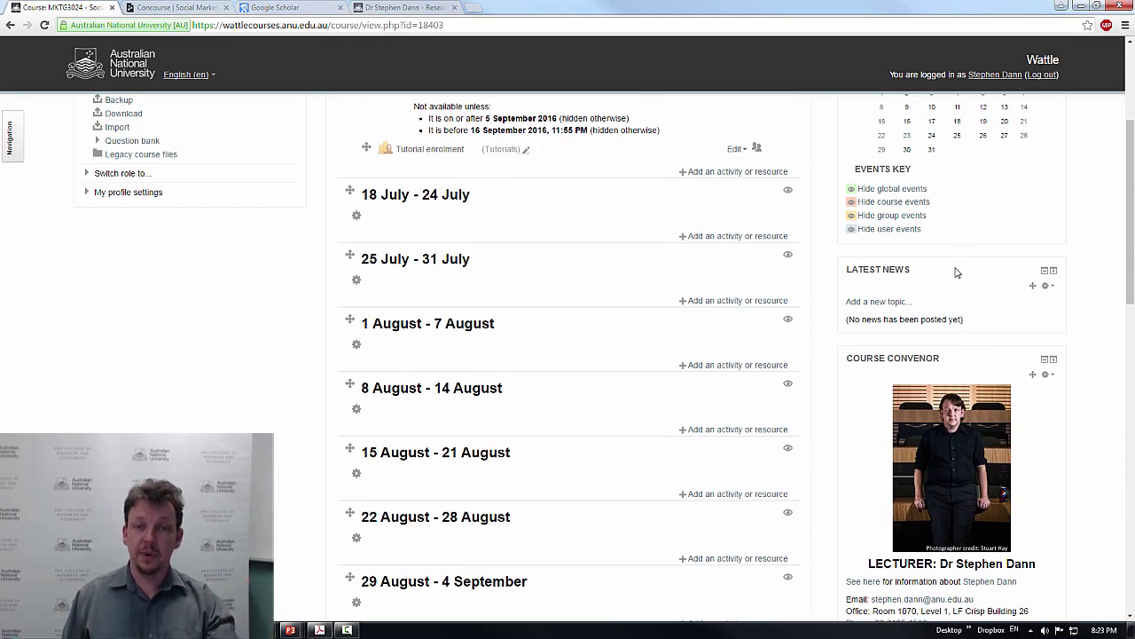
Move the empty last weekly section above the one holding the orphaned activities, and hide the orphaned-activities section from students
scroll(946, 409, "down", 13)
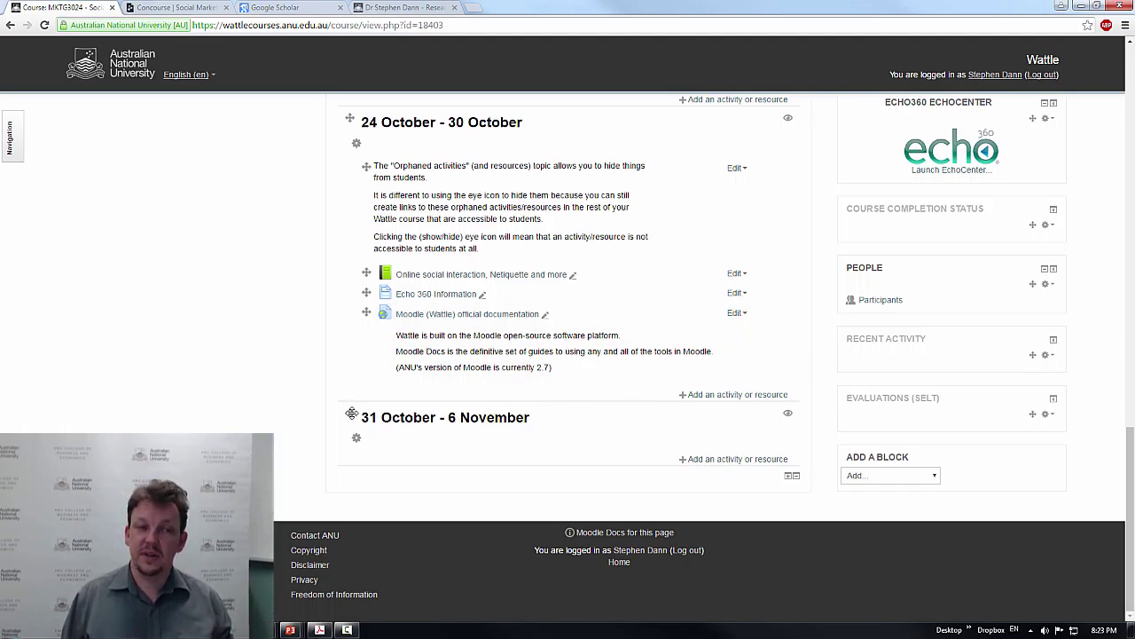
left_click(351, 413)
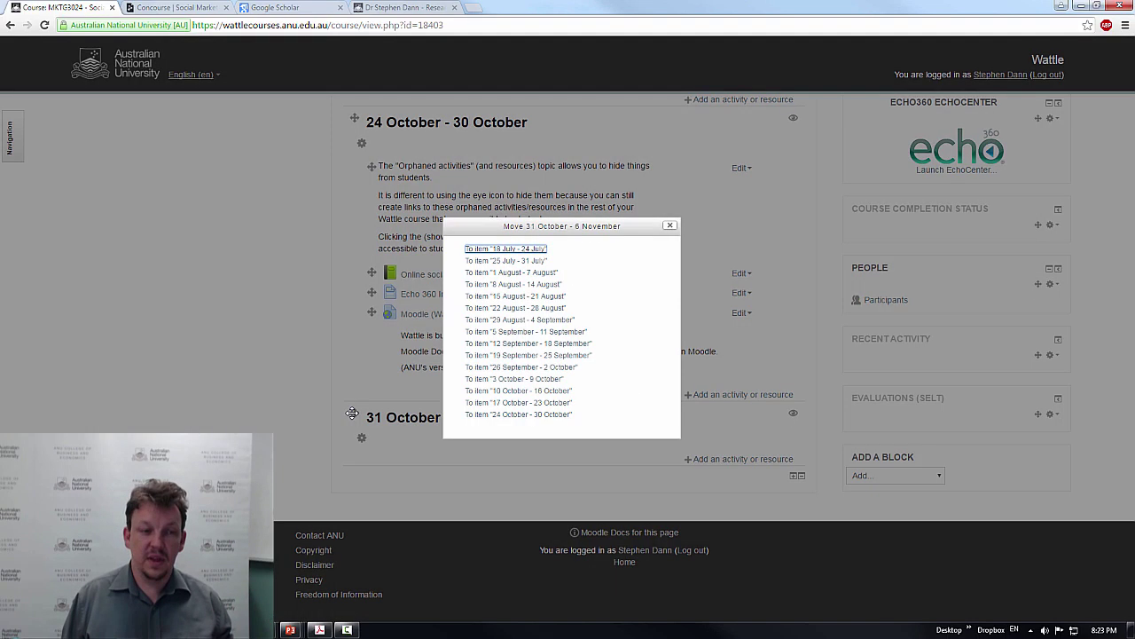
left_click(670, 228)
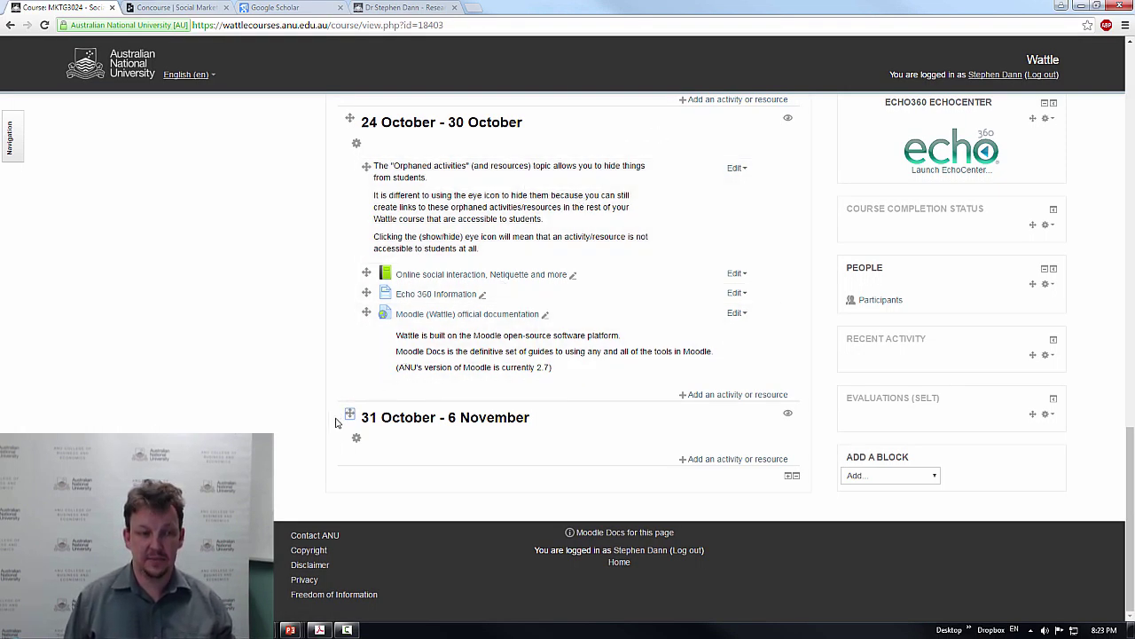
left_click_drag(350, 414, 567, 144)
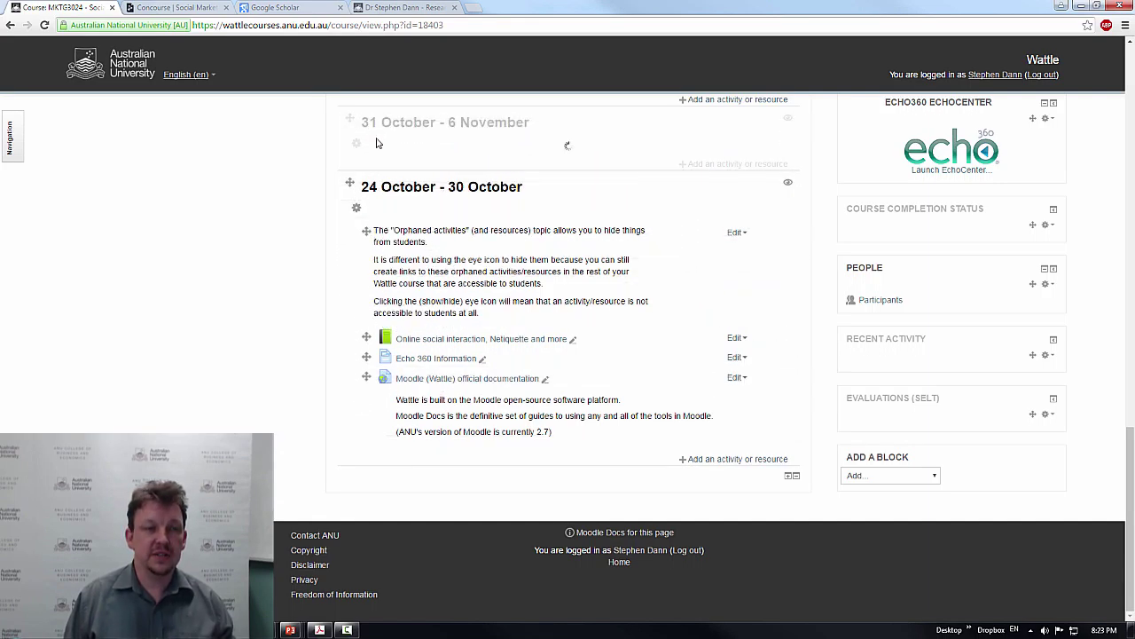
left_click(788, 183)
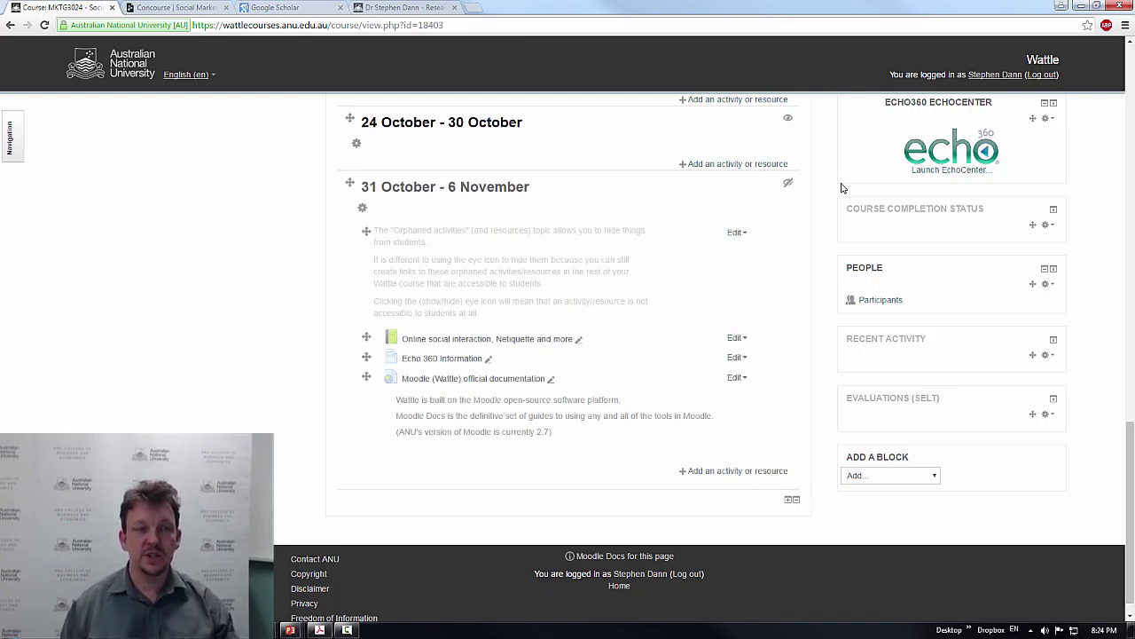
scroll(654, 248, "up", 2)
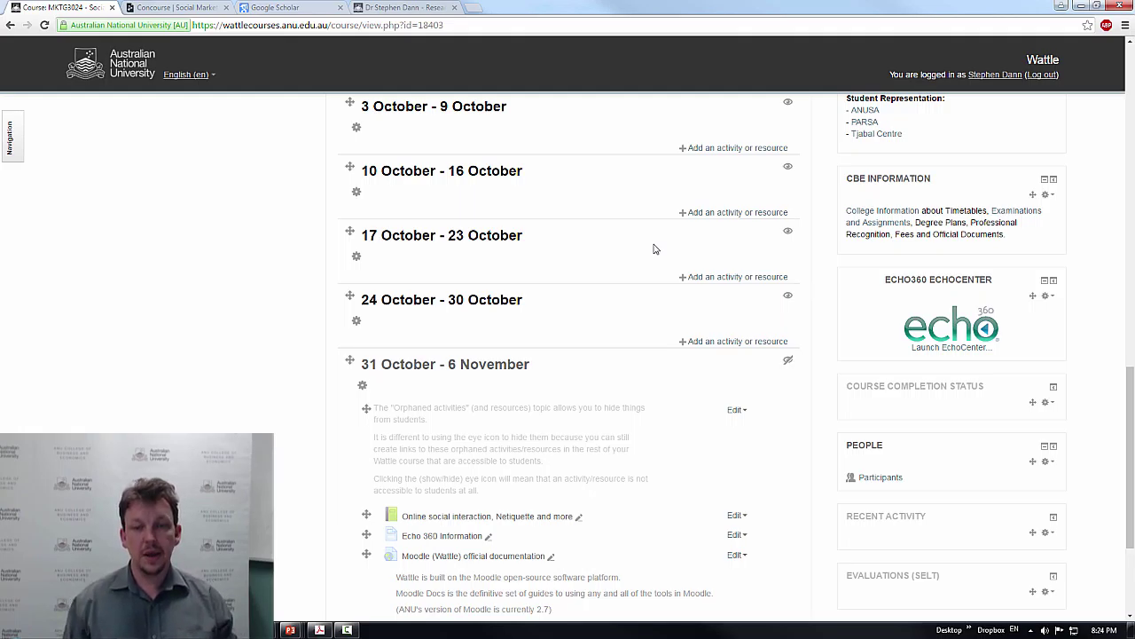
scroll(654, 249, "down", 3)
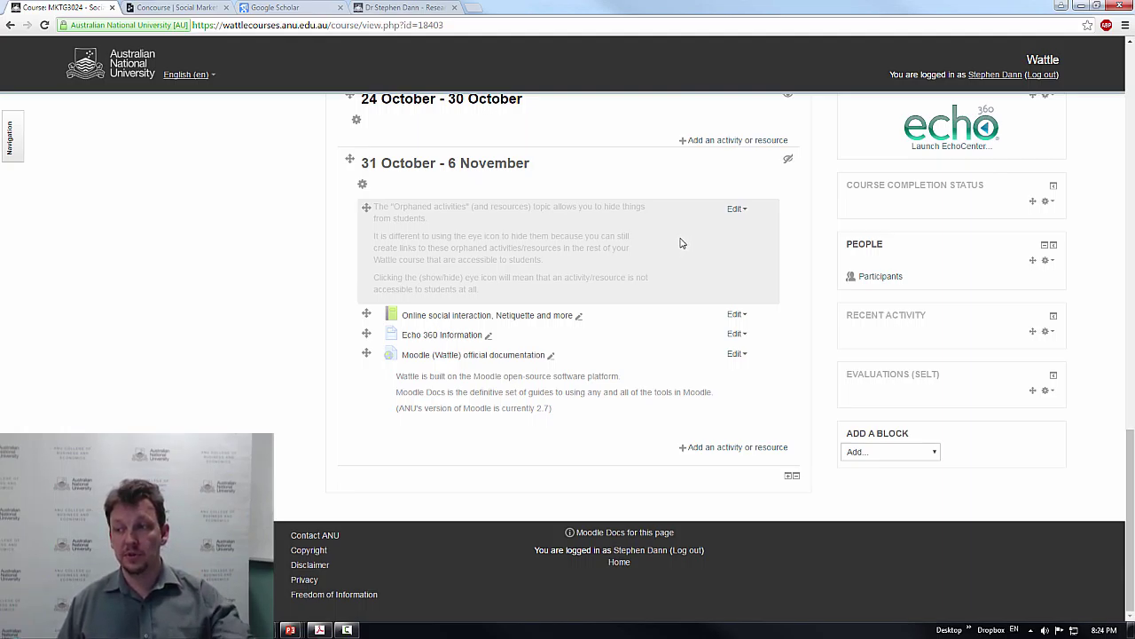
scroll(662, 282, "up", 3)
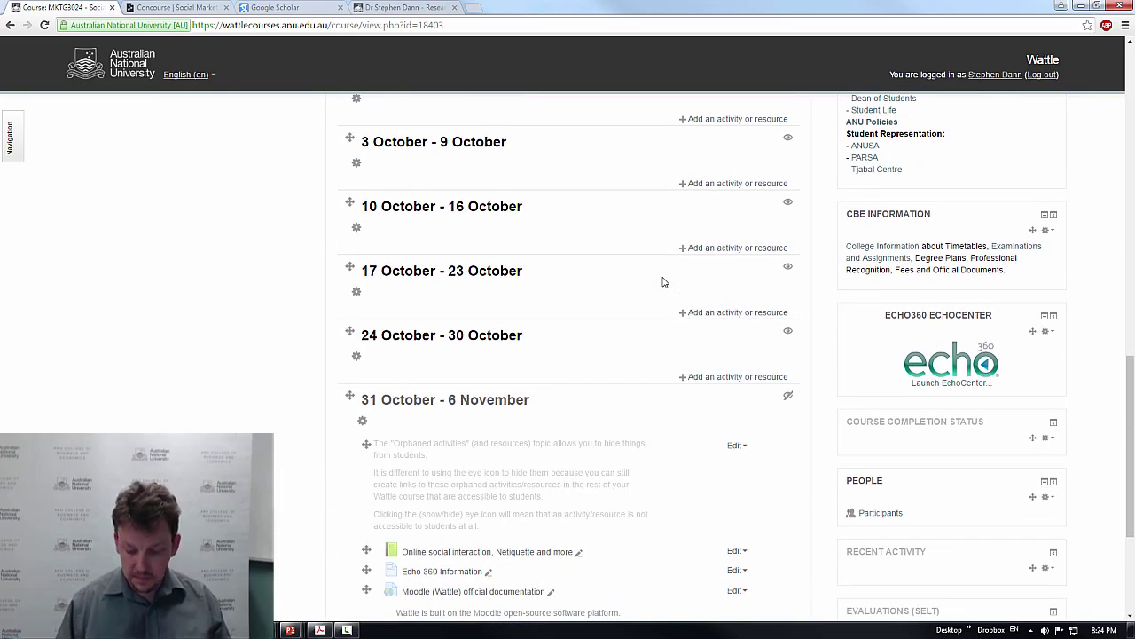
Copy the Week 1 topic, Domain of Social Marketing, from the schedule in the Concourse syllabus
scroll(662, 282, "up", 10)
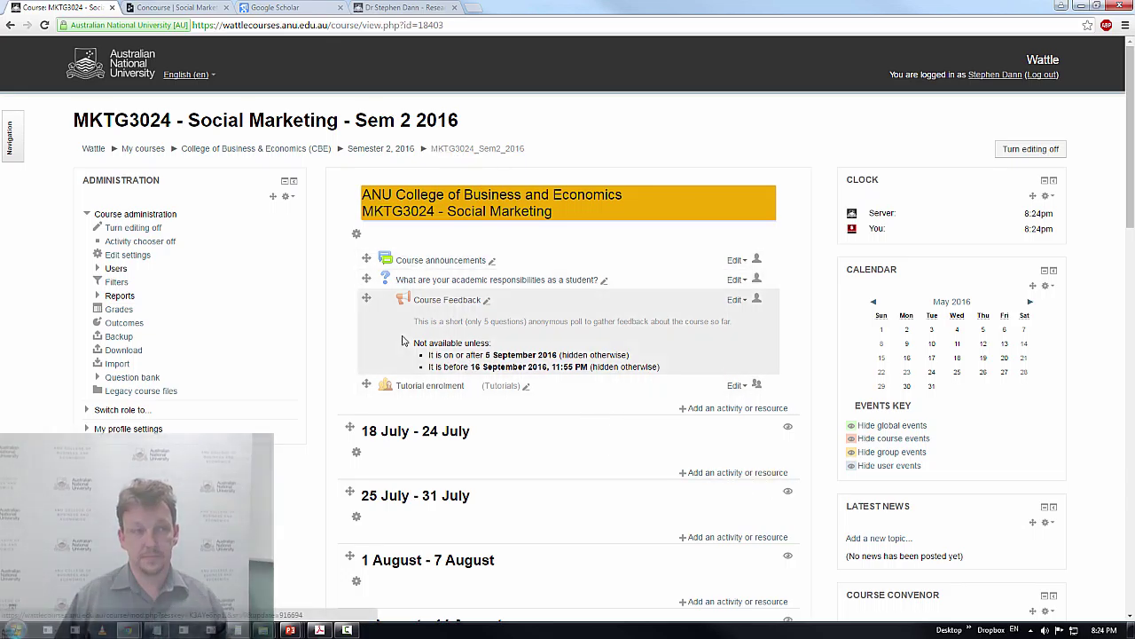
left_click(156, 7)
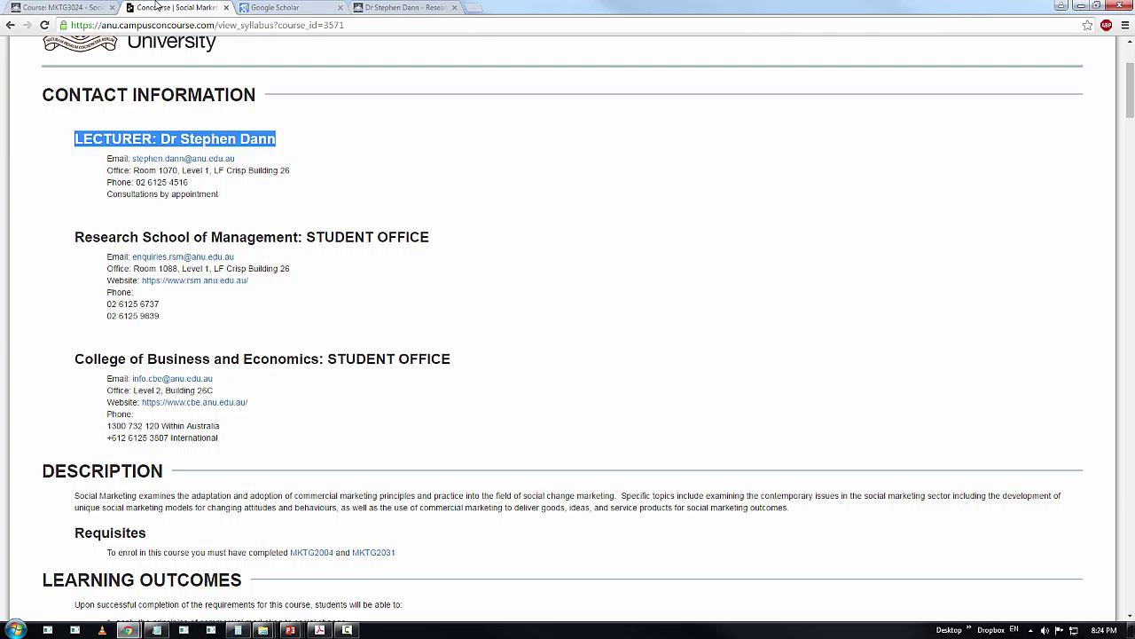
scroll(507, 335, "down", 5)
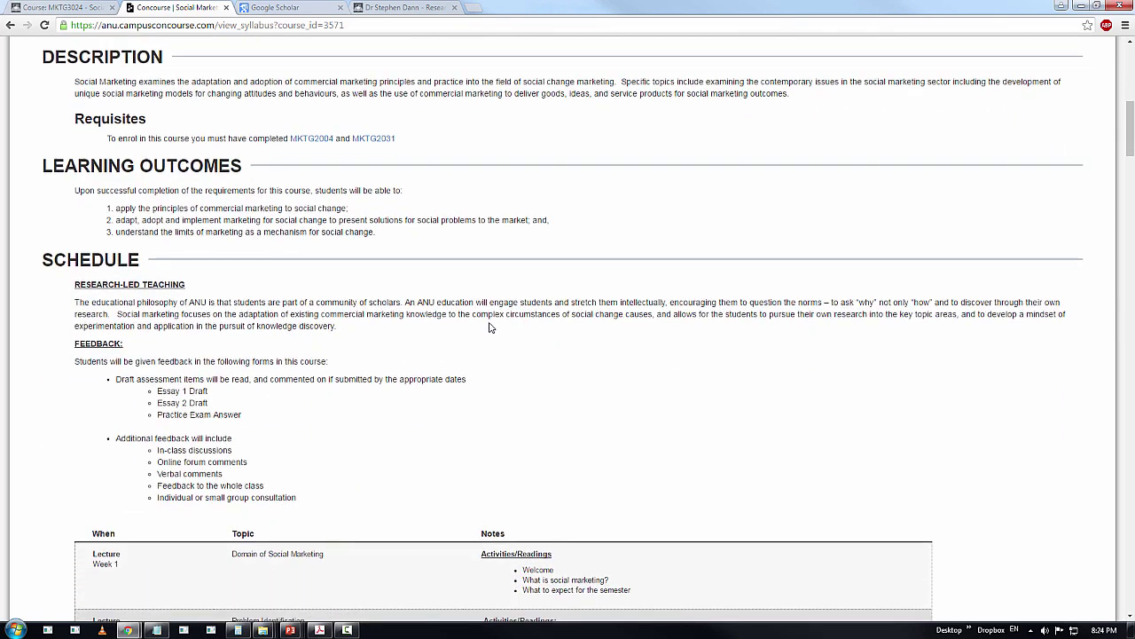
scroll(488, 328, "down", 2)
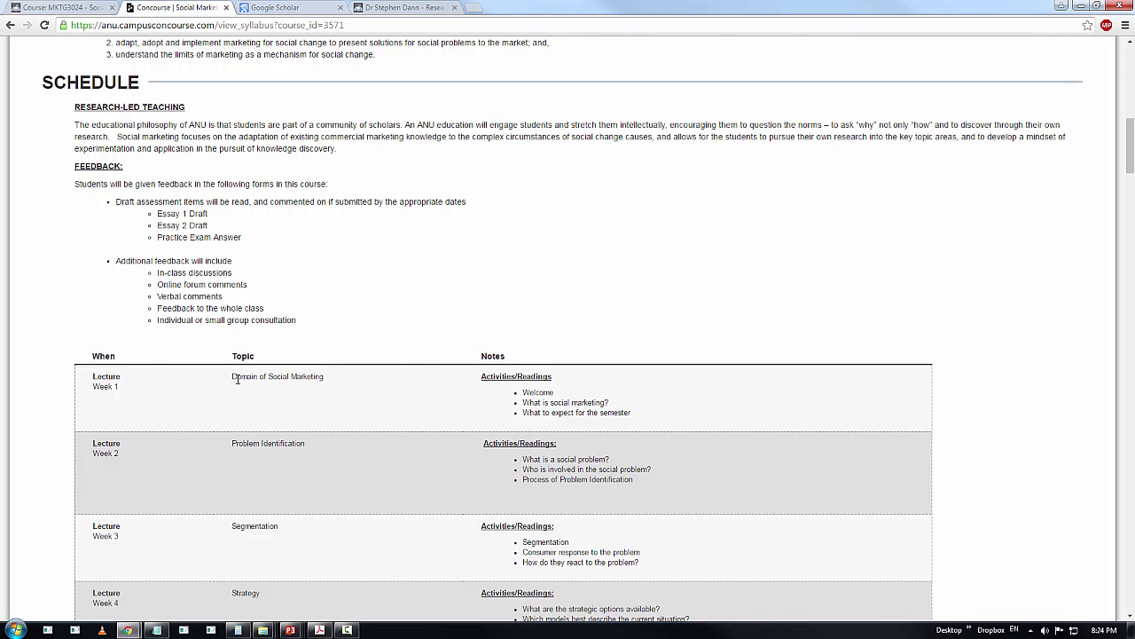
left_click_drag(231, 376, 307, 377)
key("ctrl+c")
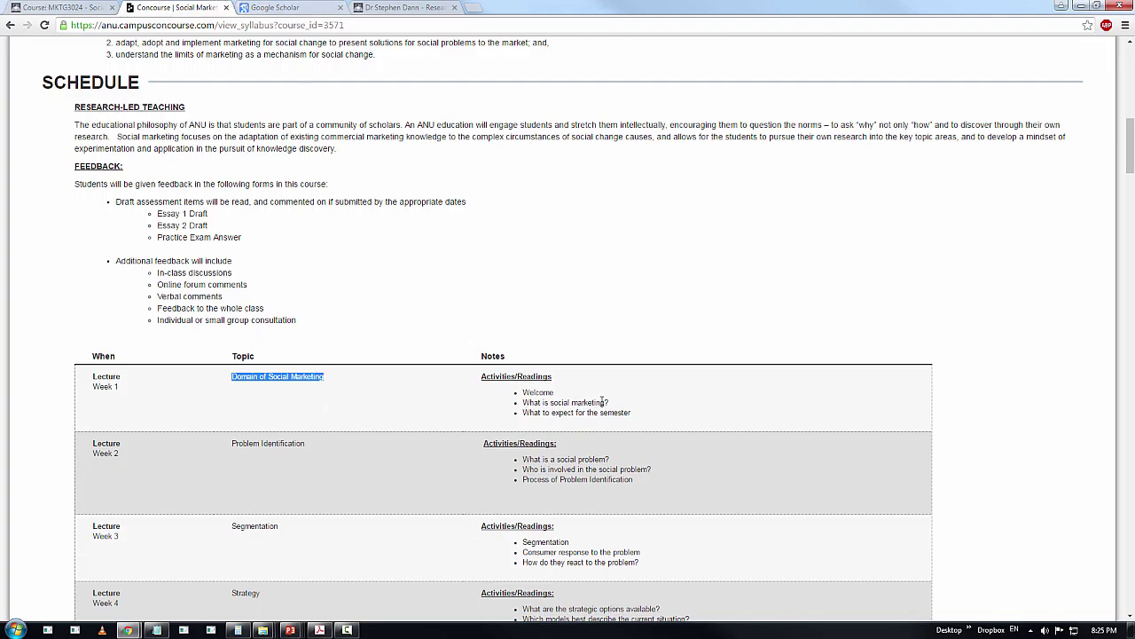
Open the 18 July - 24 July section of the Wattle course for editing, disable its default name and enter Week 01
left_click(78, 7)
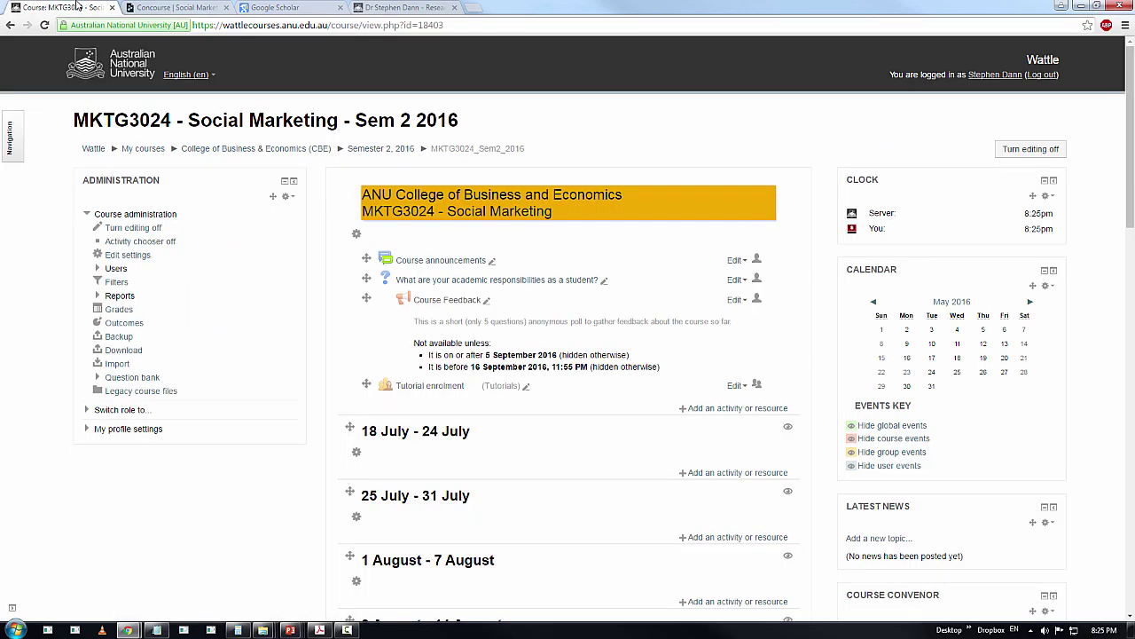
left_click(357, 454)
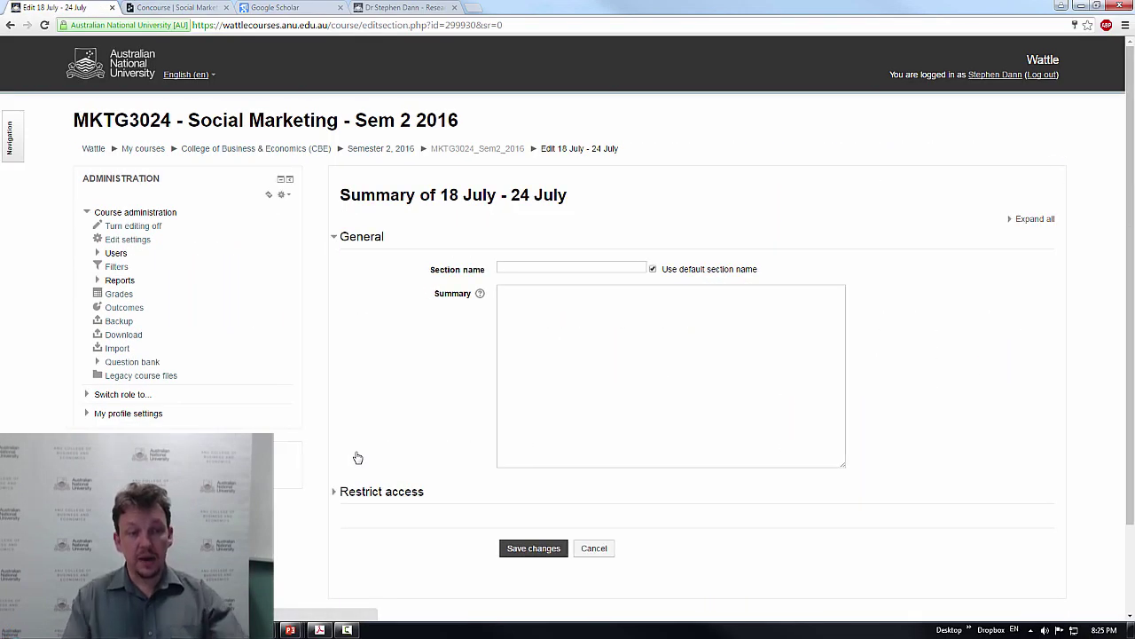
left_click(653, 270)
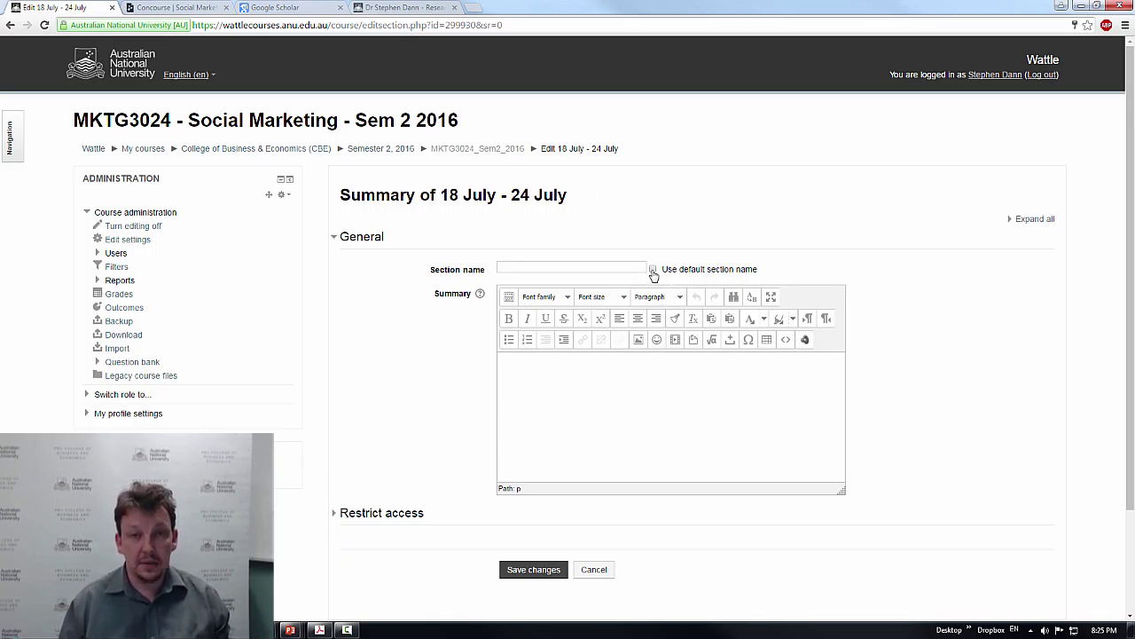
left_click(627, 269)
type("Week 9")
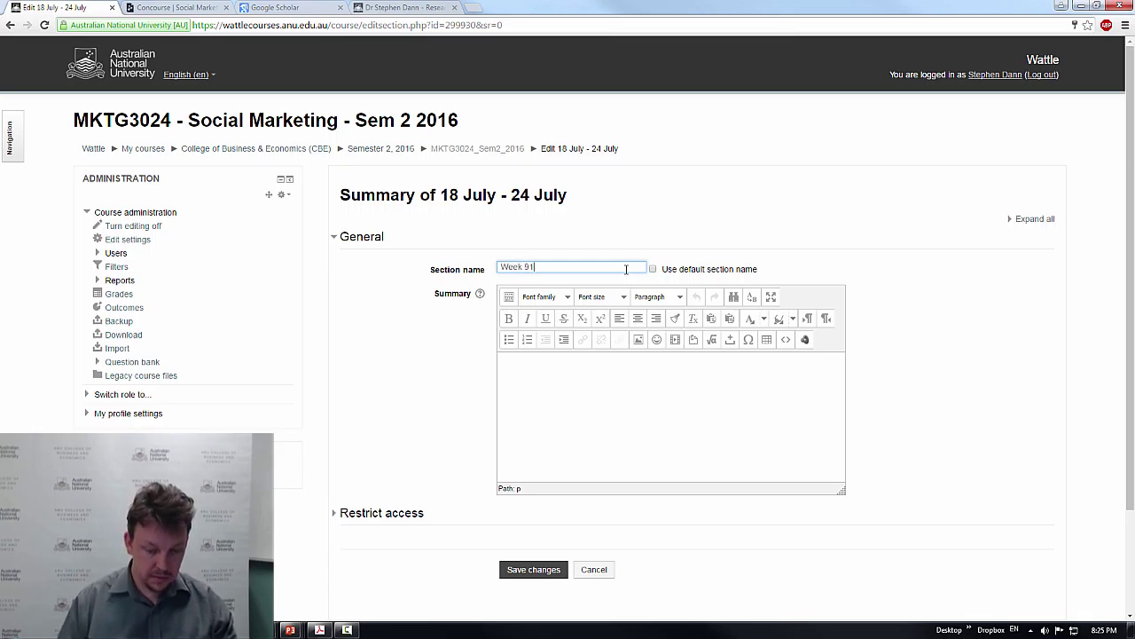
type("1")
key("BackSpace")
key("BackSpace")
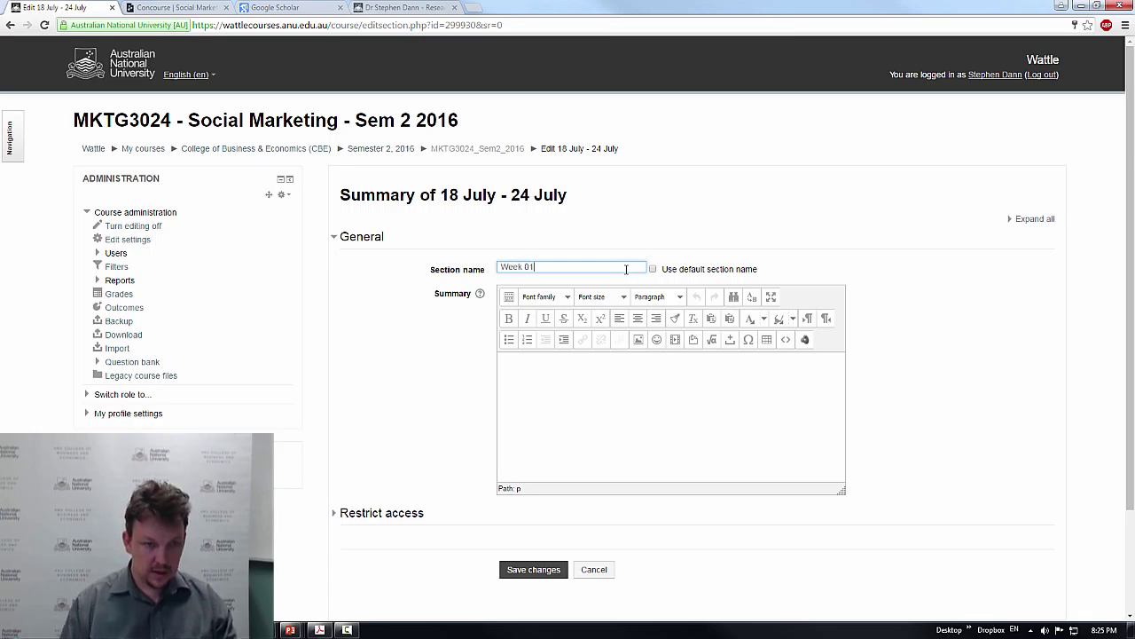
Paste the copied topic, Domain of Social Marketing, into the section summary and append it to the section name after Week 01
left_click(607, 383)
key("ctrl+v")
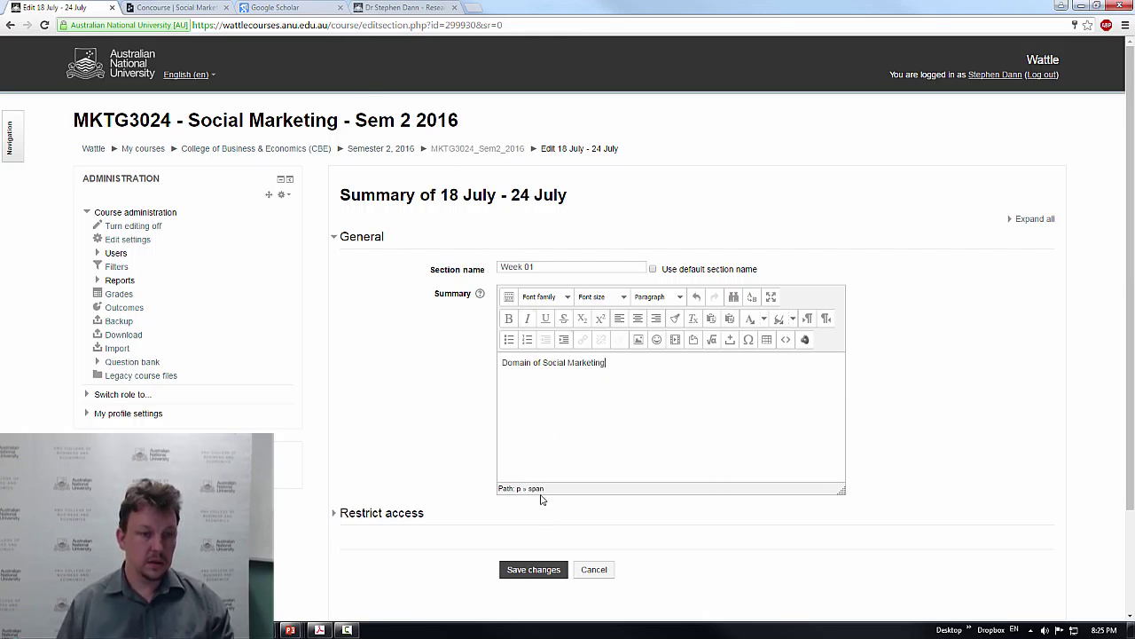
left_click(562, 264)
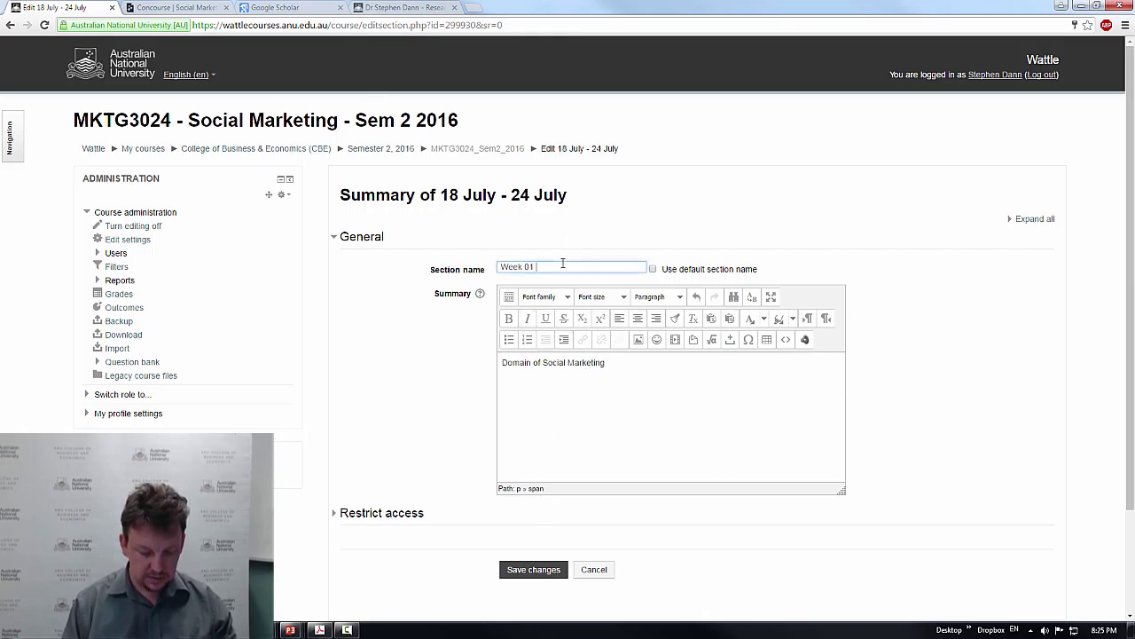
key("ctrl+v")
Replace the section summary with the three Week 1 activities copied from the Concourse schedule, and save the section
key("ctrl+Tab")
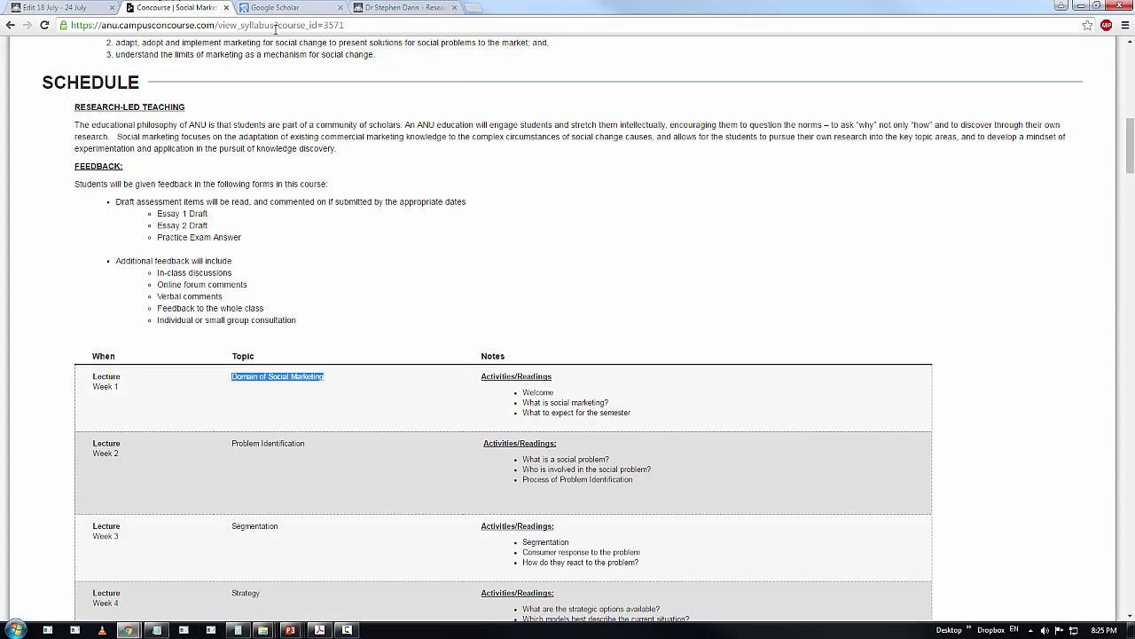
left_click_drag(521, 393, 631, 412)
key("ctrl+c")
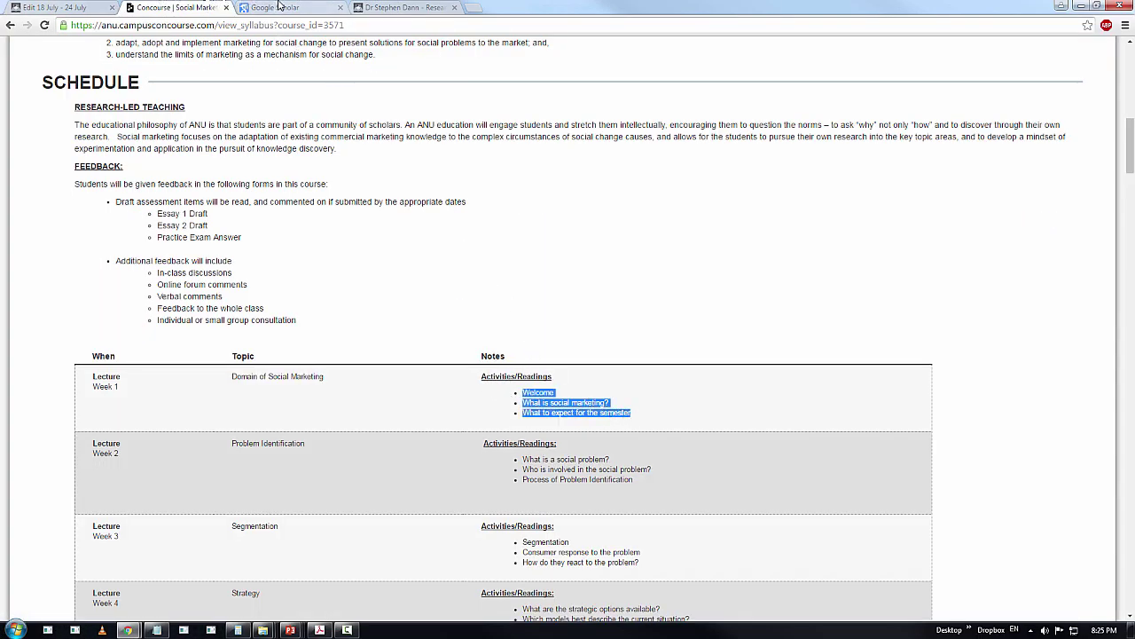
left_click(89, 7)
left_click(642, 365)
key("ctrl+a")
key("ctrl+v")
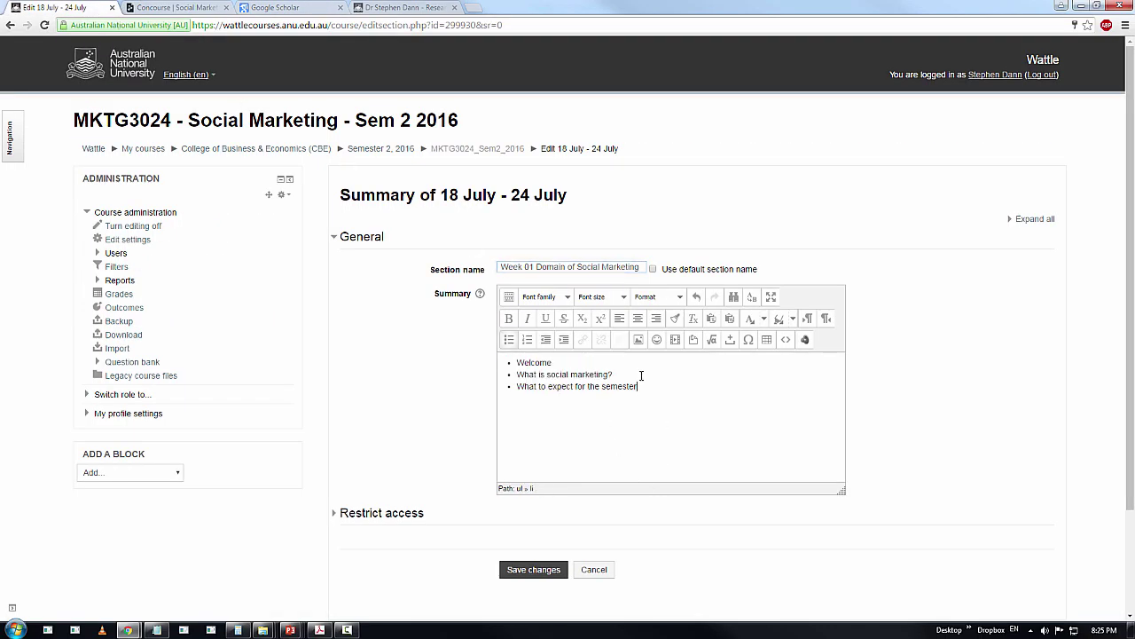
left_click(557, 573)
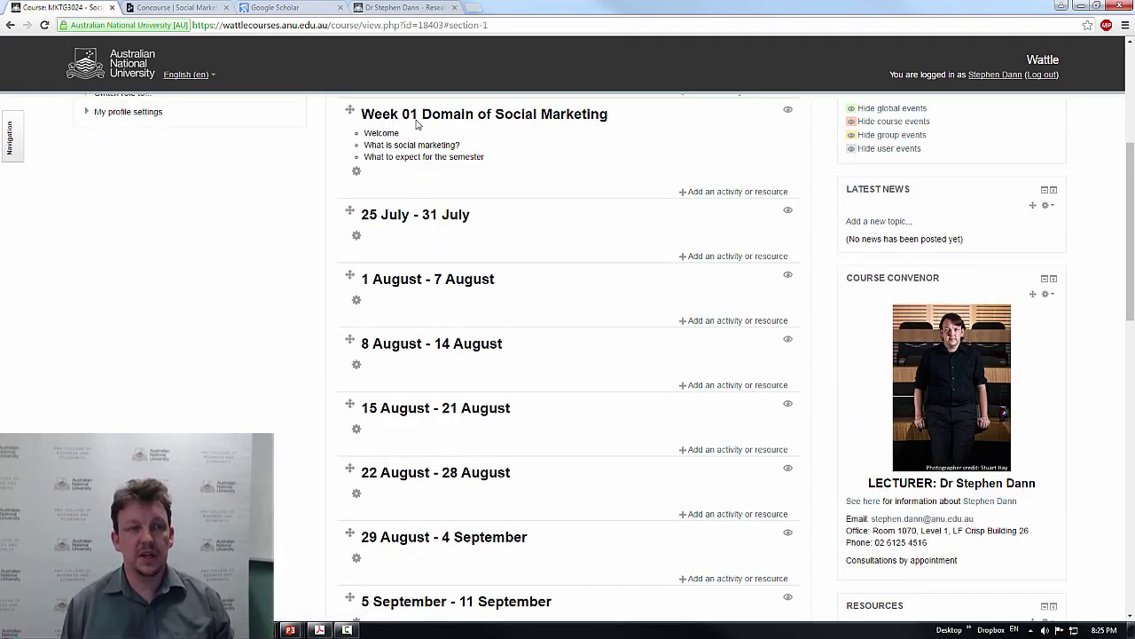
Bring up the Week (1) folder window, narrow it to its file list and place it beside the course's weekly sections
scroll(404, 201, "up", 1)
scroll(404, 200, "up", 1)
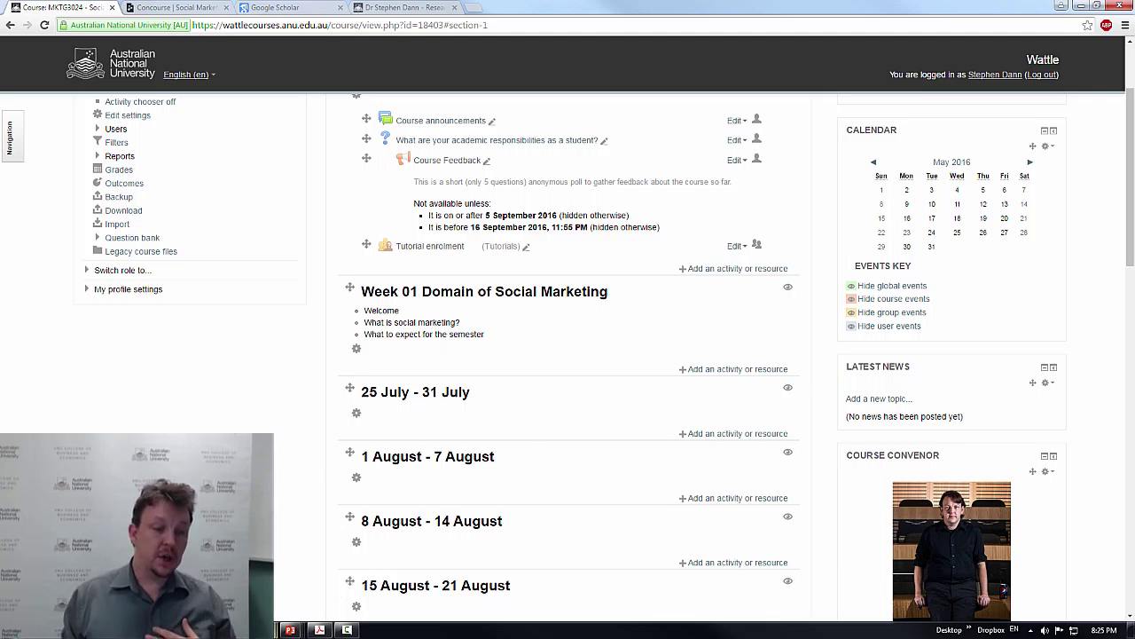
mouse_move(347, 629)
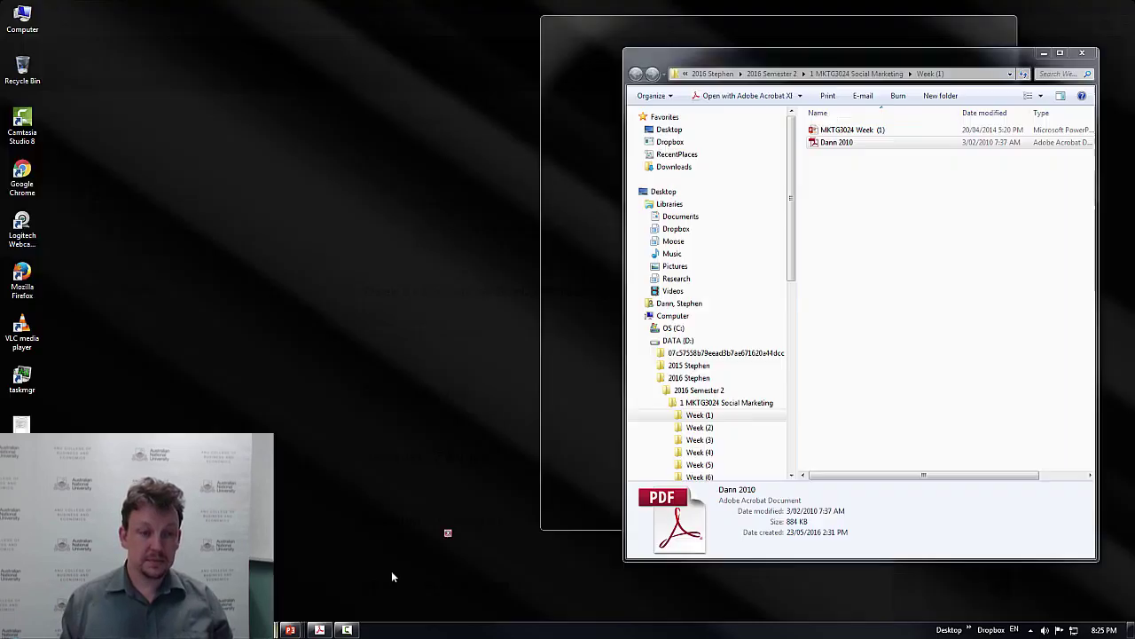
left_click(393, 575)
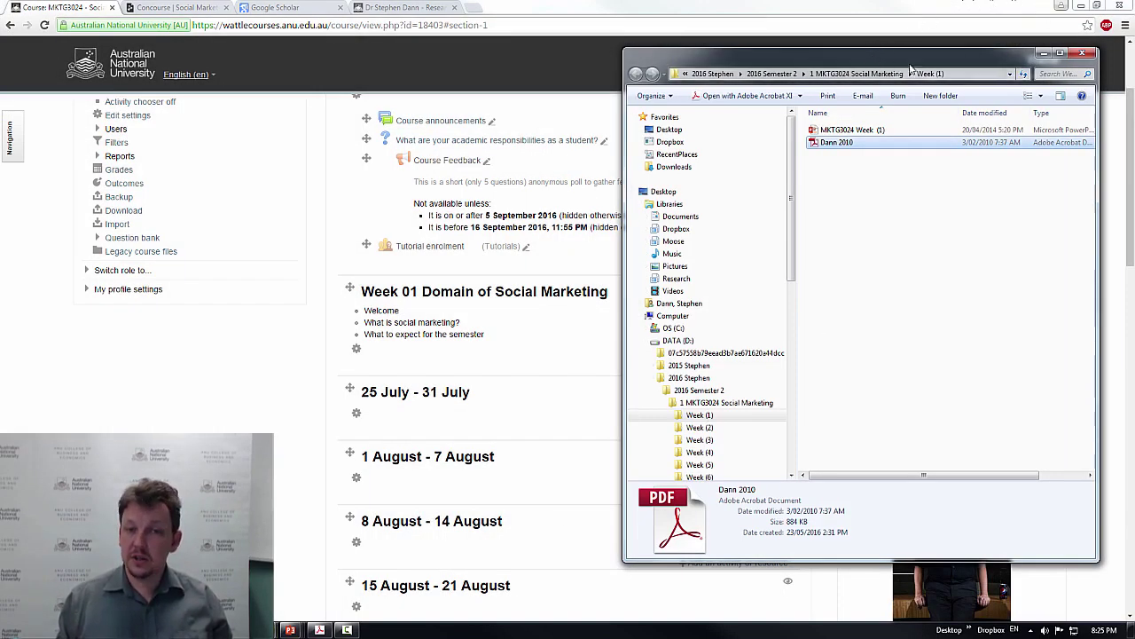
left_click_drag(797, 64, 752, 135)
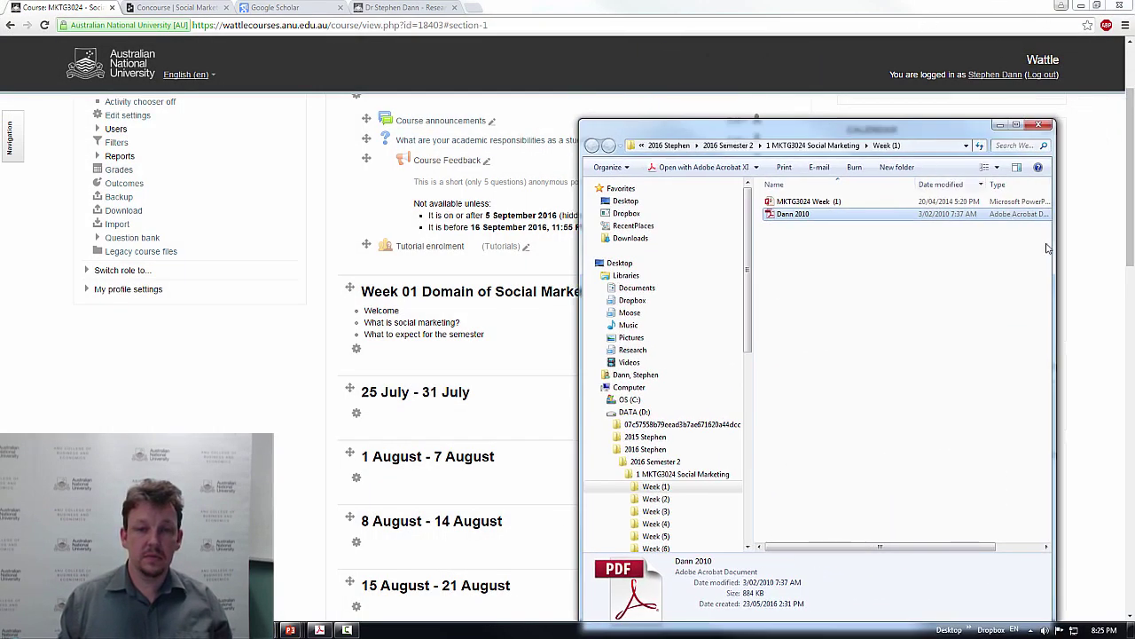
left_click(1049, 266)
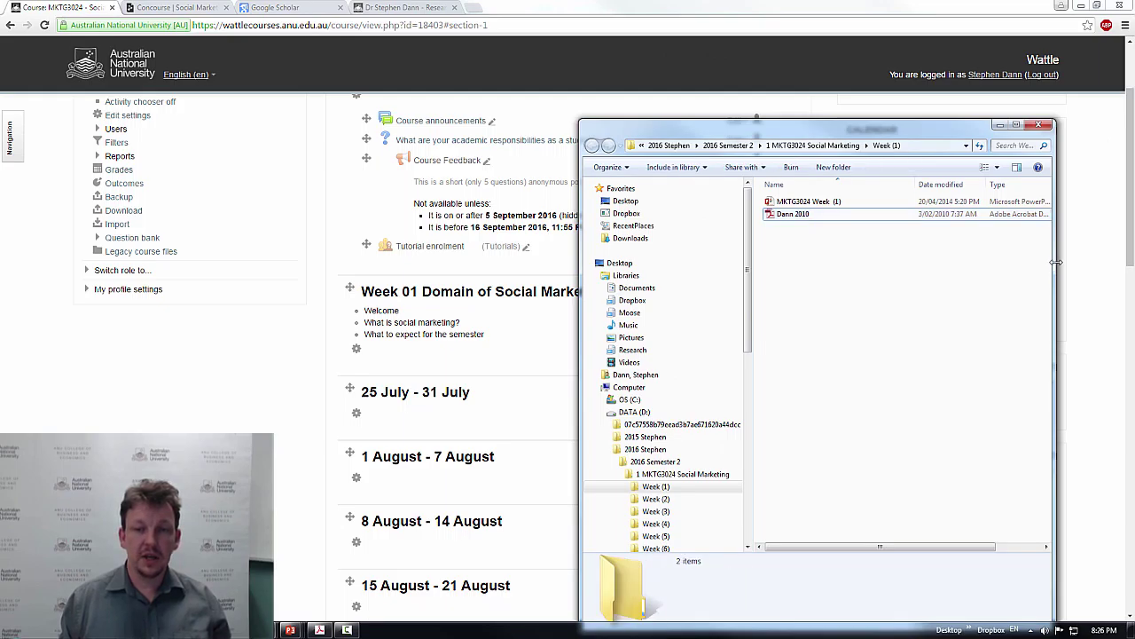
left_click_drag(1053, 266, 695, 268)
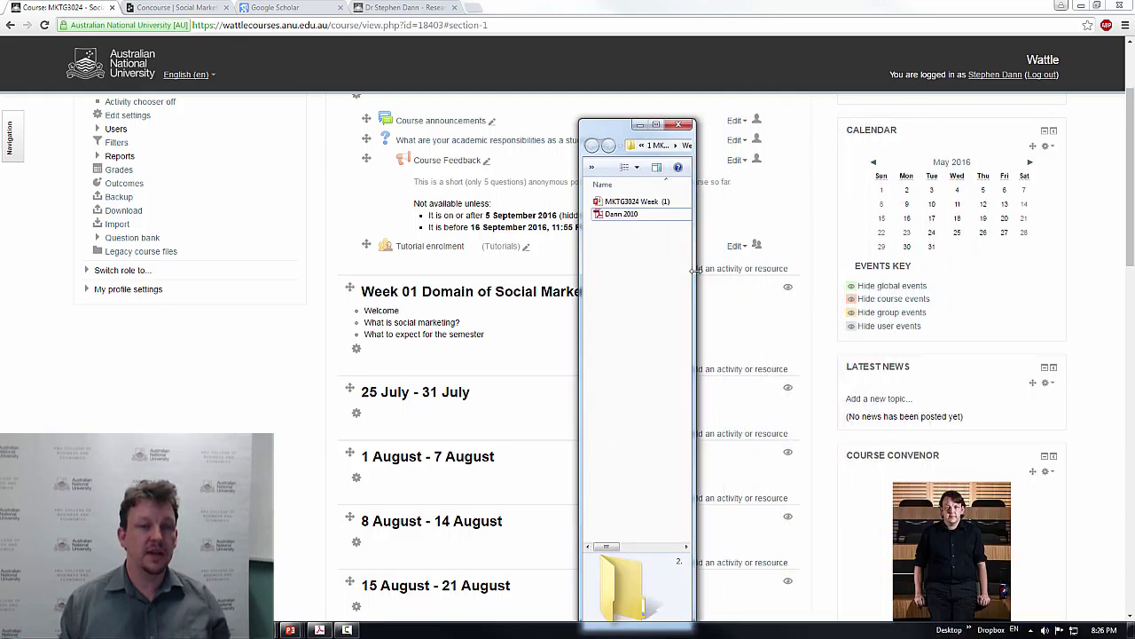
left_click_drag(616, 129, 874, 110)
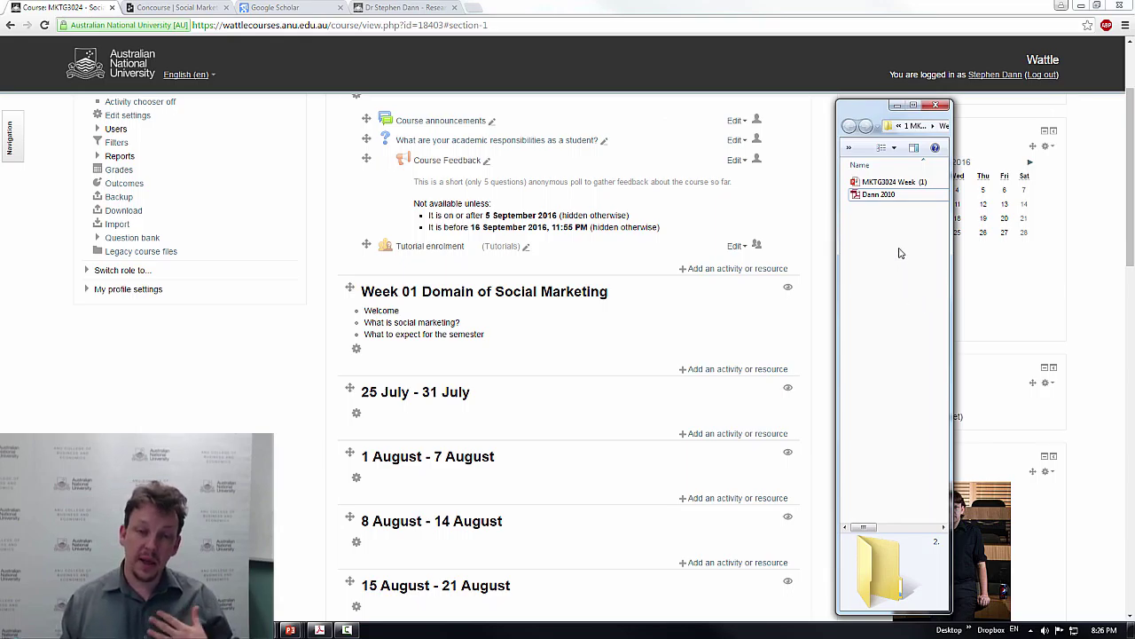
Upload the MKTG3024 Week (1) presentation and the 2010 article PDF to the Week 01 section, then widen the folder window to show its tree
left_click_drag(899, 254, 584, 361)
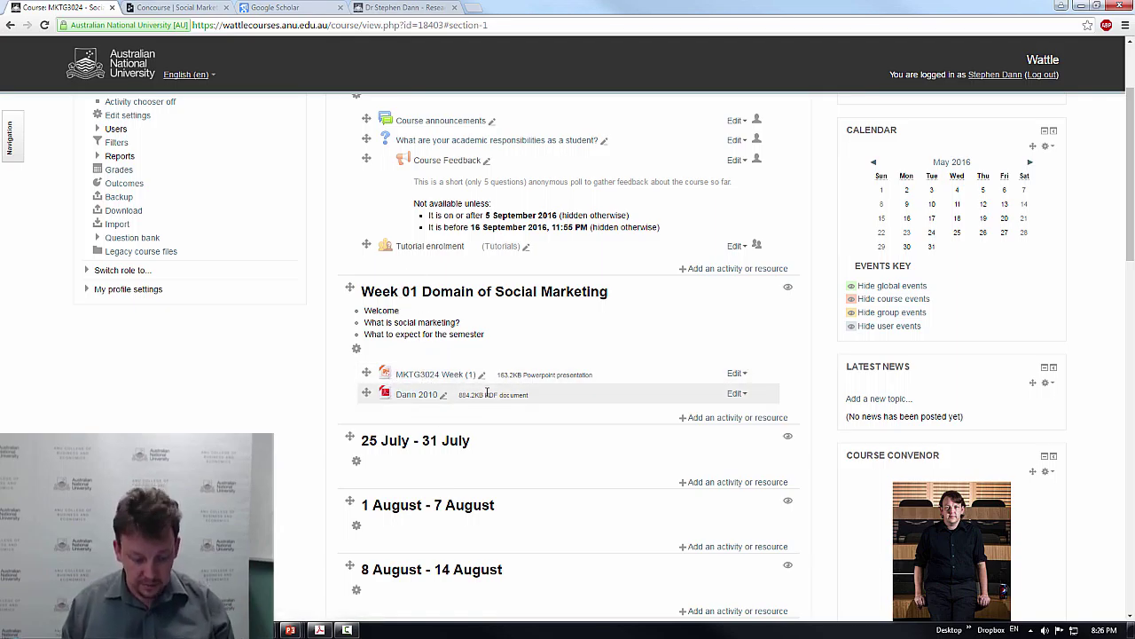
key("alt+Tab")
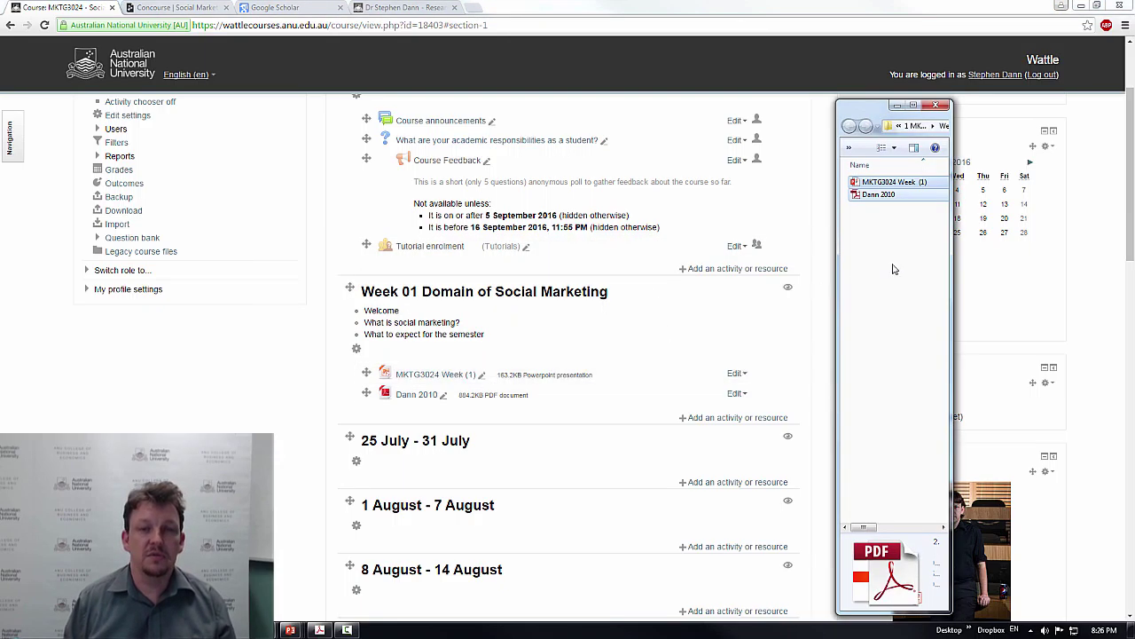
left_click(894, 246)
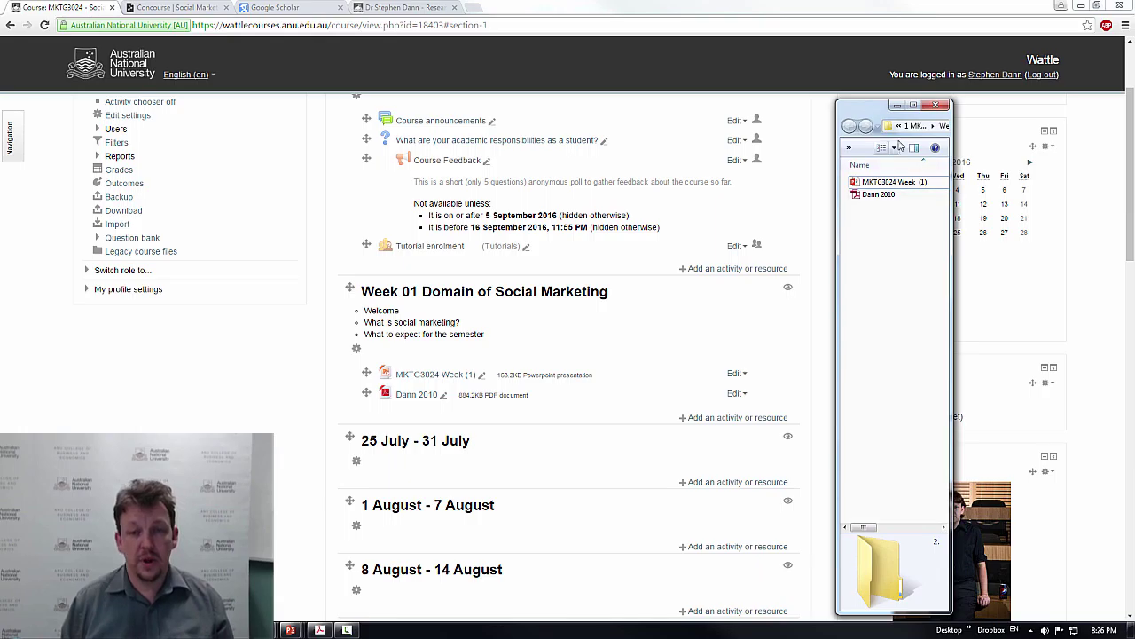
left_click_drag(951, 178, 1072, 175)
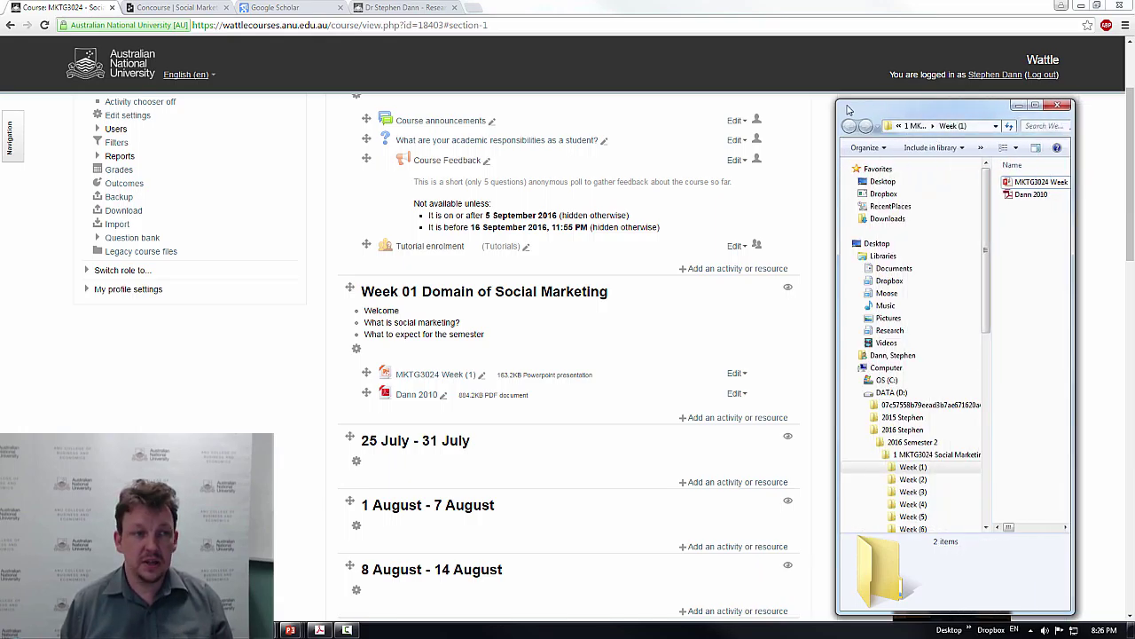
Search Google Scholar for the lecturer's name with 2010 and open the ScienceDirect article on redefining social marketing with contemporary commercial marketing definitions
left_click(323, 7)
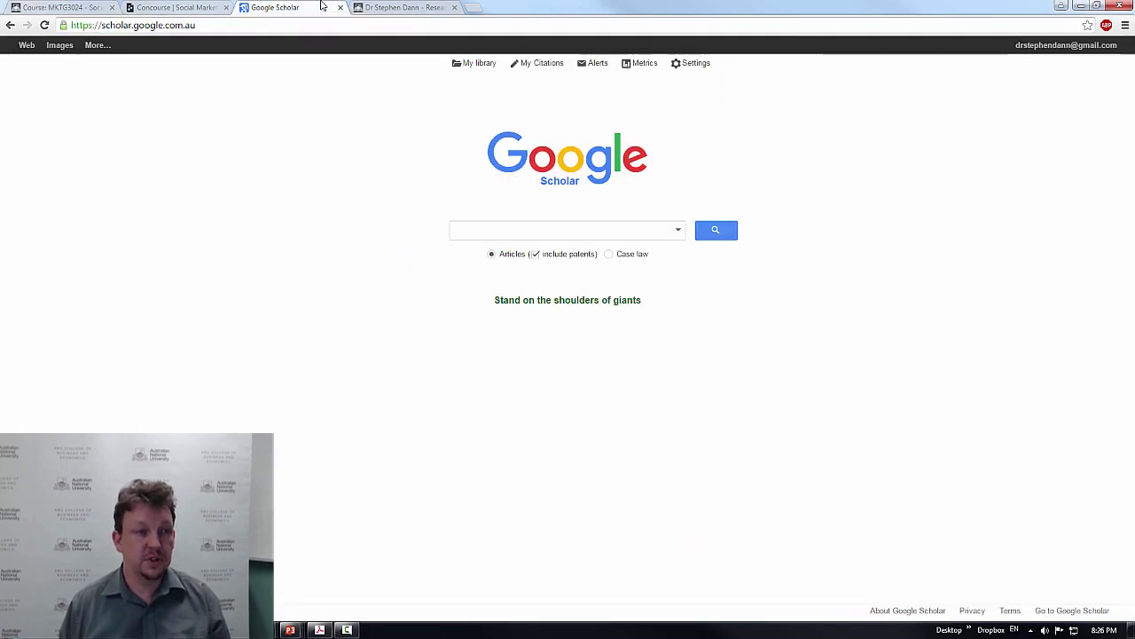
left_click(495, 236)
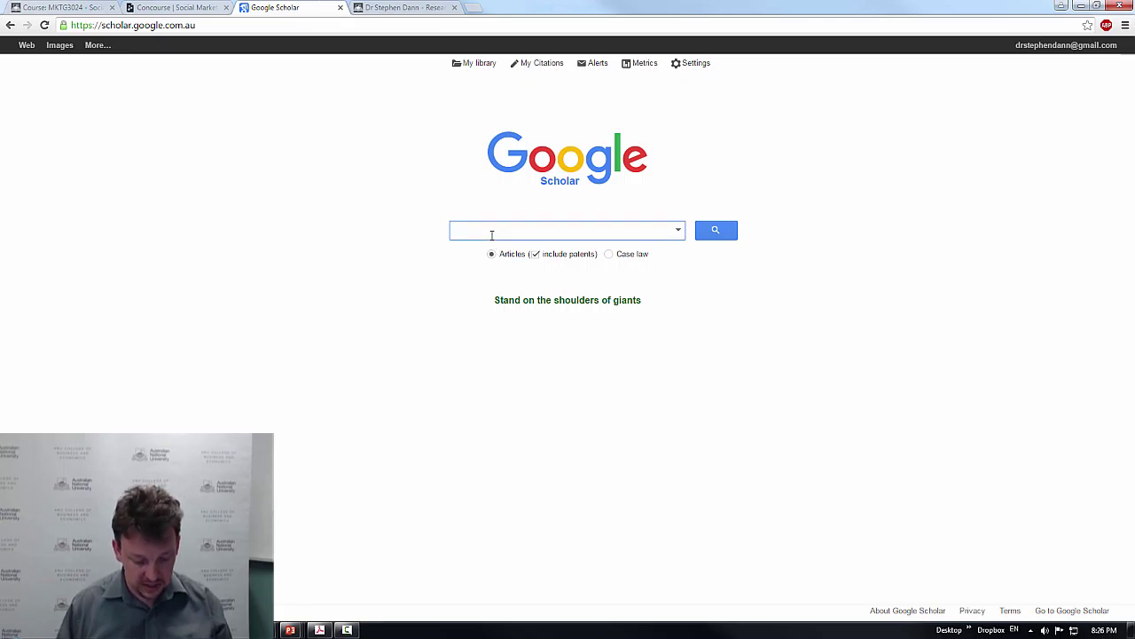
type("Steph")
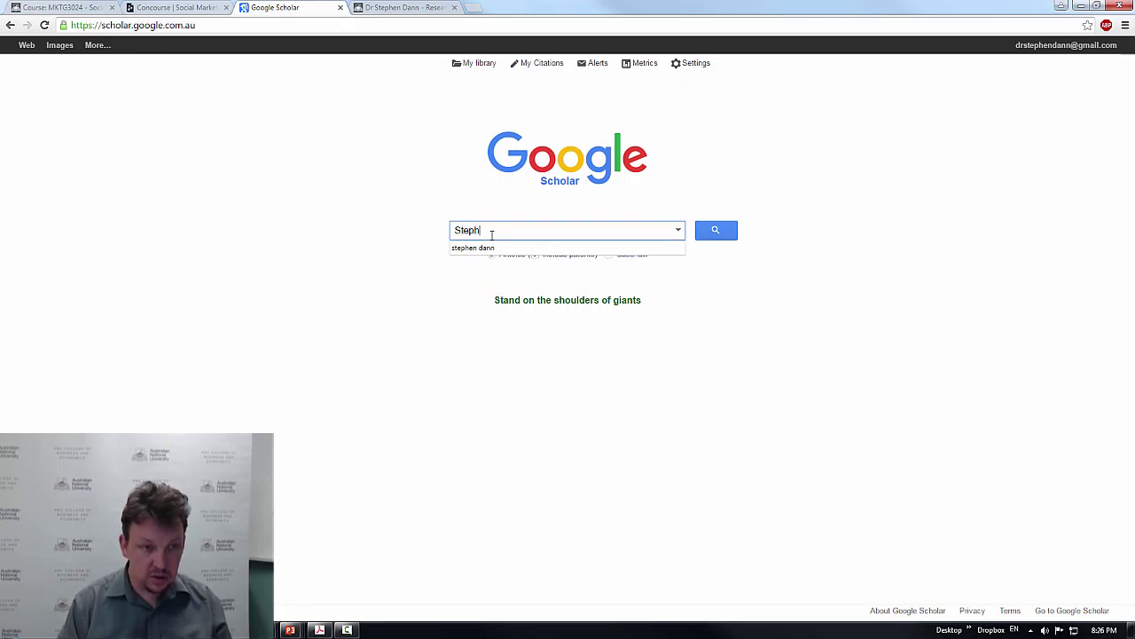
type("en Dann 20")
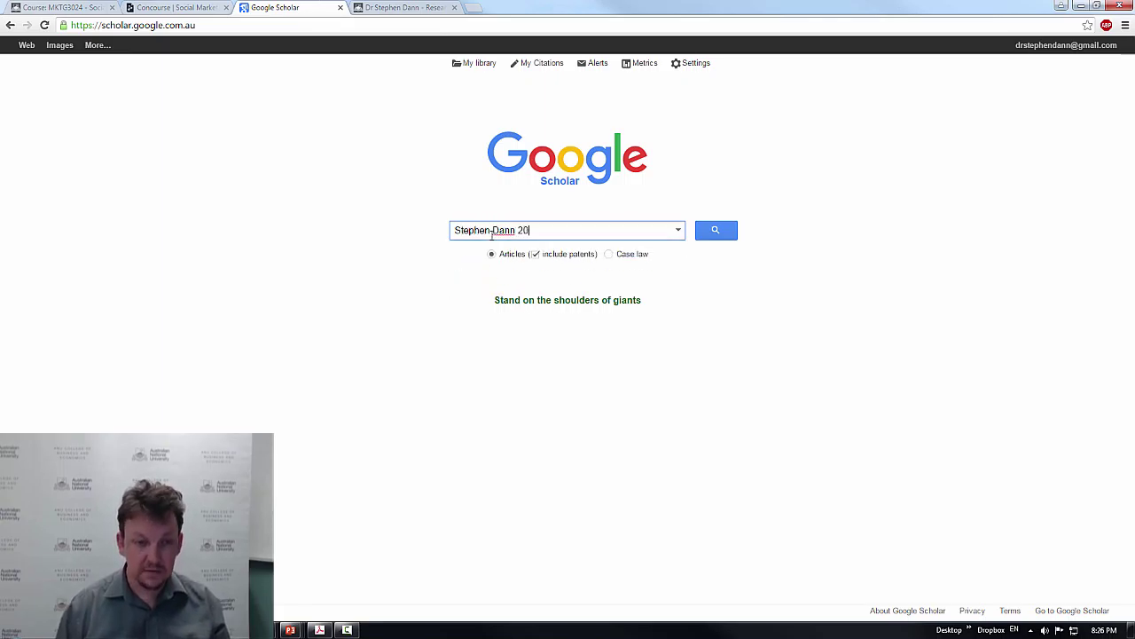
type("10")
key("Return")
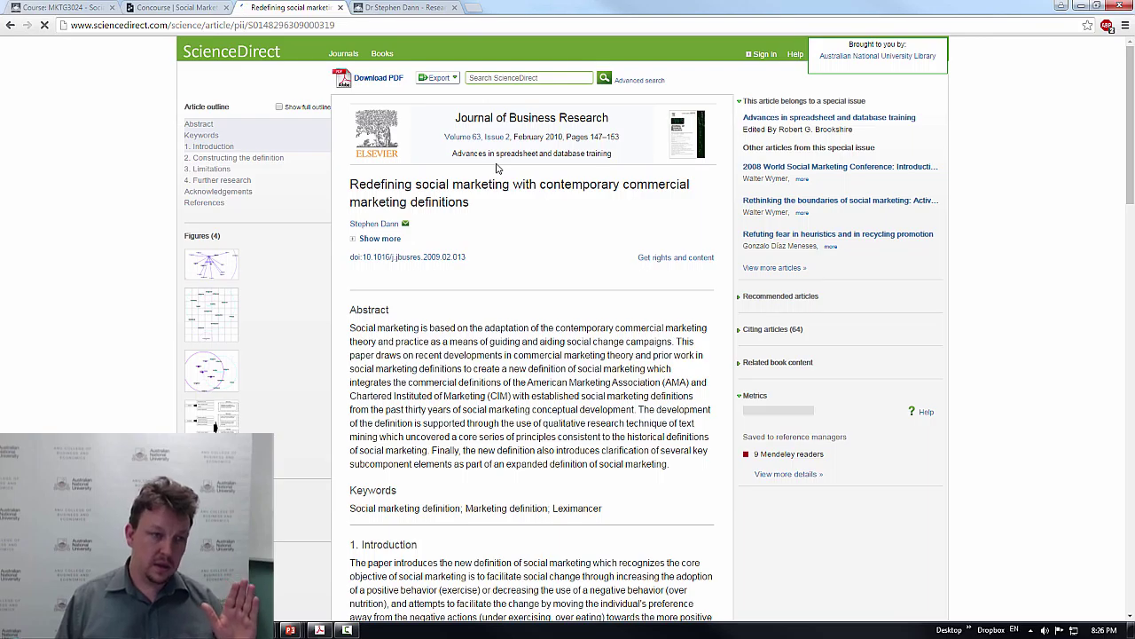
Cut the ScienceDirect article's web address to the clipboard and open the article's PDF
left_click(369, 24)
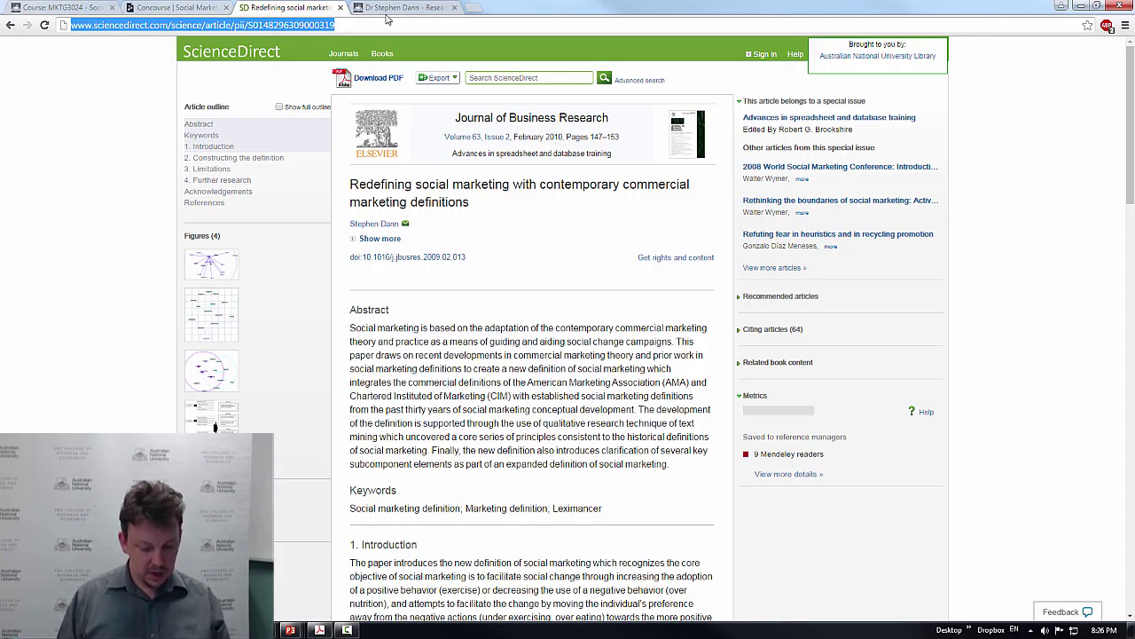
key("ctrl+x")
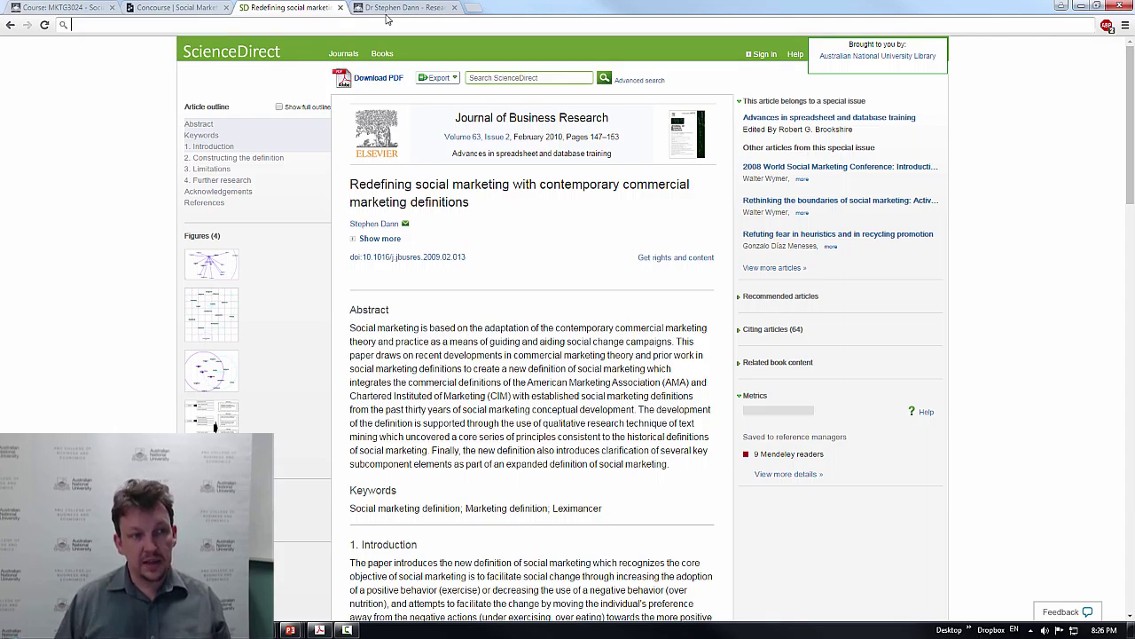
left_click(372, 79)
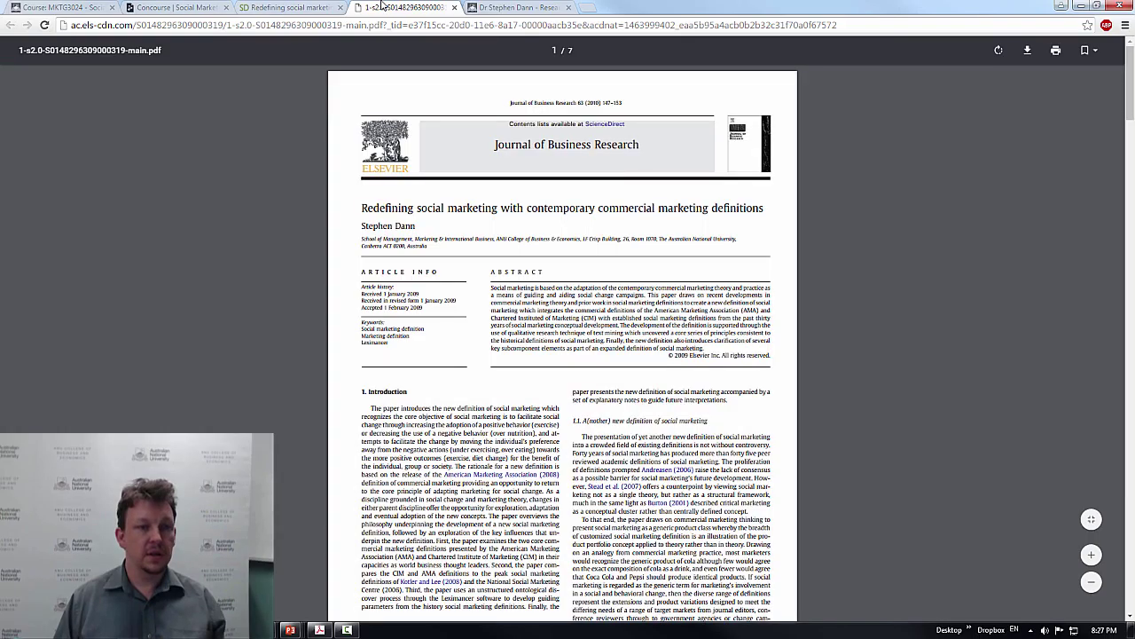
Return to the MKTG3024 course page and start adding a URL resource to the Week 01 Domain of Social Marketing section
left_click(290, 10)
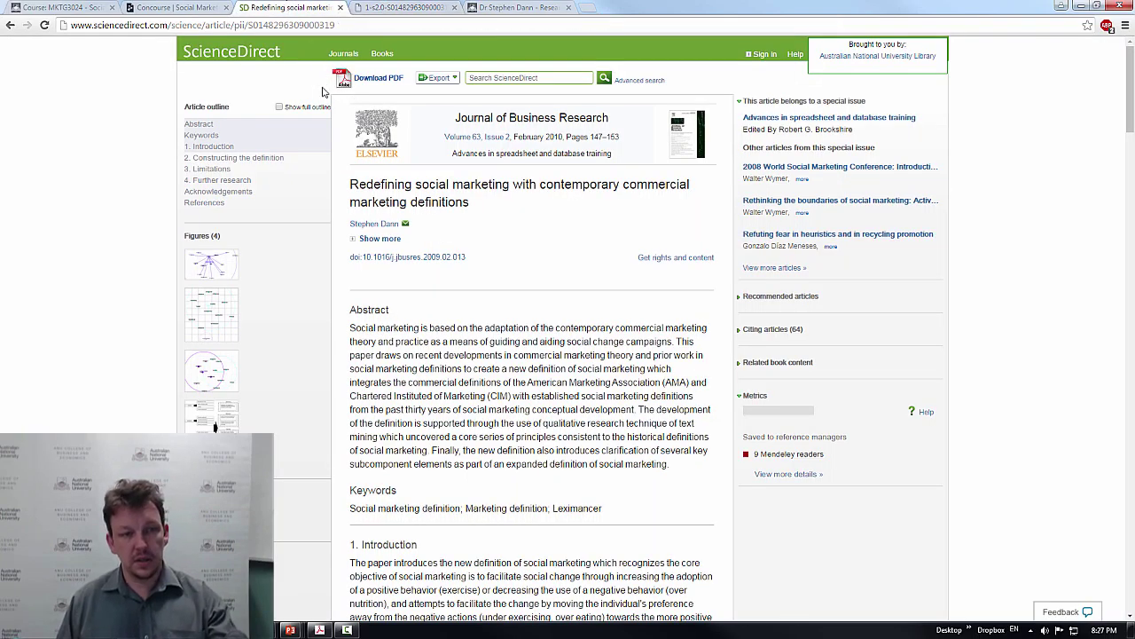
left_click(174, 8)
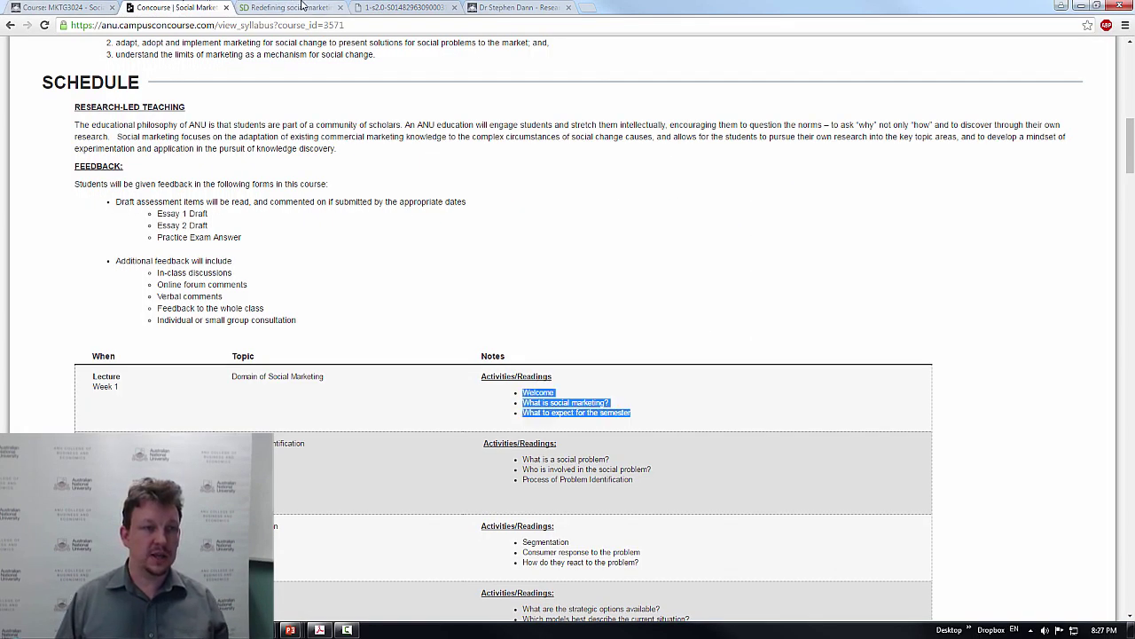
left_click(96, 7)
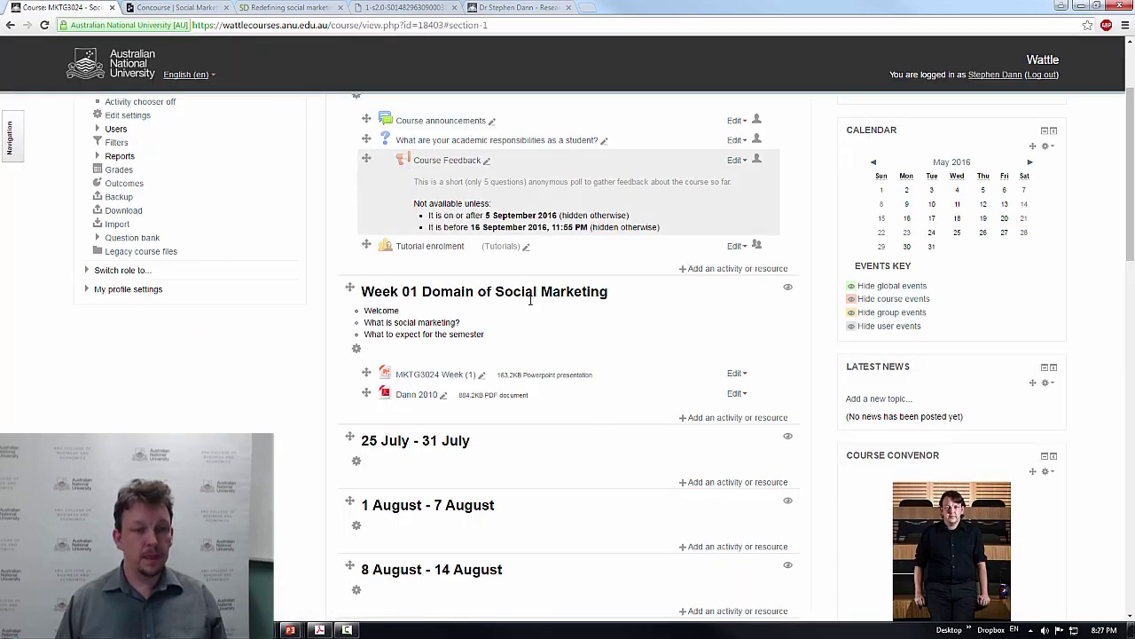
left_click(710, 424)
scroll(543, 471, "down", 3)
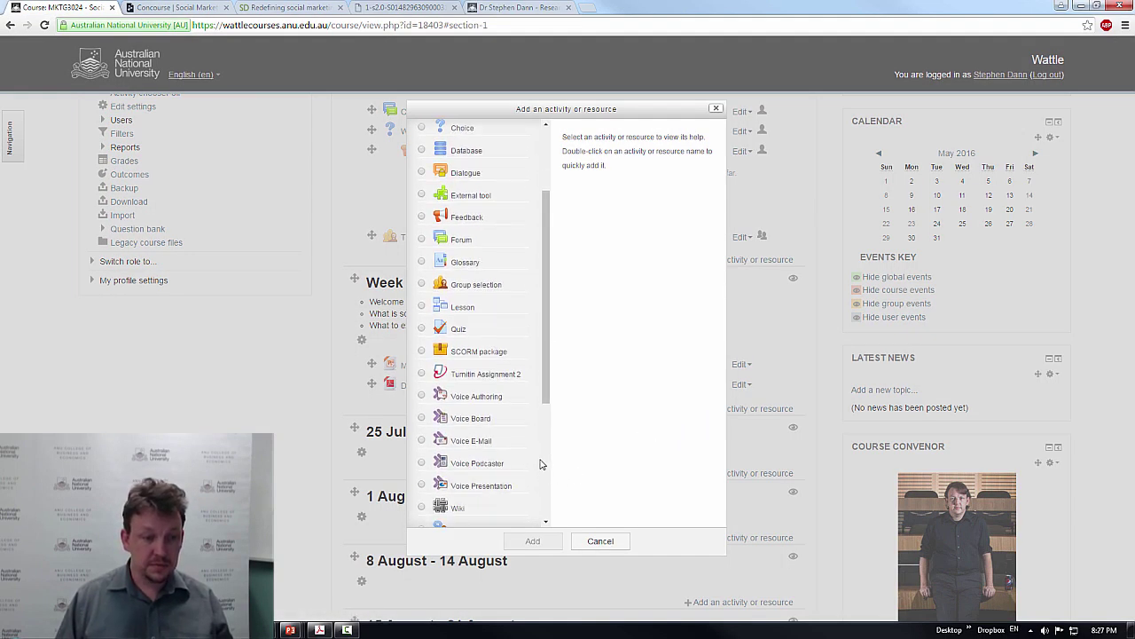
scroll(542, 463, "down", 5)
left_click(461, 516)
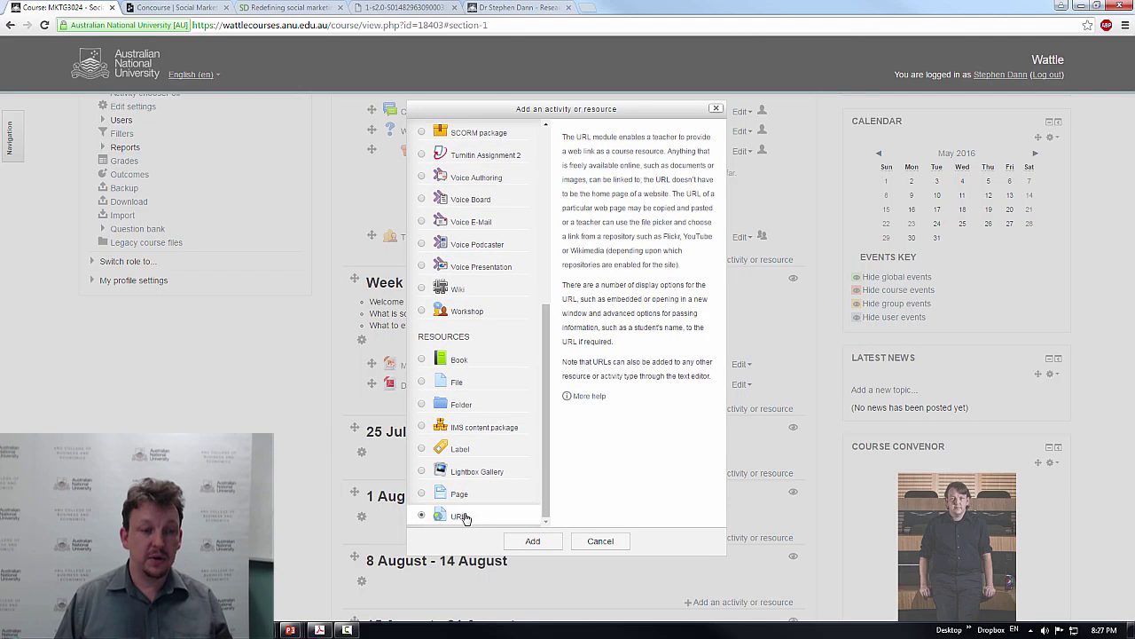
left_click(532, 541)
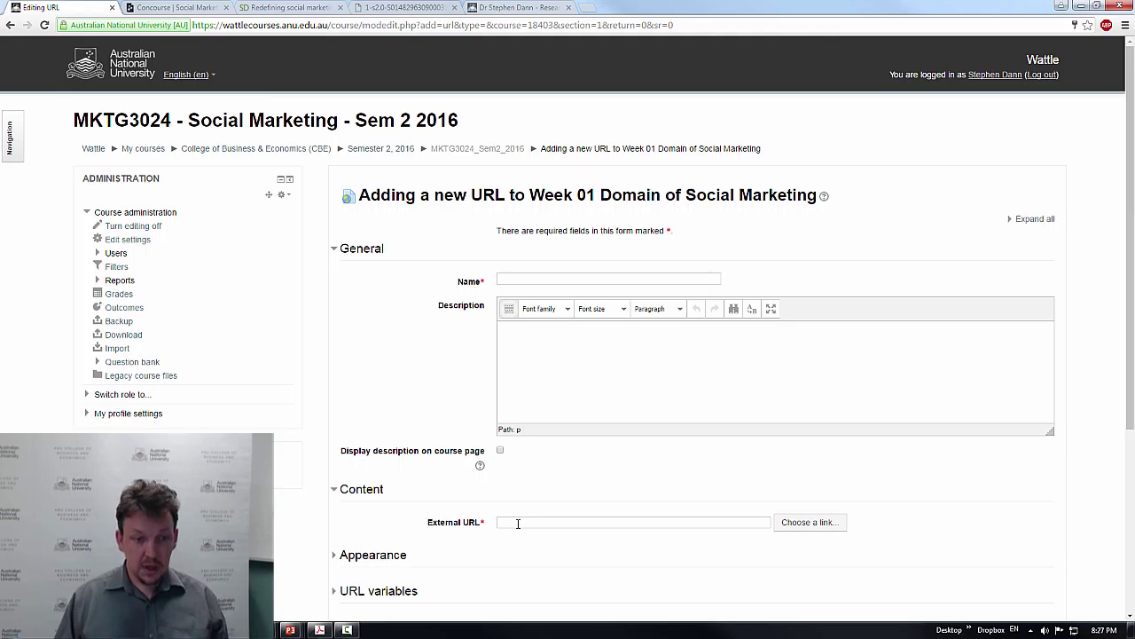
Paste the ScienceDirect article address as the external URL and name the link with the author's surname and (2010)
left_click(518, 523)
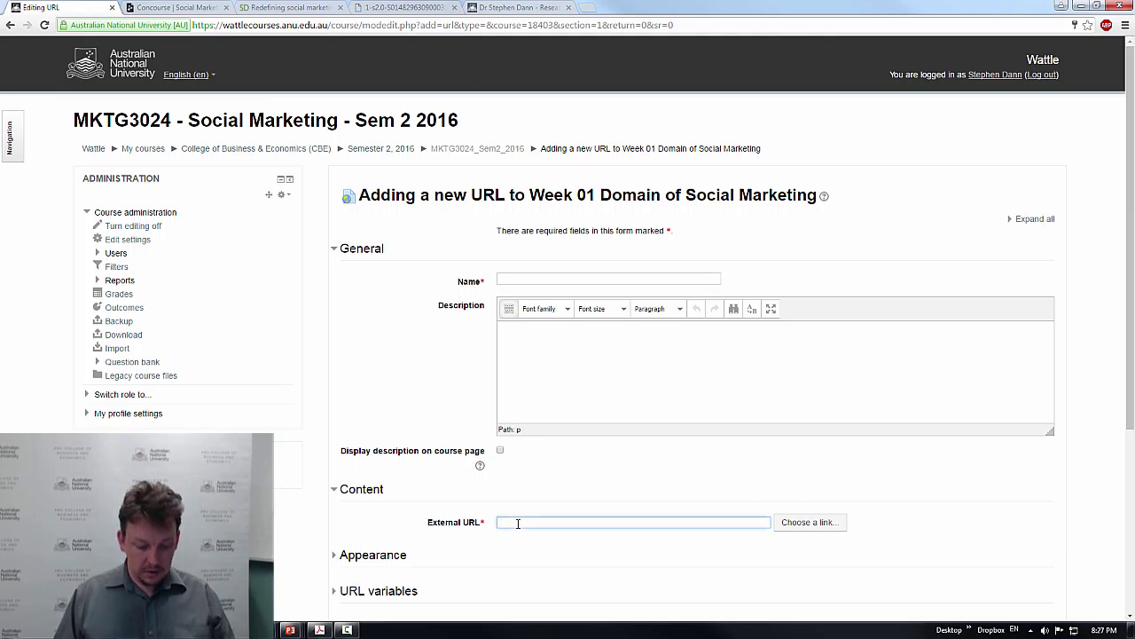
key("ctrl+v")
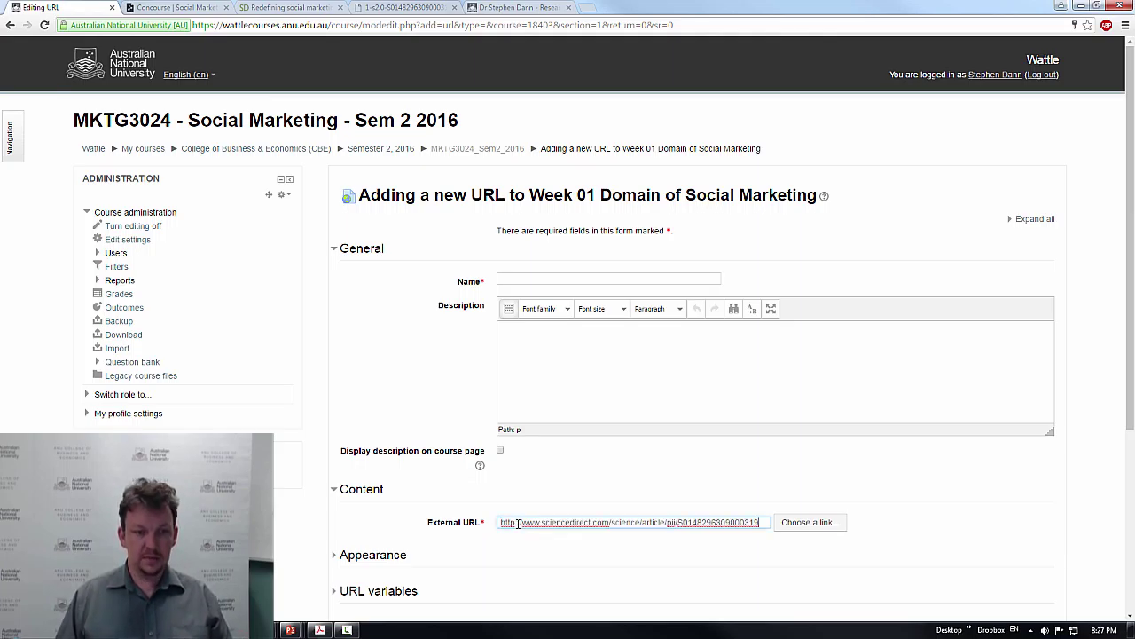
left_click(536, 277)
type("Dann (2010)")
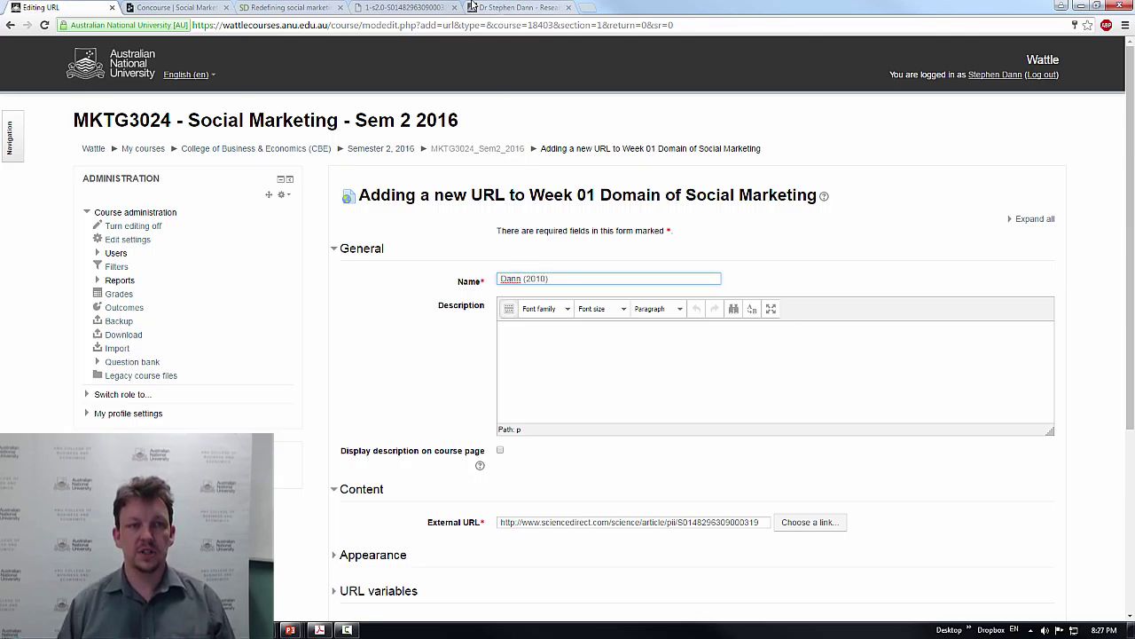
Copy the APA citation of the redefining social marketing article from the Google Scholar results
left_click(291, 8)
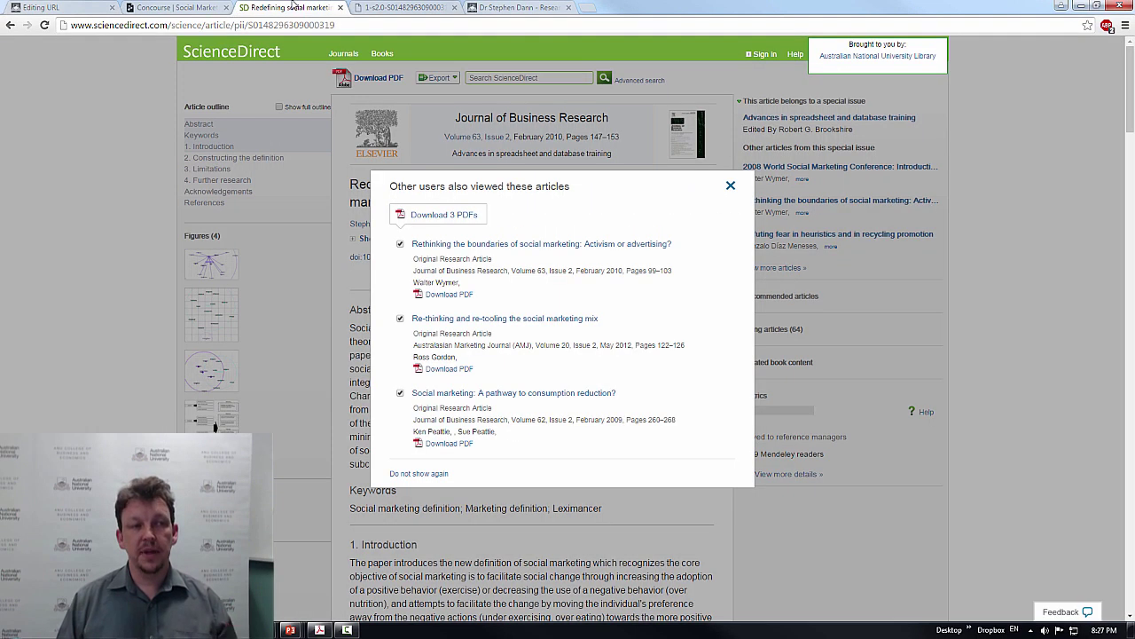
left_click(10, 25)
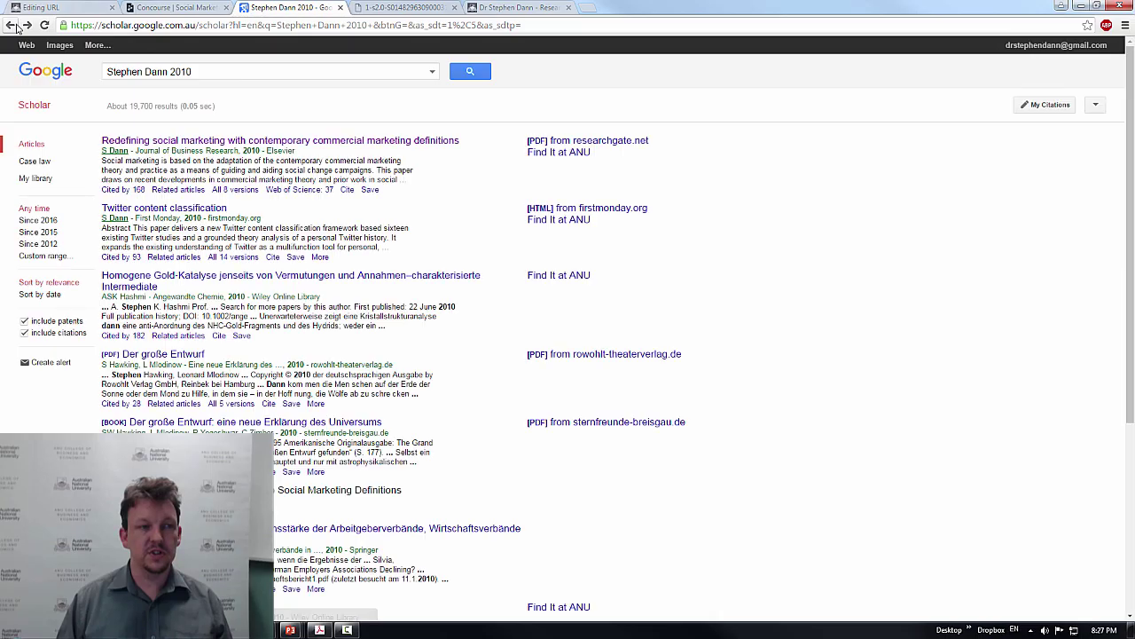
left_click(346, 192)
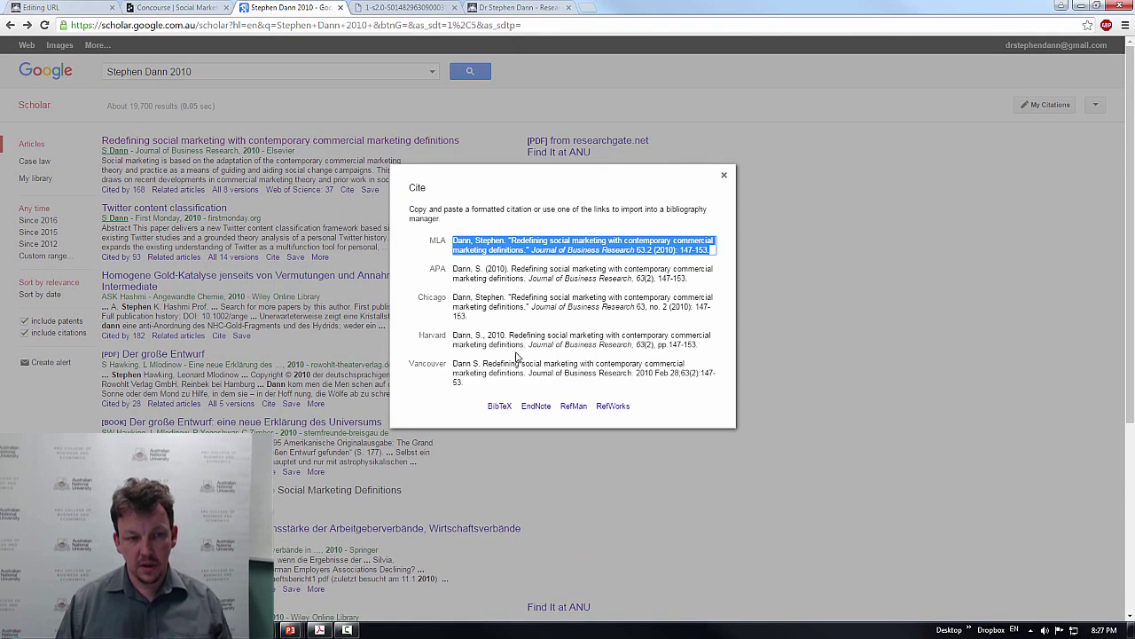
left_click(517, 278)
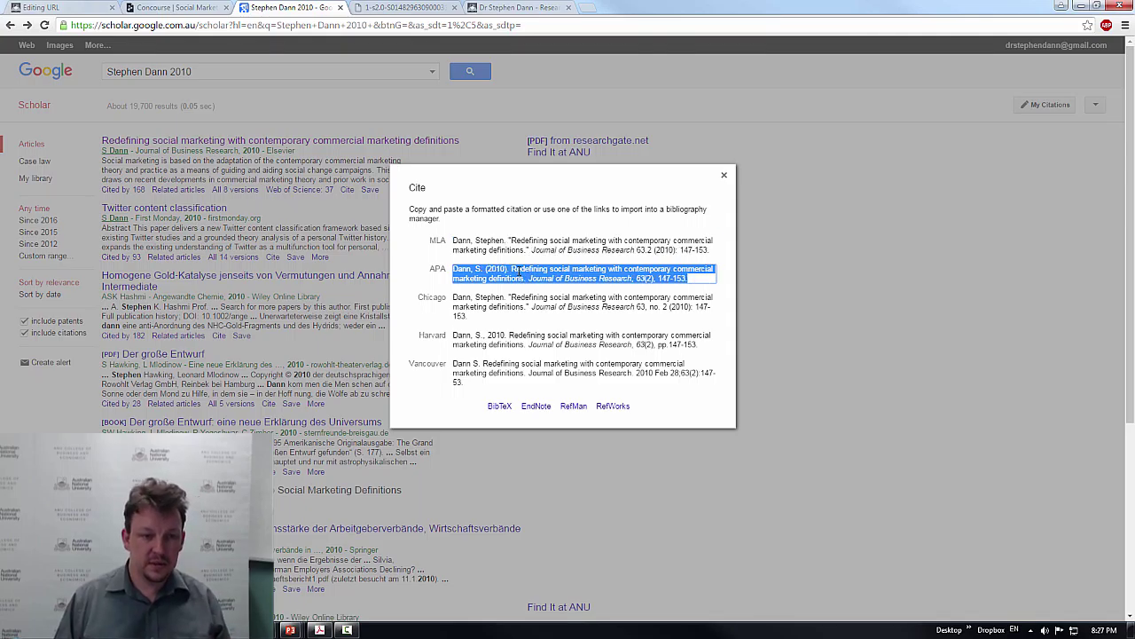
right_click(695, 275)
left_click(705, 281)
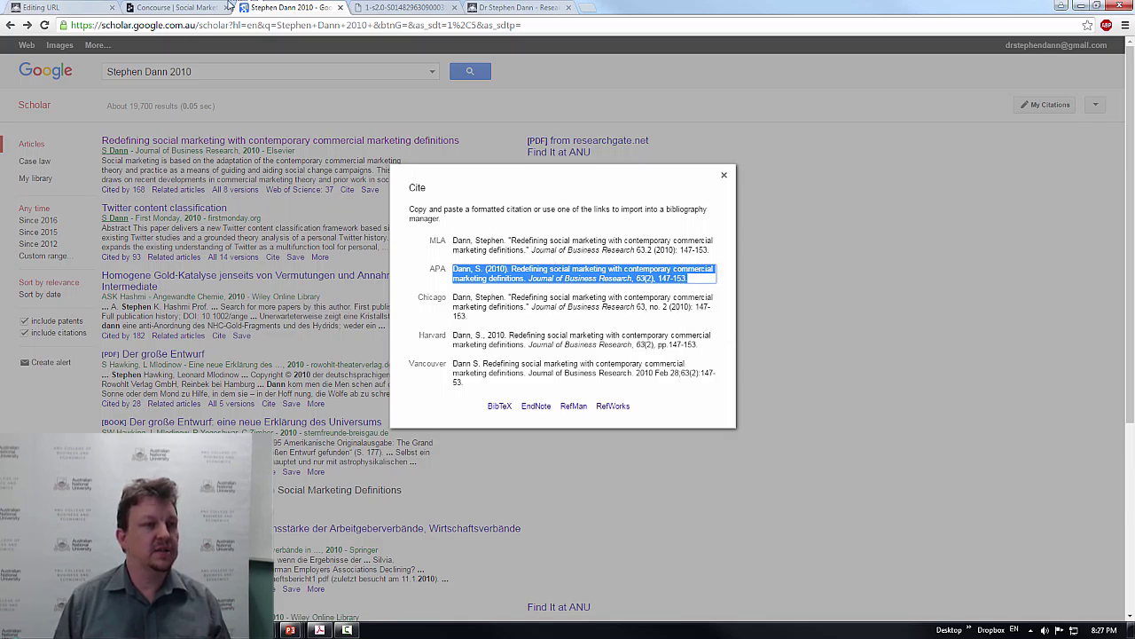
Paste the APA citation as the new link's description and enable displaying the description on the course page
left_click(89, 6)
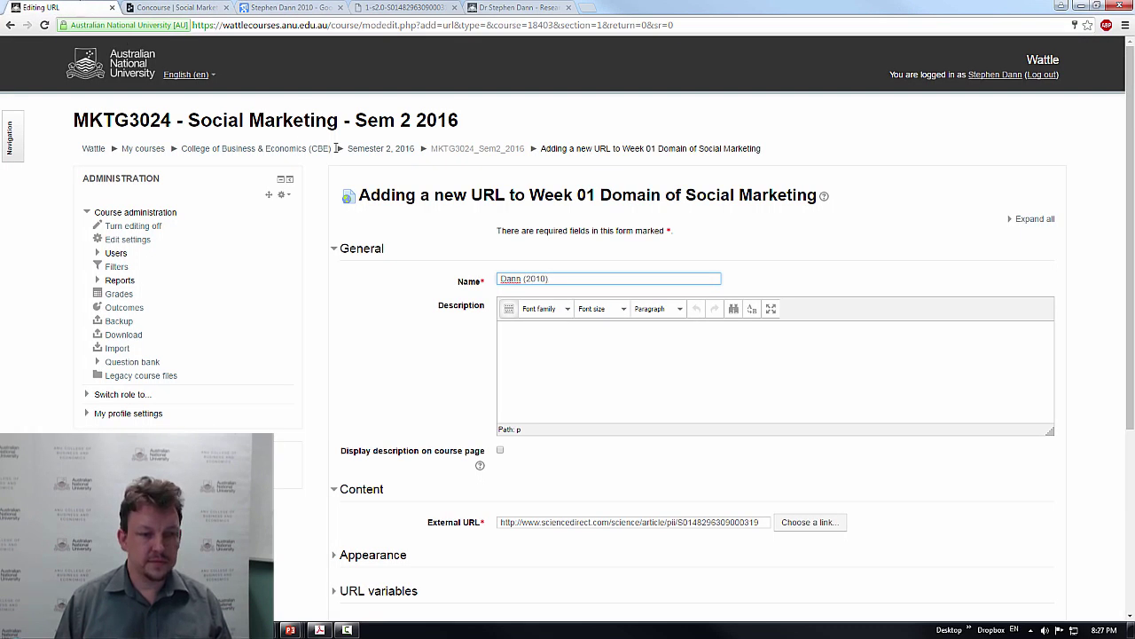
left_click(575, 339)
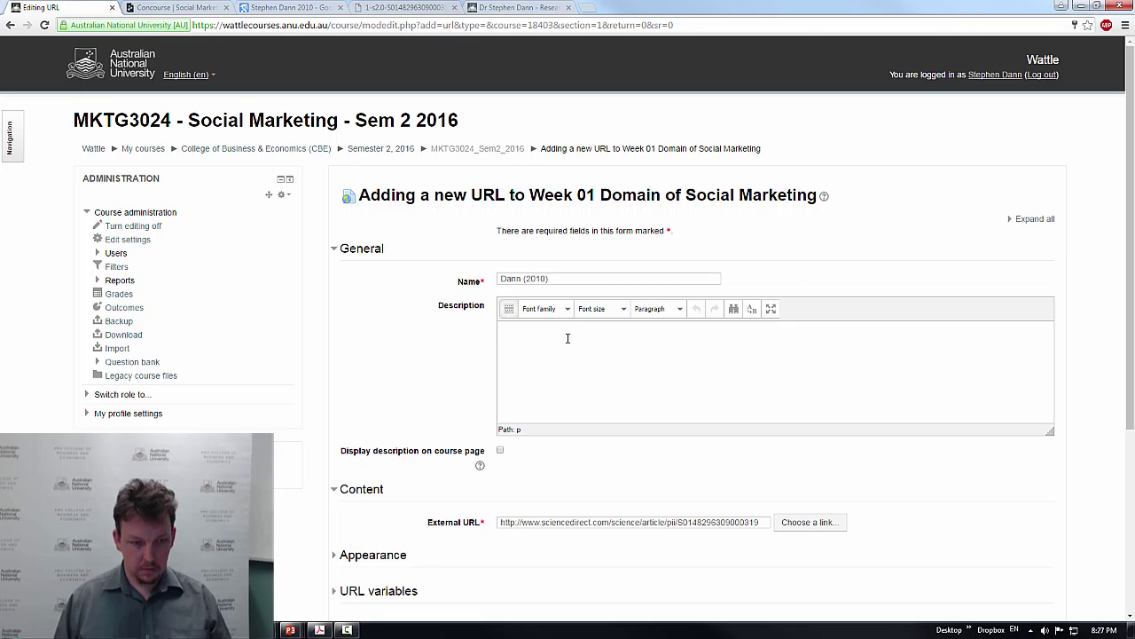
key("ctrl+v")
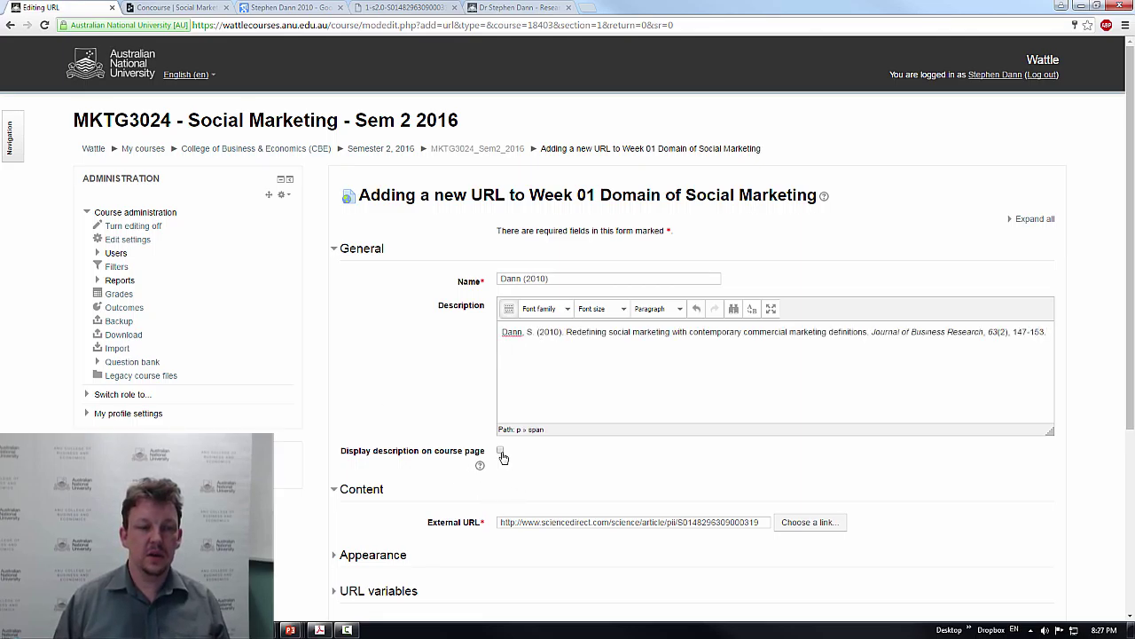
scroll(506, 470, "down", 2)
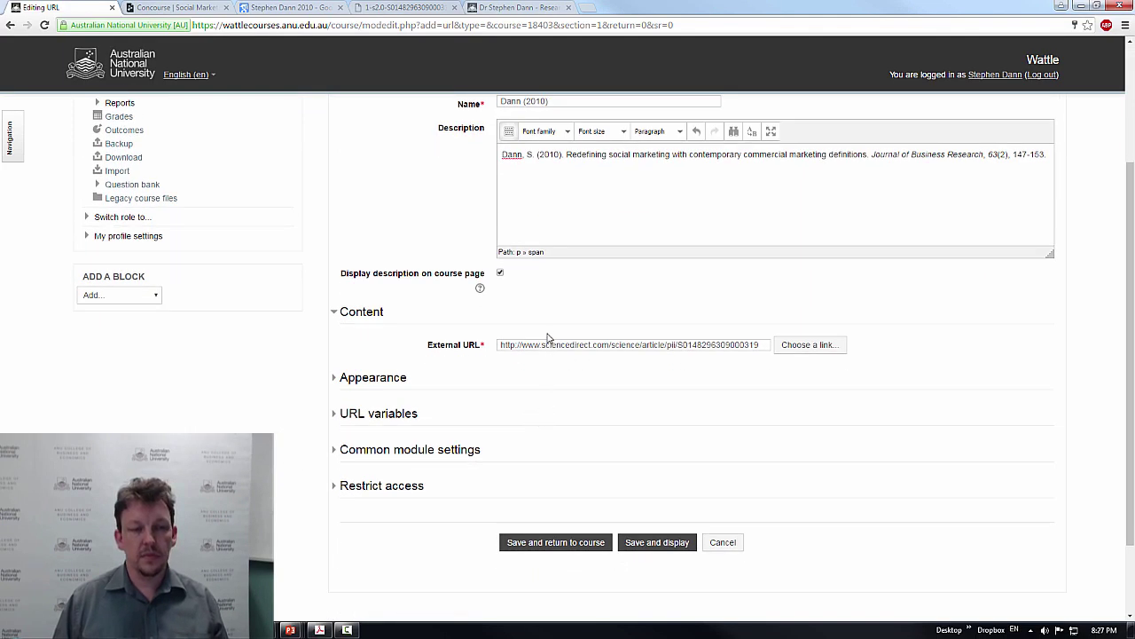
Review the link's appearance and URL variables settings, then save it and return to the course
left_click(334, 379)
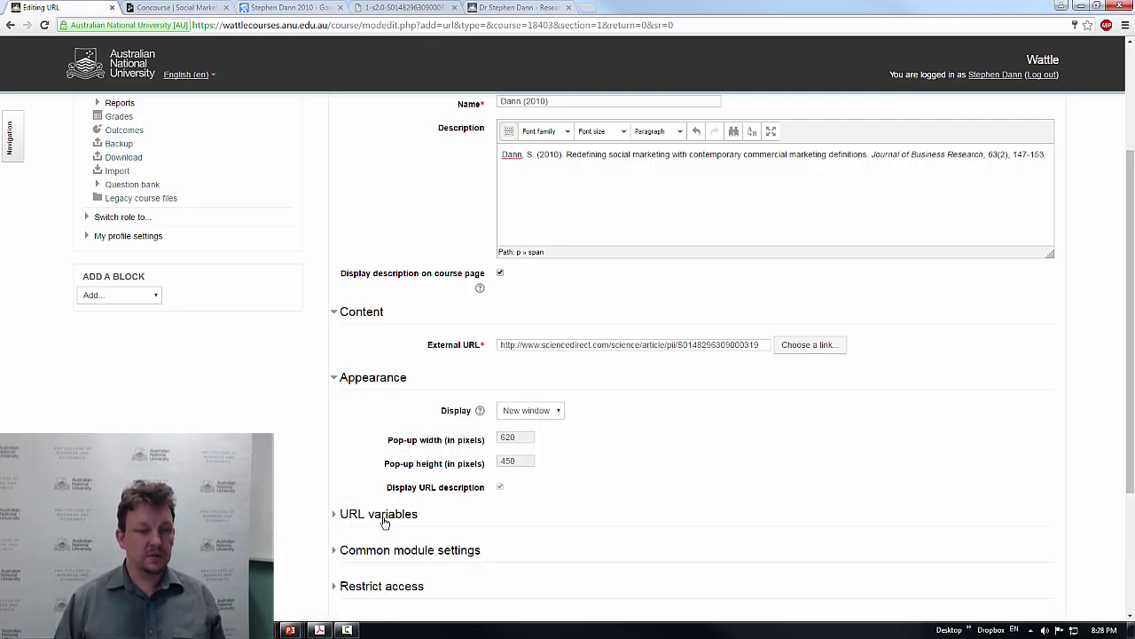
left_click(411, 520)
scroll(411, 522, "down", 5)
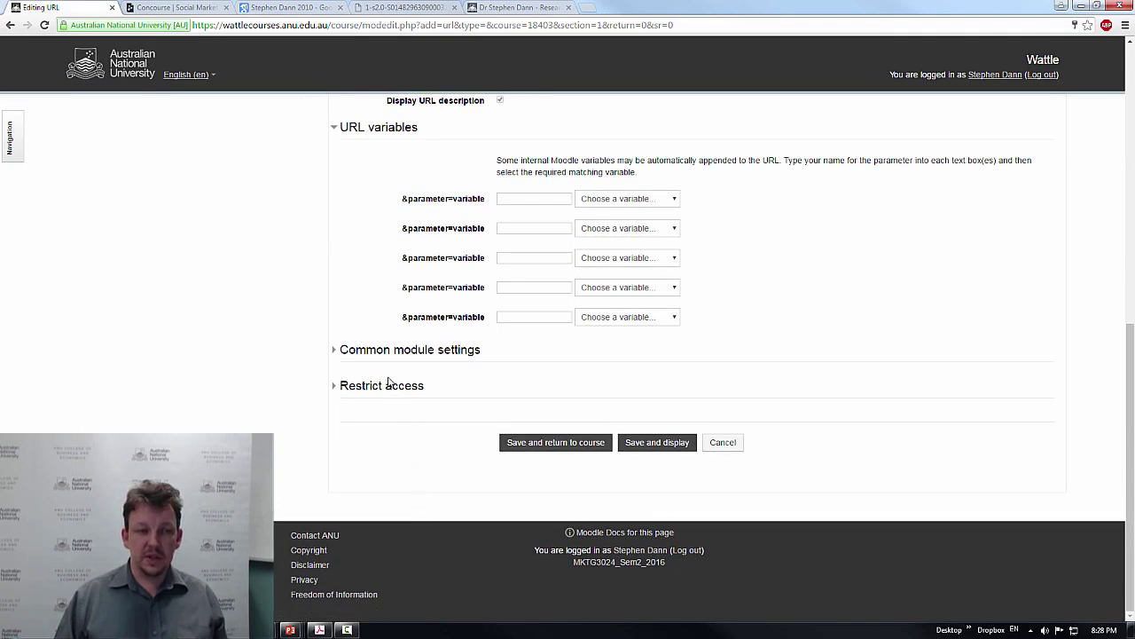
left_click(539, 450)
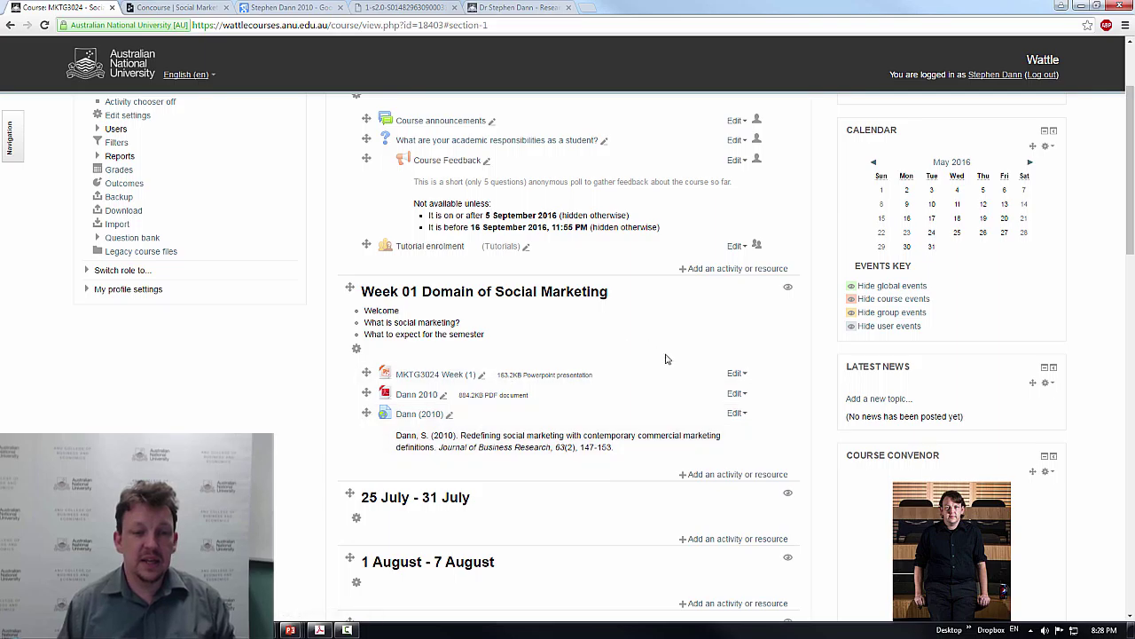
Hide the 2010 article PDF in the Week 01 section from students
left_click(743, 396)
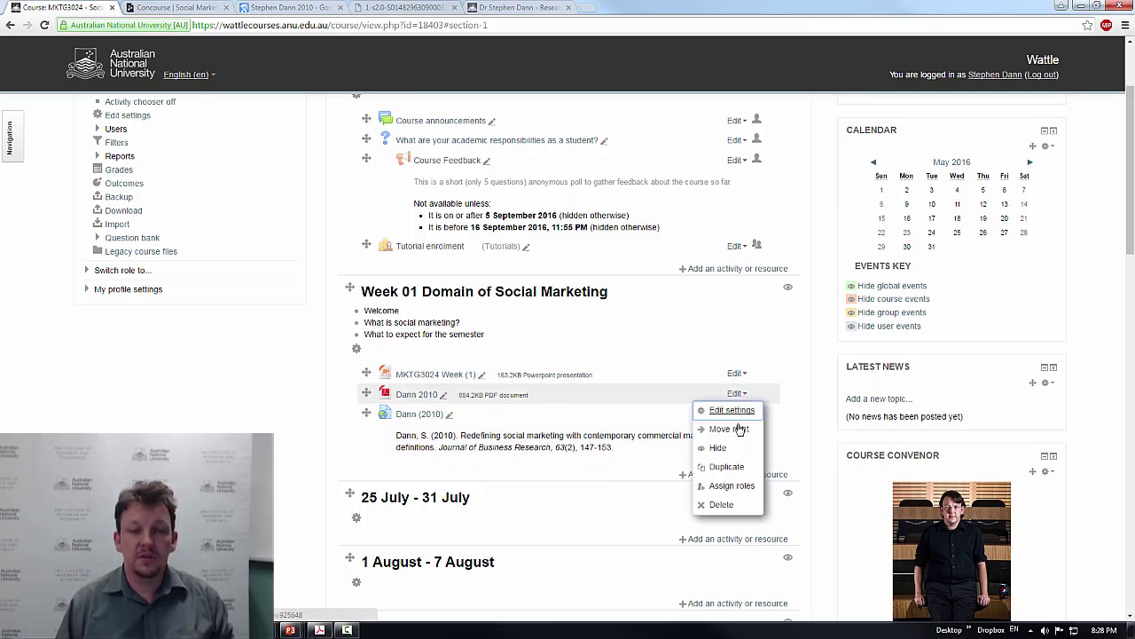
left_click(731, 456)
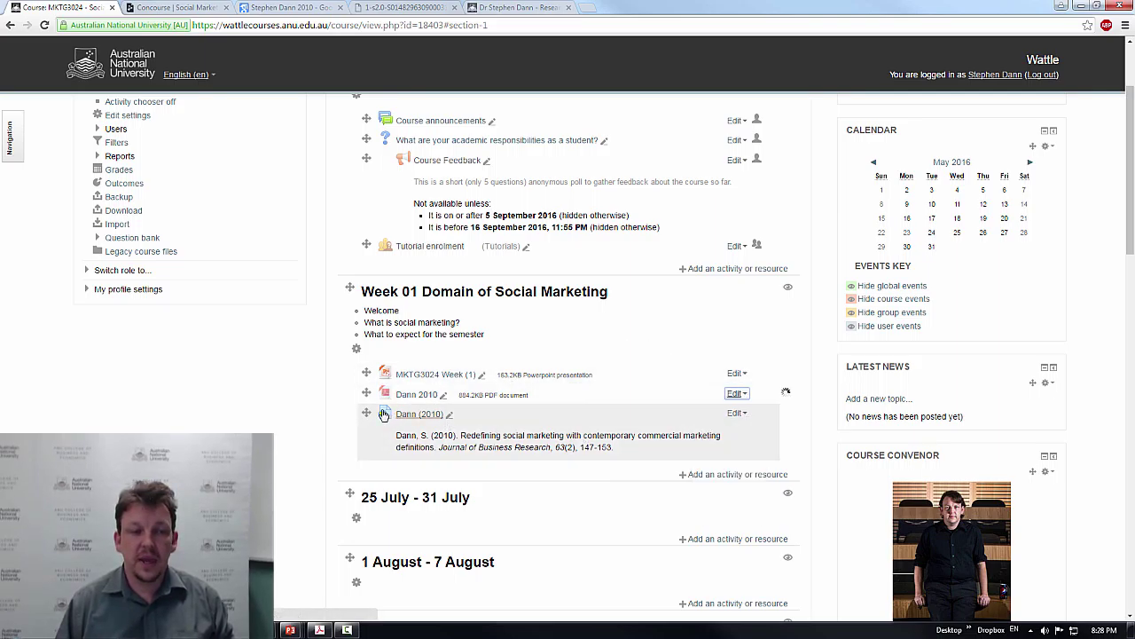
left_click(741, 394)
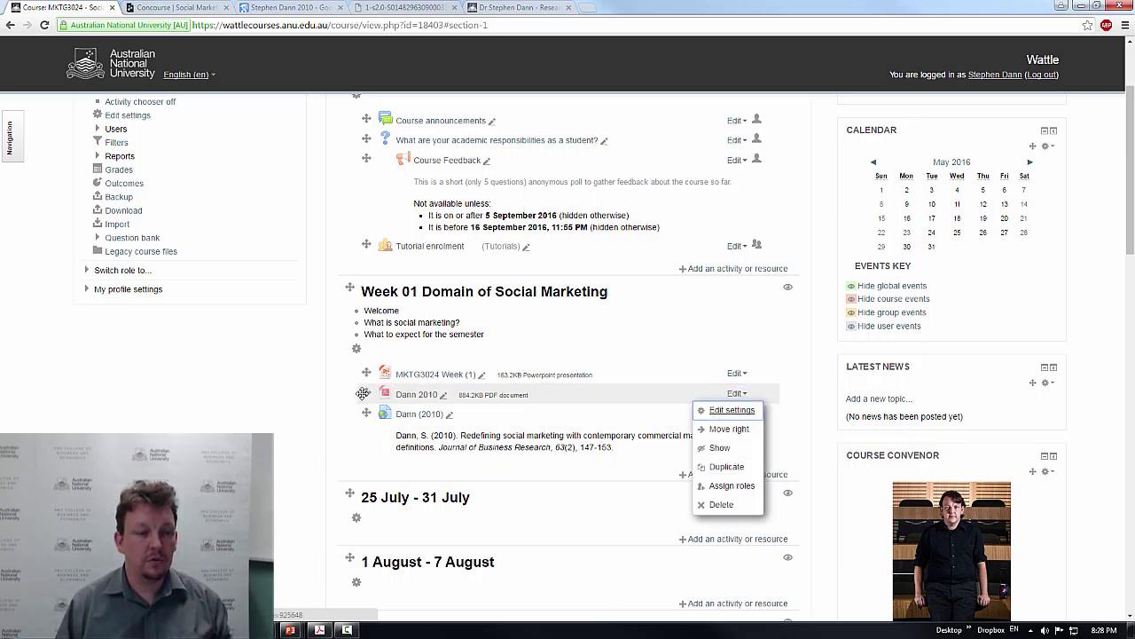
Move the 2010 article PDF below the article link in Week 01 and indent it one level
left_click_drag(366, 394, 436, 451)
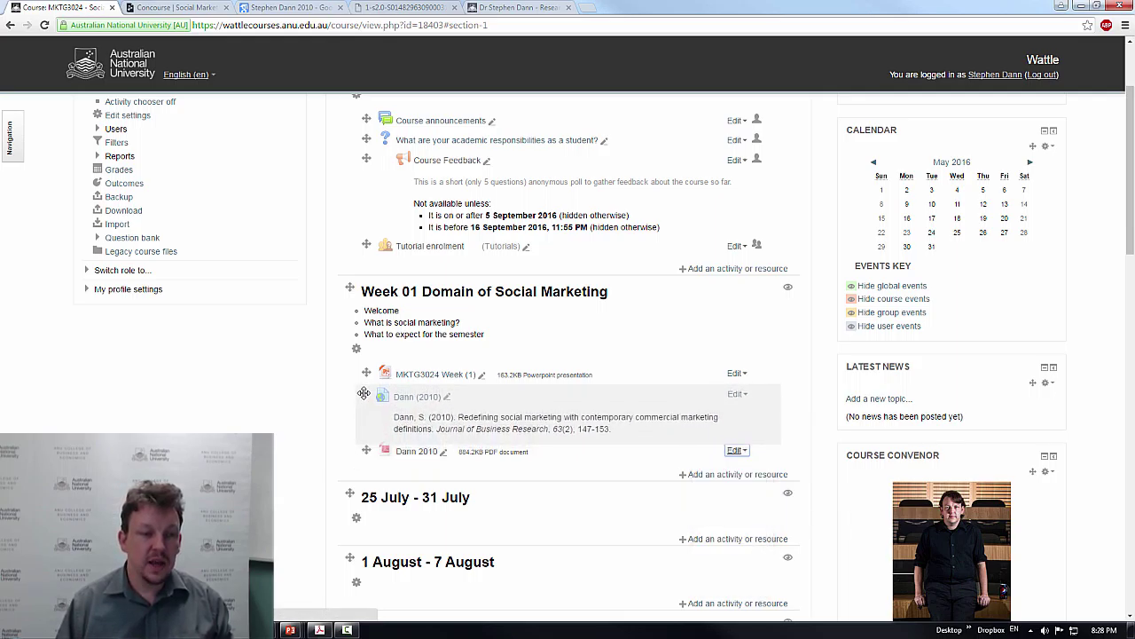
left_click(736, 450)
left_click(734, 512)
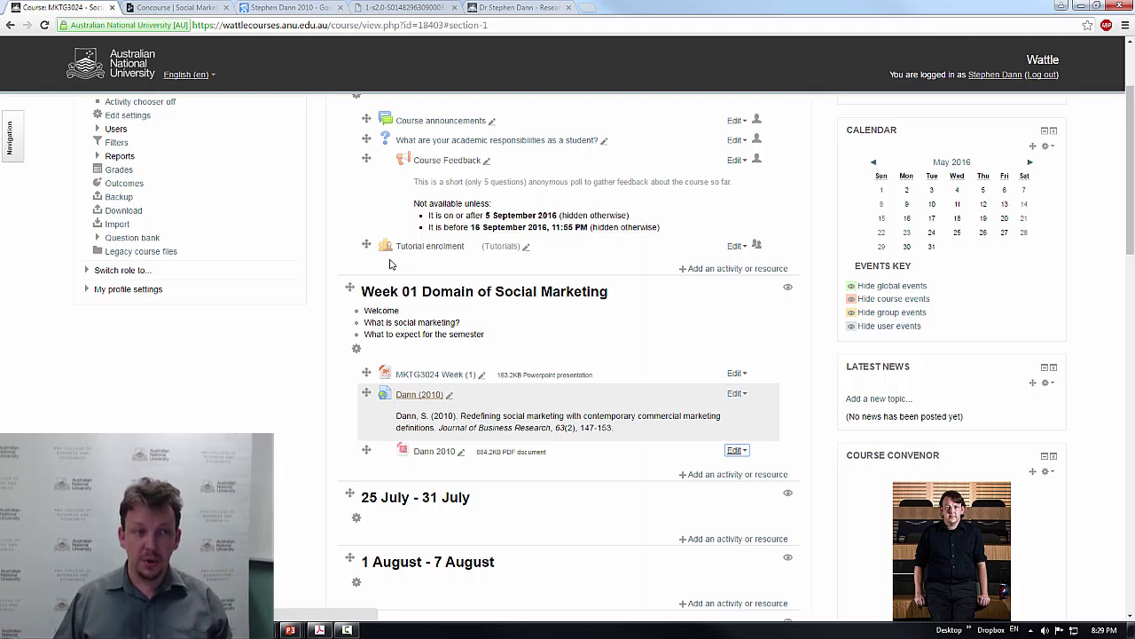
Compare the article's PDF with its ScienceDirect page, looking through the abstract and introduction, and open the detailed article metrics
left_click(417, 7)
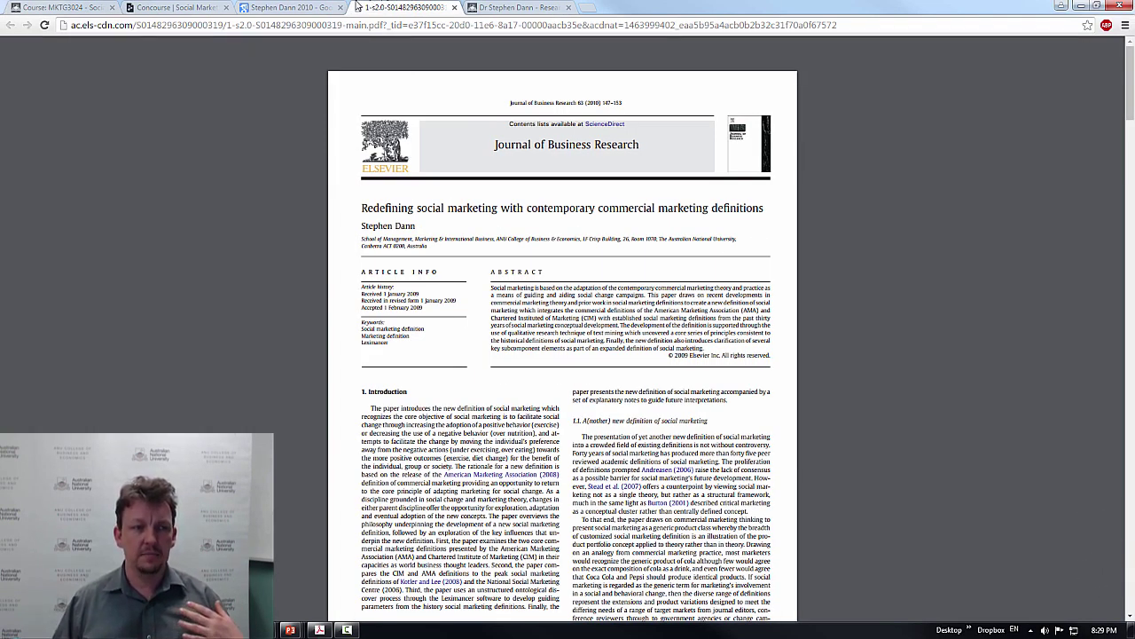
left_click(293, 7)
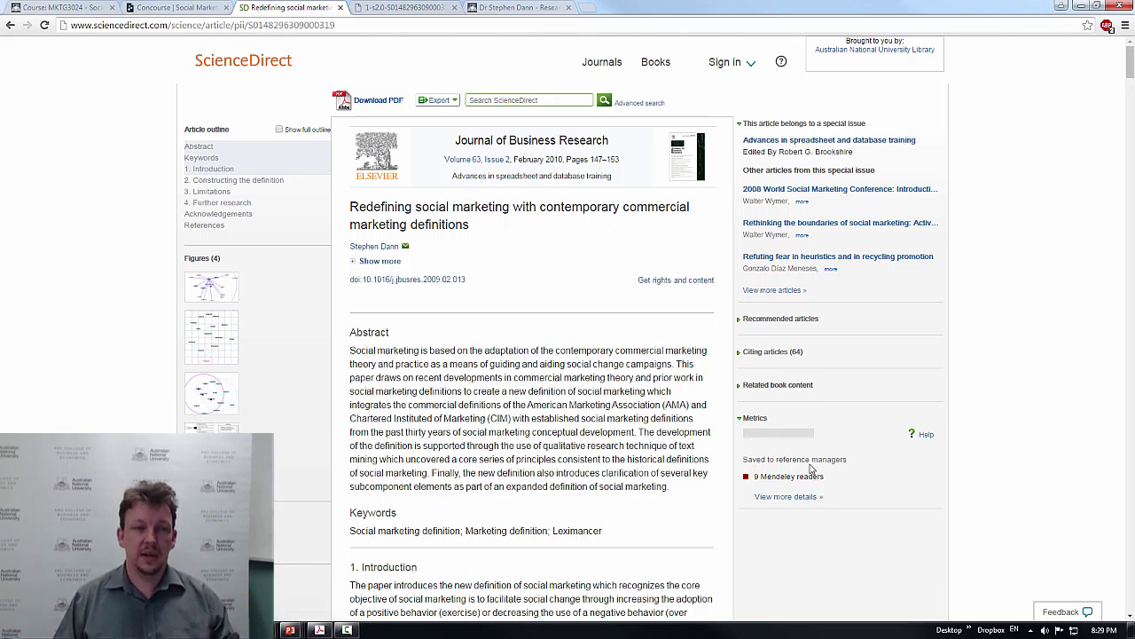
scroll(670, 311, "down", 3)
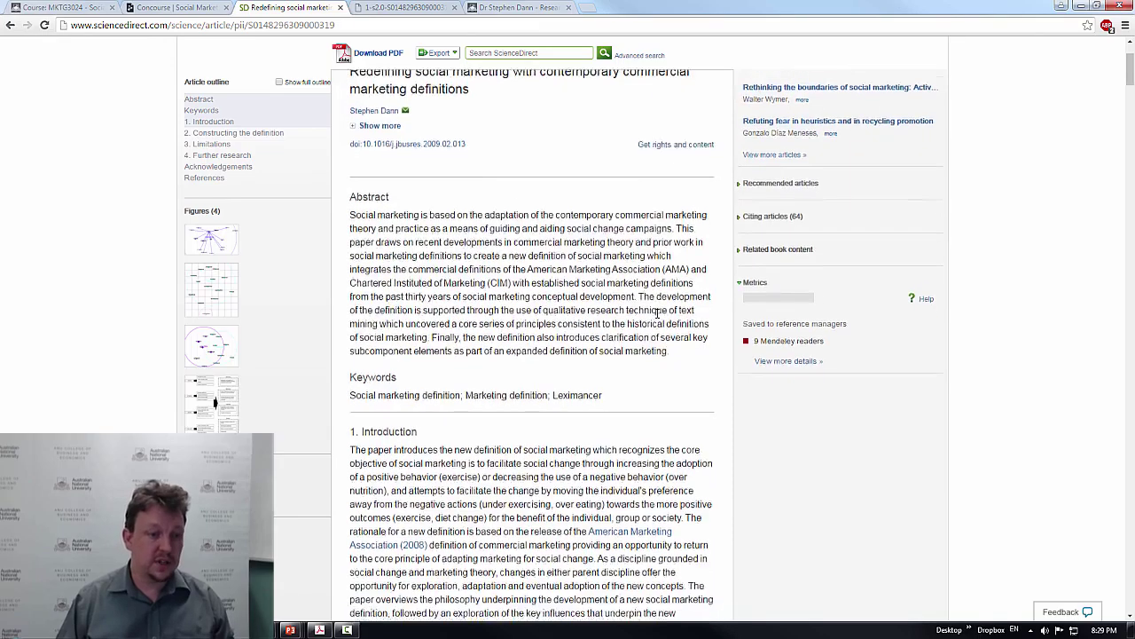
scroll(661, 312, "up", 3)
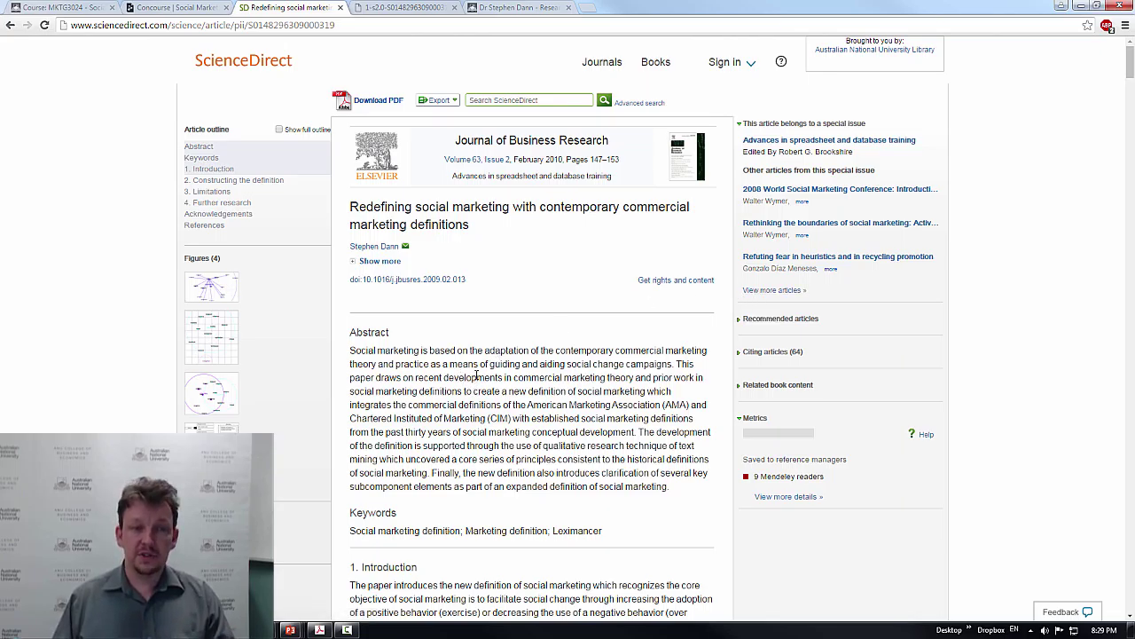
scroll(476, 376, "down", 3)
scroll(479, 377, "down", 2)
scroll(752, 372, "up", 6)
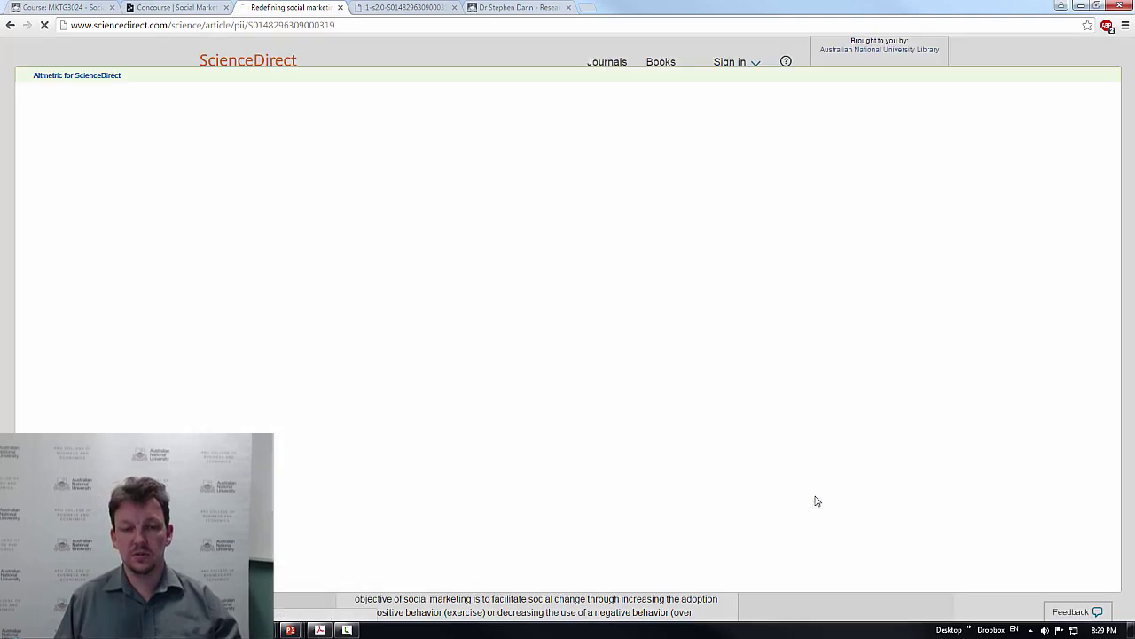
left_click(814, 498)
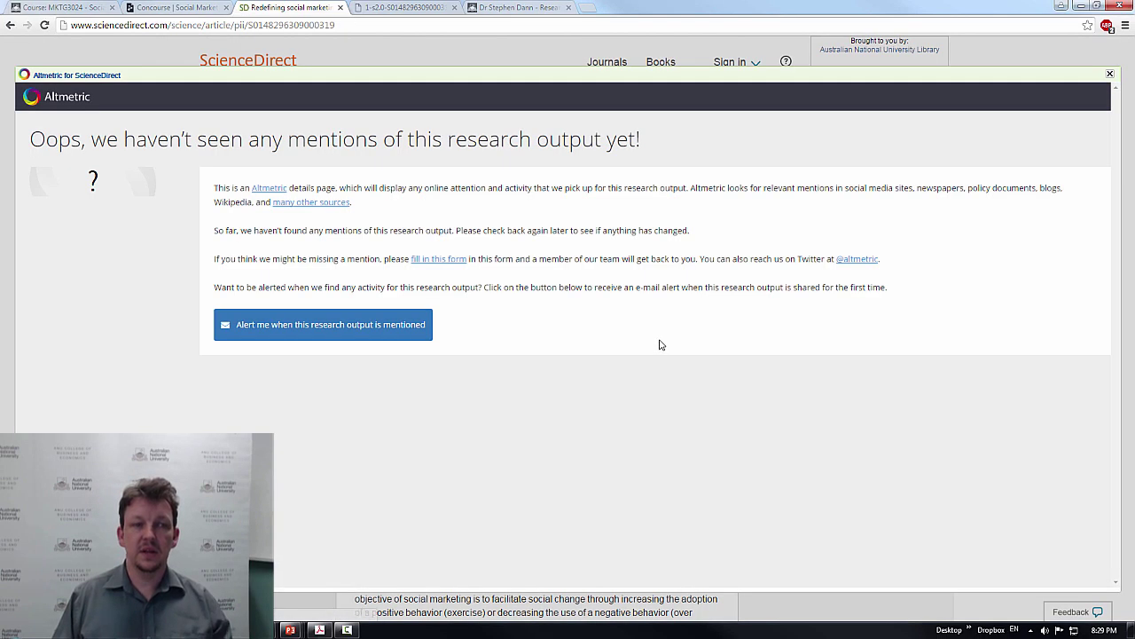
Leave the article metrics, return to the course page and test the Week 01 link to the 2010 article
left_click(11, 25)
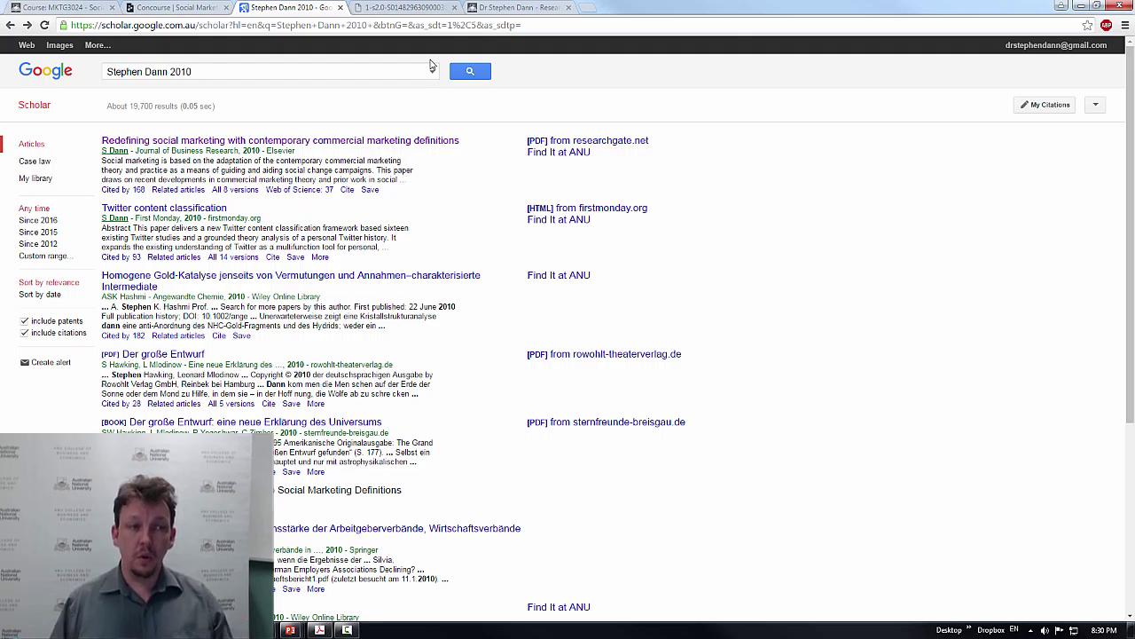
left_click(76, 7)
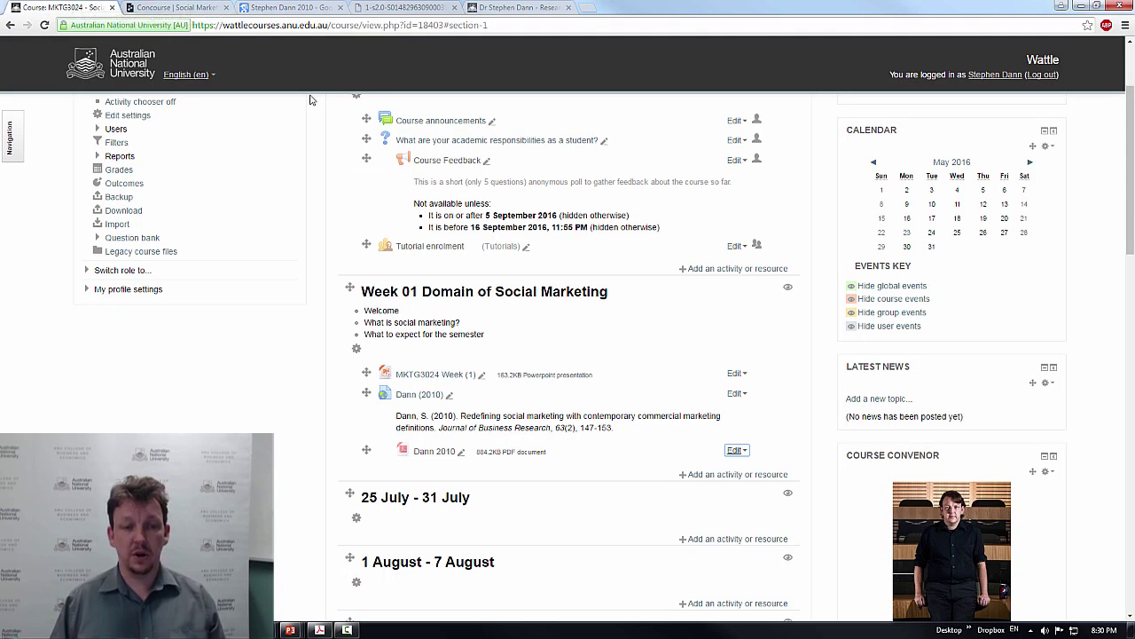
left_click(423, 398)
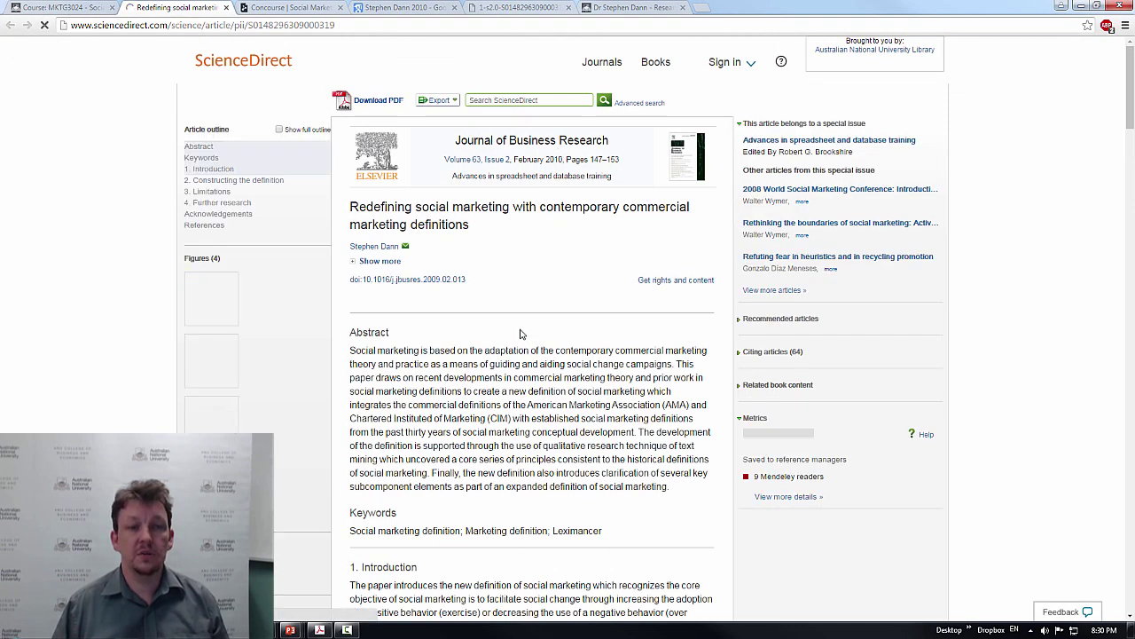
Expand the citing articles on the ScienceDirect page and look through the article down to its reference list
left_click(741, 356)
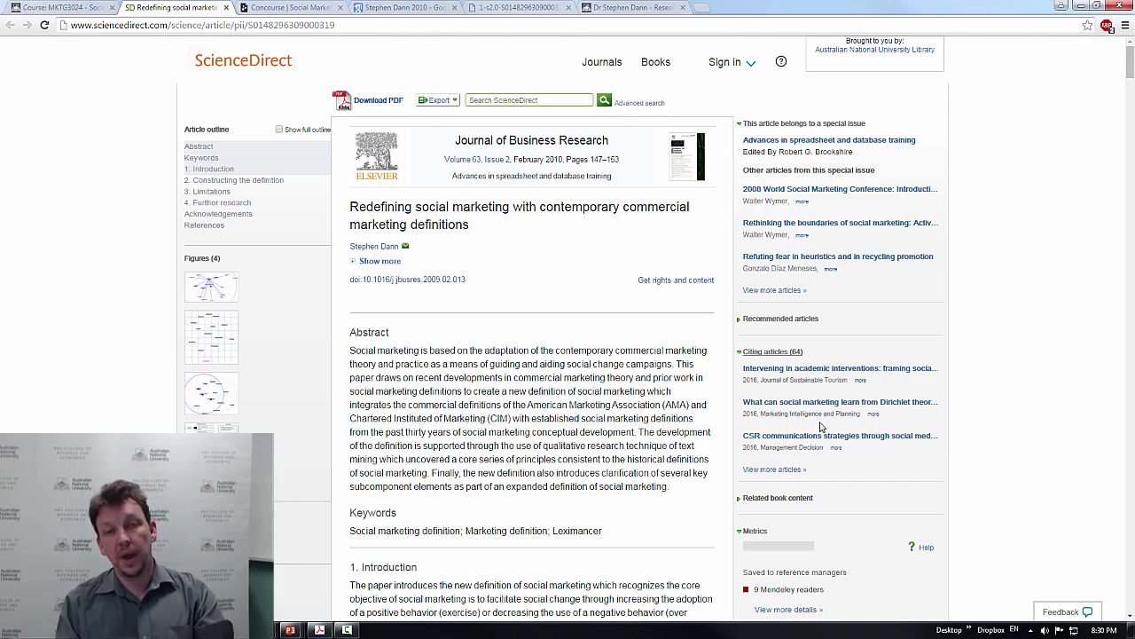
scroll(819, 426, "down", 5)
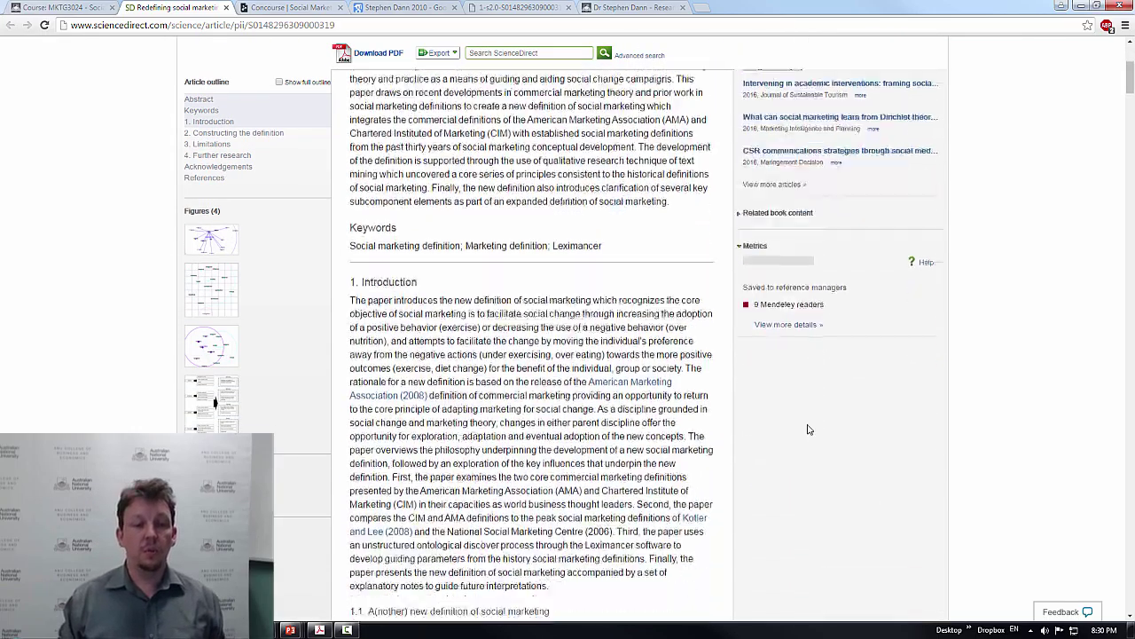
scroll(808, 429, "down", 20)
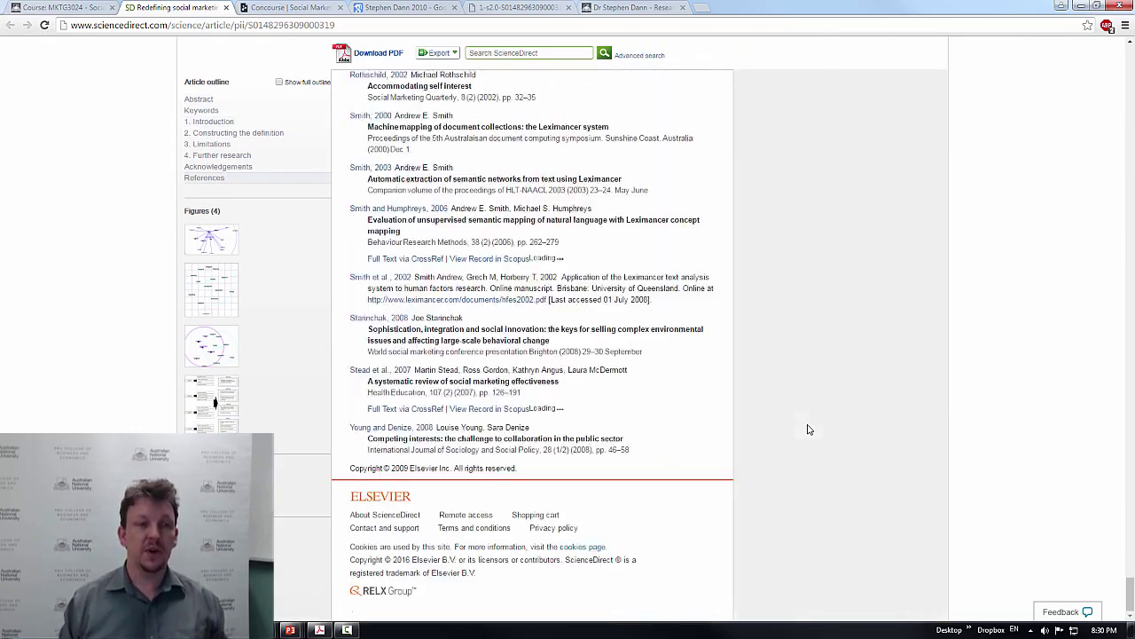
scroll(808, 429, "up", 3)
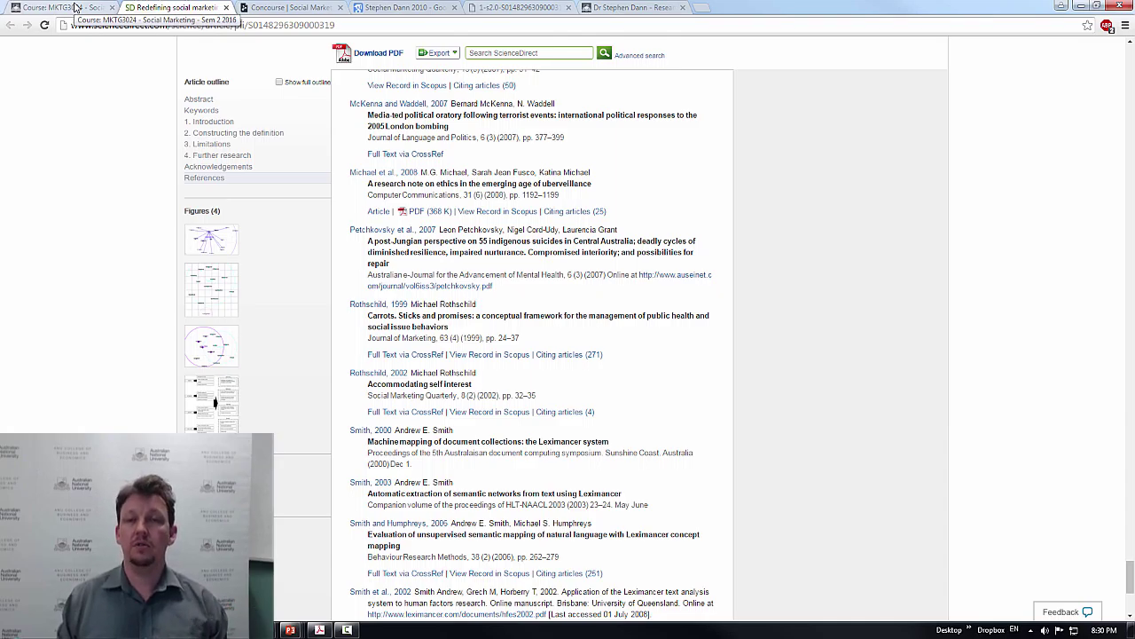
Return to the course page and start a new Turnitin Assignment 2 in the 24 October - 30 October section
left_click(75, 7)
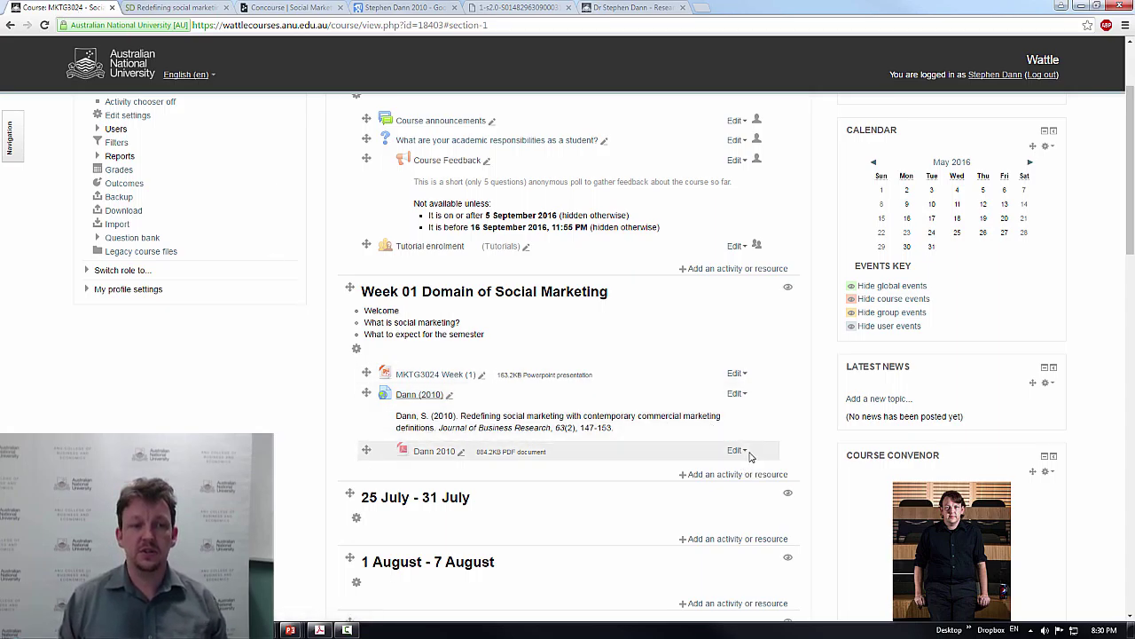
scroll(749, 455, "down", 11)
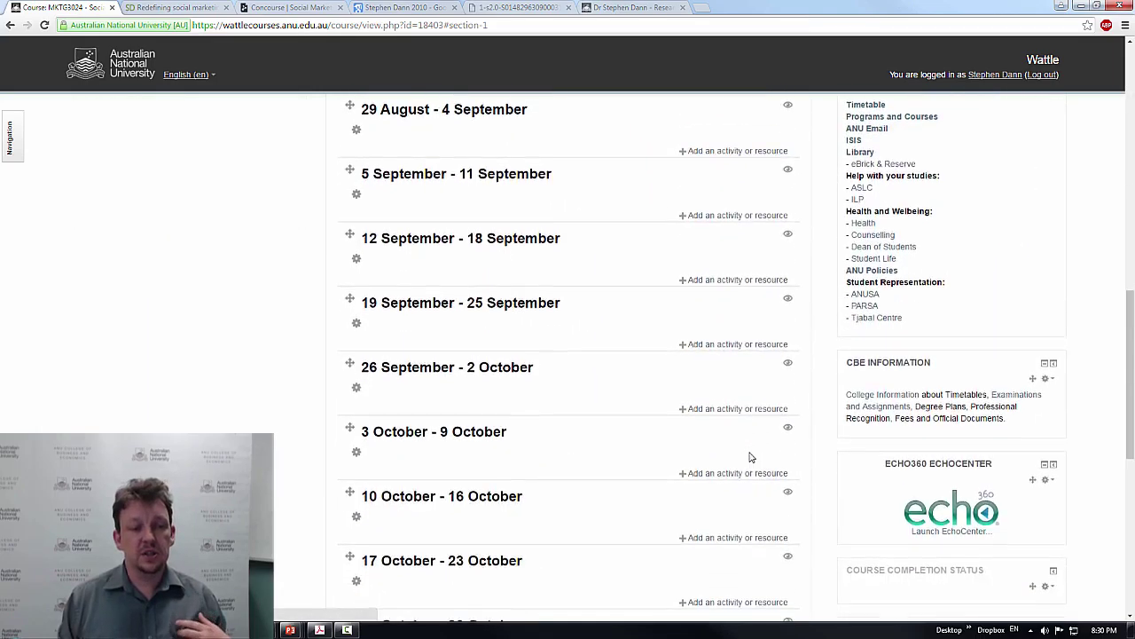
scroll(750, 455, "down", 2)
scroll(745, 435, "up", 2)
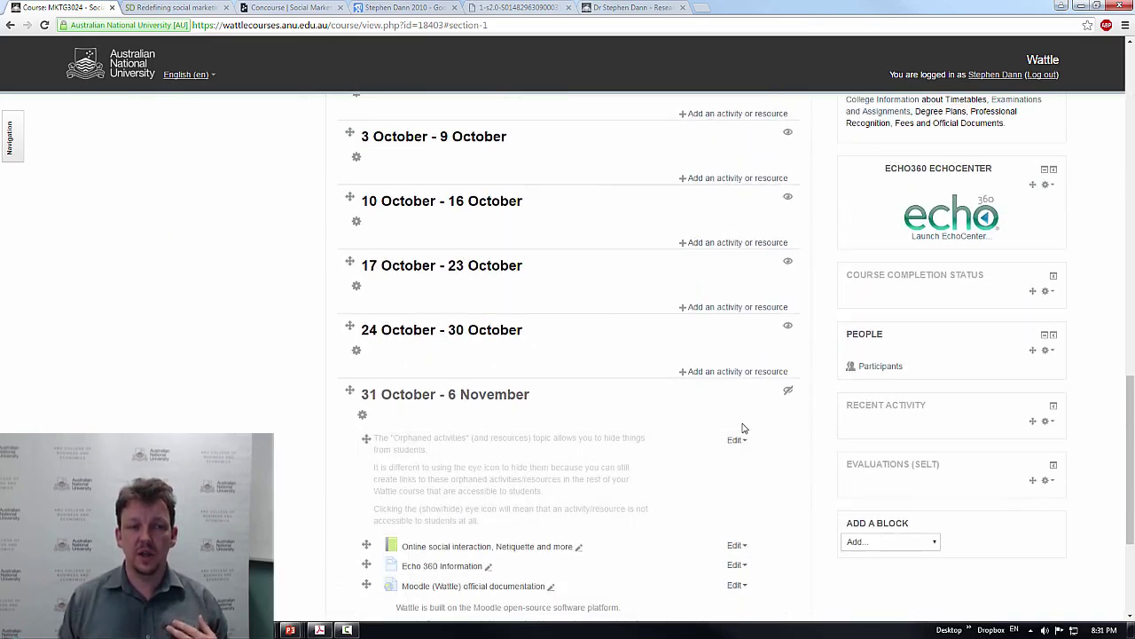
left_click(741, 372)
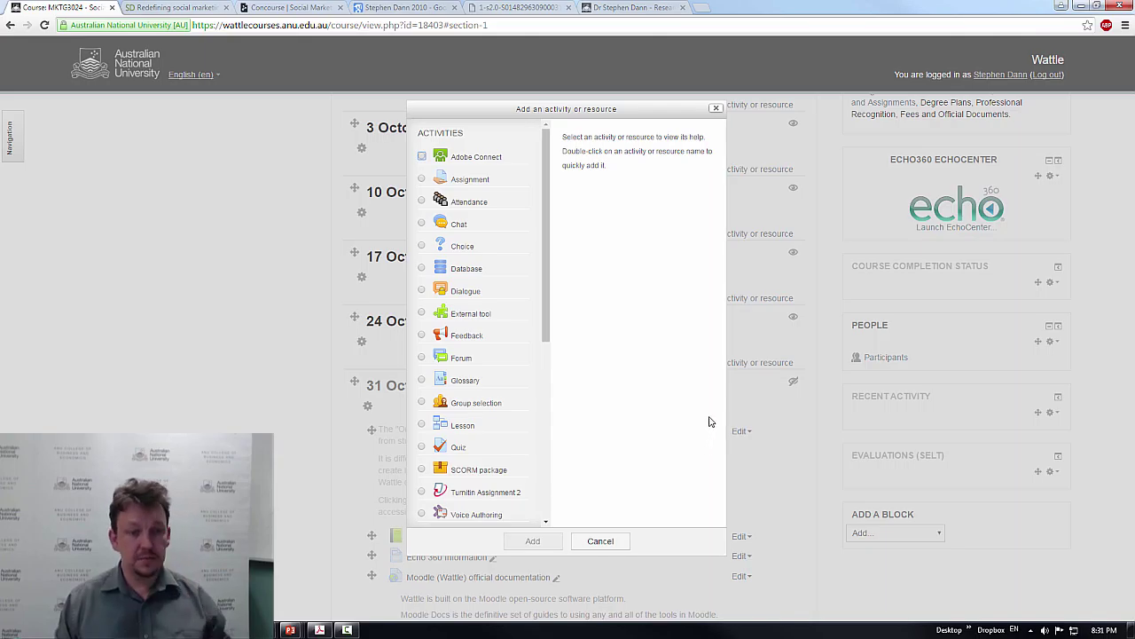
left_click(510, 495)
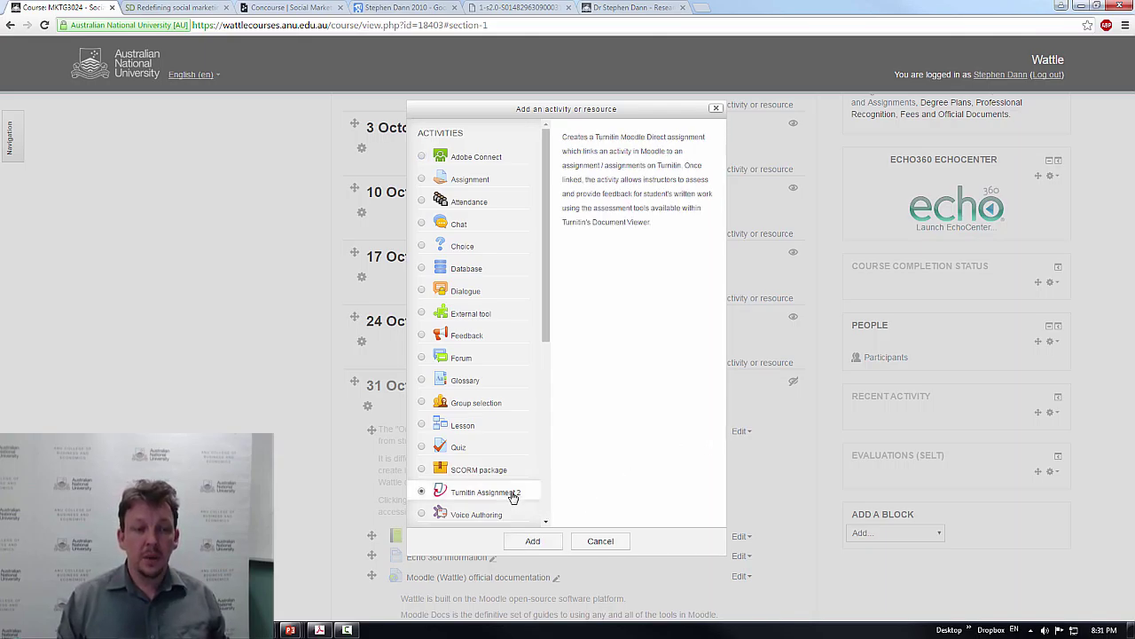
left_click(533, 541)
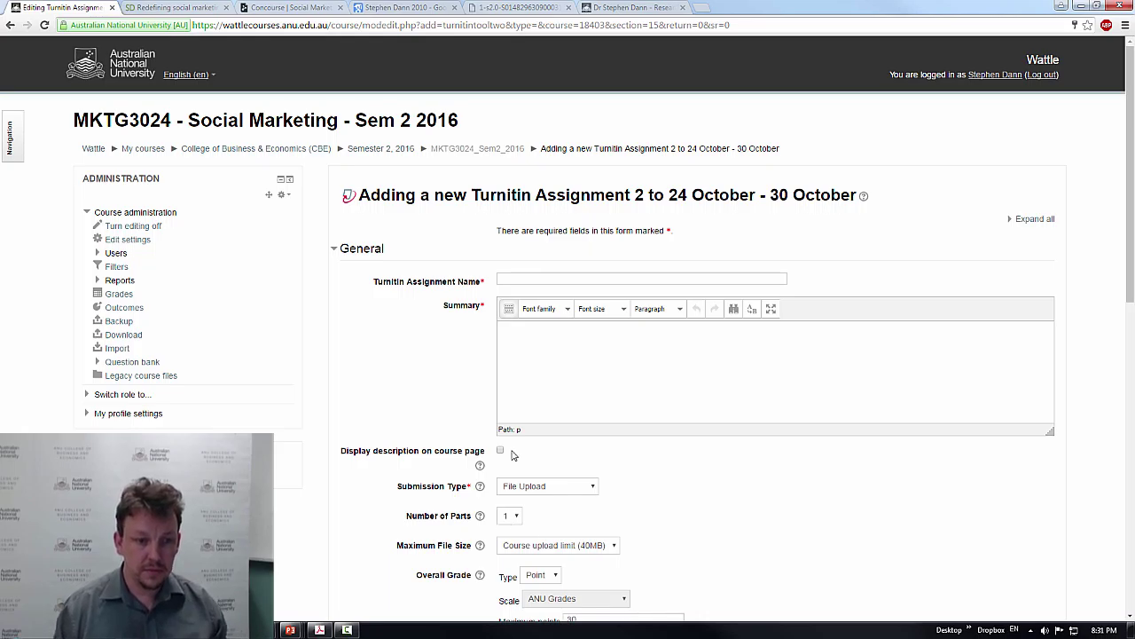
key("alt+Tab")
key("Escape")
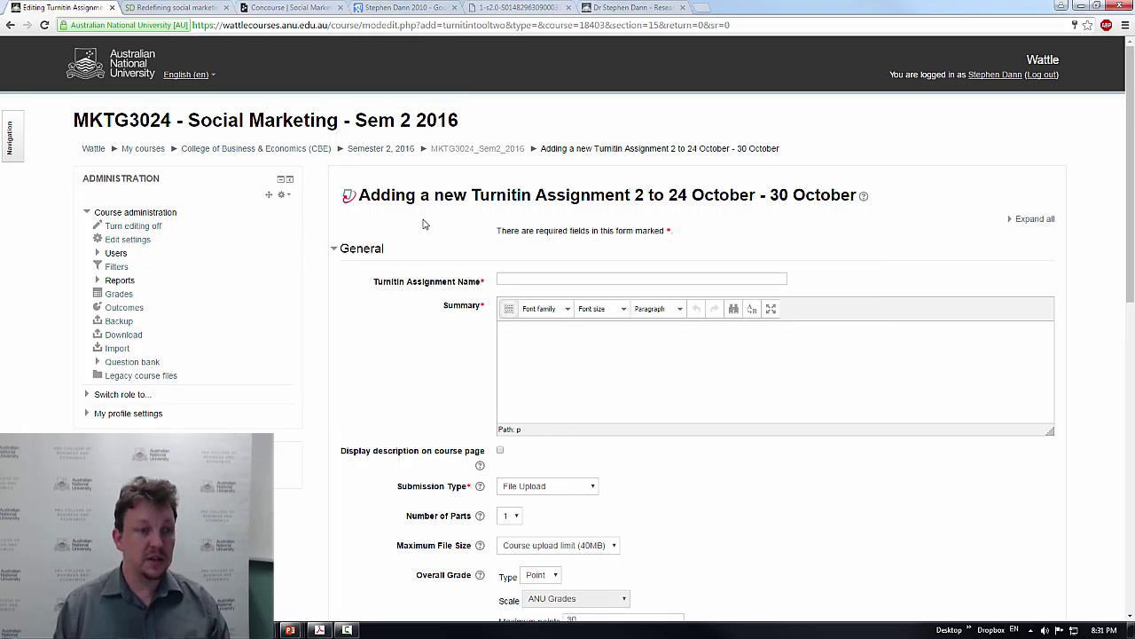
Copy "Essay 1: Social Marketing Problem" from the Concourse assessment summary and paste it as the Turnitin assignment name
left_click(324, 6)
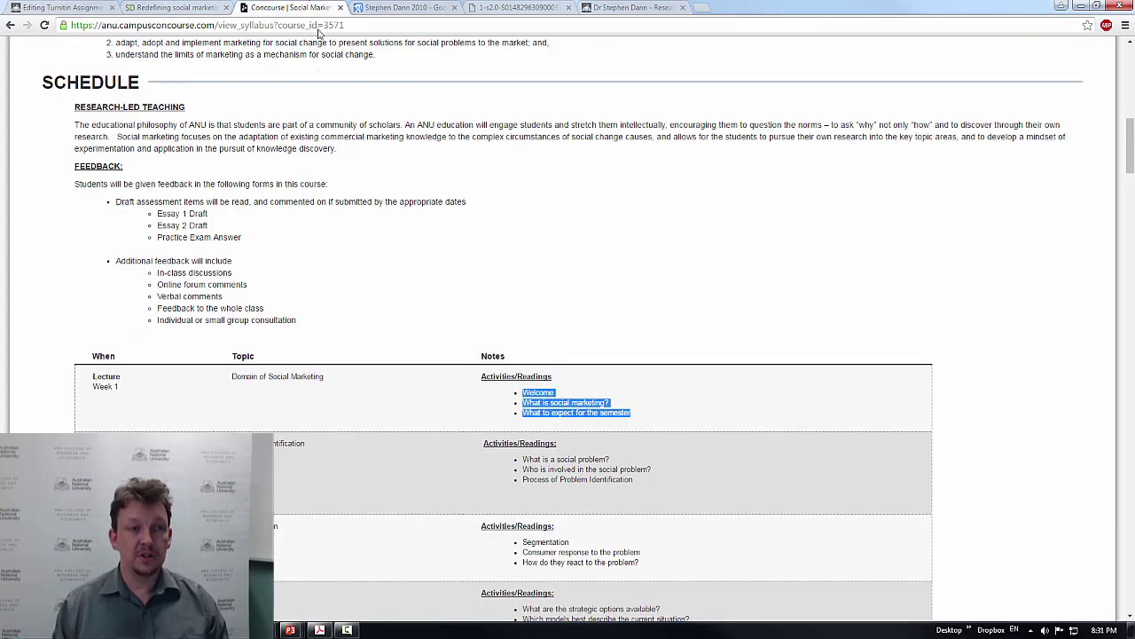
scroll(344, 298, "down", 15)
scroll(344, 298, "down", 4)
scroll(344, 292, "up", 1)
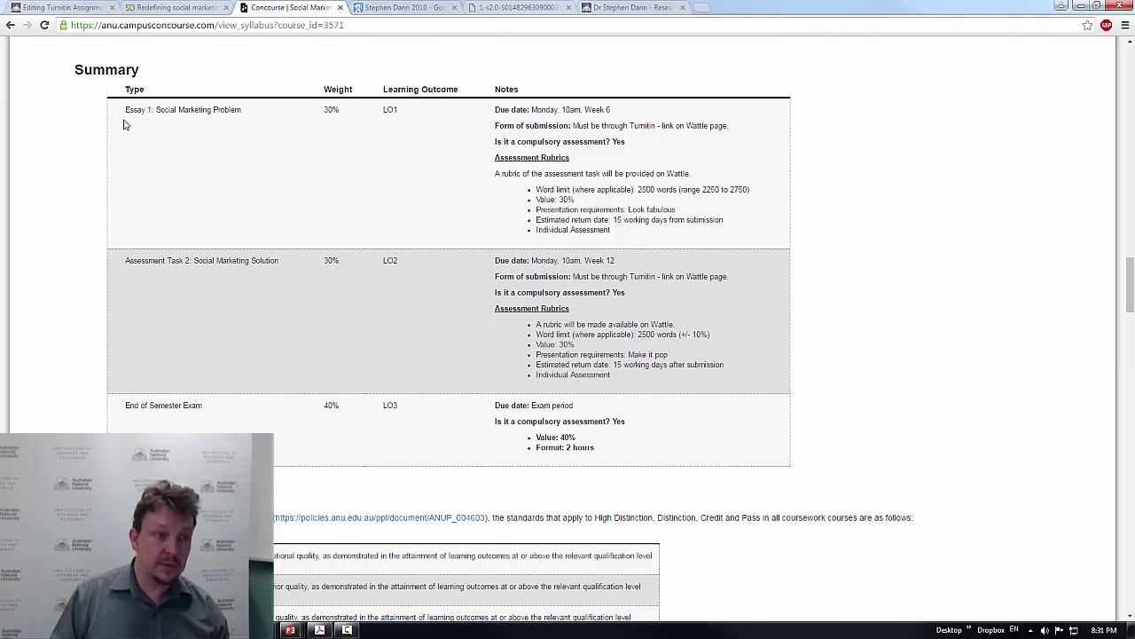
left_click_drag(125, 116, 247, 116)
key("ctrl+c")
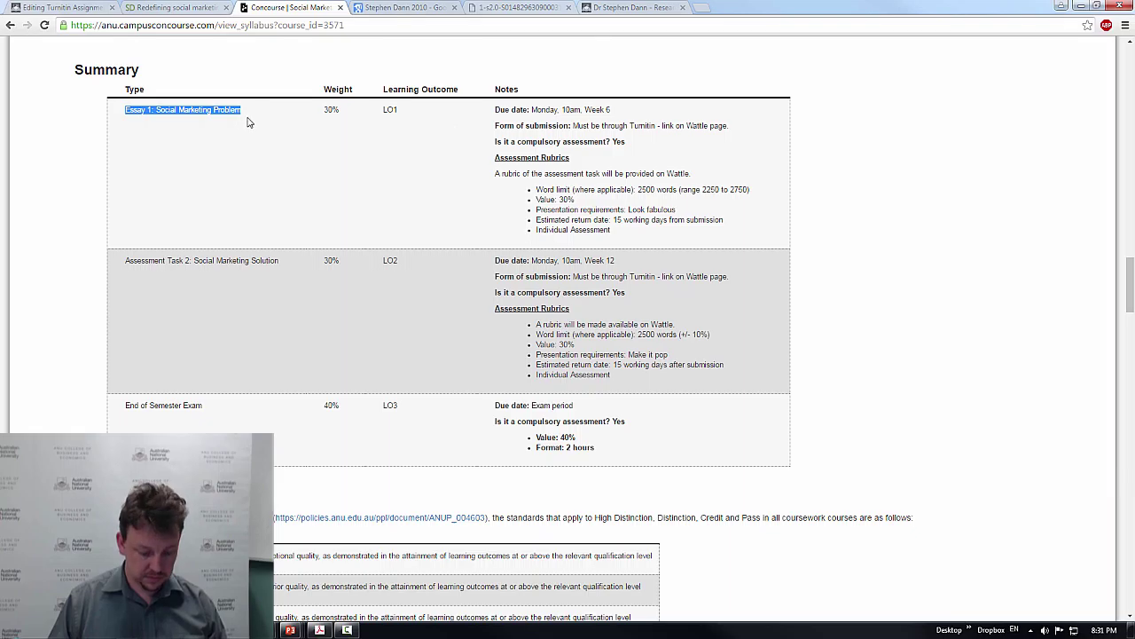
left_click(439, 7)
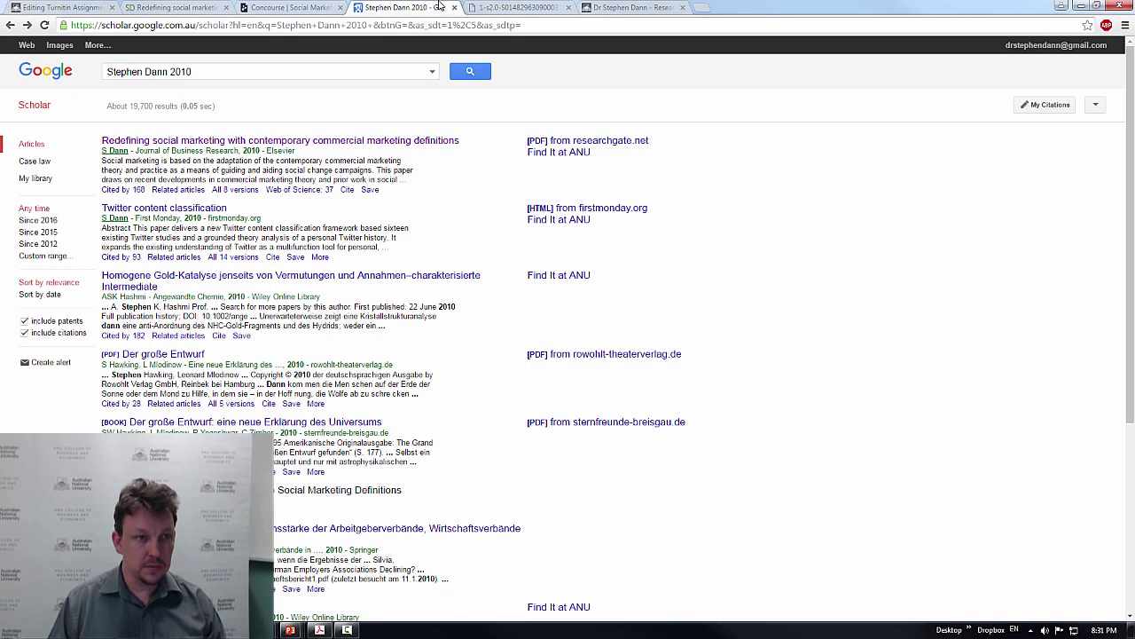
left_click(58, 7)
left_click(525, 279)
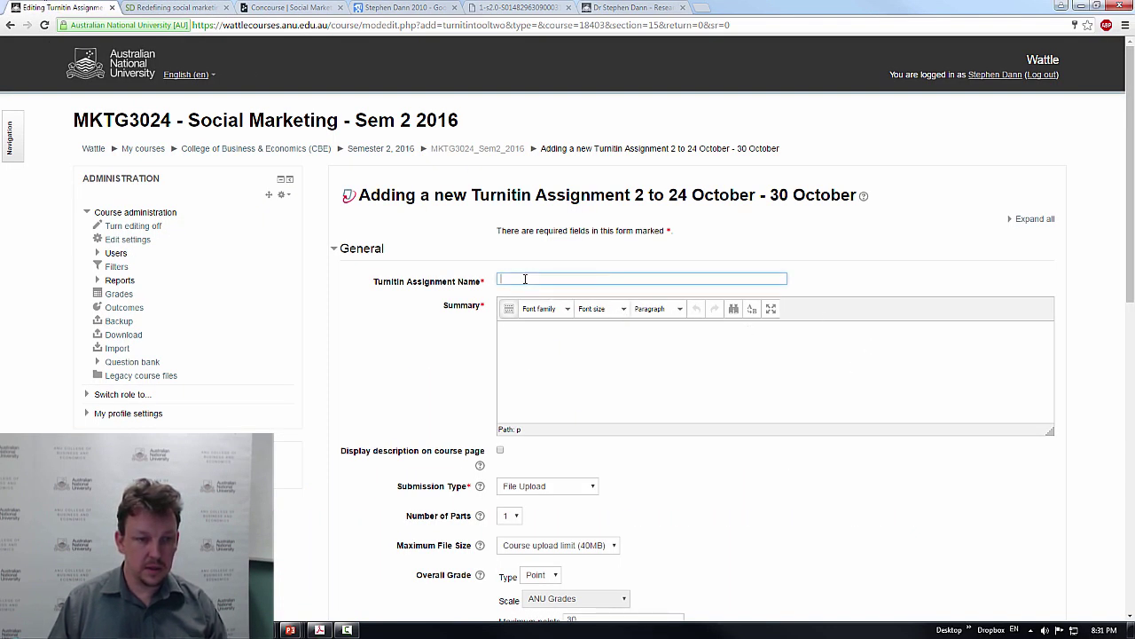
key("ctrl+v")
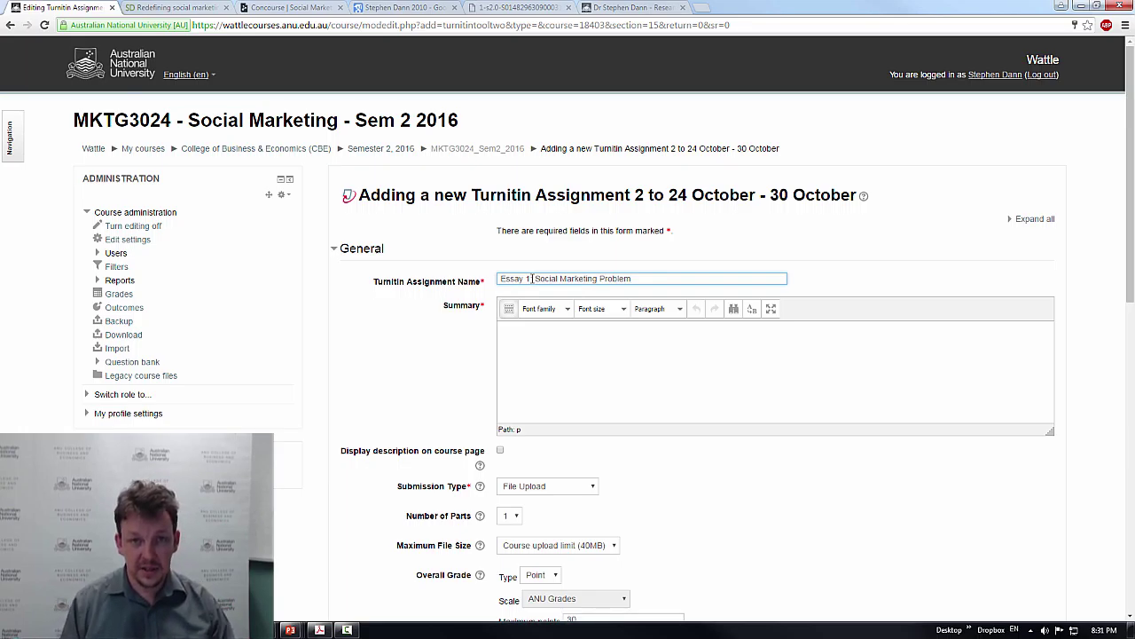
Close the ScienceDirect page and copy the Assessment Task 1 description and Task Activity list from Concourse into the assignment's summary
left_click(579, 337)
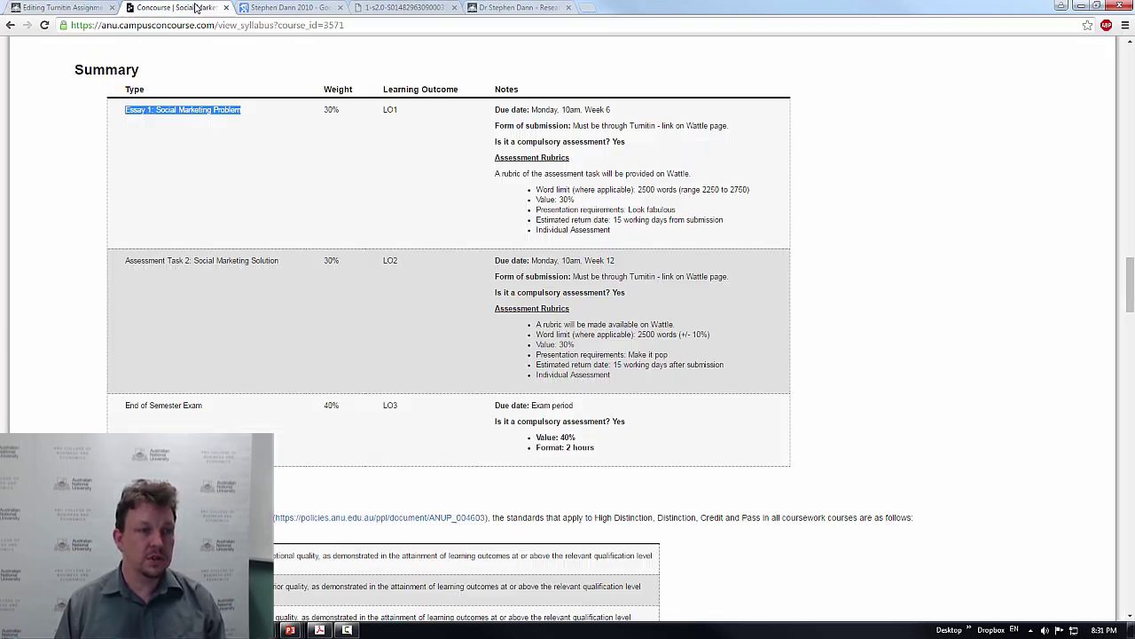
left_click(225, 7)
left_click(198, 8)
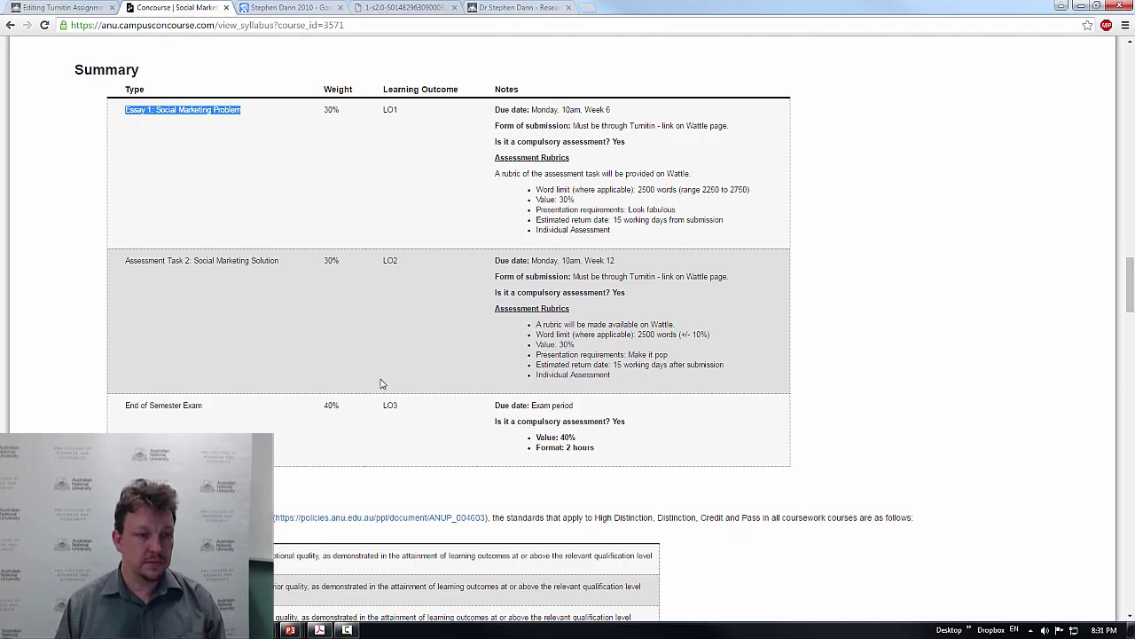
left_click_drag(496, 111, 567, 161)
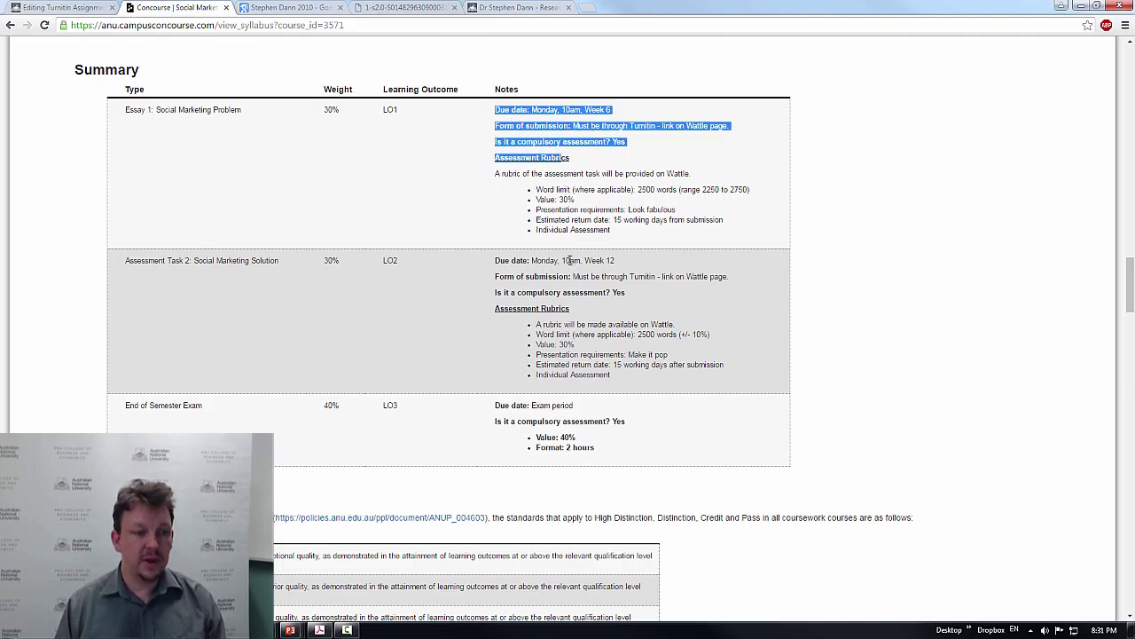
scroll(570, 260, "down", 4)
scroll(571, 260, "down", 2)
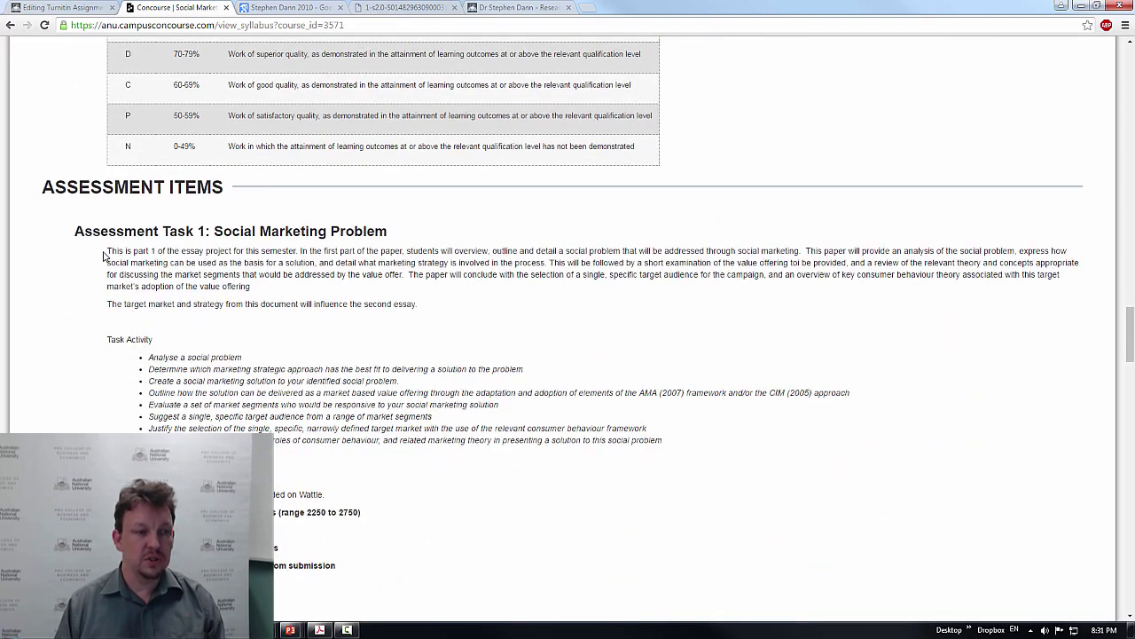
left_click_drag(105, 254, 704, 439)
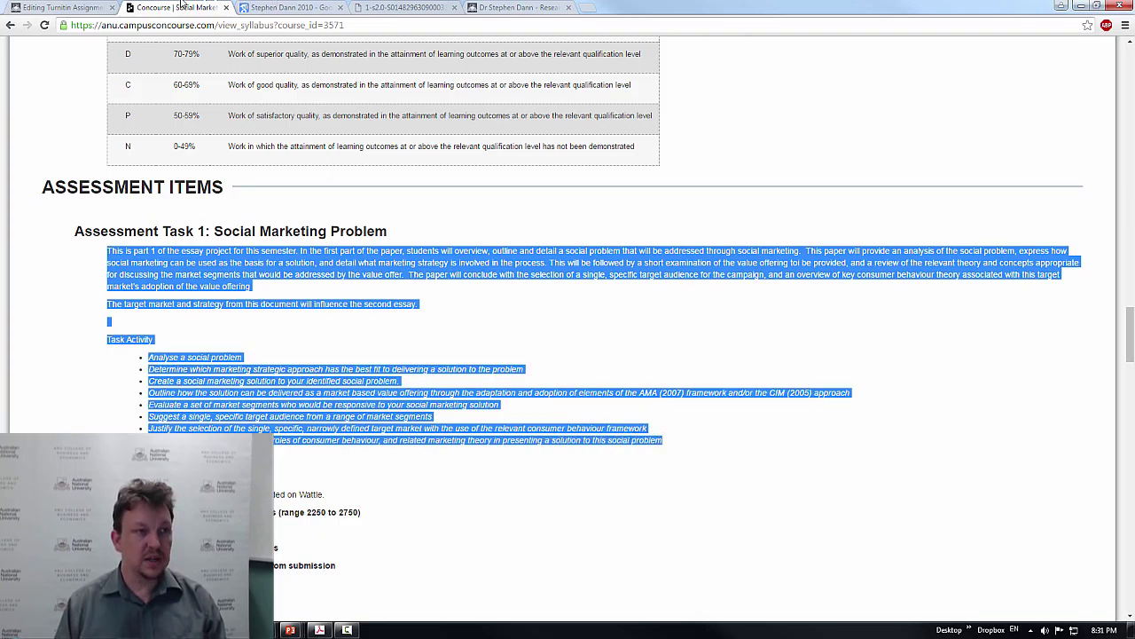
left_click(86, 7)
left_click(547, 369)
key("ctrl+v")
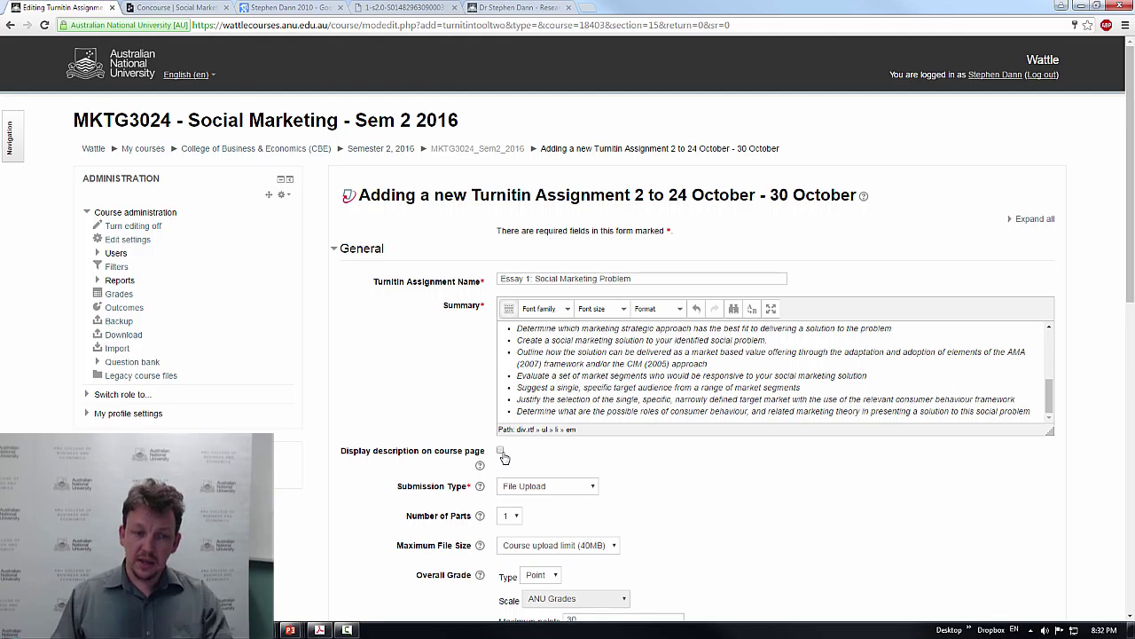
Review the Turnitin assignment's submission, overall grade and originality report settings and the Assignment Part 1 dates
scroll(595, 473, "down", 2)
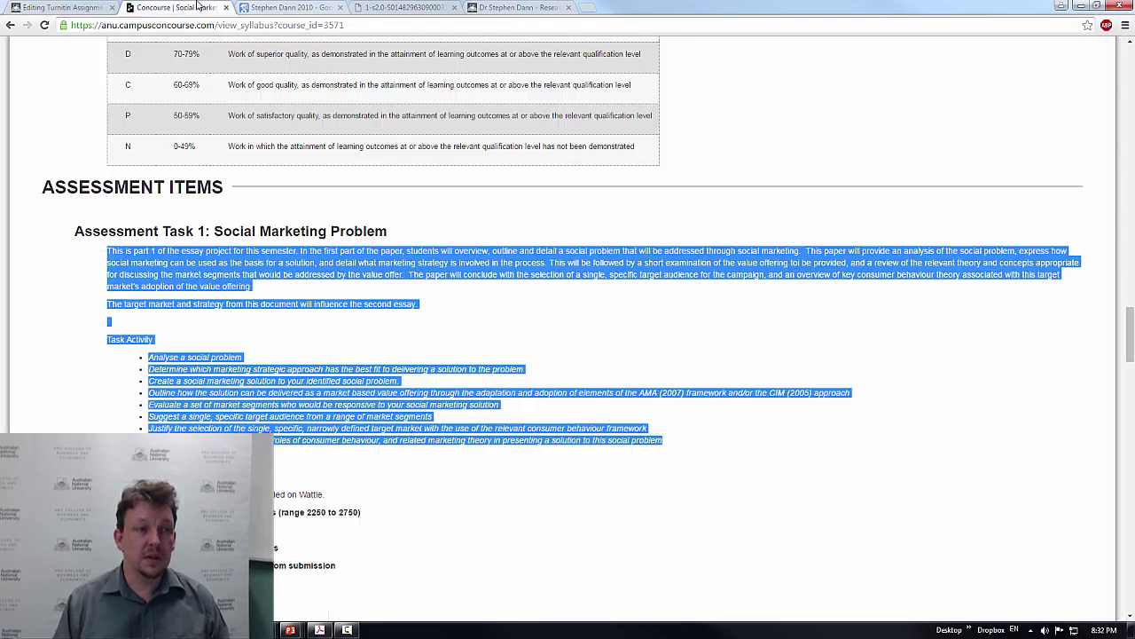
left_click(213, 7)
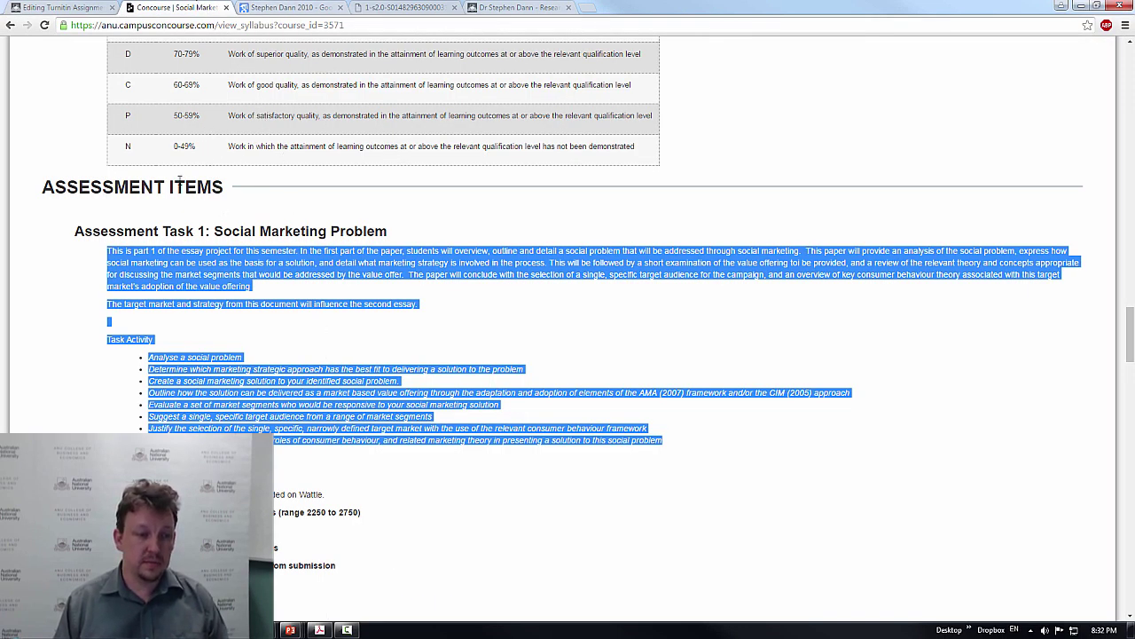
left_click(38, 9)
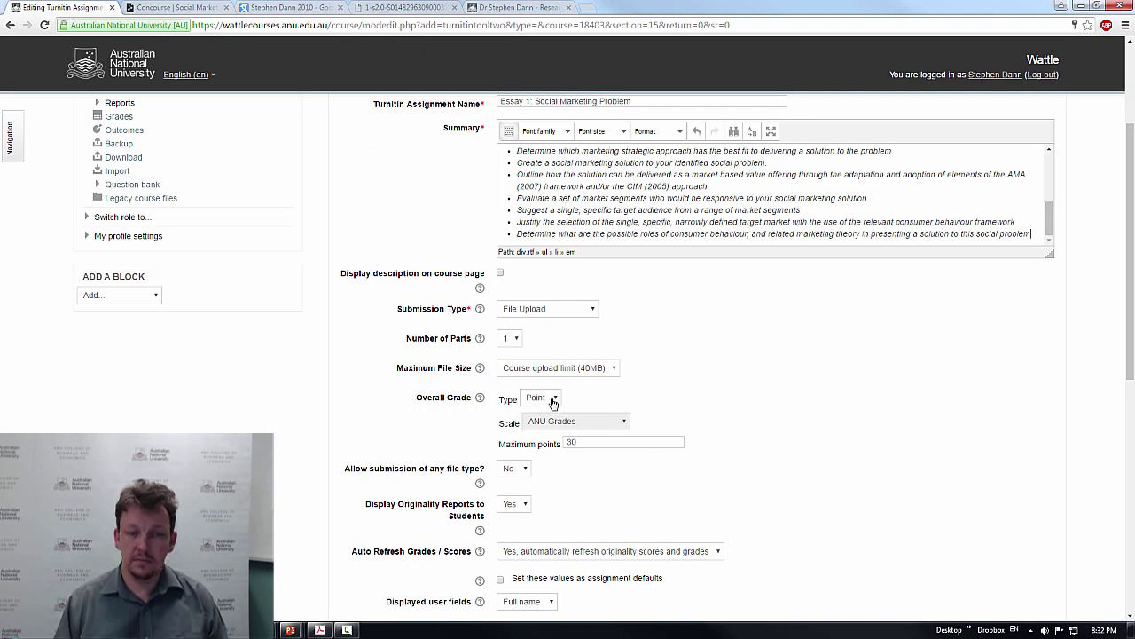
scroll(522, 466, "down", 1)
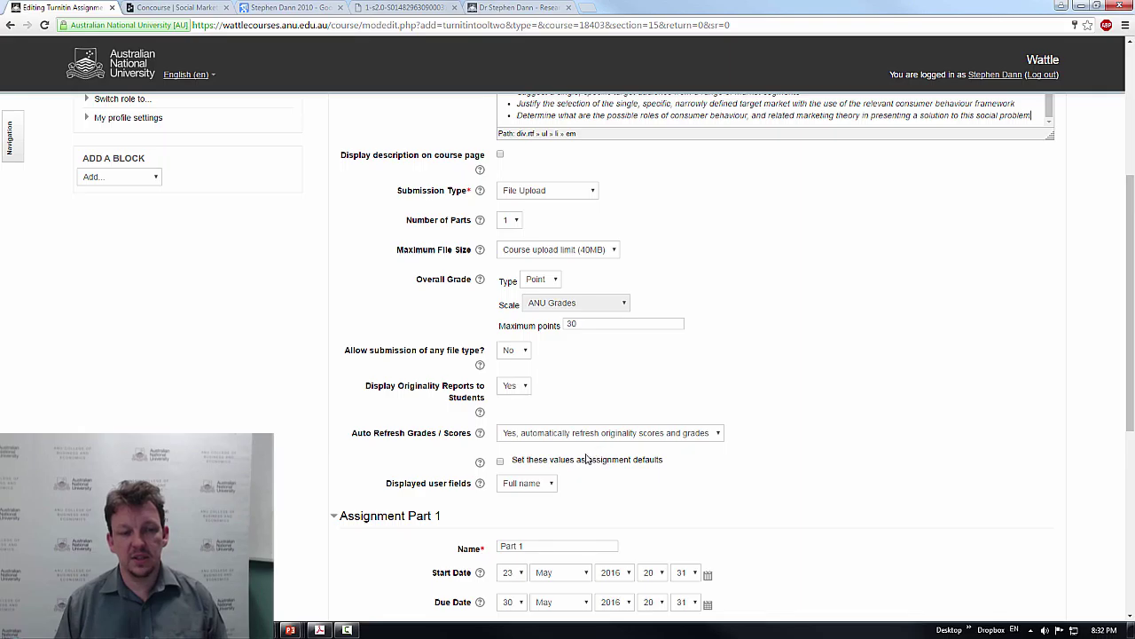
scroll(590, 456, "down", 1)
scroll(581, 446, "down", 2)
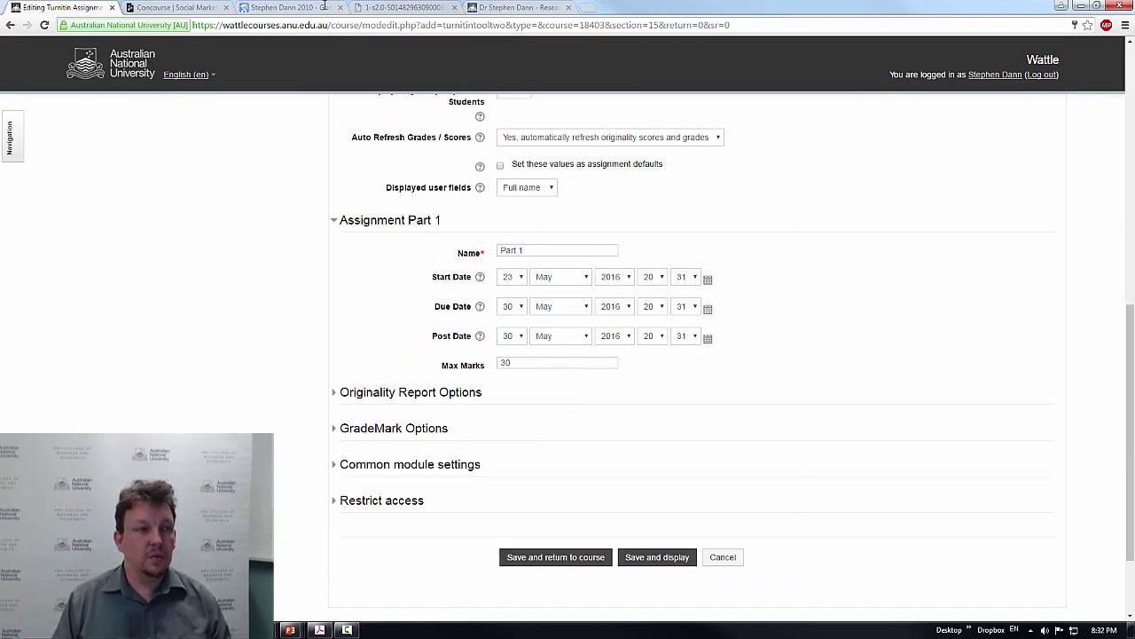
Look up the due date of Essay 1 in the Concourse assessment summary
left_click(176, 7)
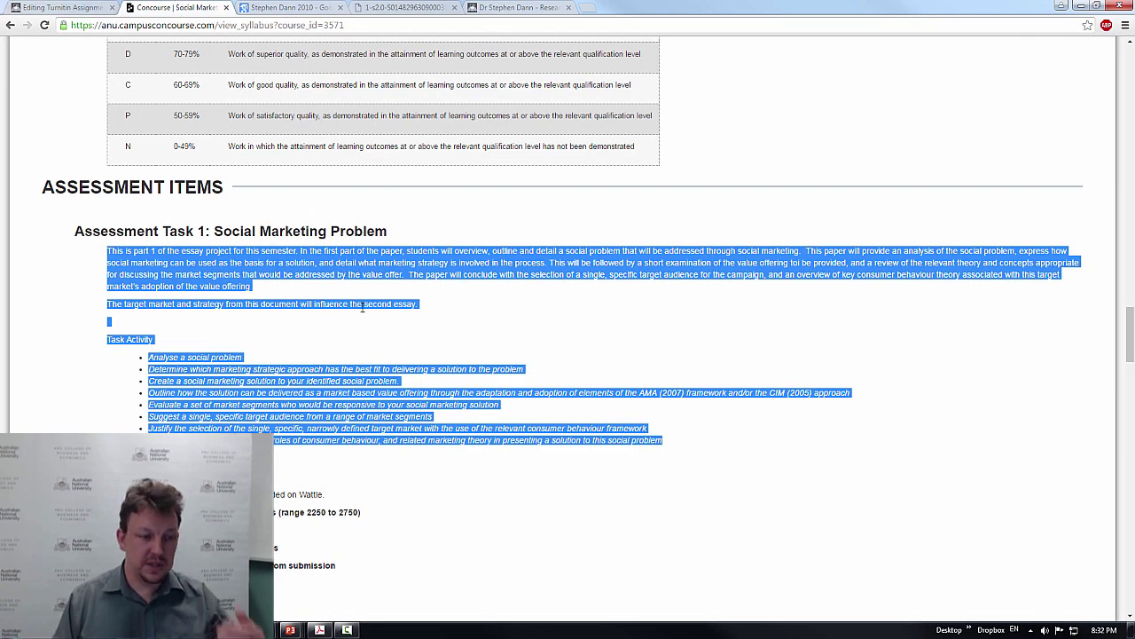
scroll(362, 306, "up", 12)
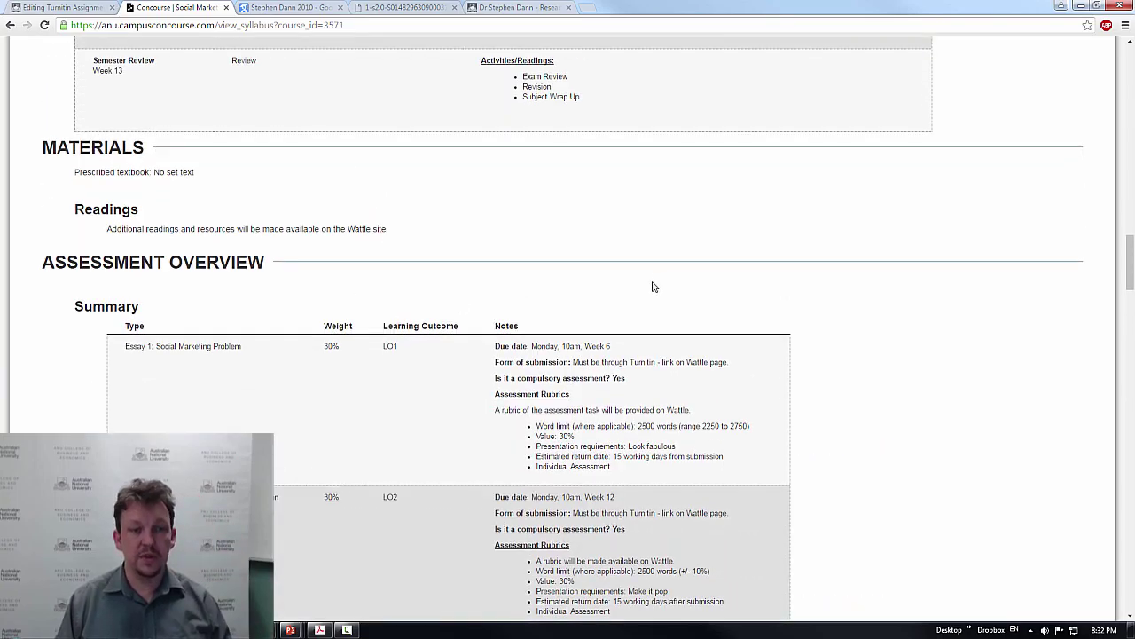
left_click_drag(623, 346, 535, 347)
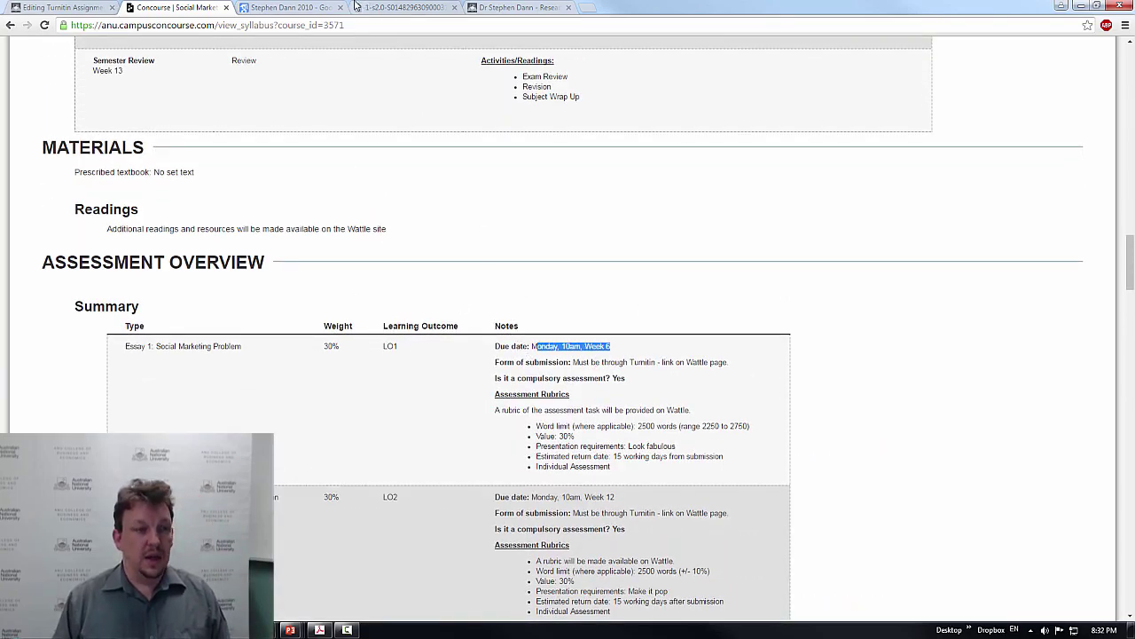
Open the course page separately from the assignment form and check its weekly sections for the Week 6 date
left_click(41, 8)
scroll(439, 133, "up", 10)
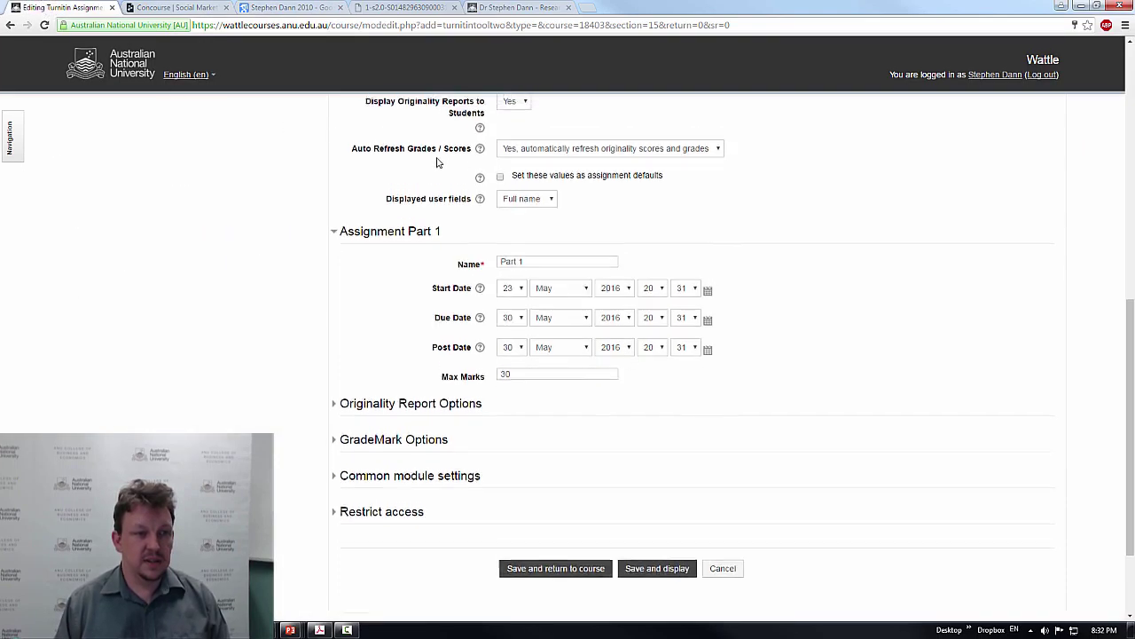
scroll(394, 142, "up", 1)
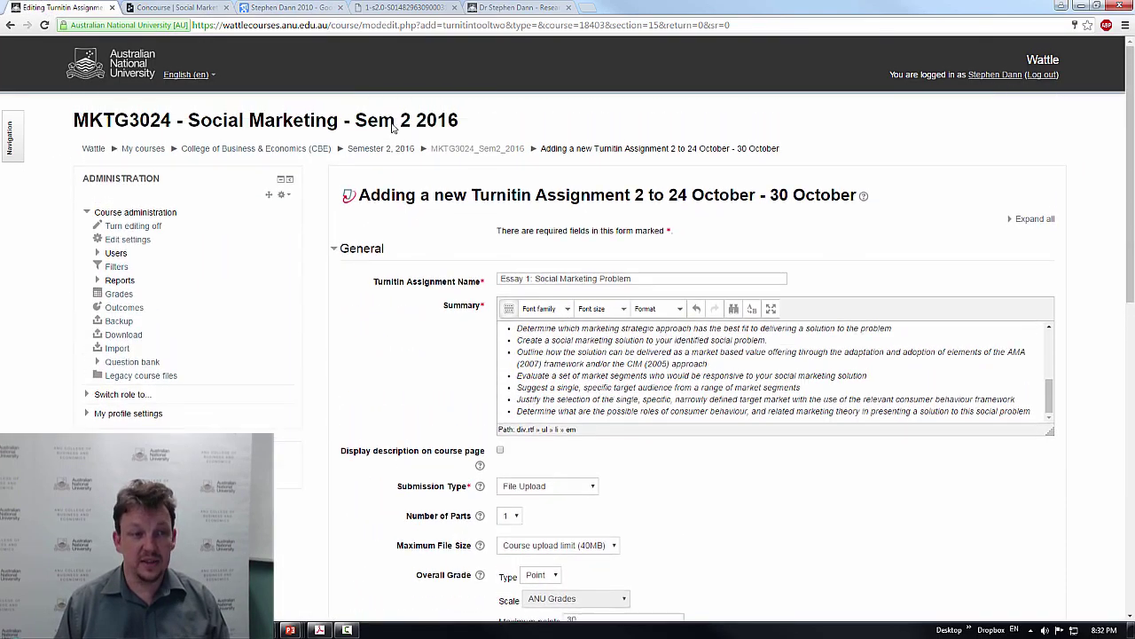
middle_click(493, 151)
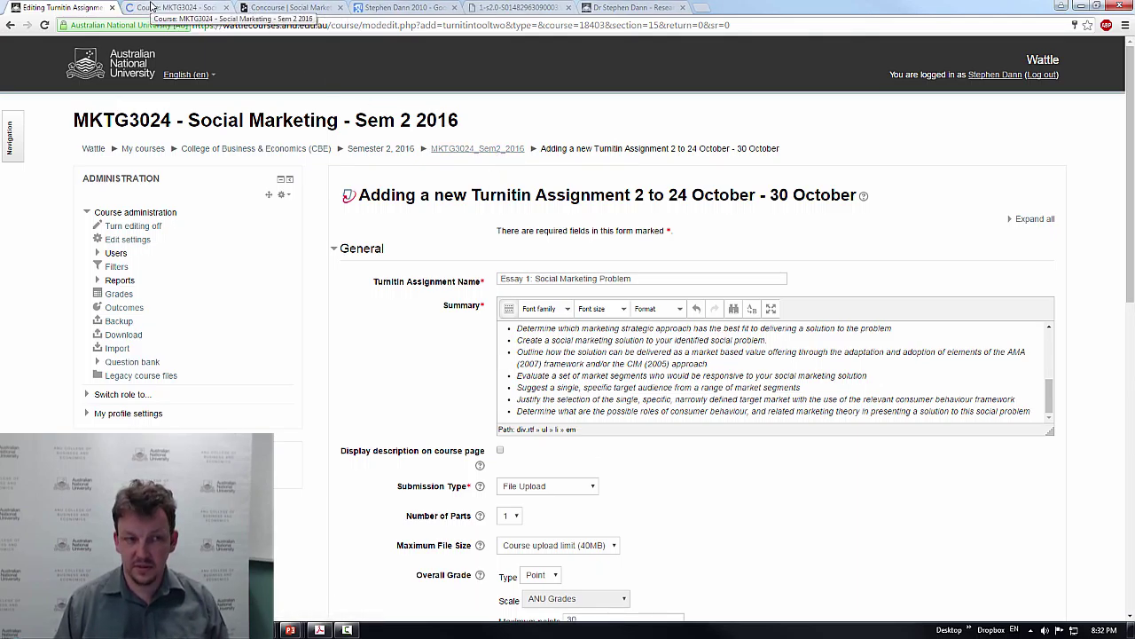
left_click(151, 7)
scroll(388, 282, "down", 5)
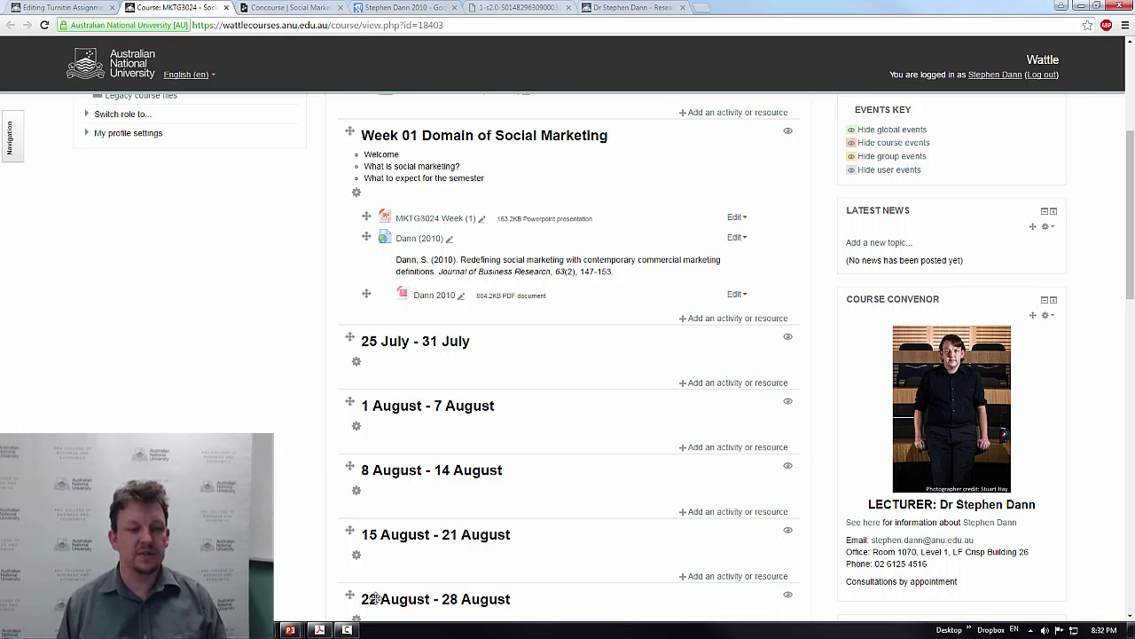
Return to the Turnitin assignment form and set the due date of Assignment Part 1 to 22 August 2016
left_click(40, 6)
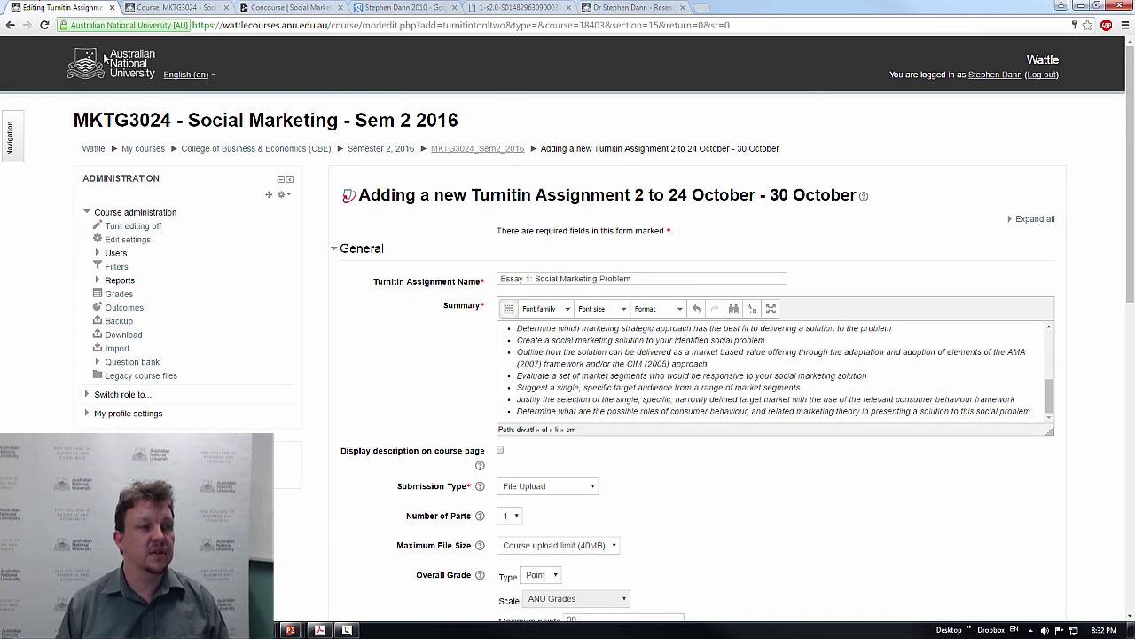
scroll(654, 448, "down", 7)
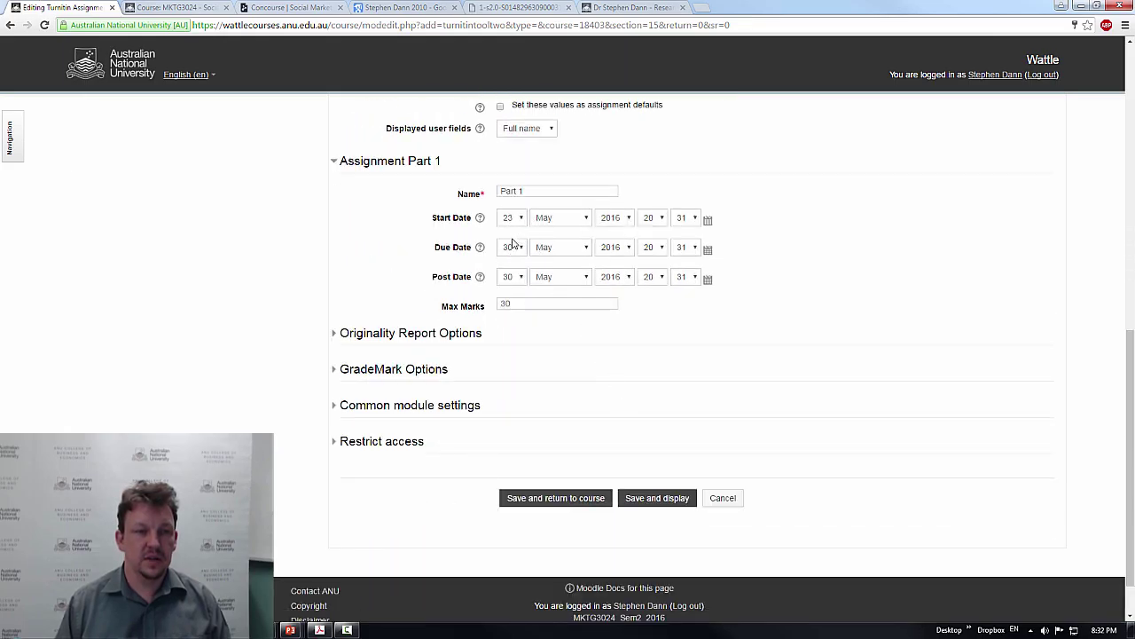
left_click(512, 248)
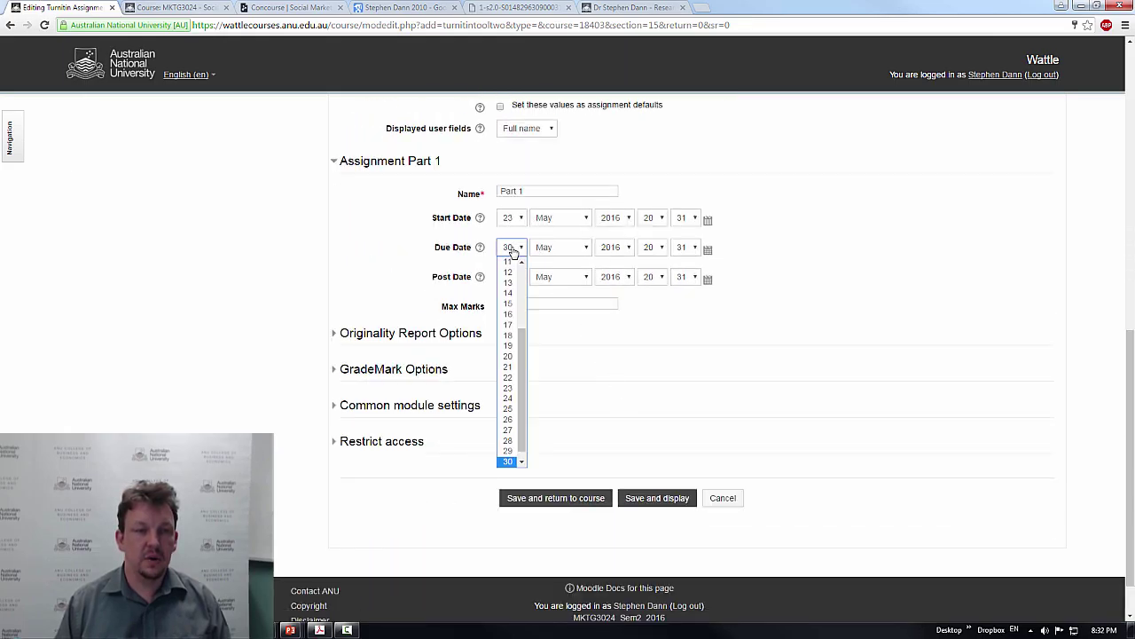
left_click(510, 377)
left_click(707, 250)
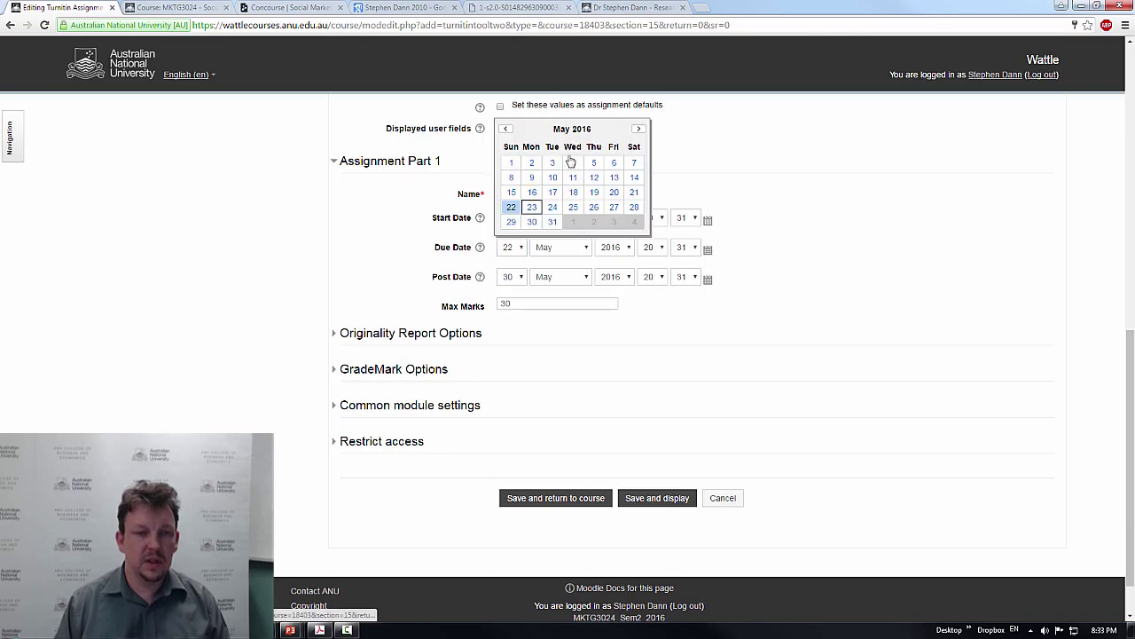
left_click(640, 130)
left_click(640, 131)
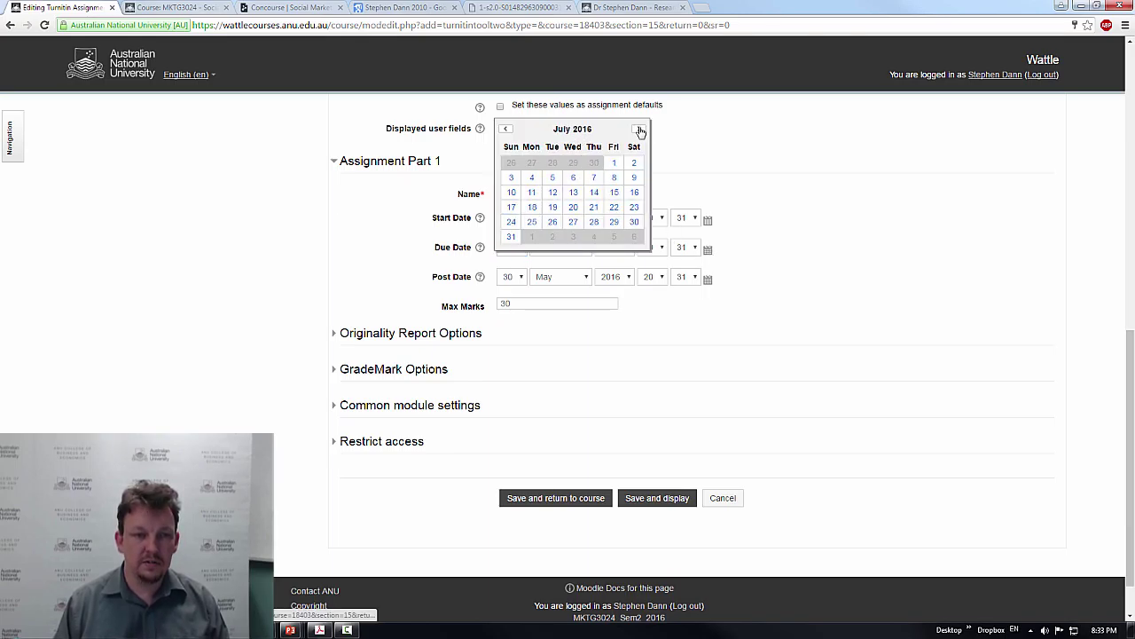
left_click(640, 130)
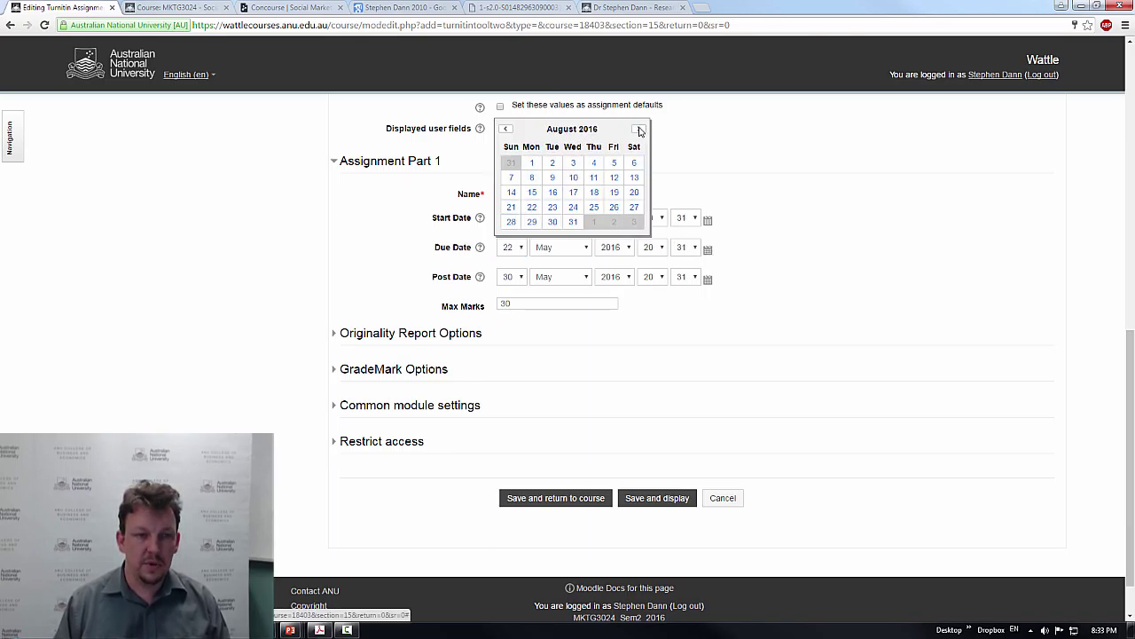
left_click(533, 208)
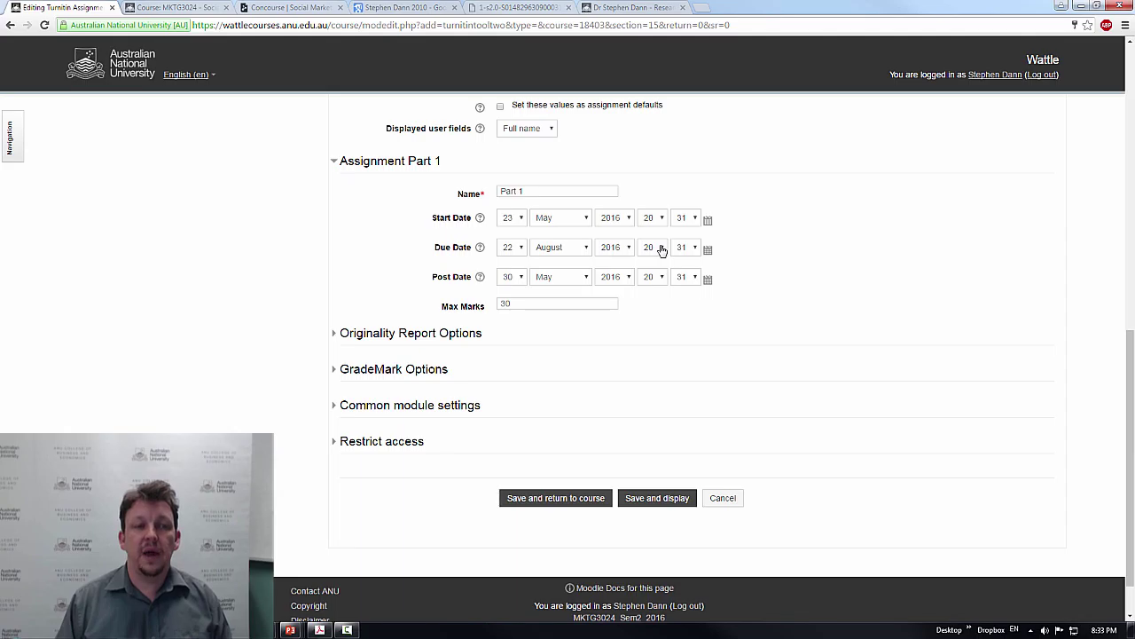
Recheck Essay 1's due time in Concourse and set the assignment's start time to 10:00
left_click(256, 7)
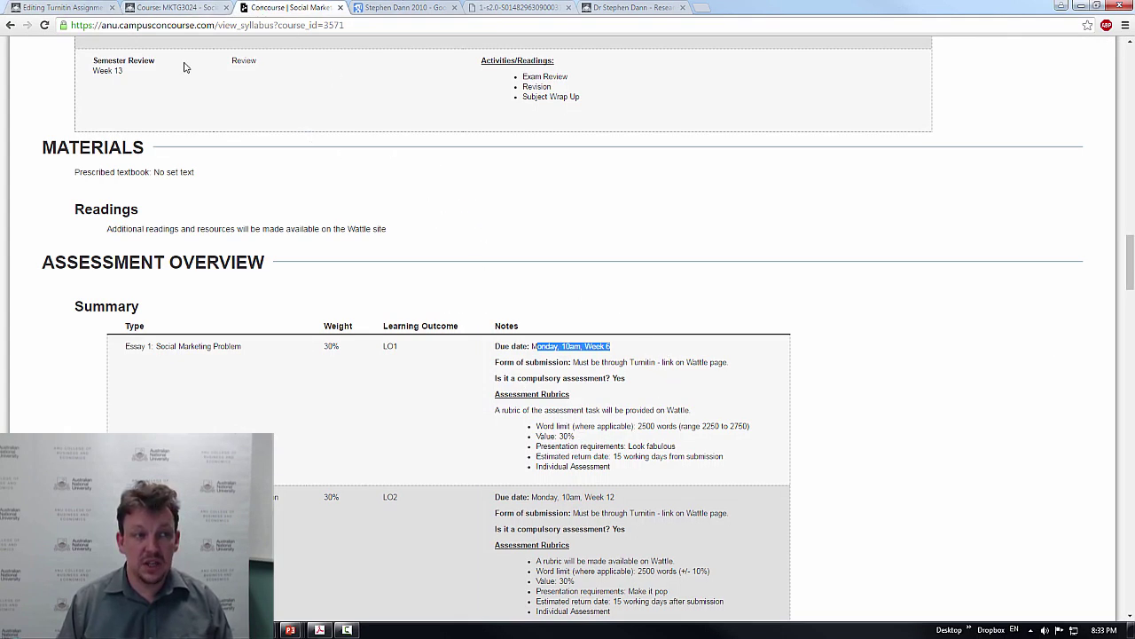
left_click(94, 10)
left_click(653, 220)
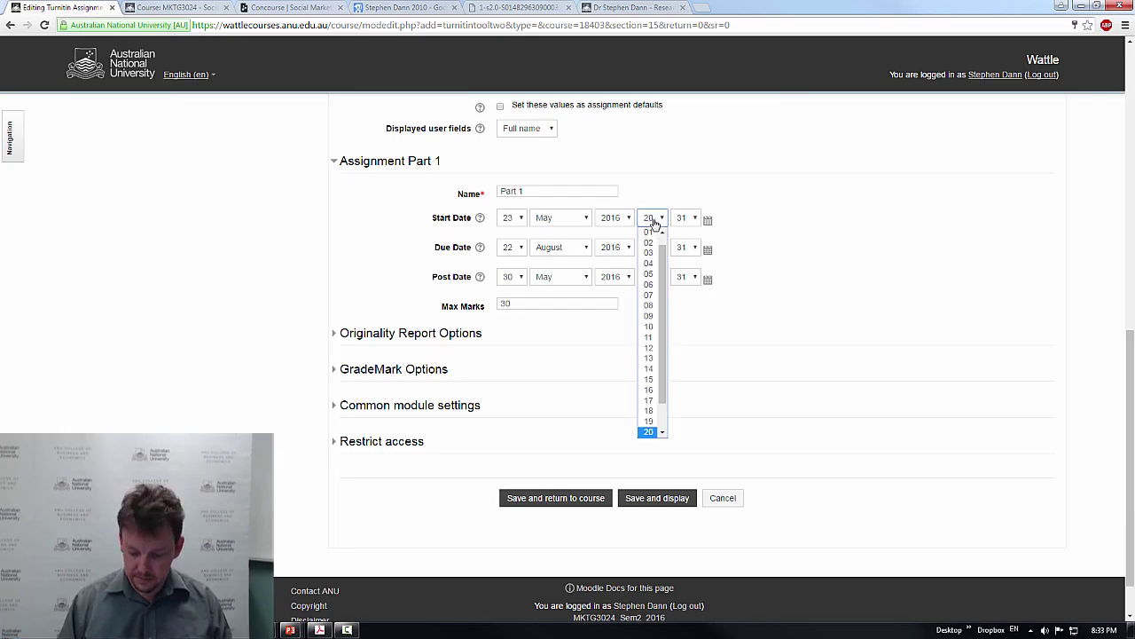
key("1")
left_click(691, 220)
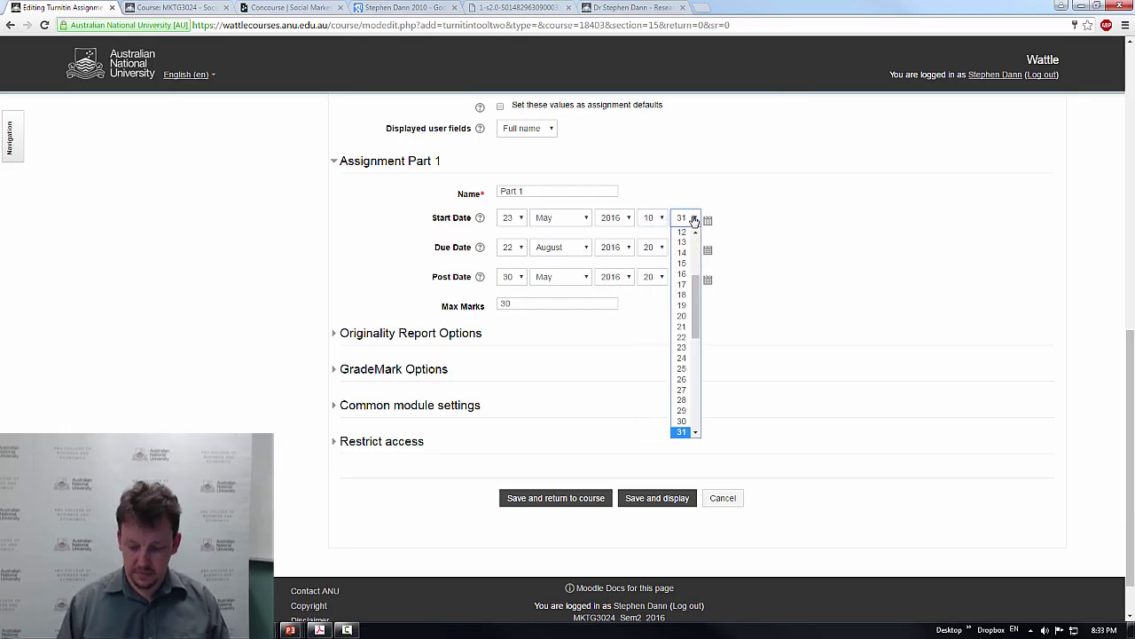
key("0")
key("1")
left_click(682, 233)
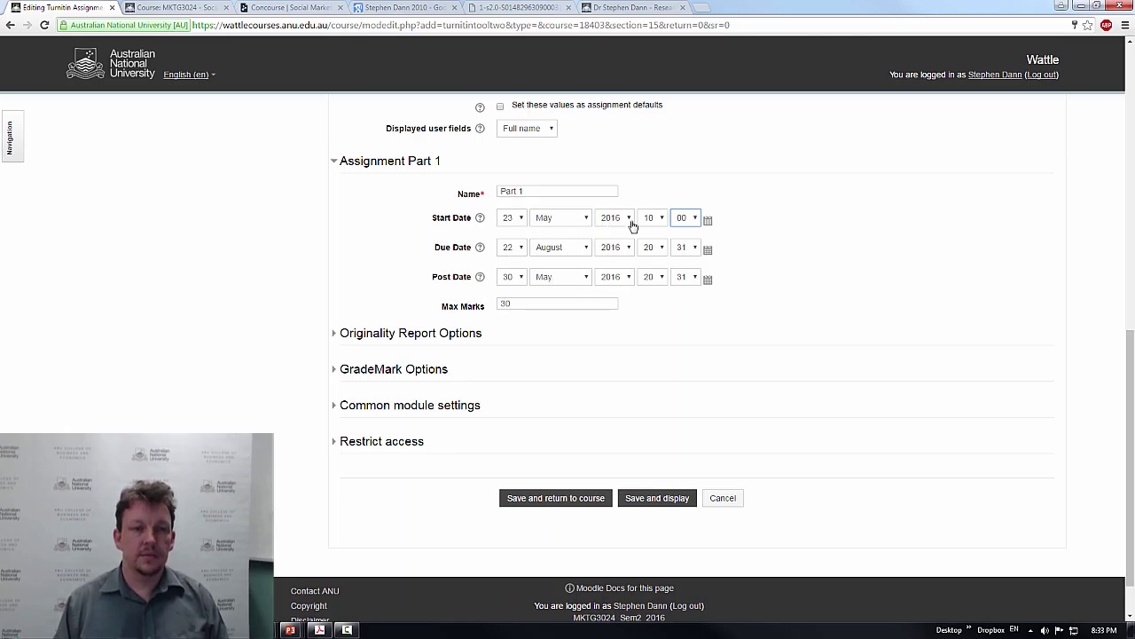
Set the due time of Assignment Part 1 to 10:00
left_click(654, 251)
key("1")
key("0")
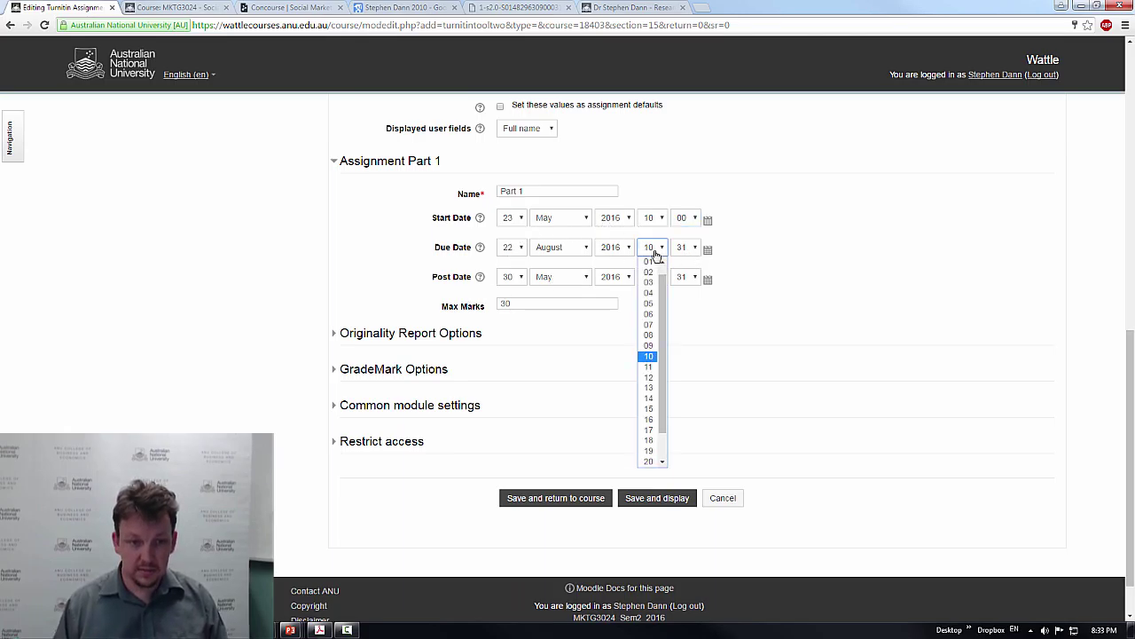
key("Return")
left_click(689, 249)
key("0")
key("0")
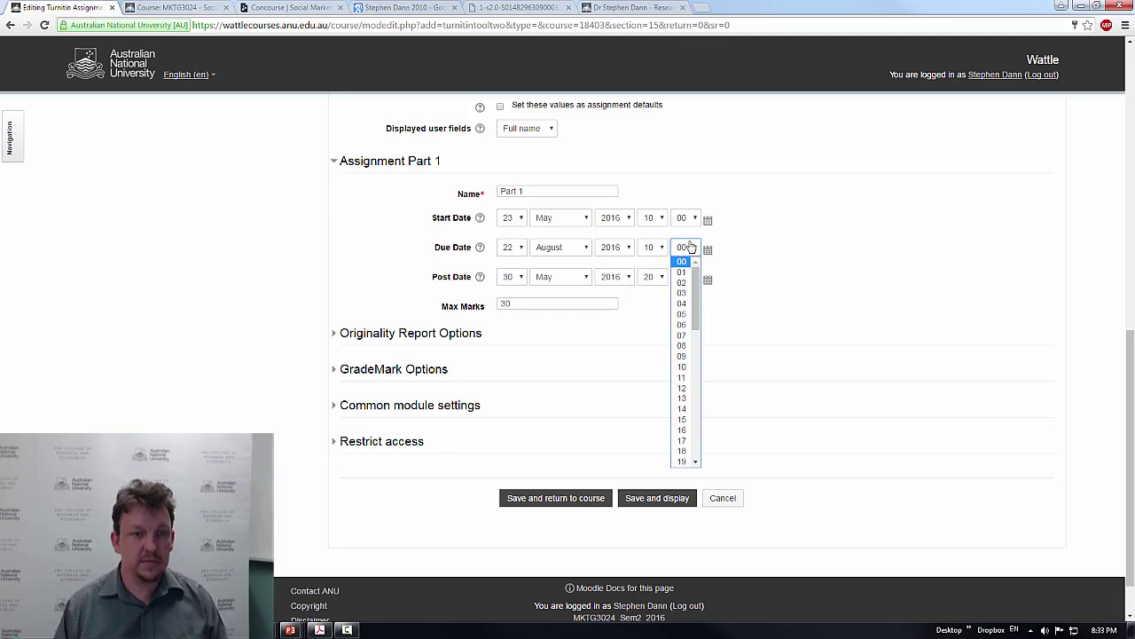
left_click(660, 225)
left_click(659, 225)
left_click(737, 261)
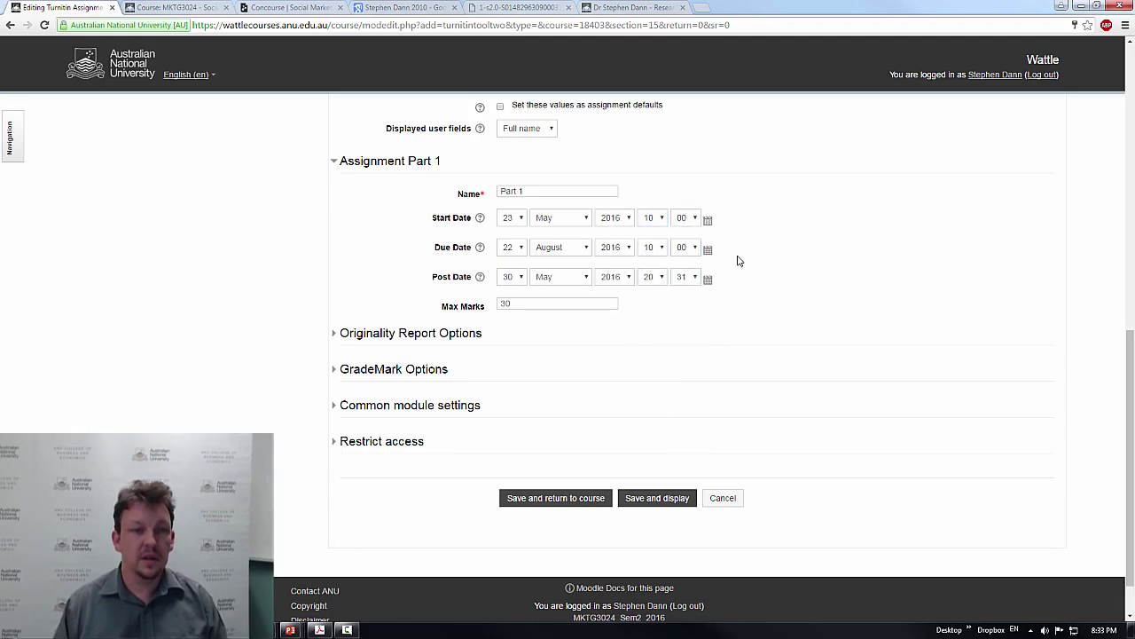
Change the post date's month to August, keeping day 30
left_click(547, 282)
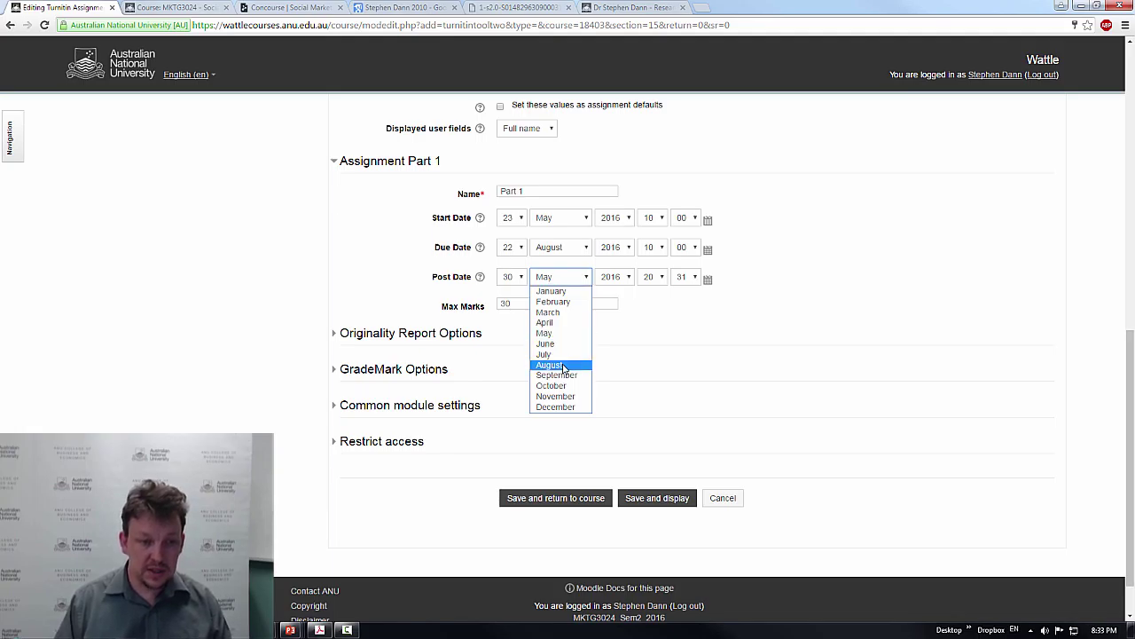
left_click(562, 365)
left_click(519, 280)
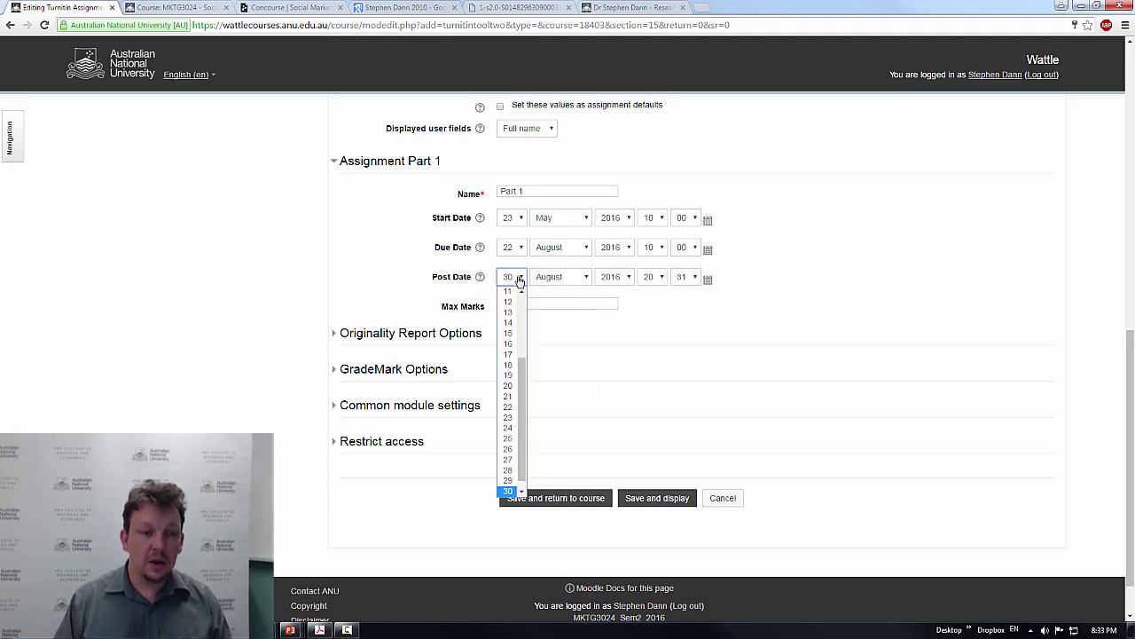
left_click(520, 280)
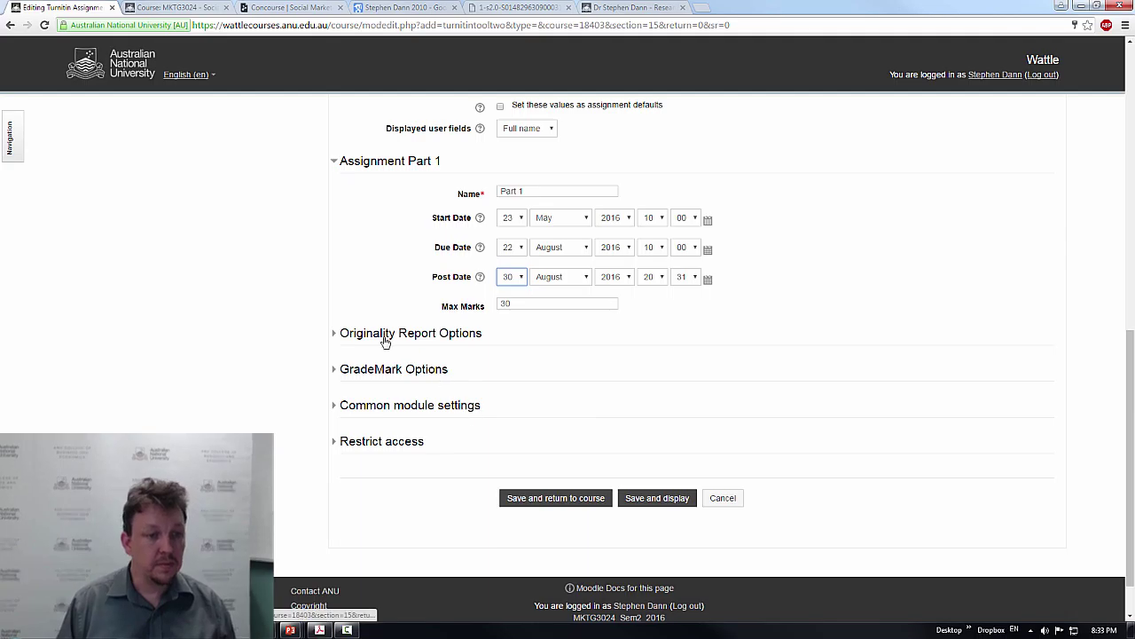
Expand the originality report options and set Exclude Bibliography to No
left_click(334, 332)
scroll(451, 442, "down", 3)
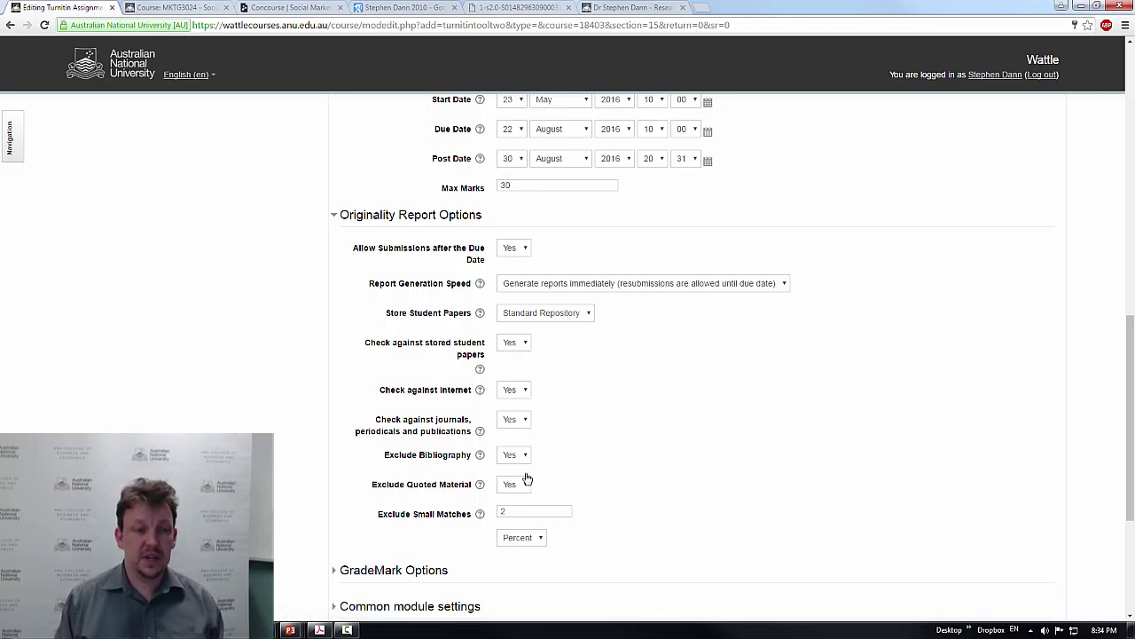
left_click(518, 456)
left_click(516, 470)
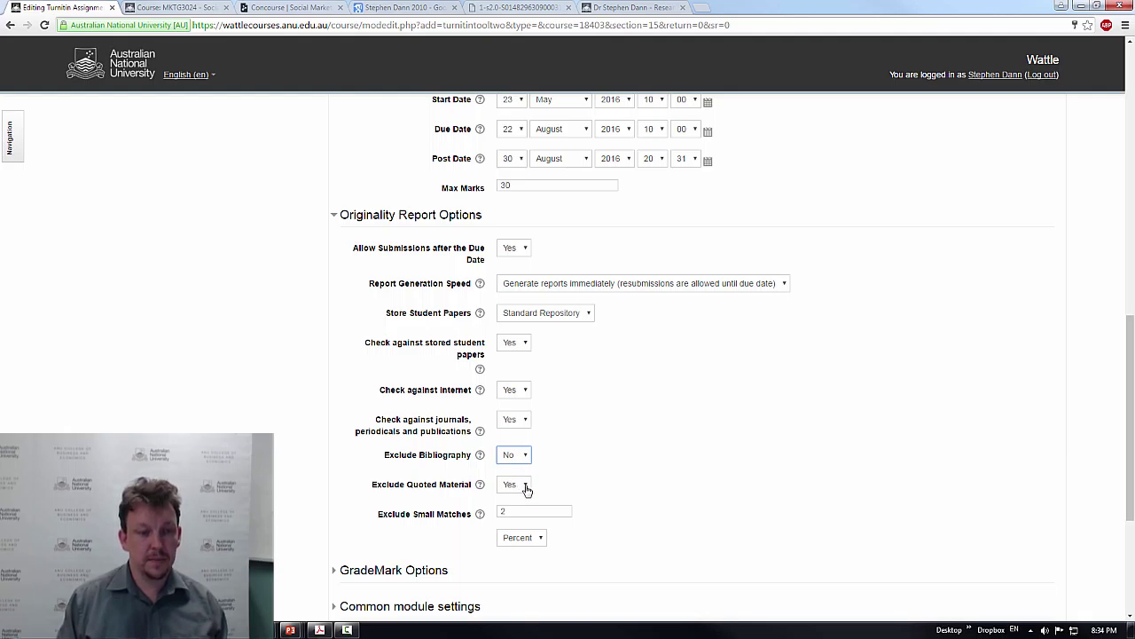
Look over the rubrics offered in the GradeMark options and the rubric notes for Essay 1 in the Concourse assessment summary
scroll(522, 495, "down", 2)
left_click(330, 395)
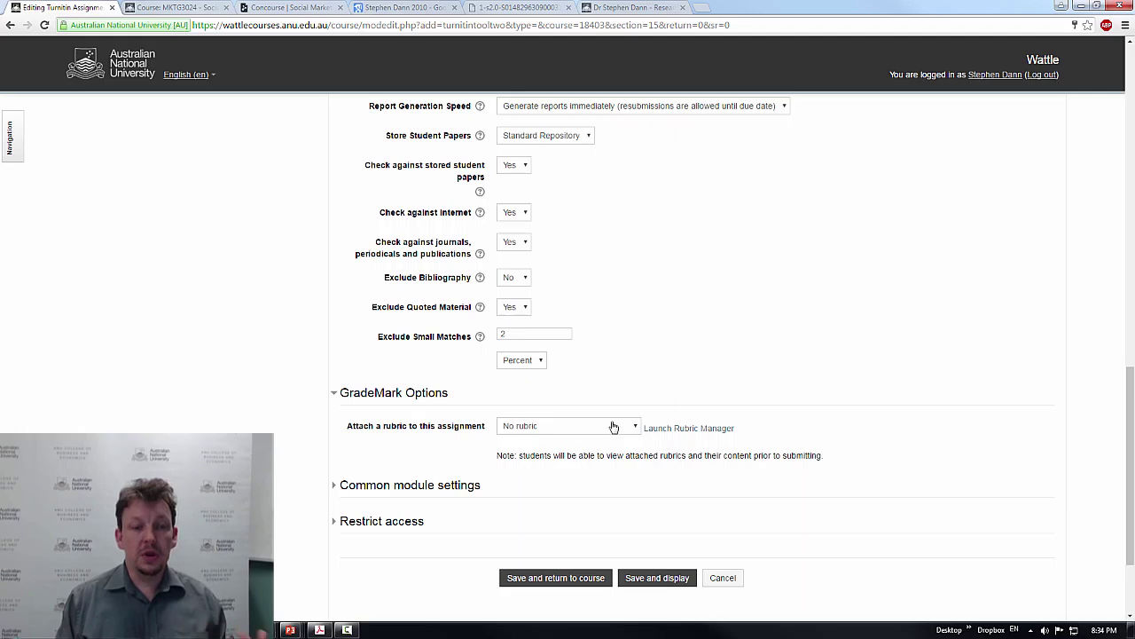
left_click(612, 426)
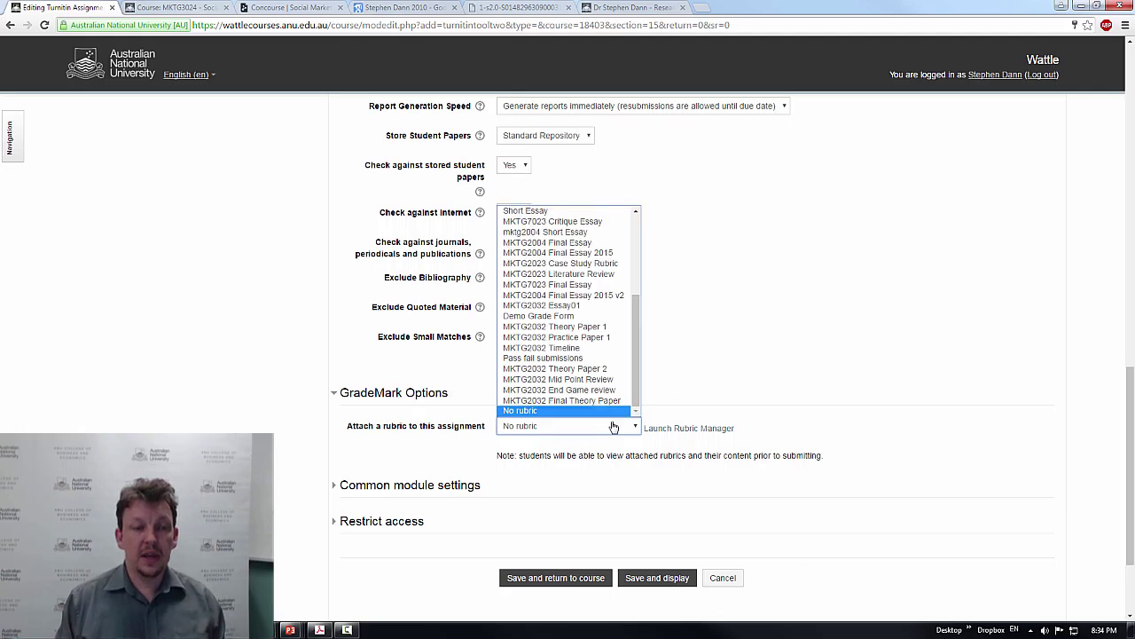
left_click(780, 413)
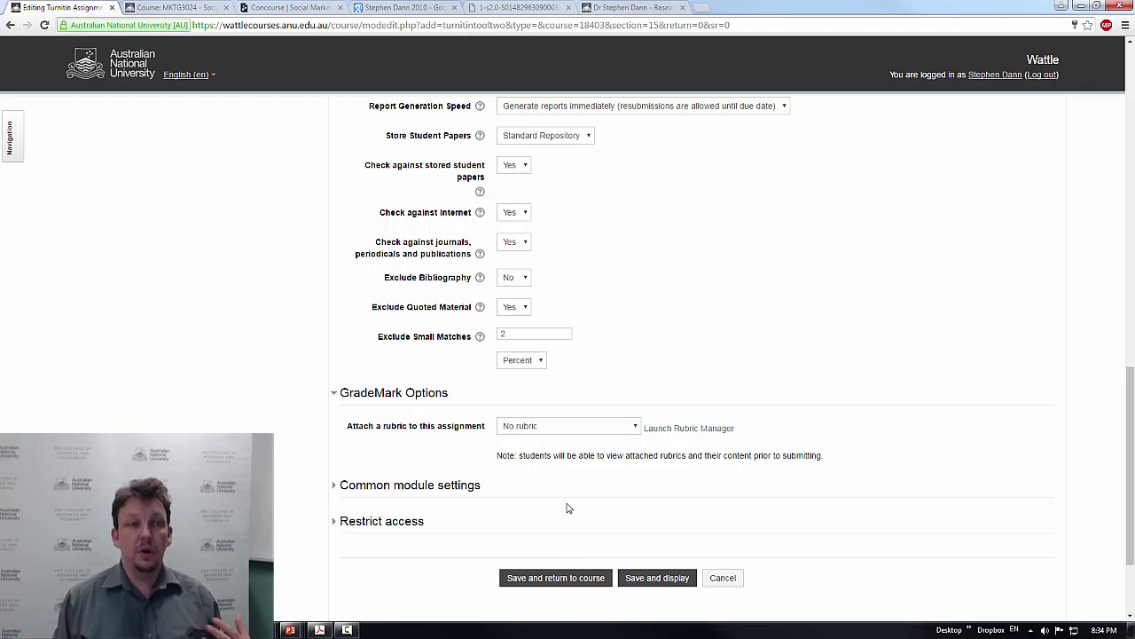
left_click(298, 7)
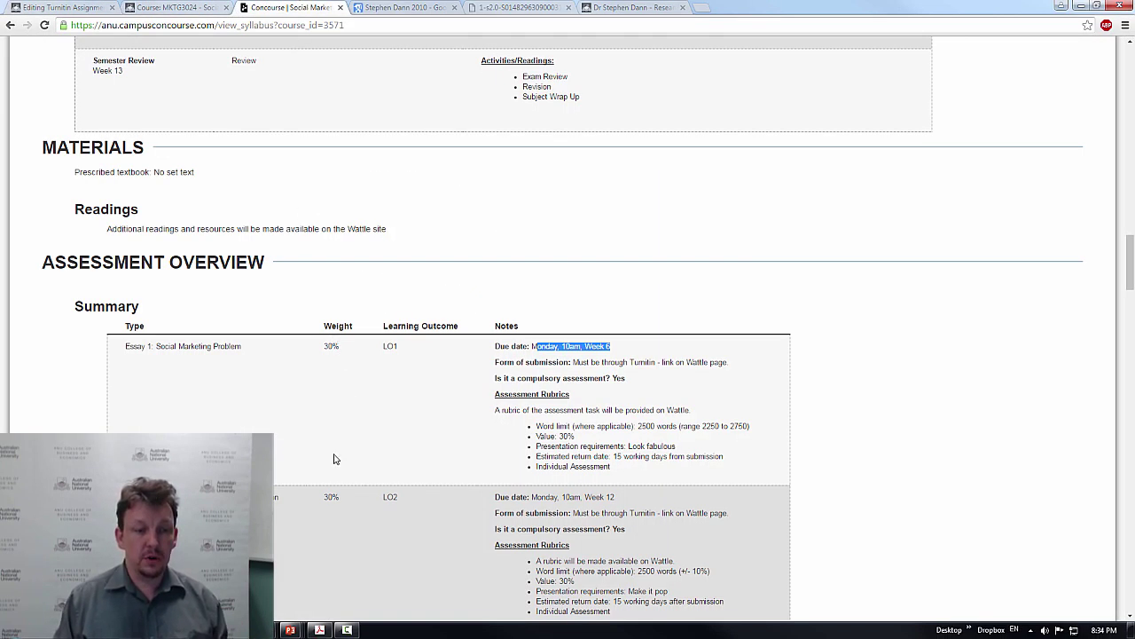
scroll(334, 459, "down", 1)
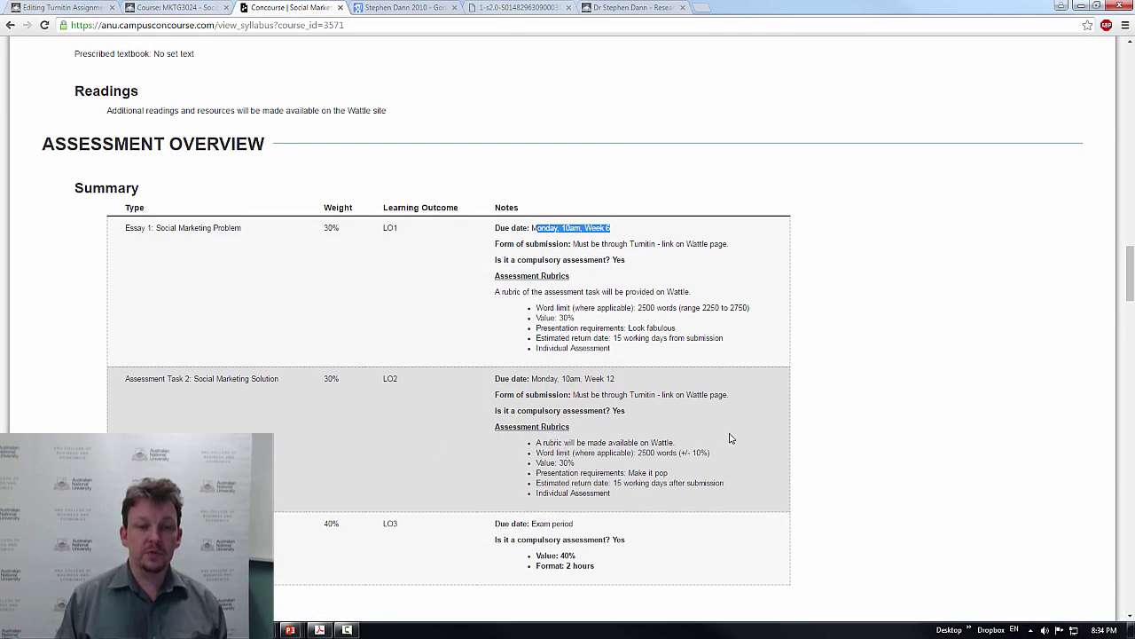
left_click(67, 5)
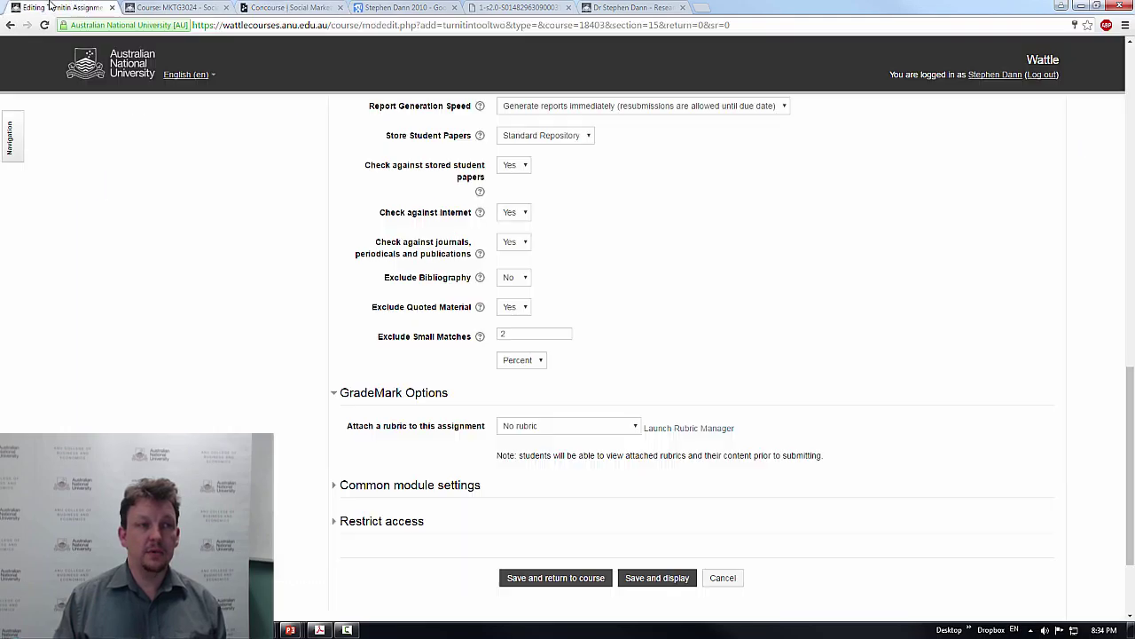
Browse the rubric list for the MKTG3024 entries, keep No rubric selected, and save the assignment, returning to the course
left_click(548, 431)
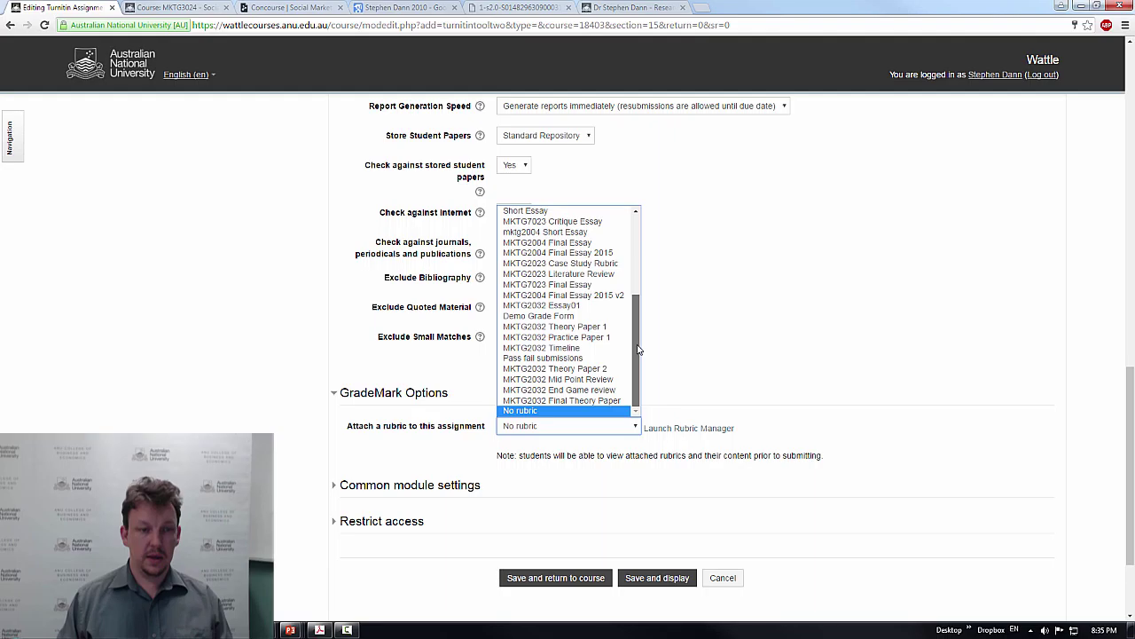
left_click_drag(639, 346, 642, 254)
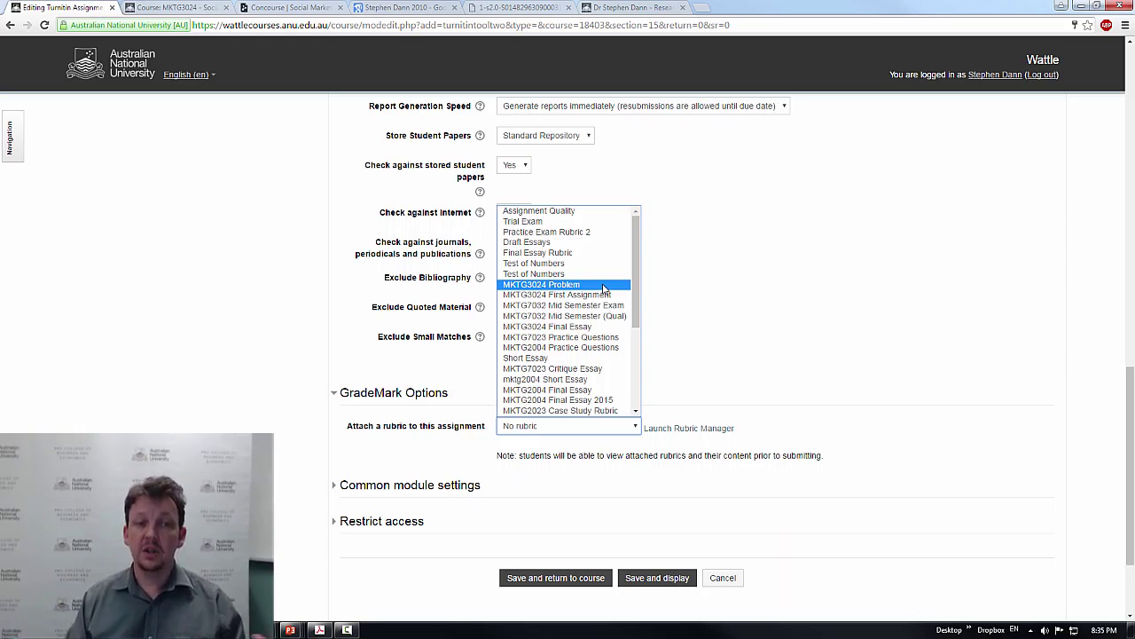
left_click(728, 293)
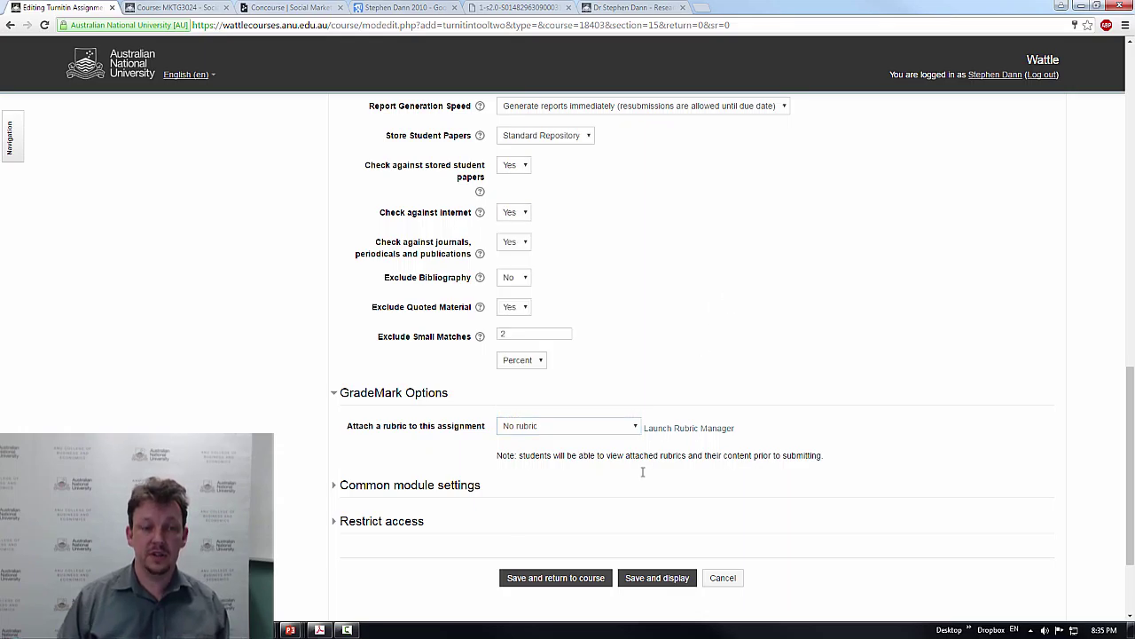
left_click(556, 577)
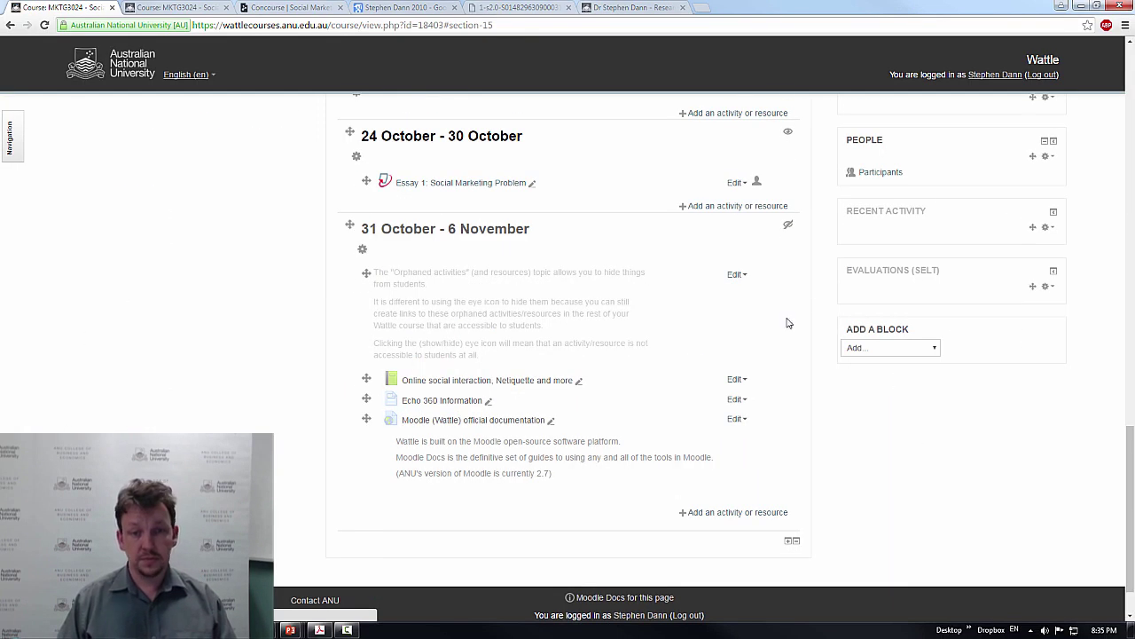
Rename the 24 October - 30 October section as "Assessment" instead of the default name and save the change
scroll(495, 249, "up", 2)
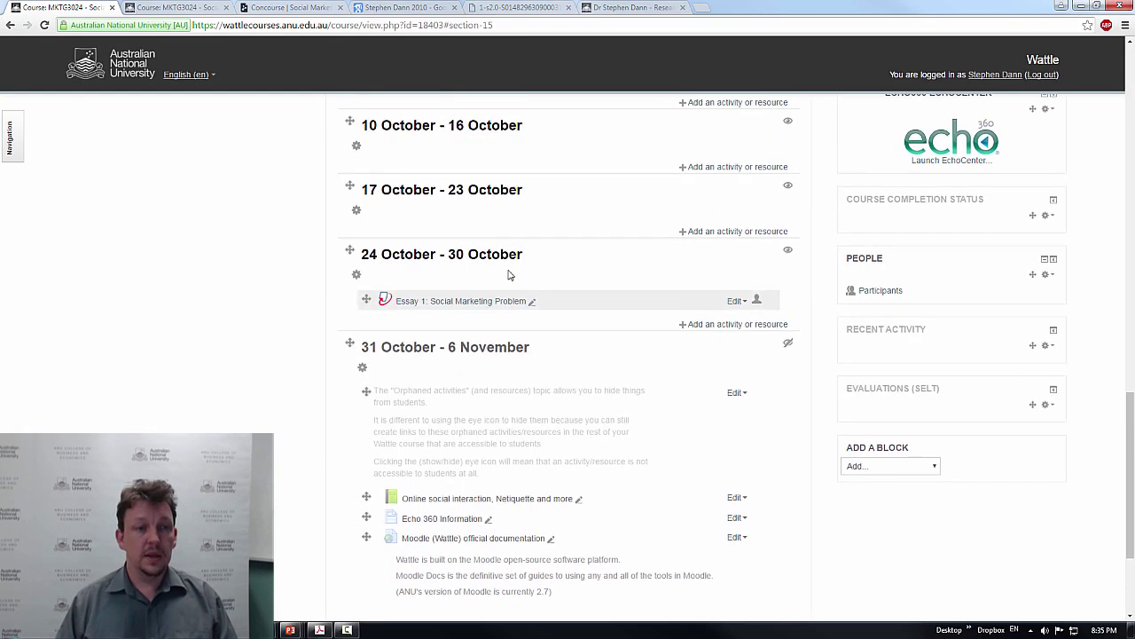
left_click(356, 275)
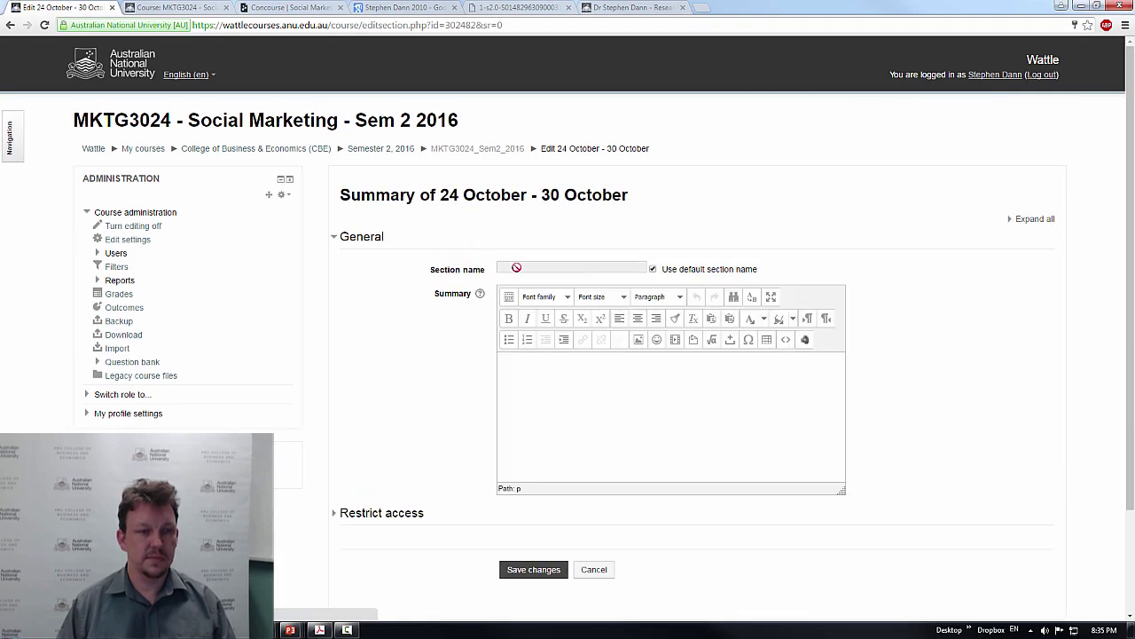
left_click(658, 271)
left_click(578, 266)
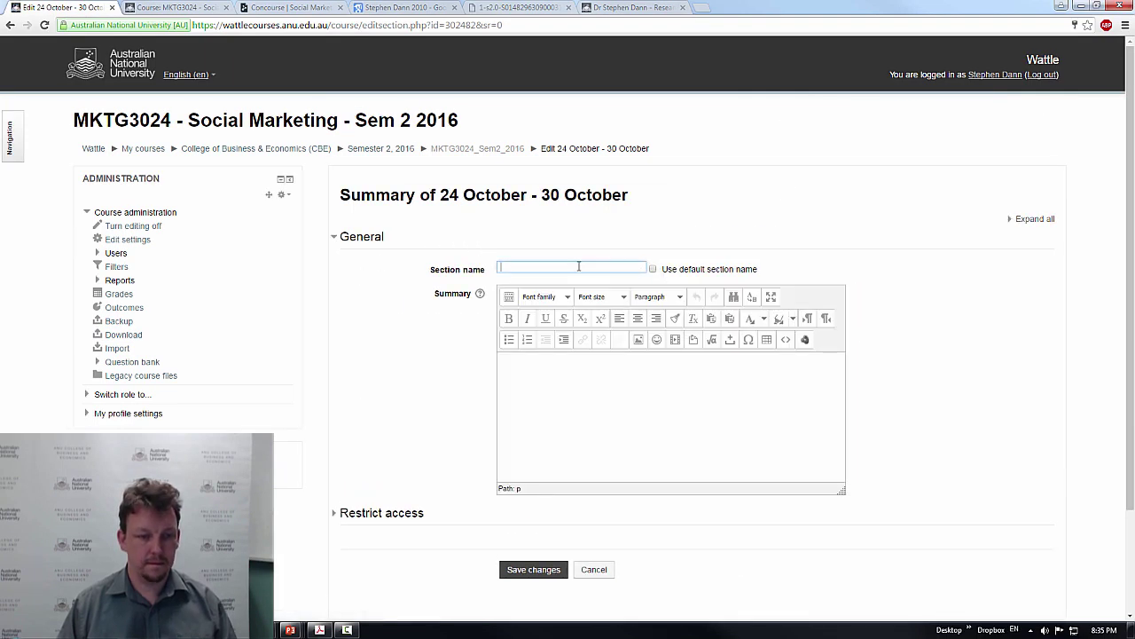
type("Assessment")
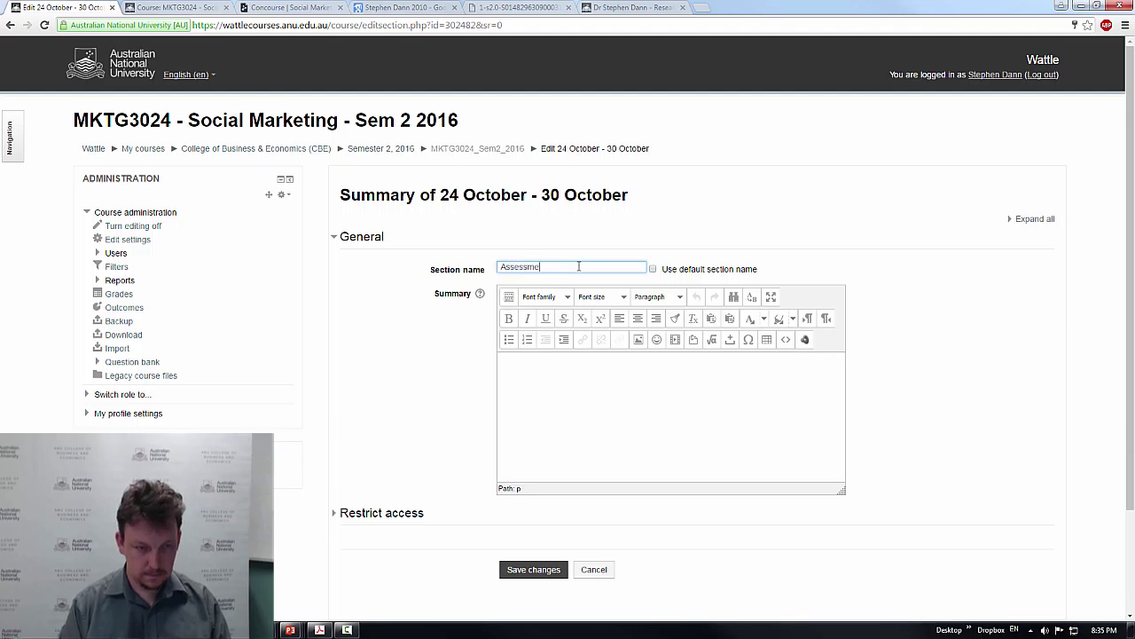
left_click(545, 570)
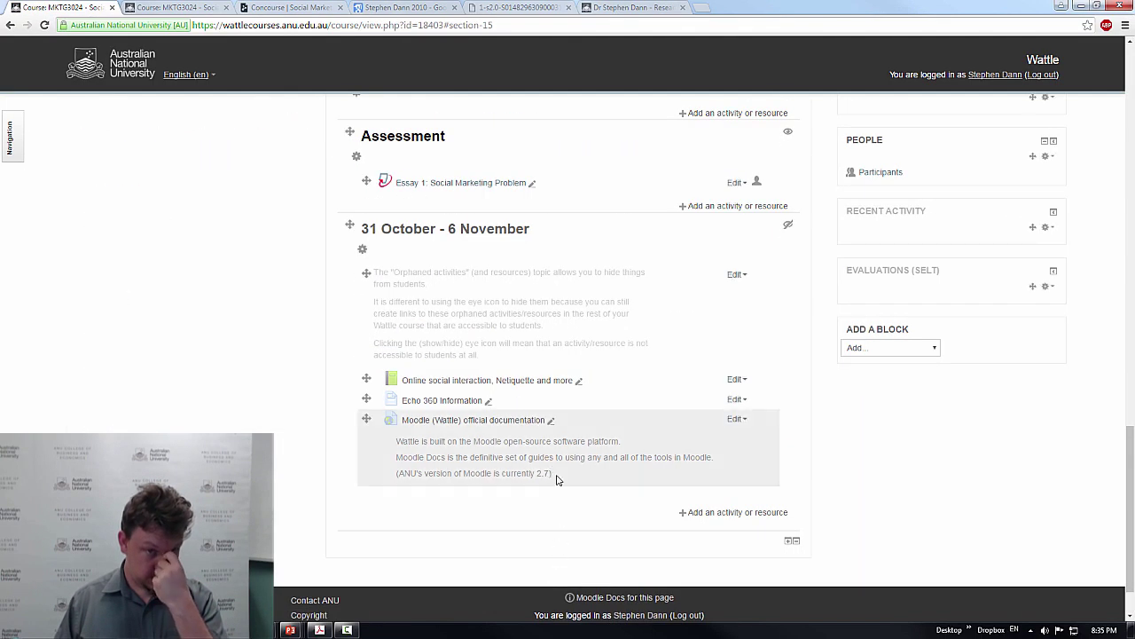
scroll(727, 362, "up", 5)
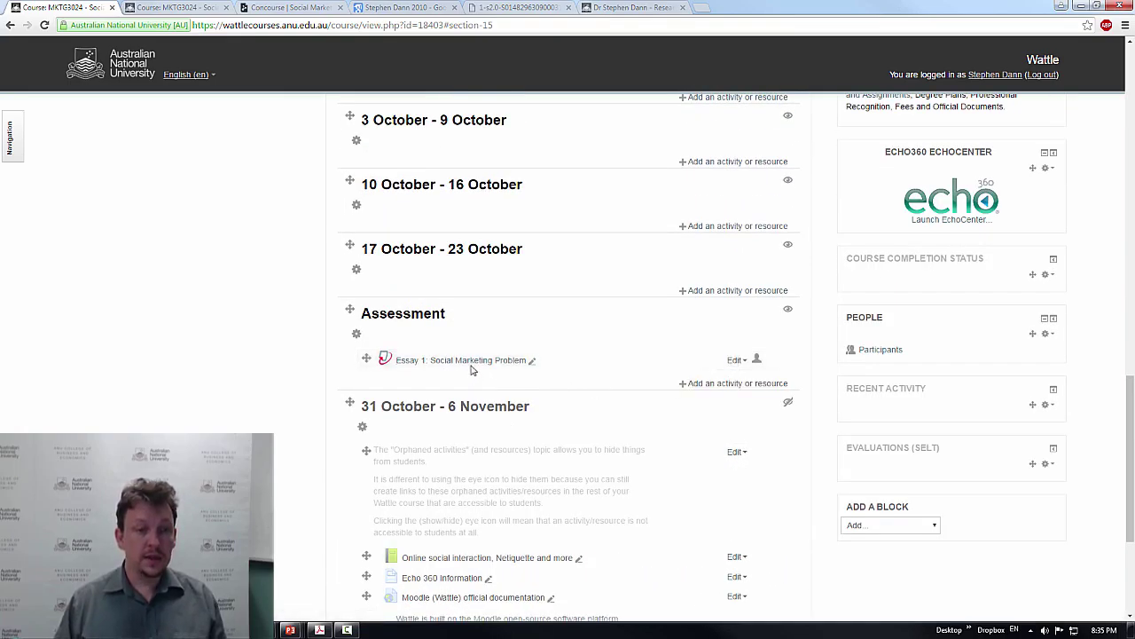
Advance the course calendar from May to August 2016 and check the event marked on Monday 22 August
scroll(932, 368, "up", 15)
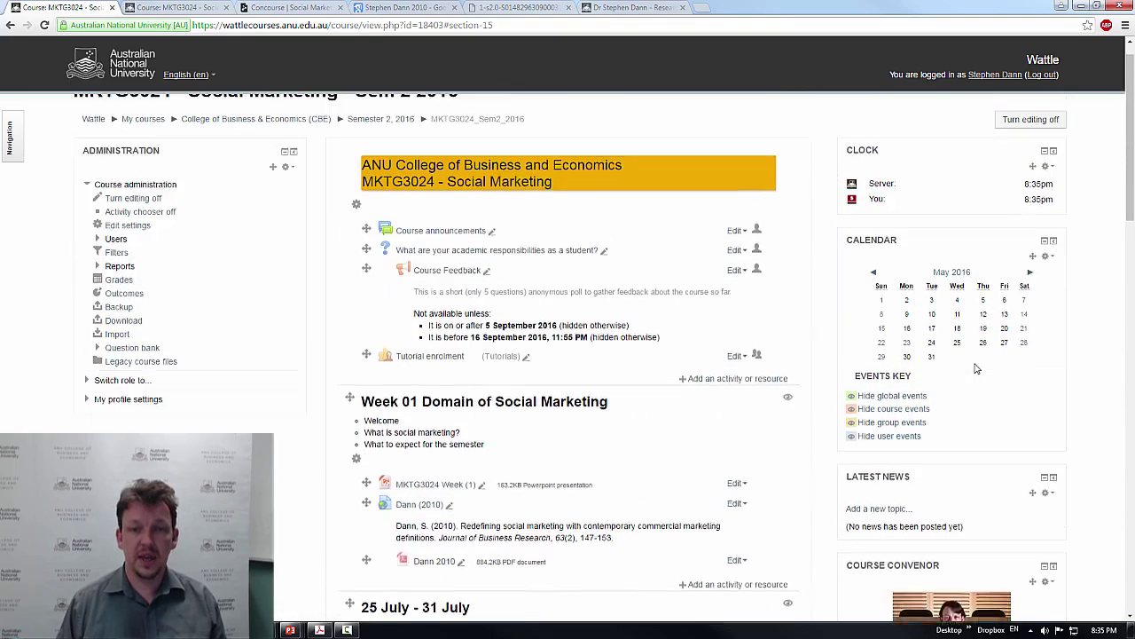
left_click(1029, 303)
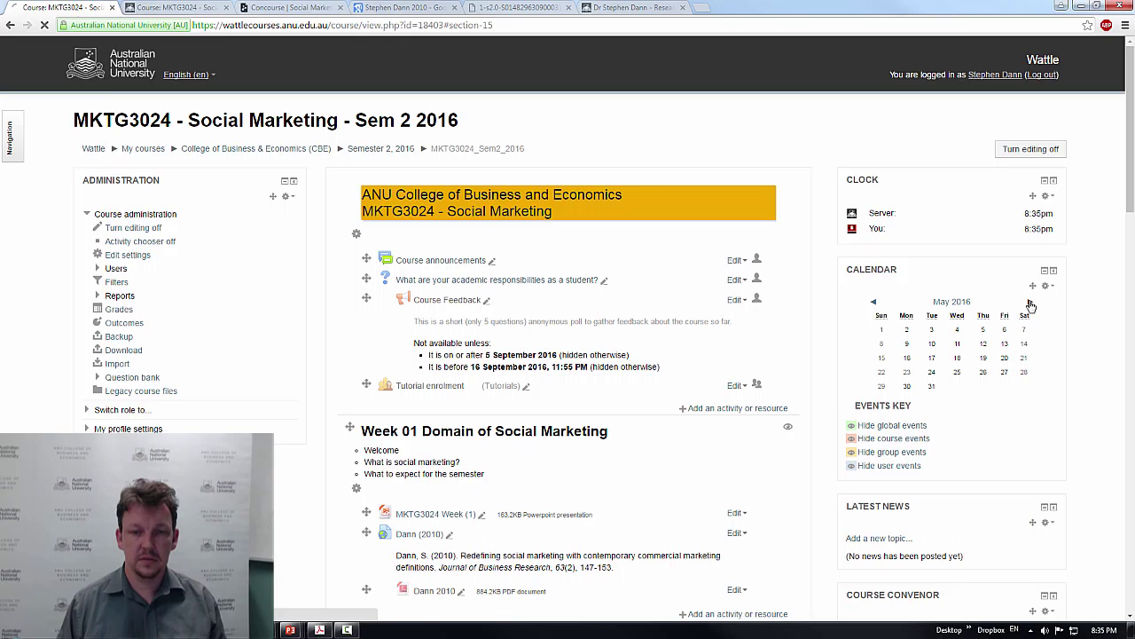
left_click(1029, 304)
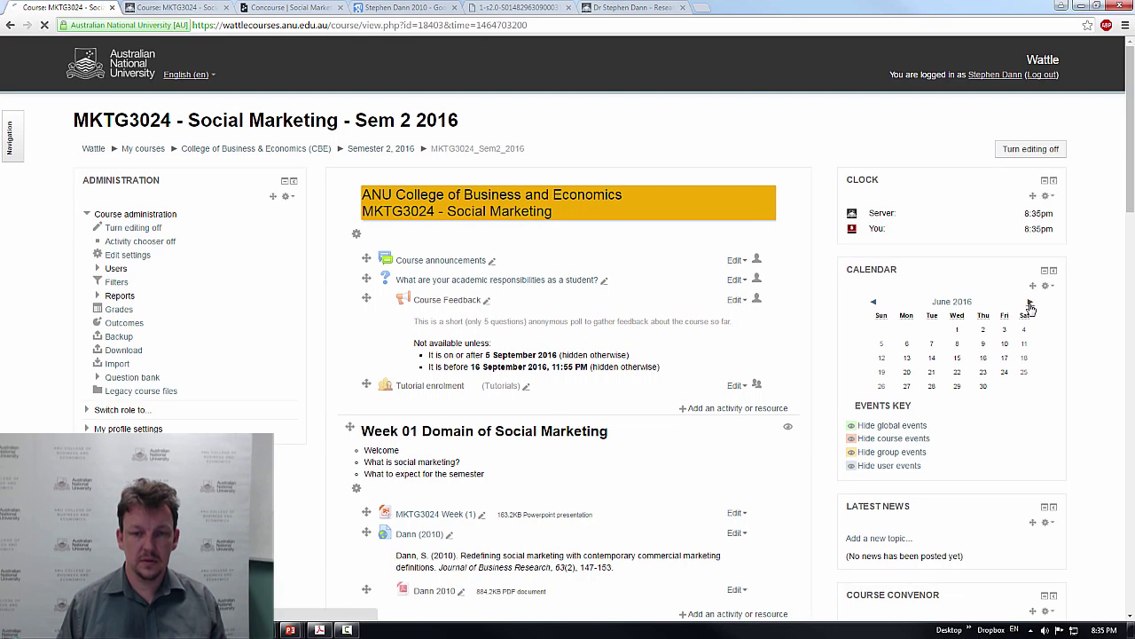
left_click(1030, 304)
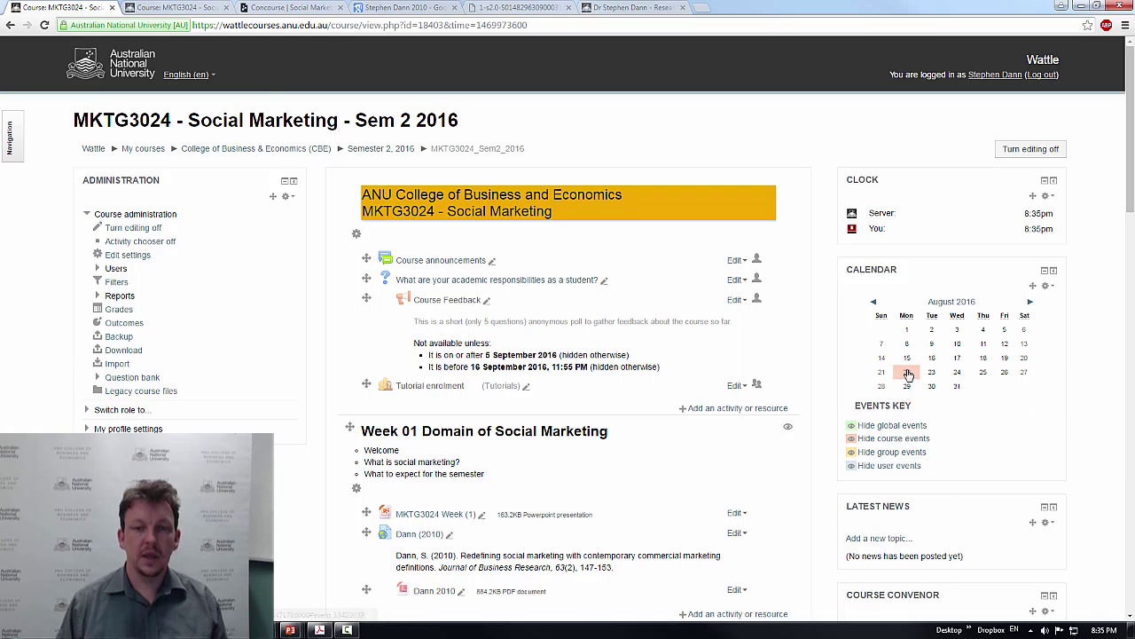
mouse_move(908, 373)
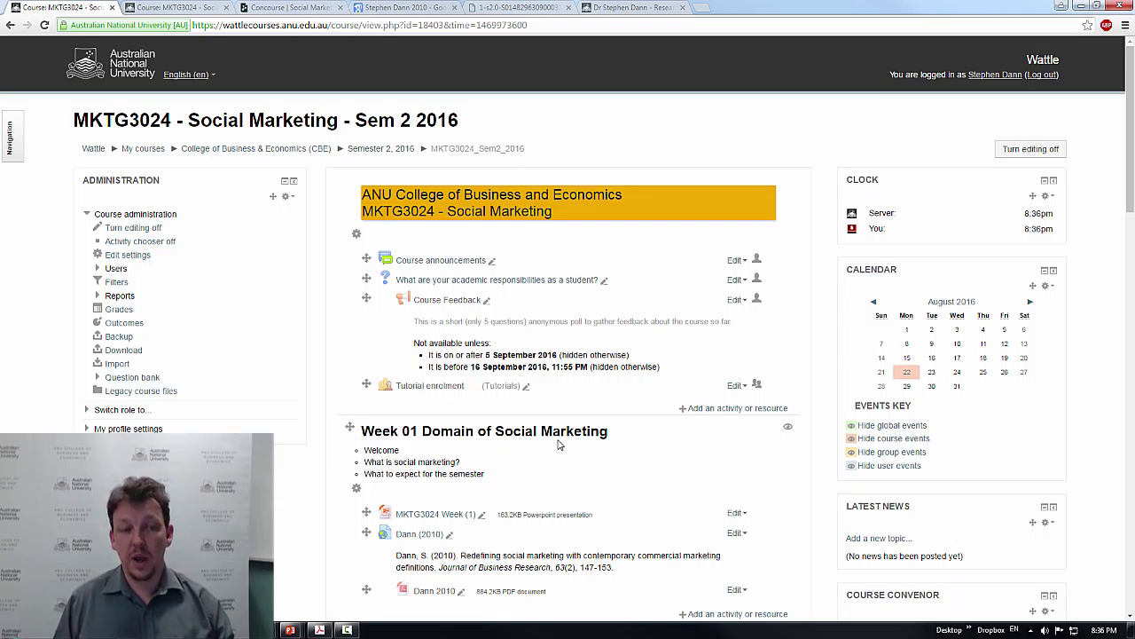
scroll(559, 444, "down", 3)
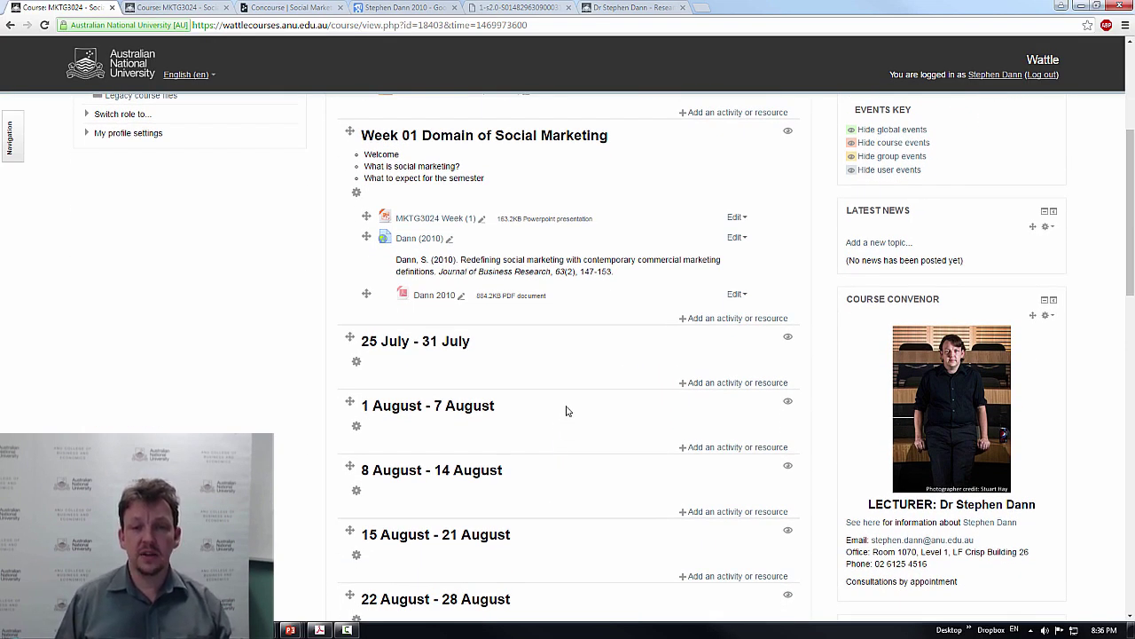
scroll(572, 404, "up", 4)
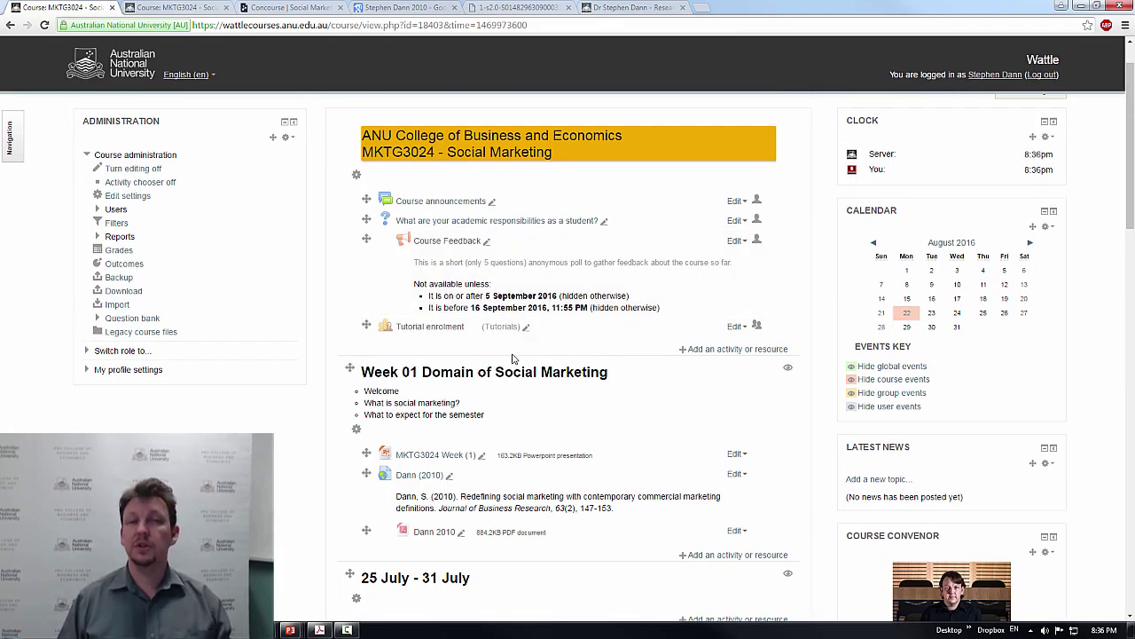
scroll(512, 357, "down", 1)
scroll(558, 348, "up", 2)
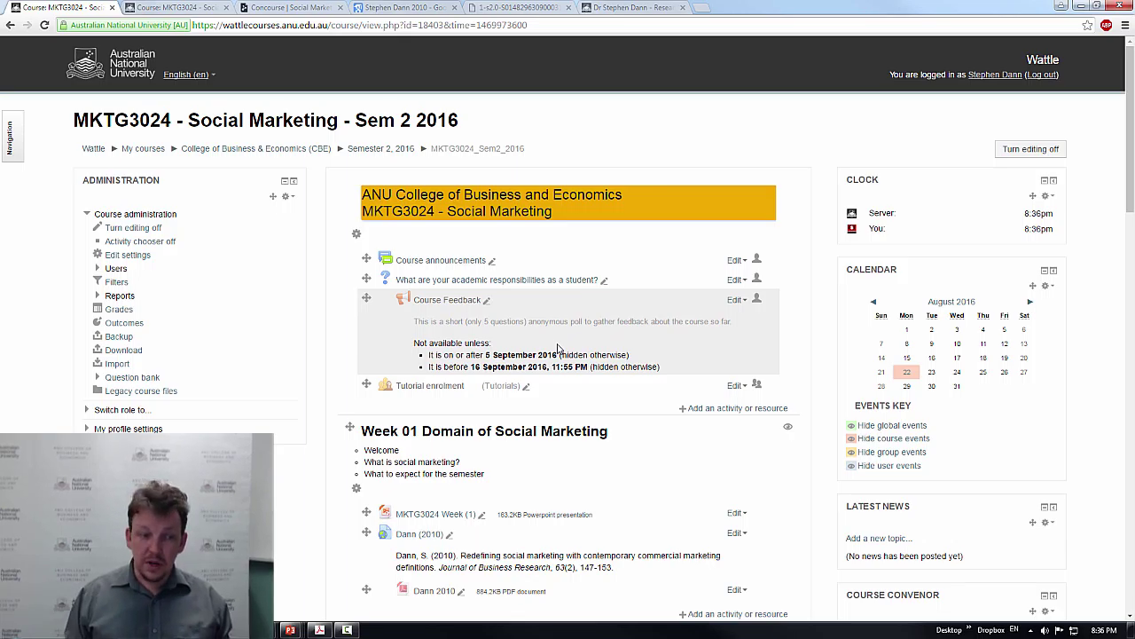
Add a new URL resource to the Week 01 Domain of Social Marketing section
scroll(697, 362, "down", 3)
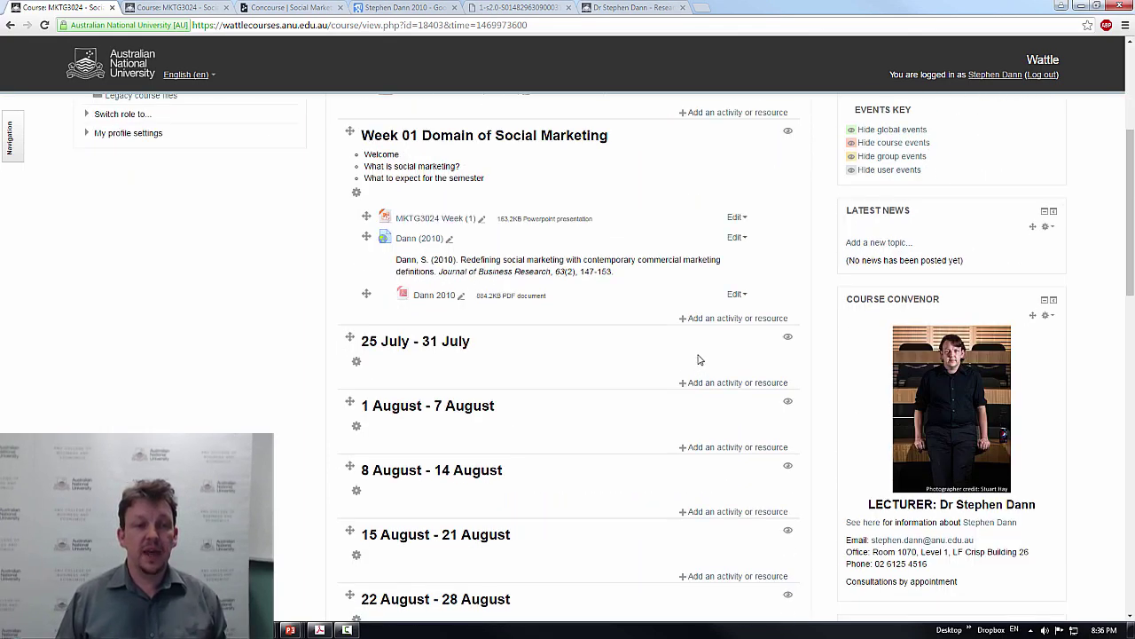
left_click(715, 319)
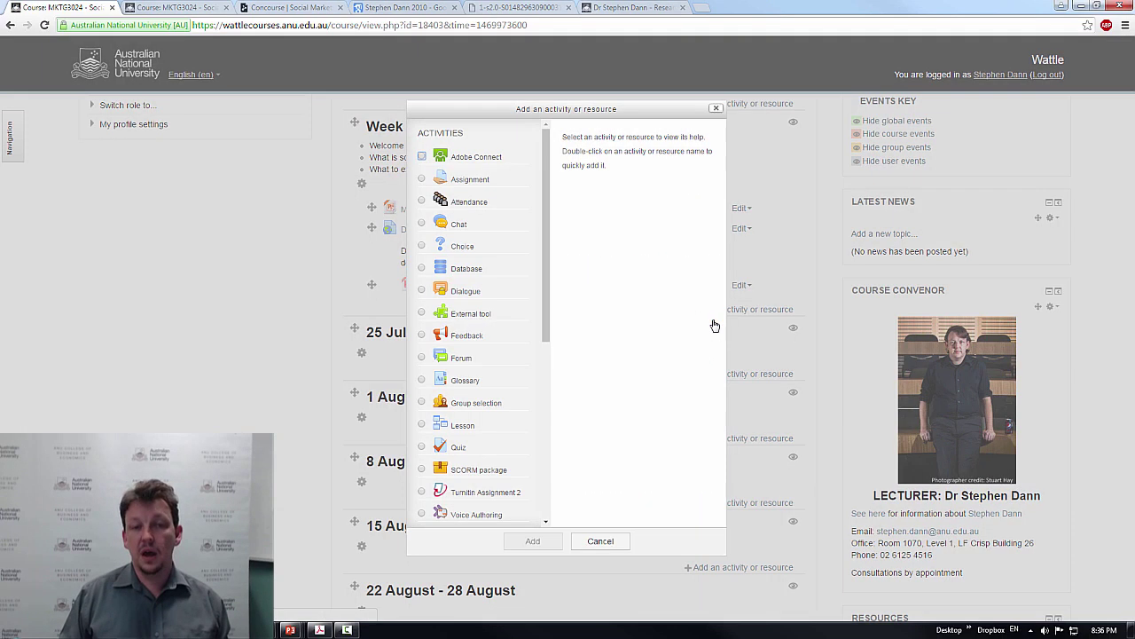
scroll(545, 364, "down", 5)
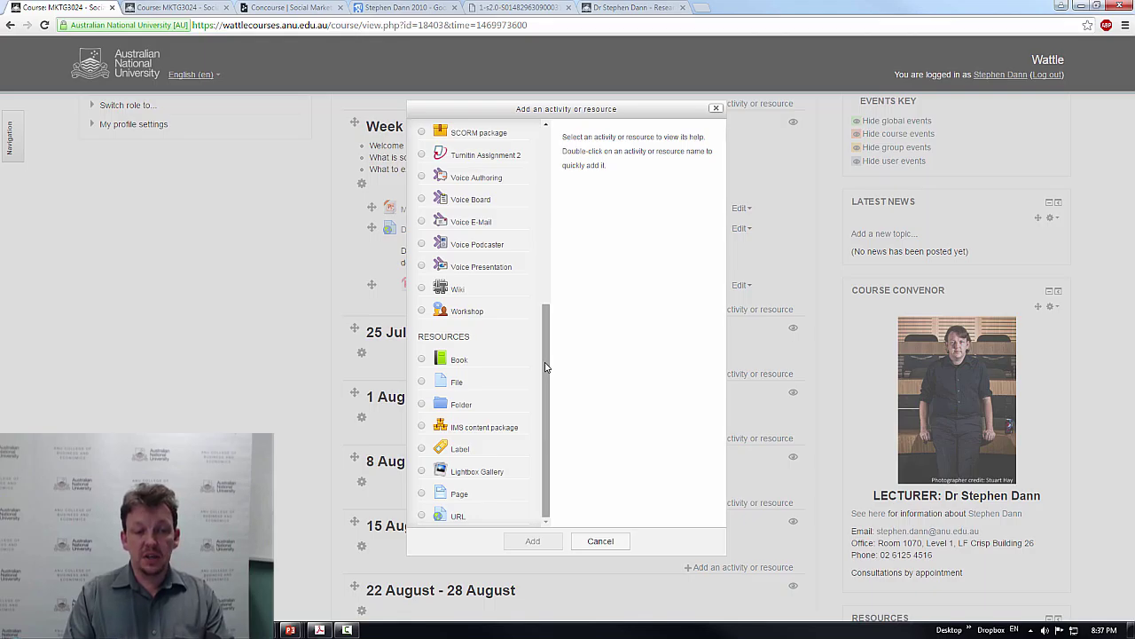
left_click(422, 517)
left_click(534, 541)
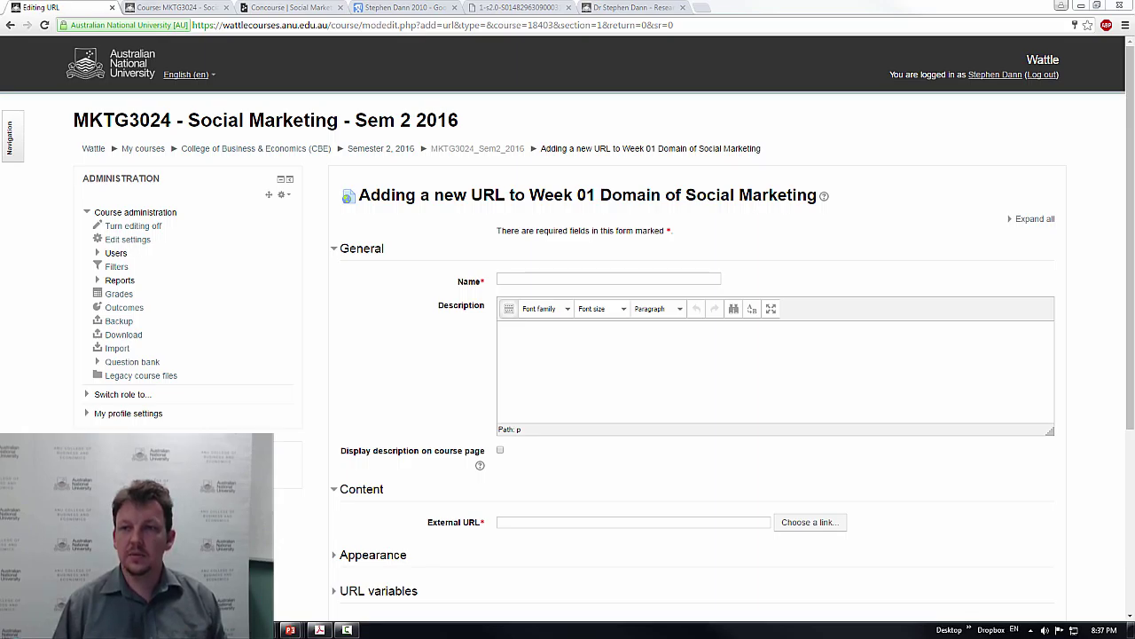
left_click(513, 521)
type("https://www.youtube.com/watch?v=Bx_DnXenbHU")
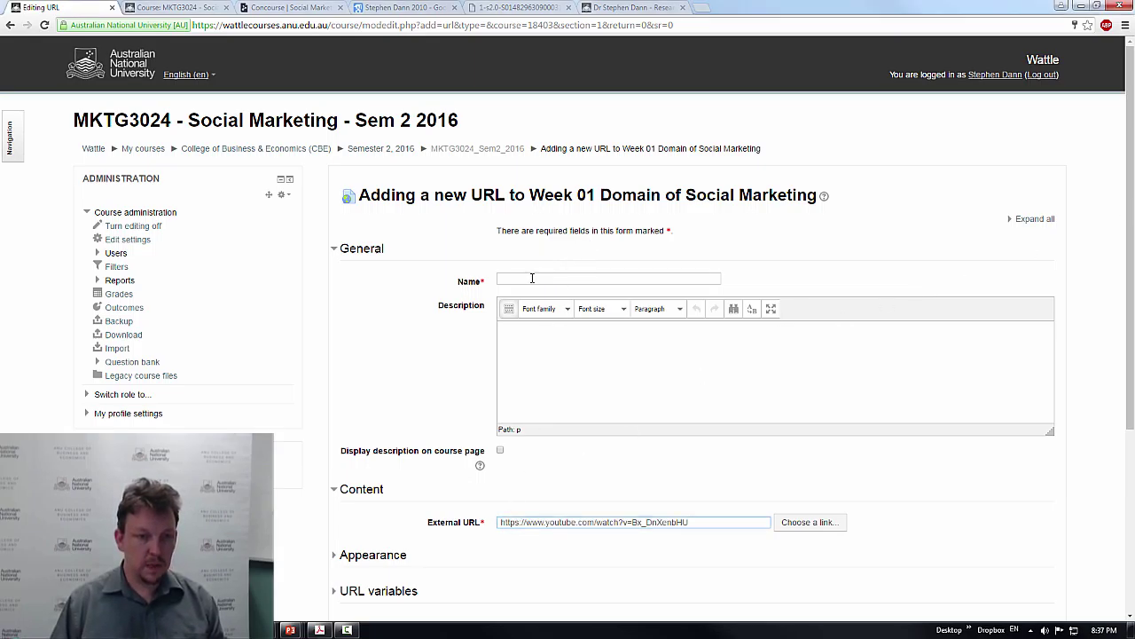
left_click(532, 279)
type("What")
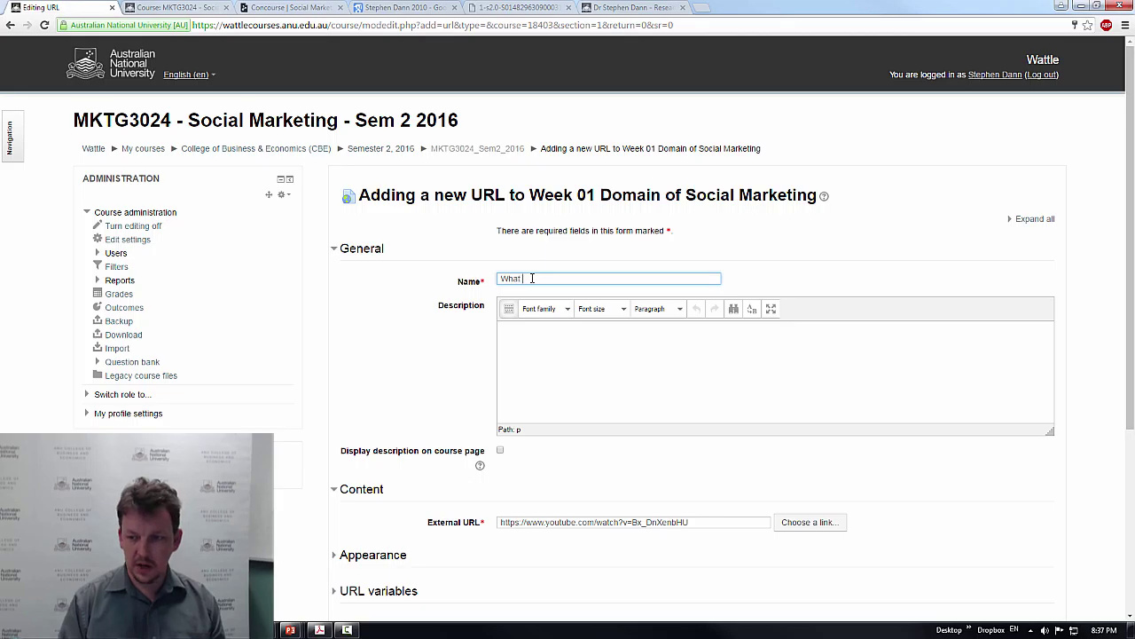
type(" is social ")
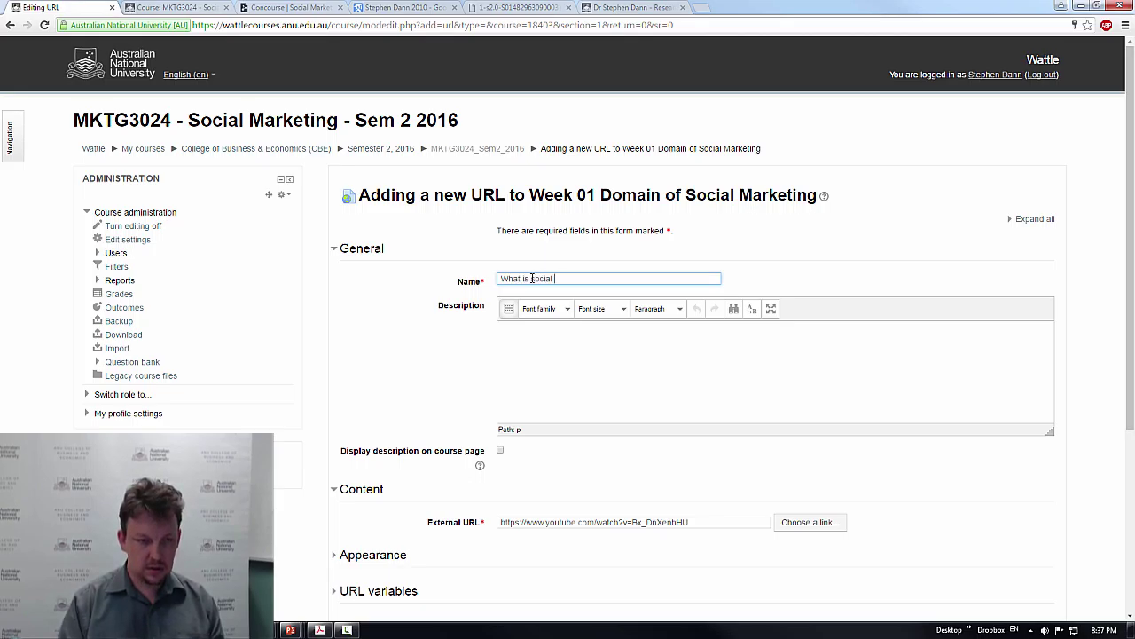
type("marketing?")
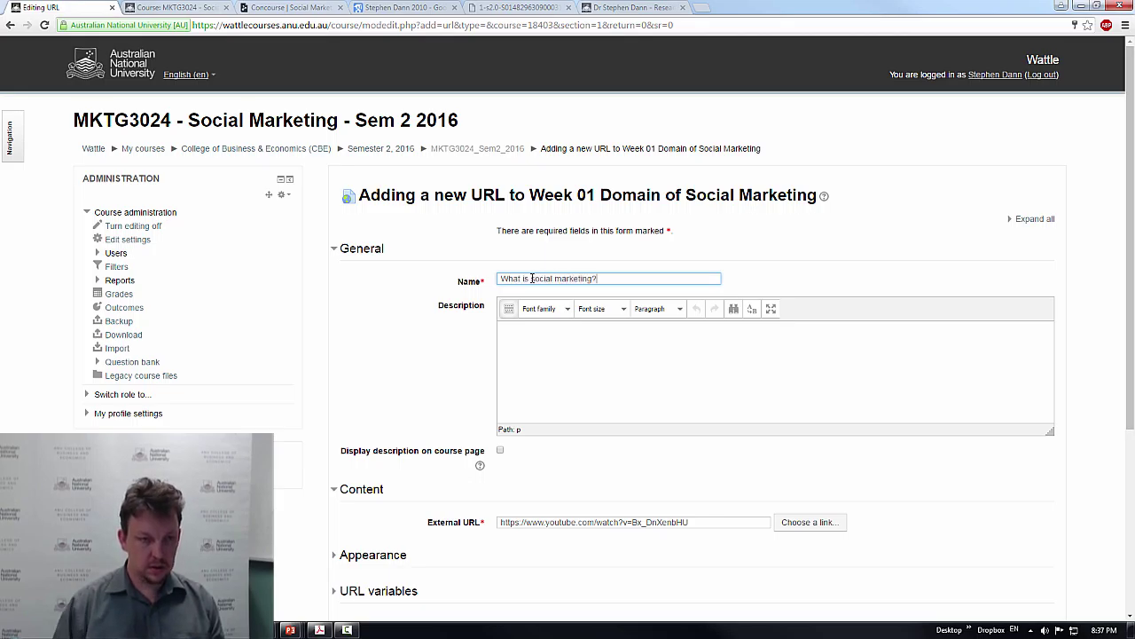
scroll(533, 283, "down", 3)
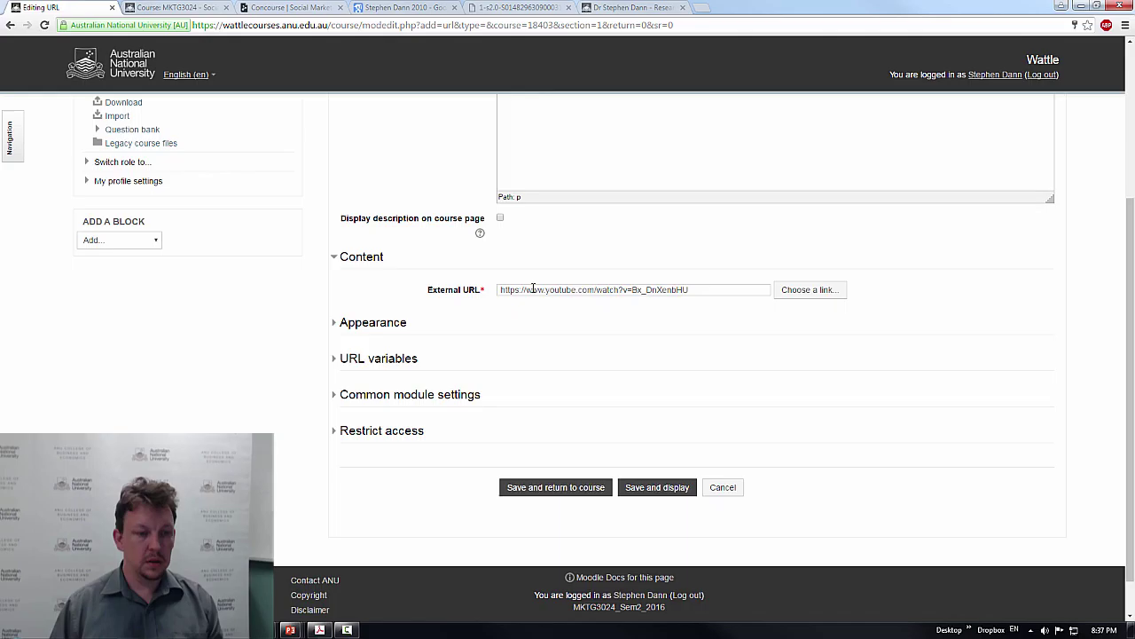
left_click(533, 486)
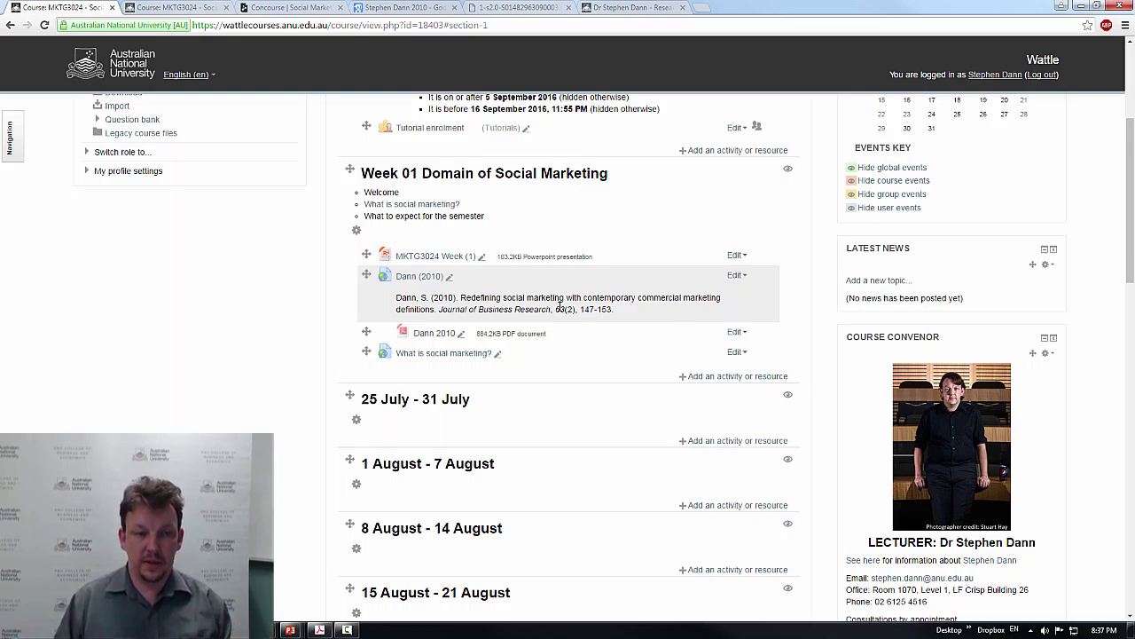
Indent the "What is social marketing?" link one level to the right in the Week 01 section
left_click(735, 352)
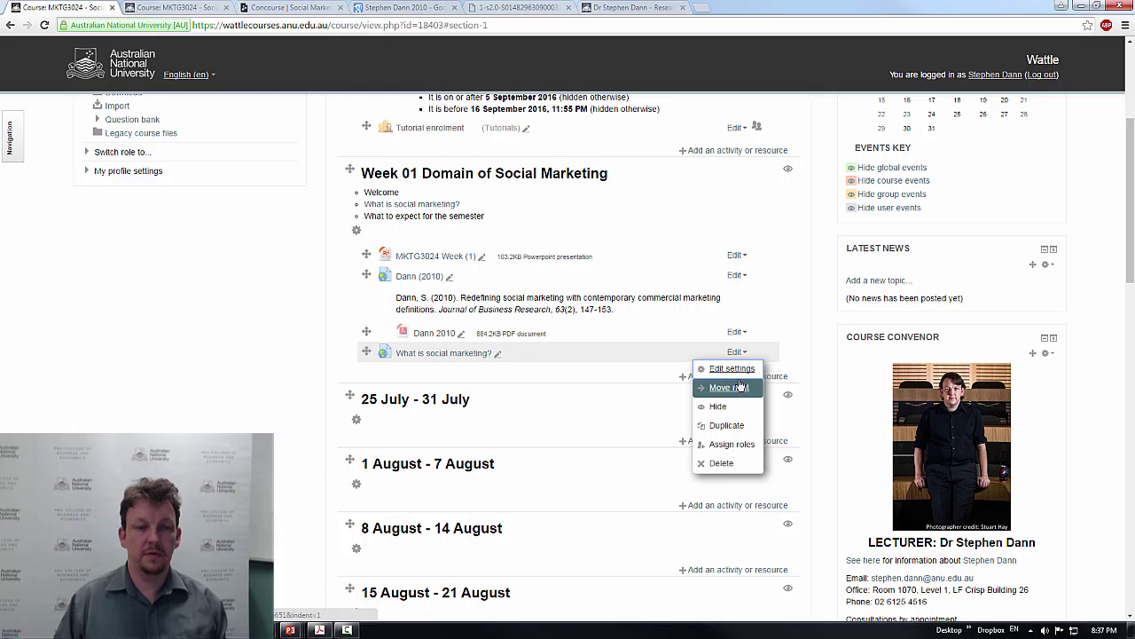
left_click(736, 388)
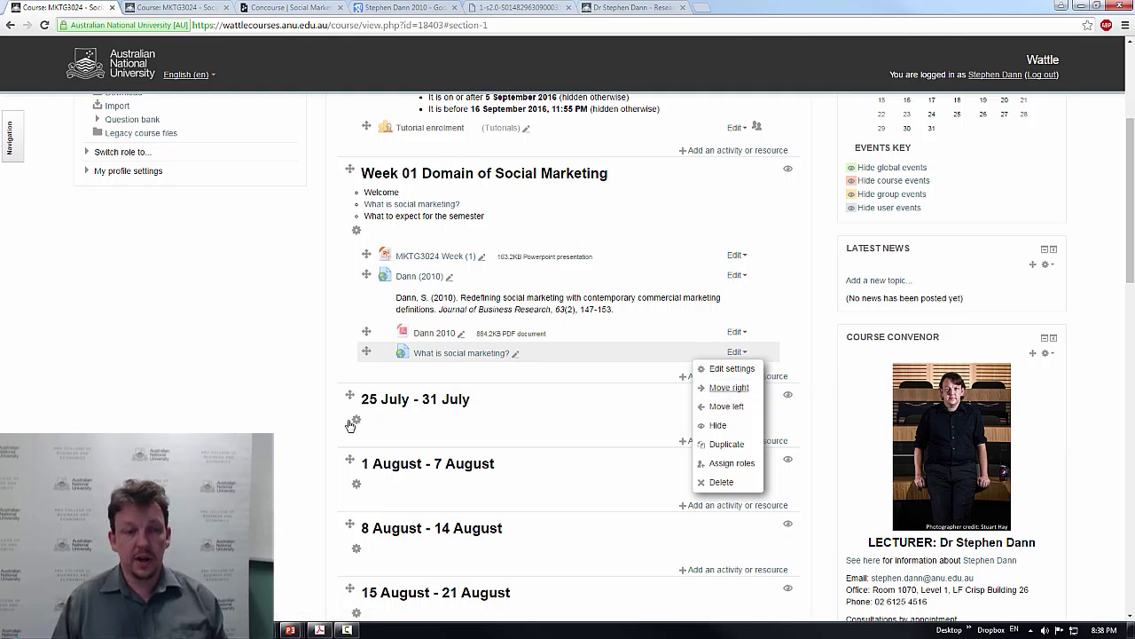
key("Escape")
Preview the course page in the Student role, including the Week 01 items, and return to the normal role
scroll(262, 414, "up", 2)
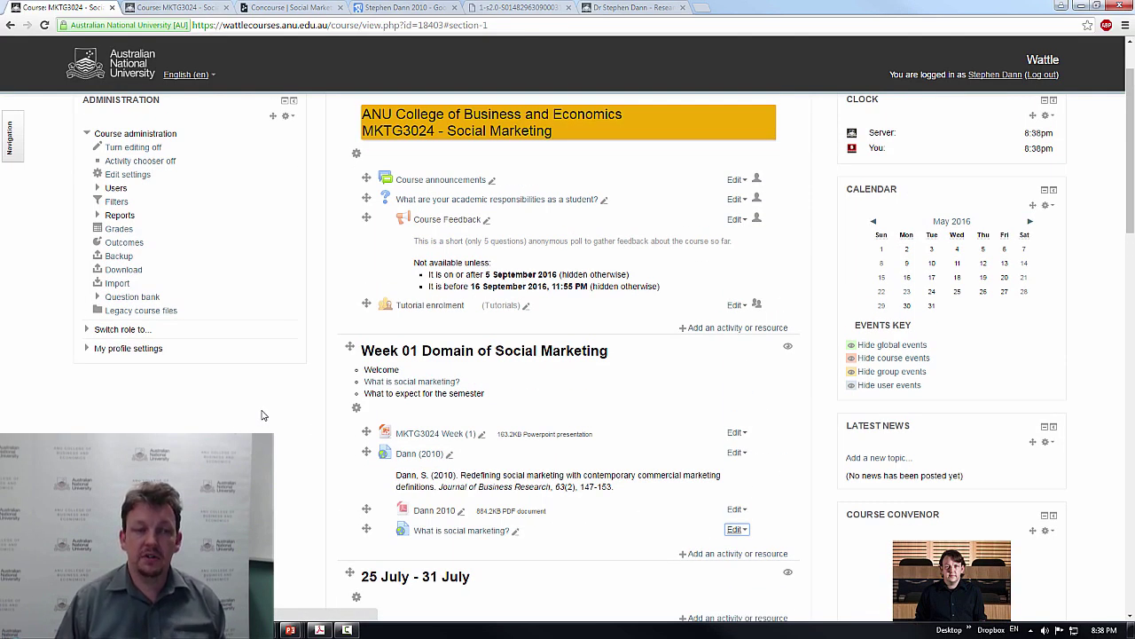
scroll(262, 414, "up", 1)
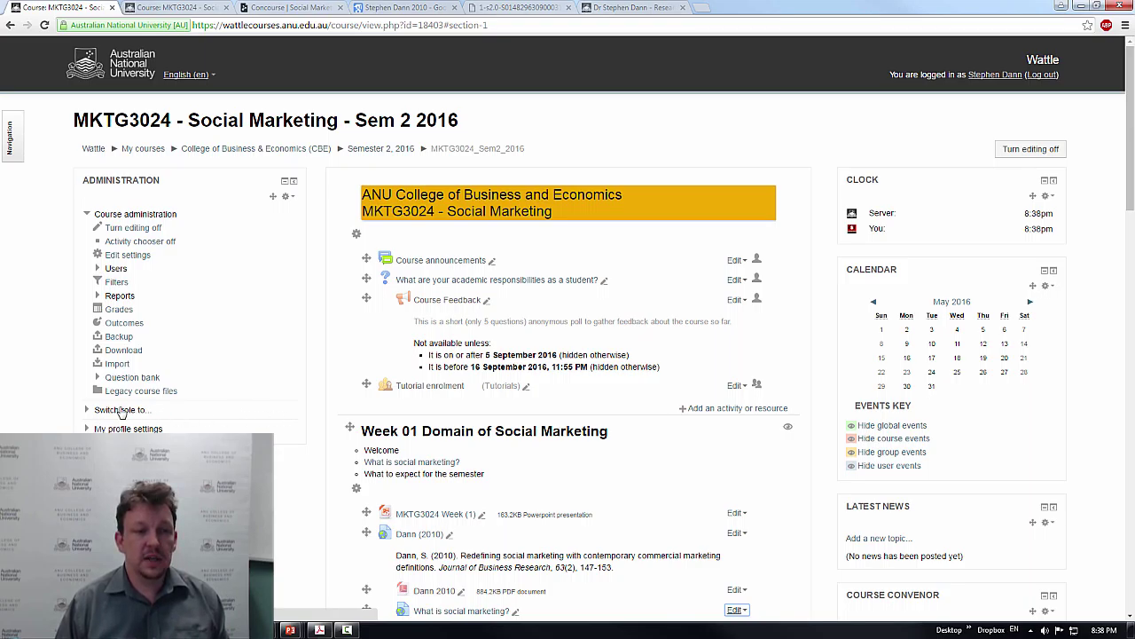
left_click(122, 411)
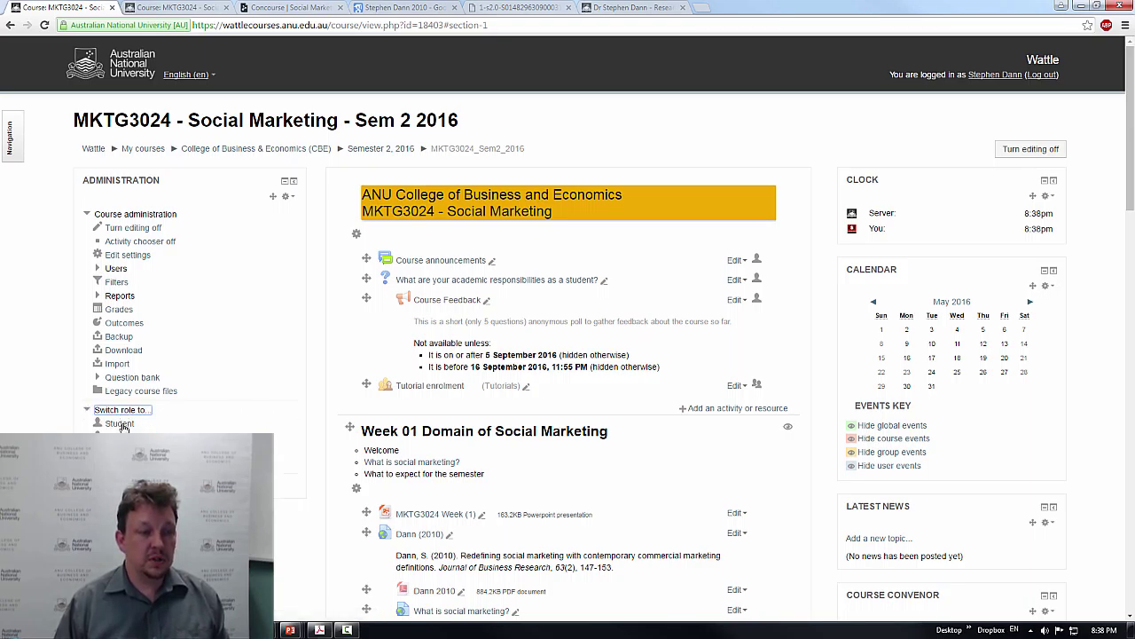
left_click(121, 424)
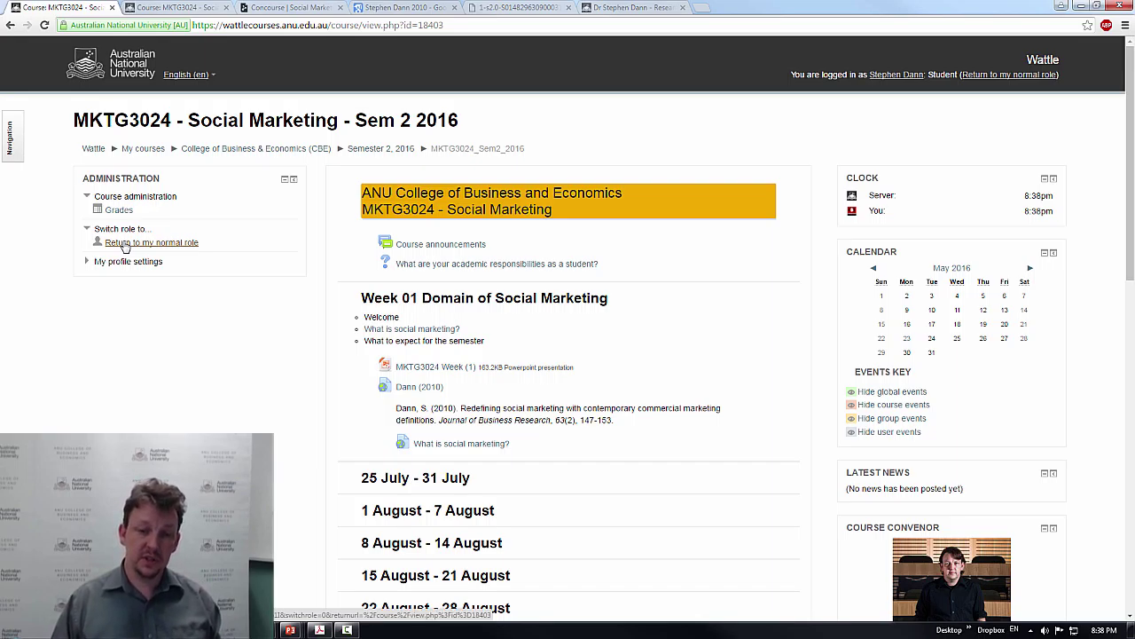
left_click(125, 245)
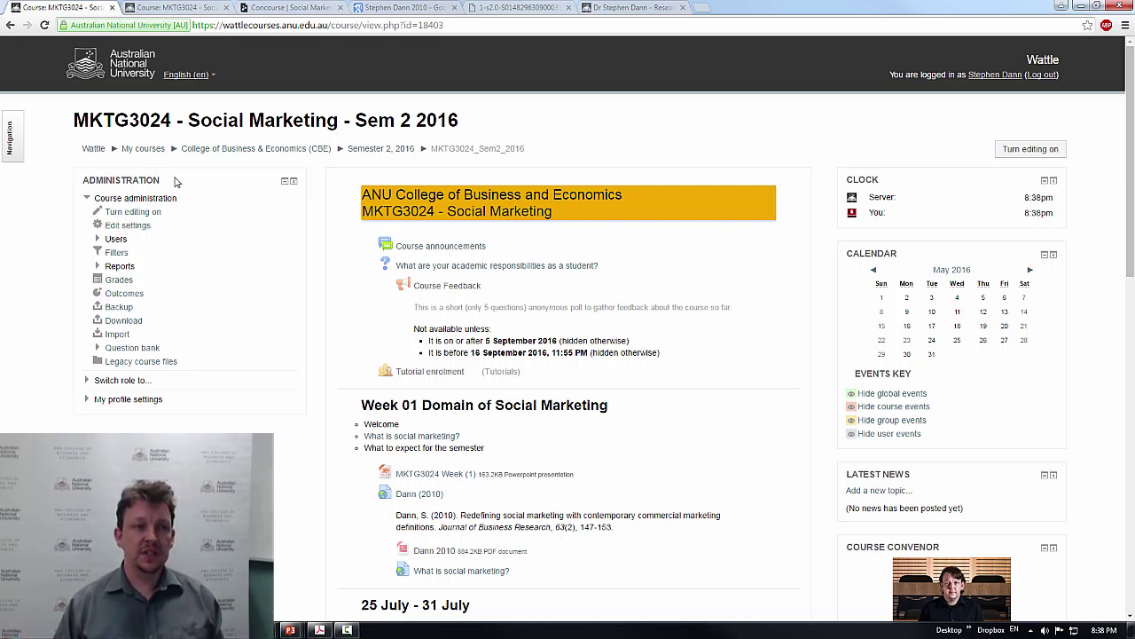
Review the assessment overview in the Concourse course outline, return to the Wattle course page and check 23 May in the calendar
left_click(271, 7)
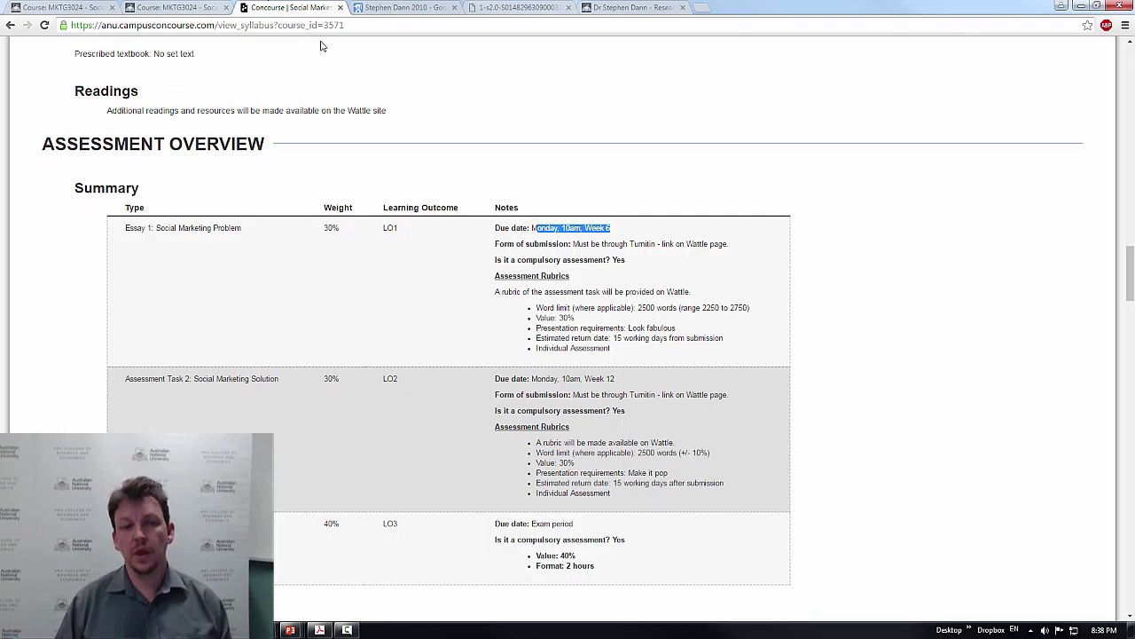
scroll(316, 162, "up", 2)
scroll(316, 161, "up", 1)
left_click(46, 7)
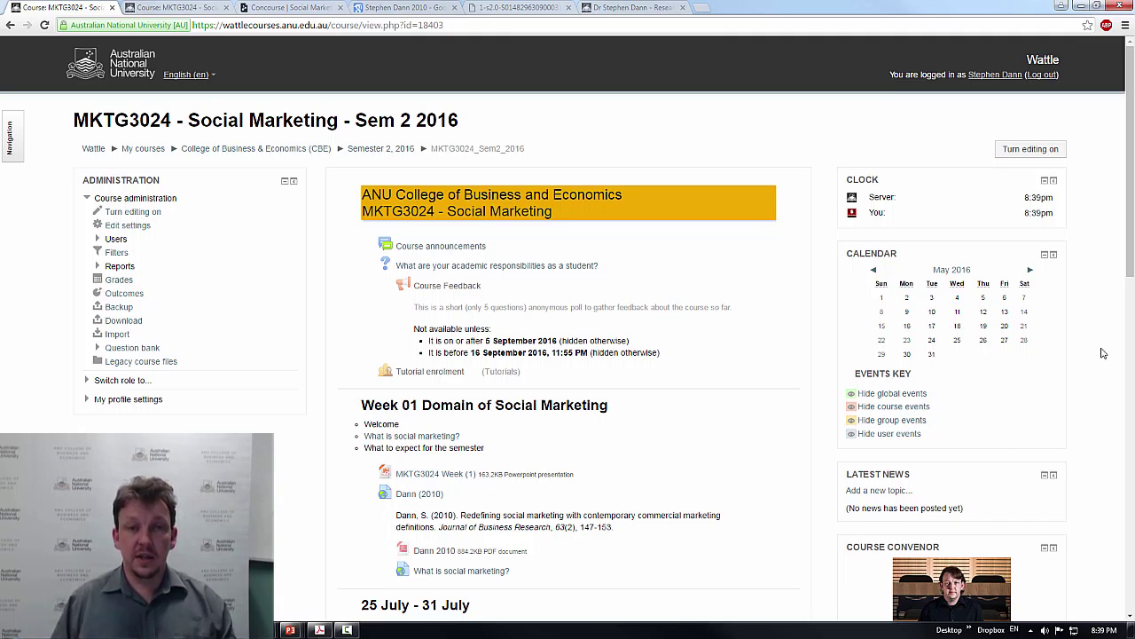
mouse_move(907, 343)
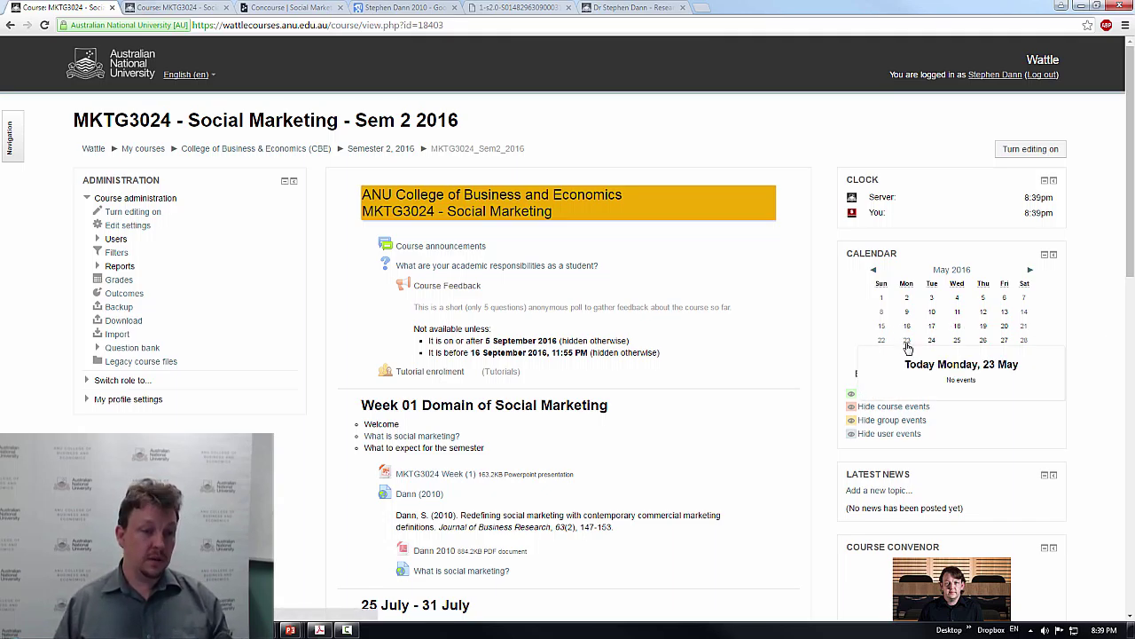